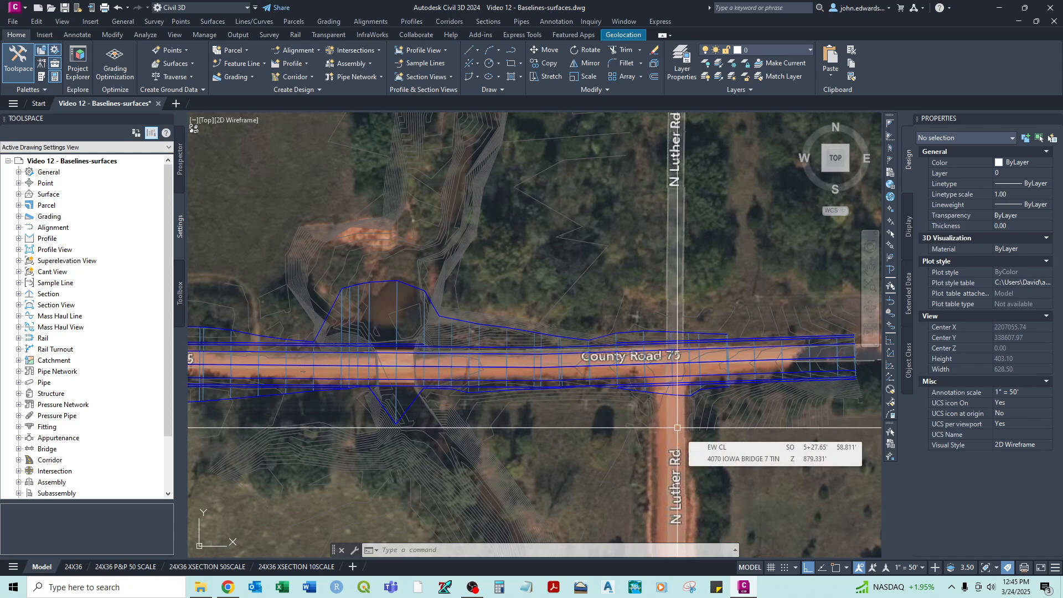
Examine the County Road 75 corridor model, focusing on how it meets N Luther Rd and its edges there.
scroll(541, 477, down, 2)
middle_drag(515, 480, 533, 453)
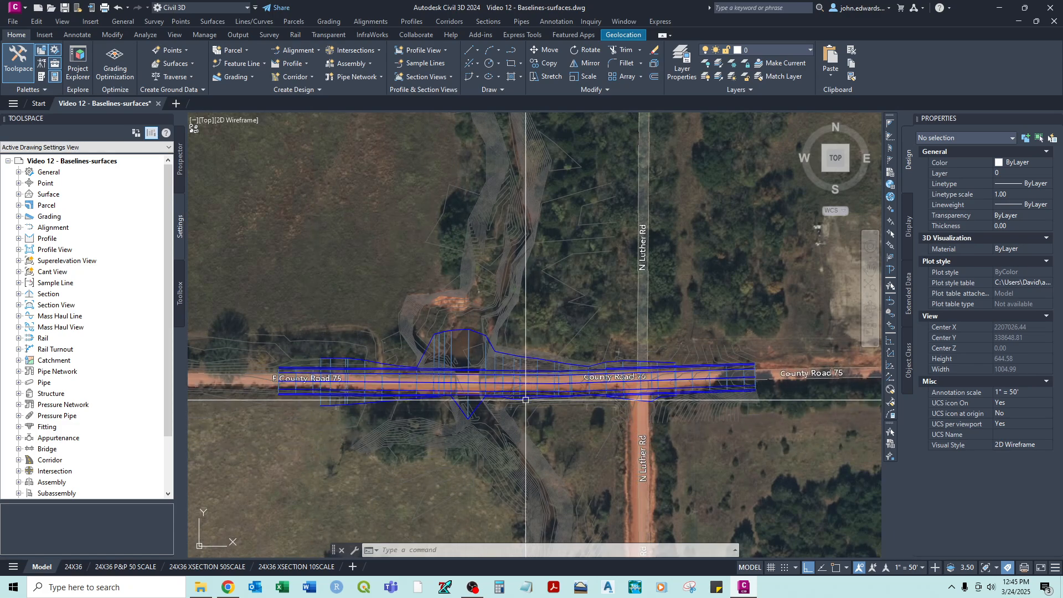
scroll(427, 412, up, 2)
scroll(243, 366, down, 2)
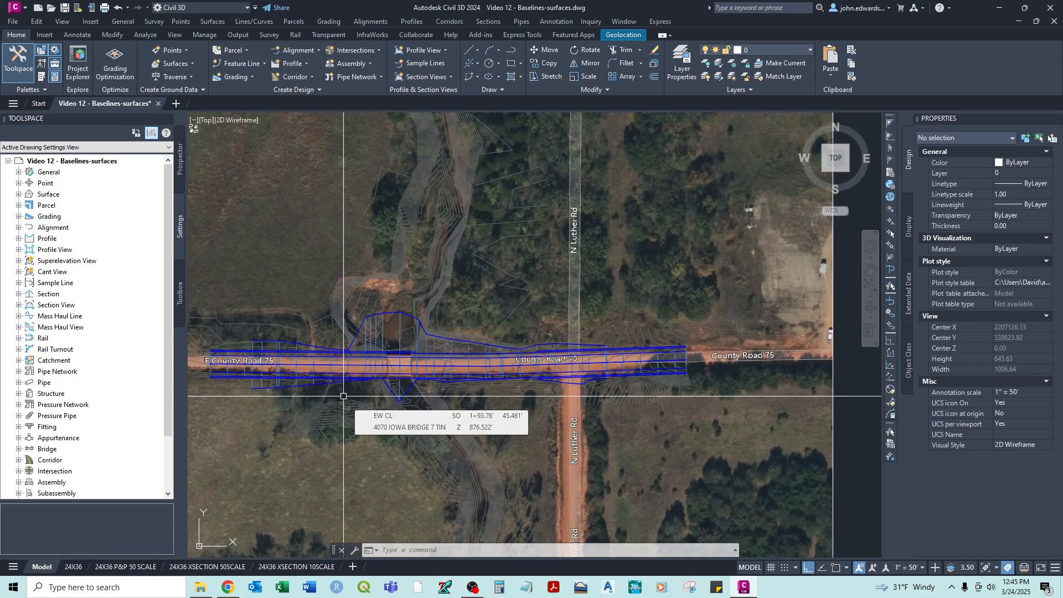
scroll(376, 331, up, 2)
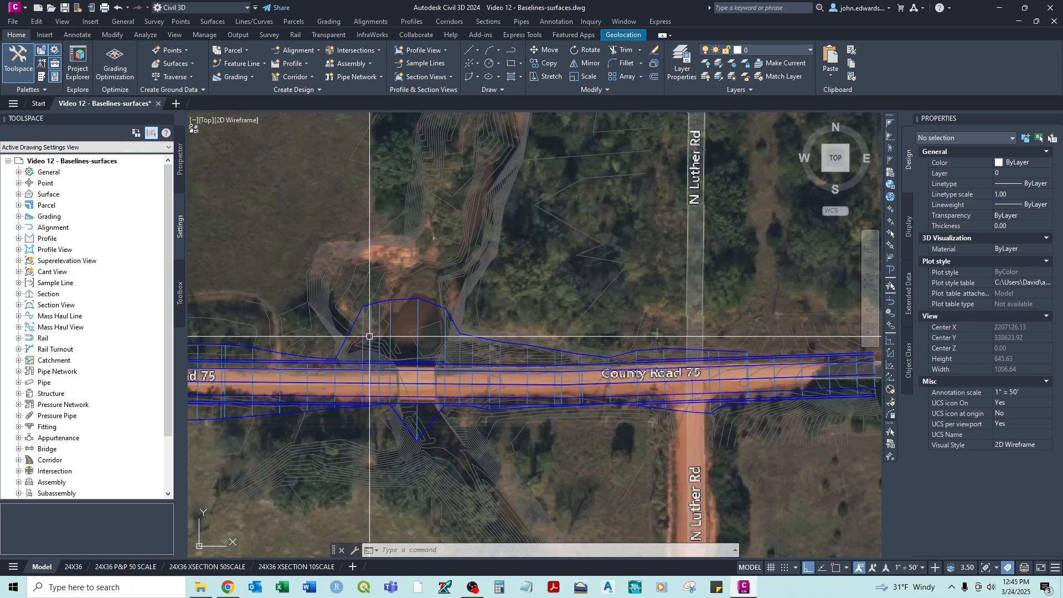
scroll(380, 277, down, 2)
scroll(580, 373, up, 2)
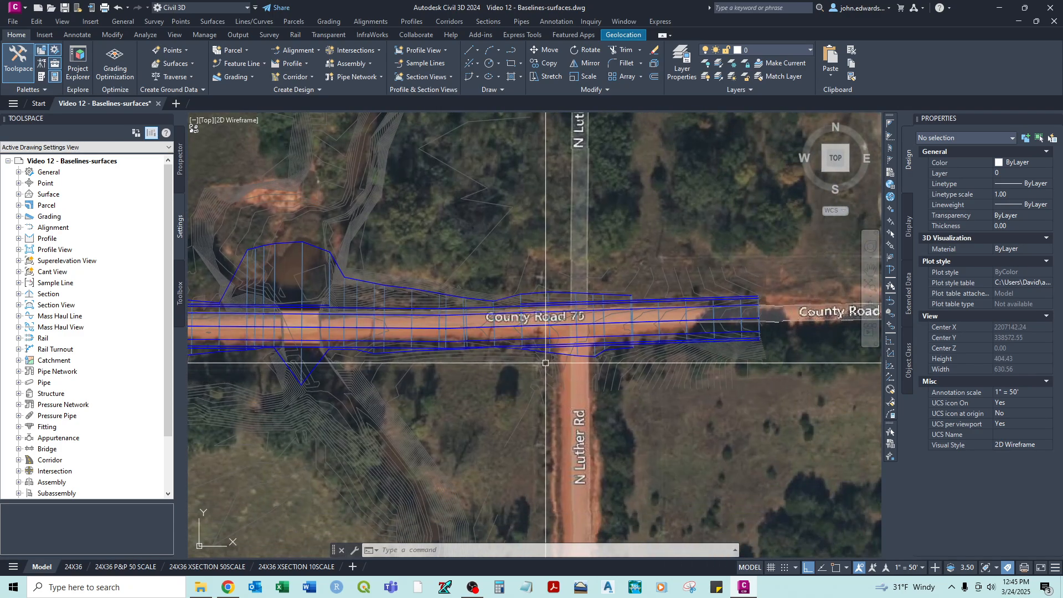
scroll(580, 373, up, 2)
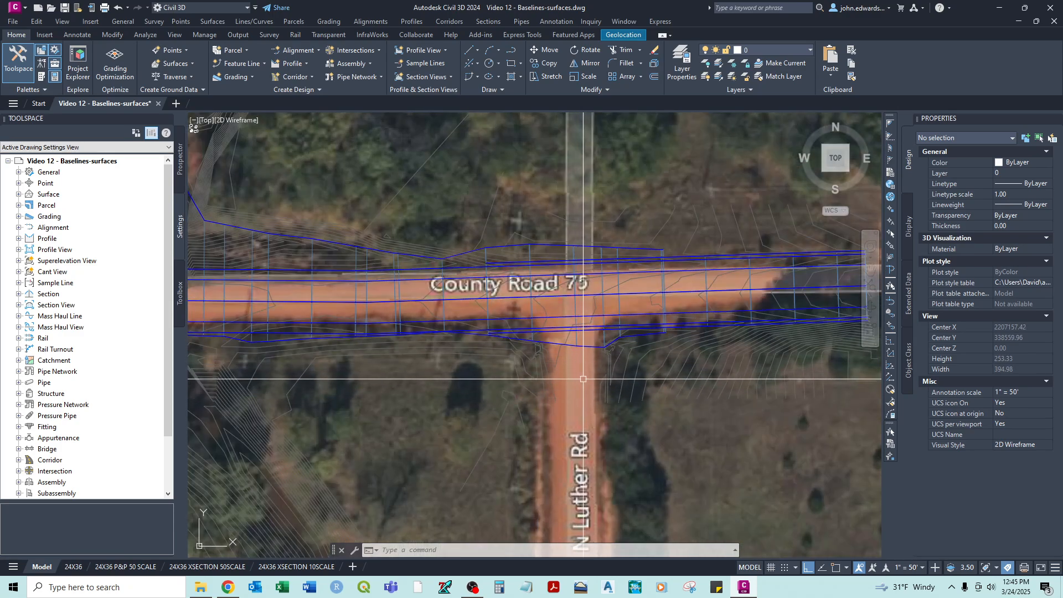
scroll(554, 315, up, 4)
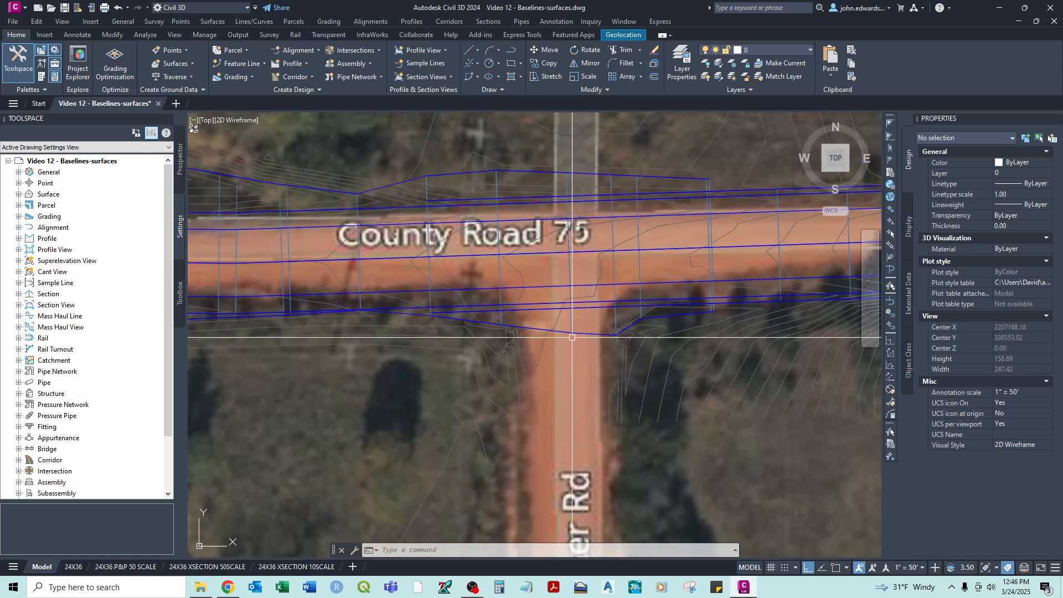
scroll(552, 314, down, 1)
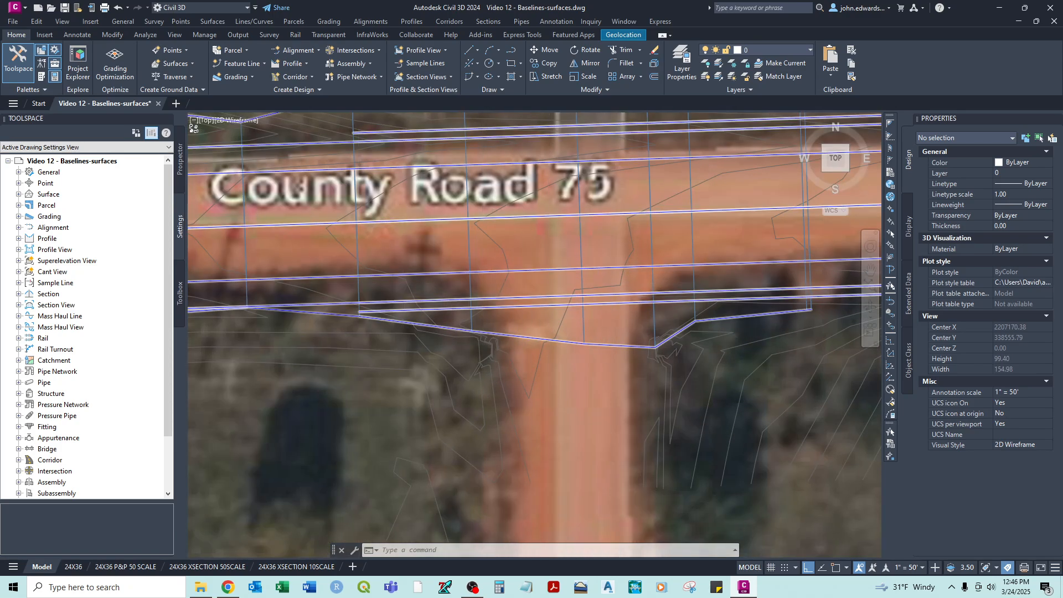
scroll(406, 259, down, 1)
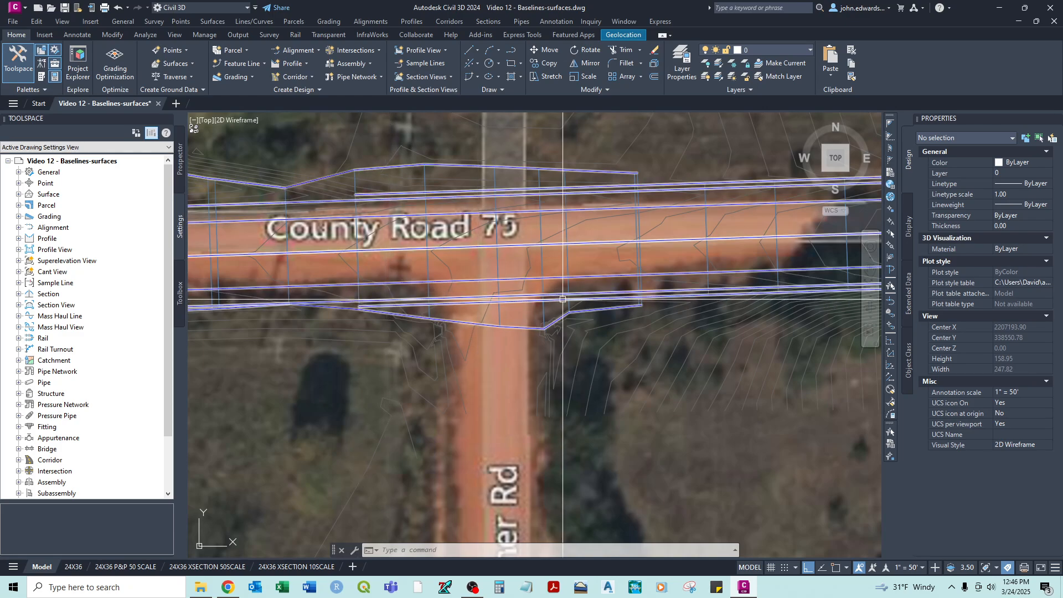
scroll(631, 304, up, 2)
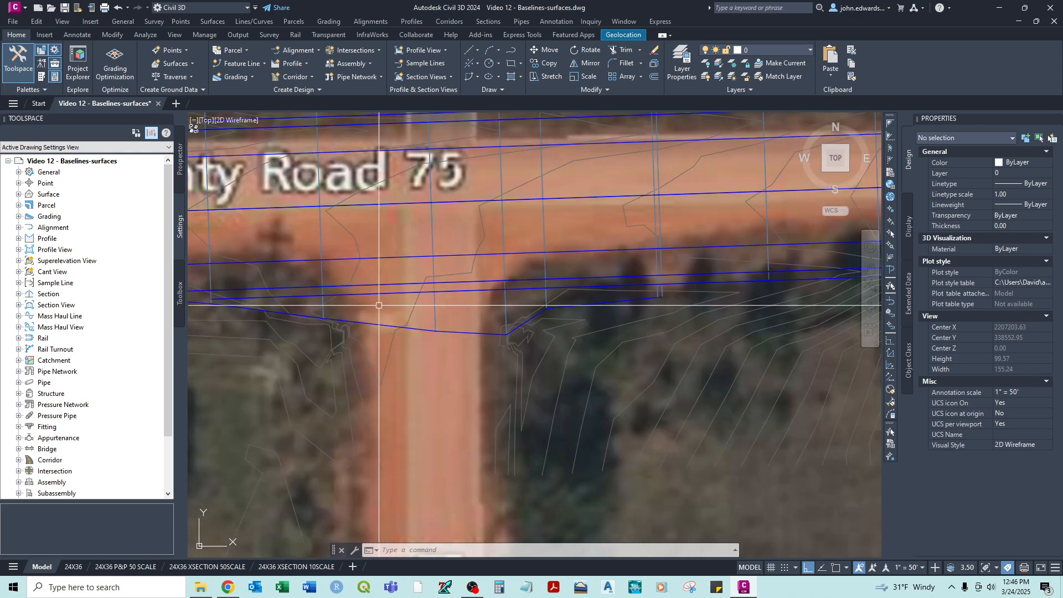
scroll(440, 335, down, 4)
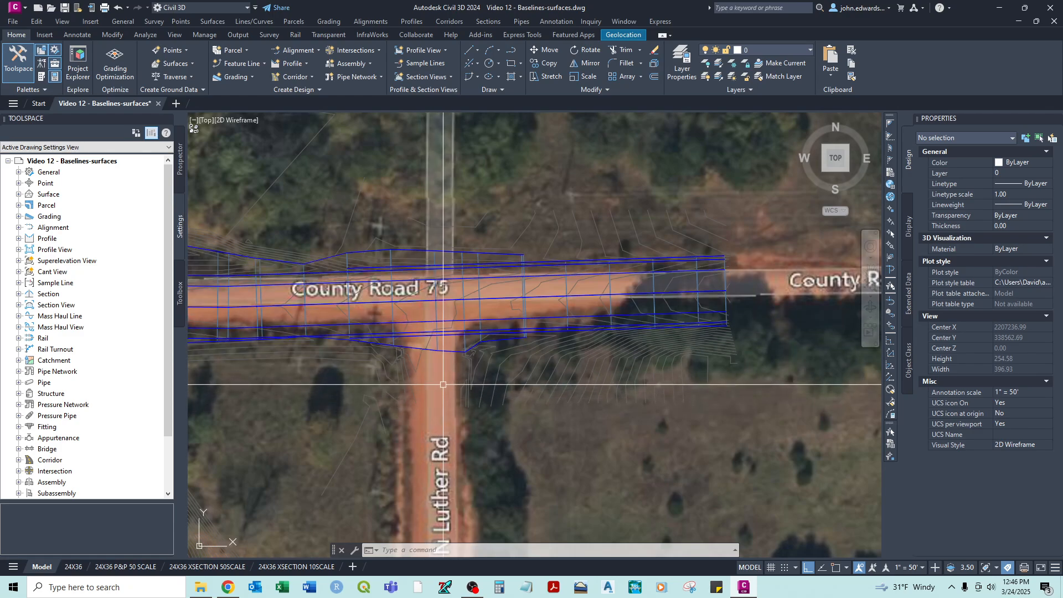
mouse_move(410, 384)
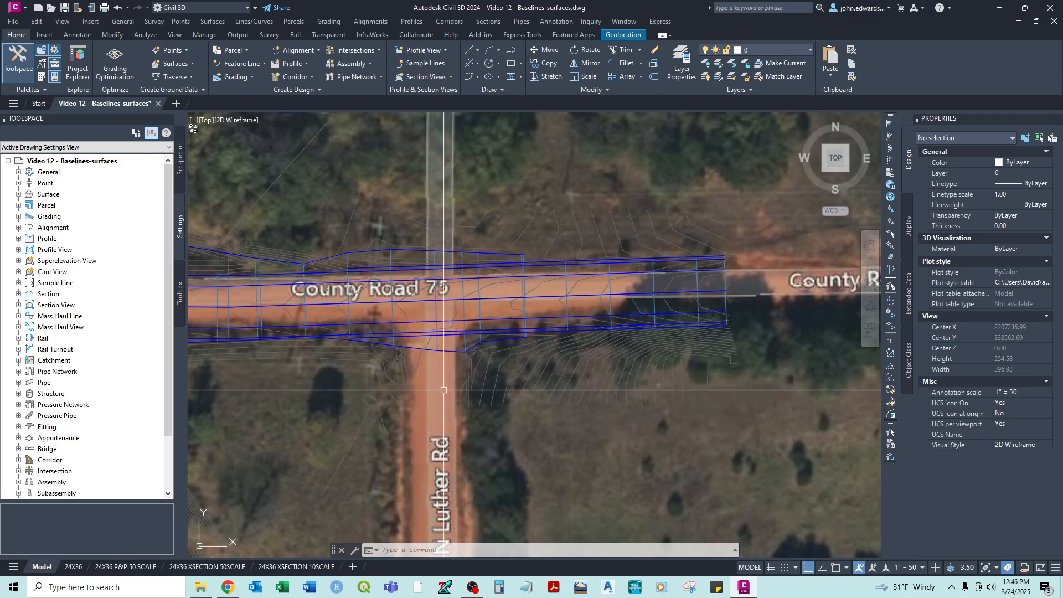
mouse_move(445, 390)
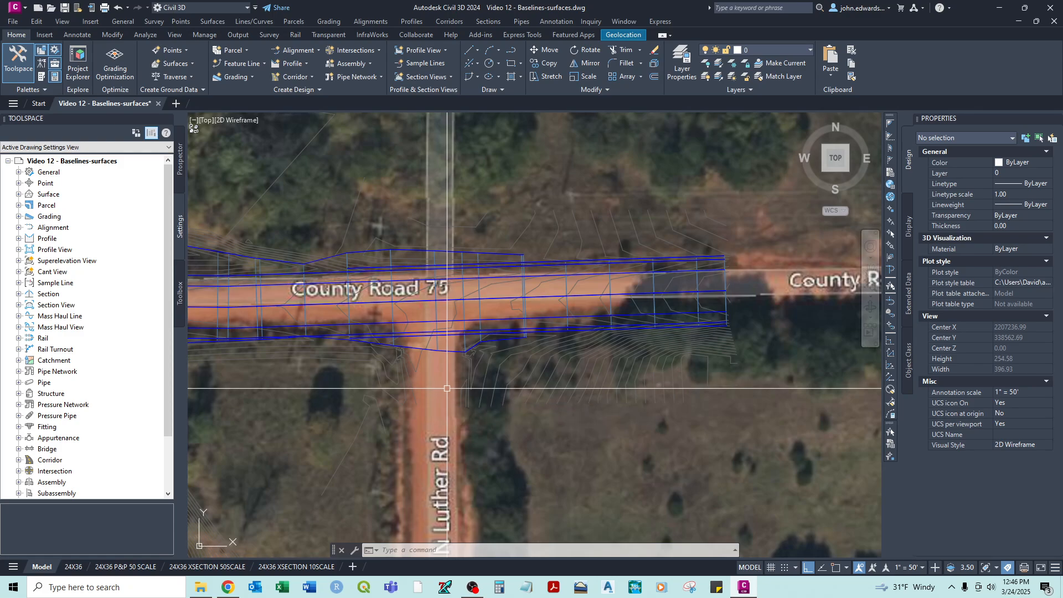
Inspect the road assembly inside the circle, including its lanes, shoulder offsets and side-slope subassemblies.
scroll(450, 389, down, 10)
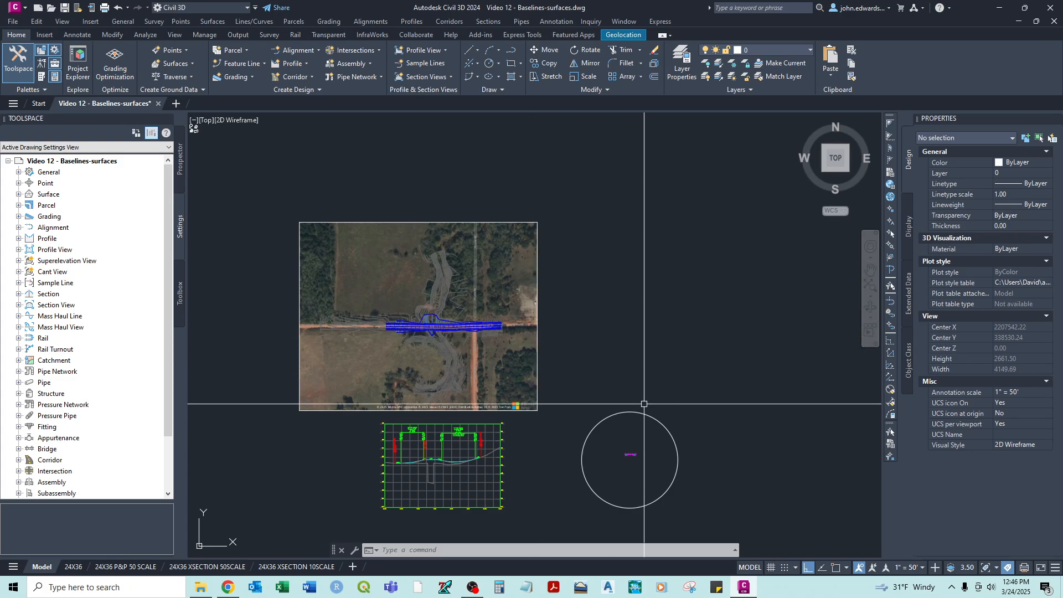
scroll(598, 413, up, 12)
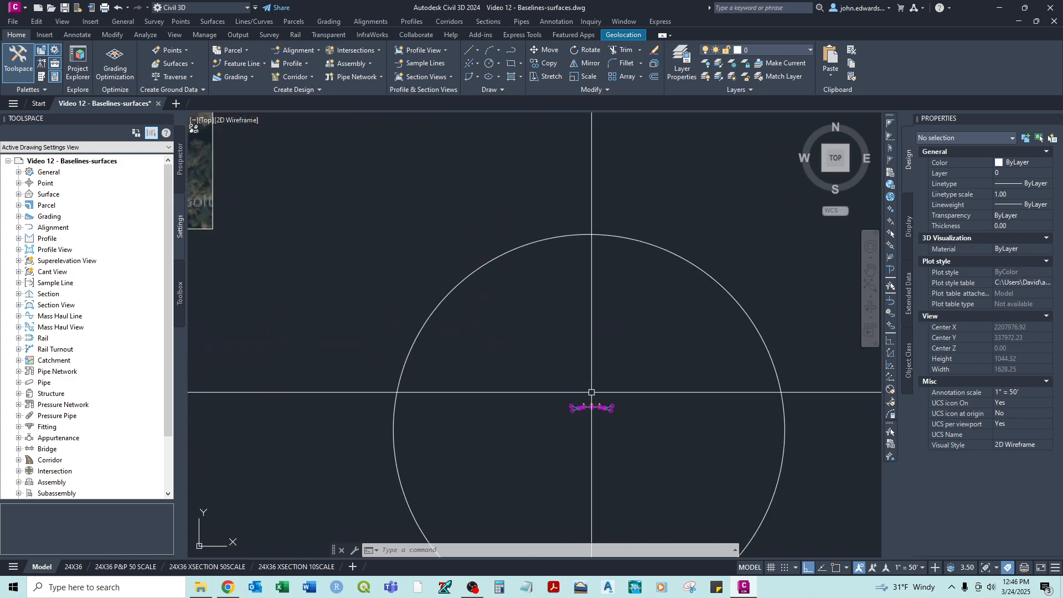
scroll(671, 446, up, 5)
scroll(621, 356, down, 4)
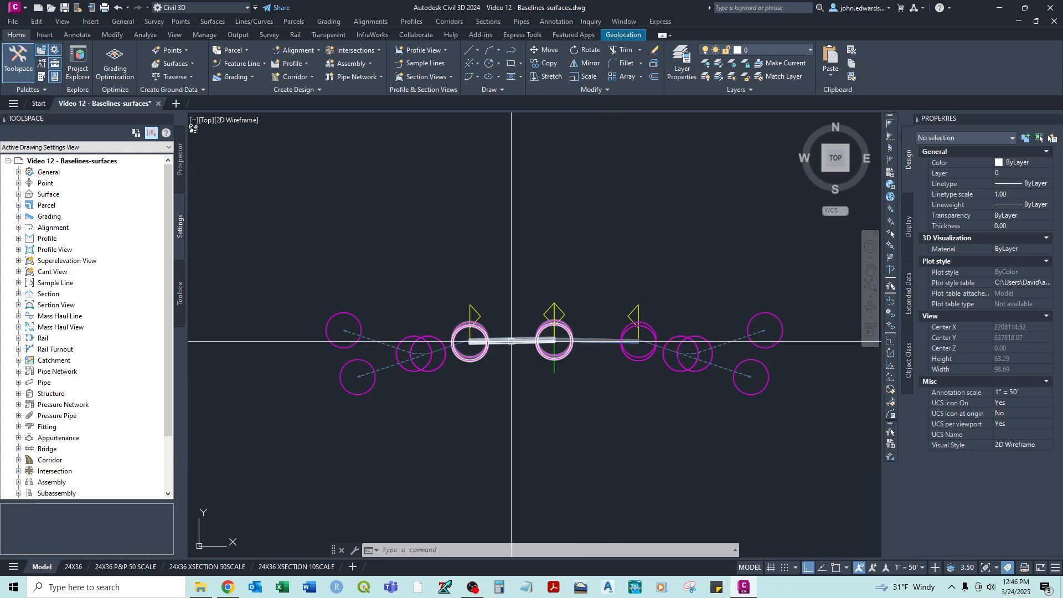
scroll(457, 345, up, 2)
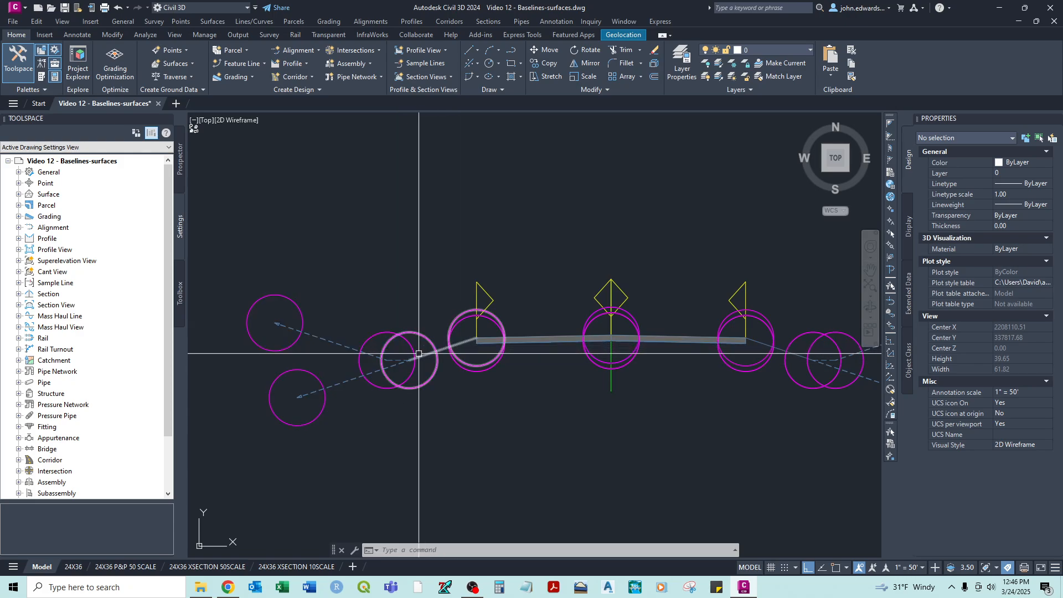
scroll(402, 355, up, 2)
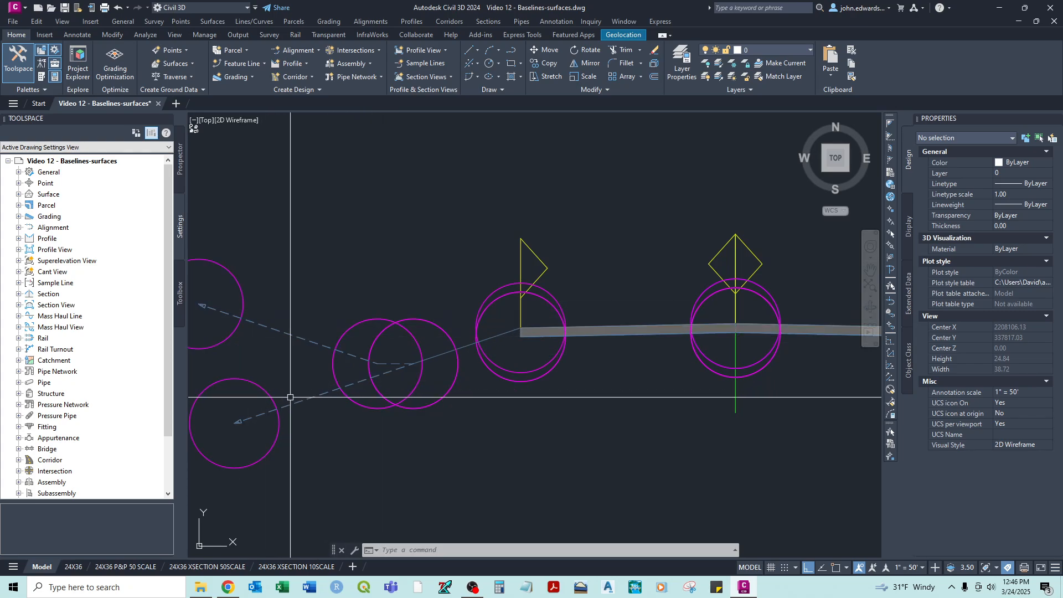
scroll(290, 334, down, 4)
Review the N Luther Rd tie-in on the south side of the County Road 75 corridor.
middle_drag(489, 358, 852, 487)
scroll(609, 377, down, 6)
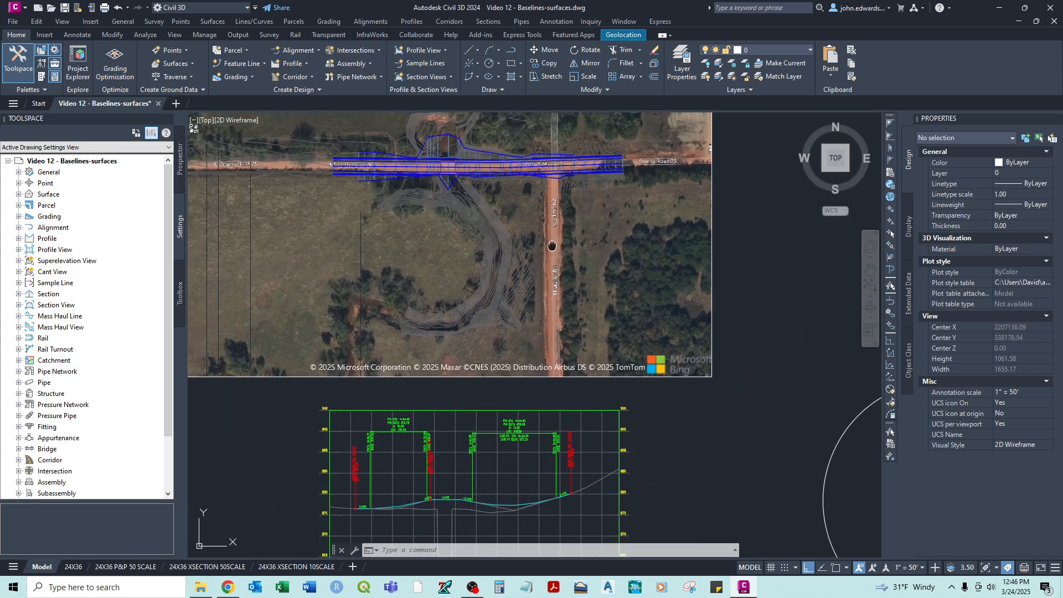
middle_drag(553, 244, 532, 336)
scroll(552, 247, up, 4)
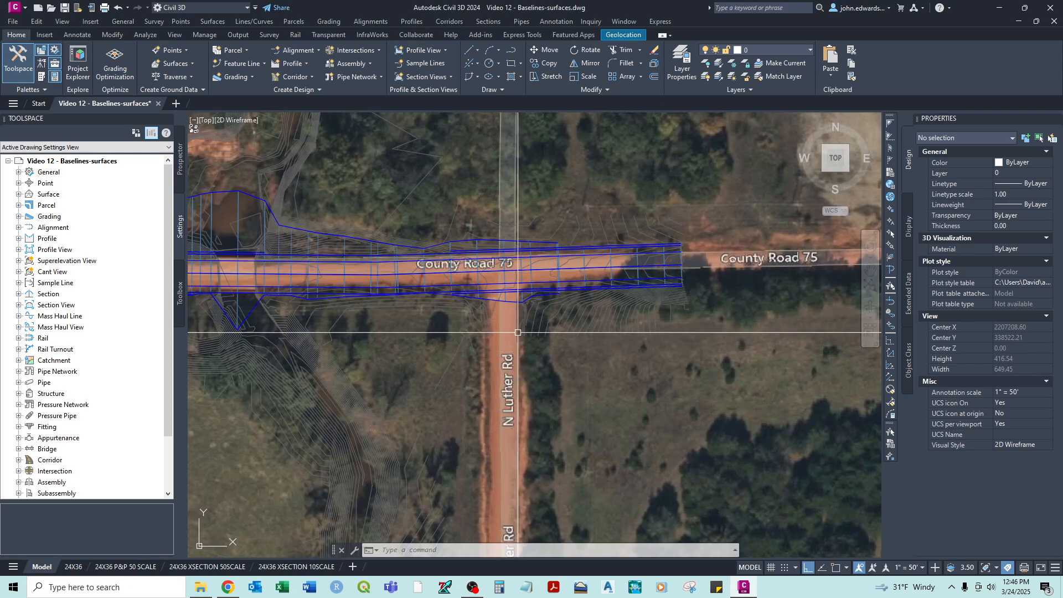
scroll(514, 303, up, 2)
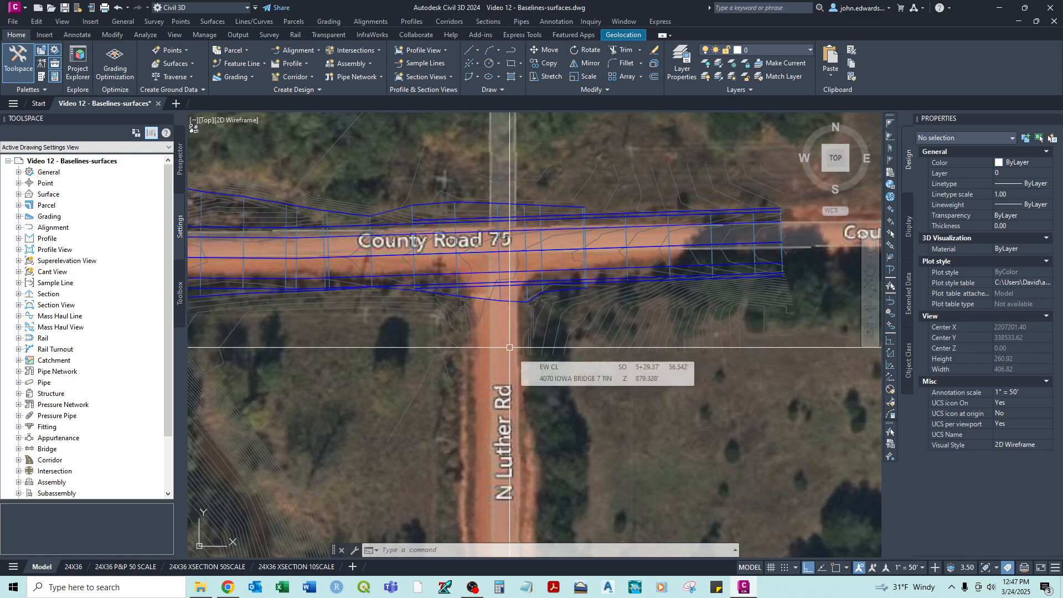
scroll(509, 348, up, 2)
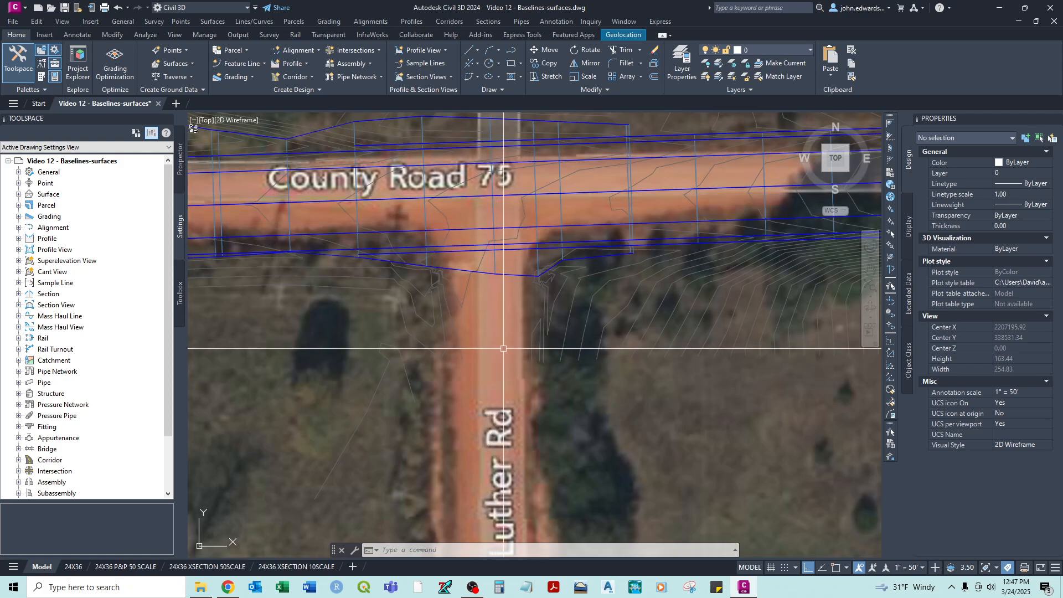
mouse_move(503, 348)
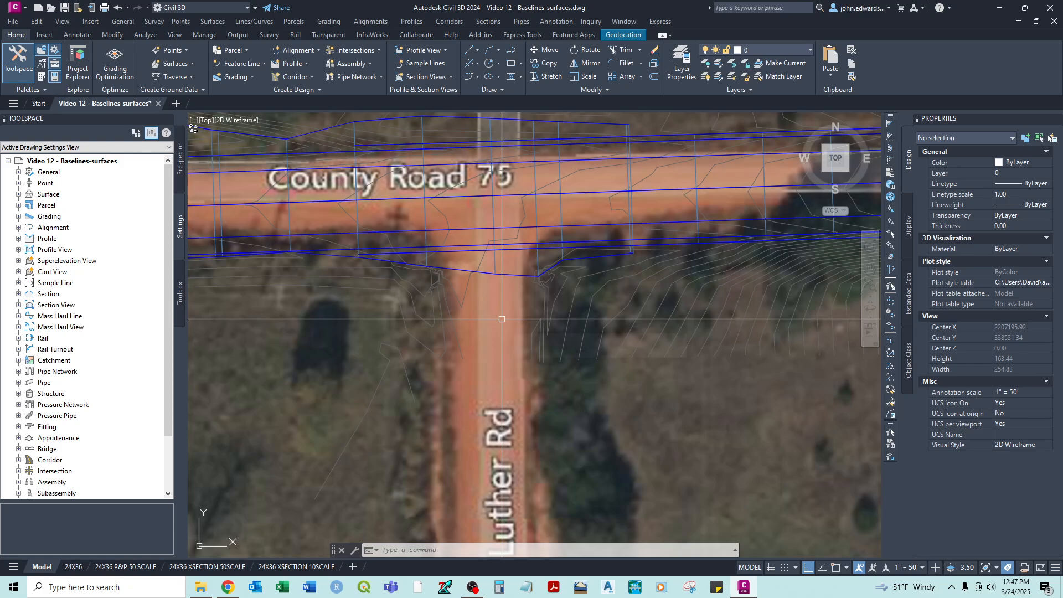
mouse_move(502, 319)
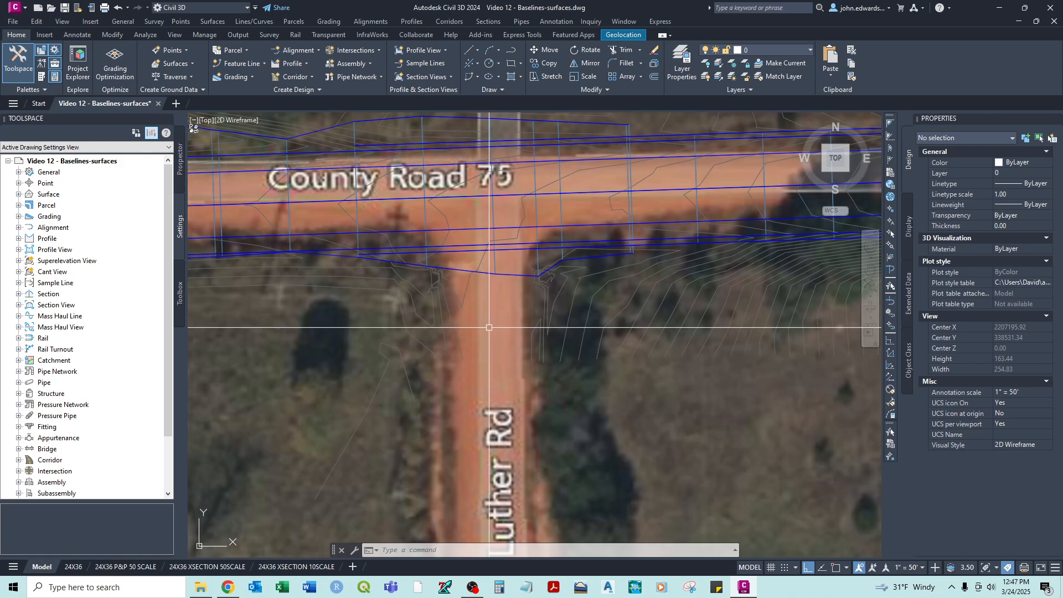
scroll(489, 328, down, 3)
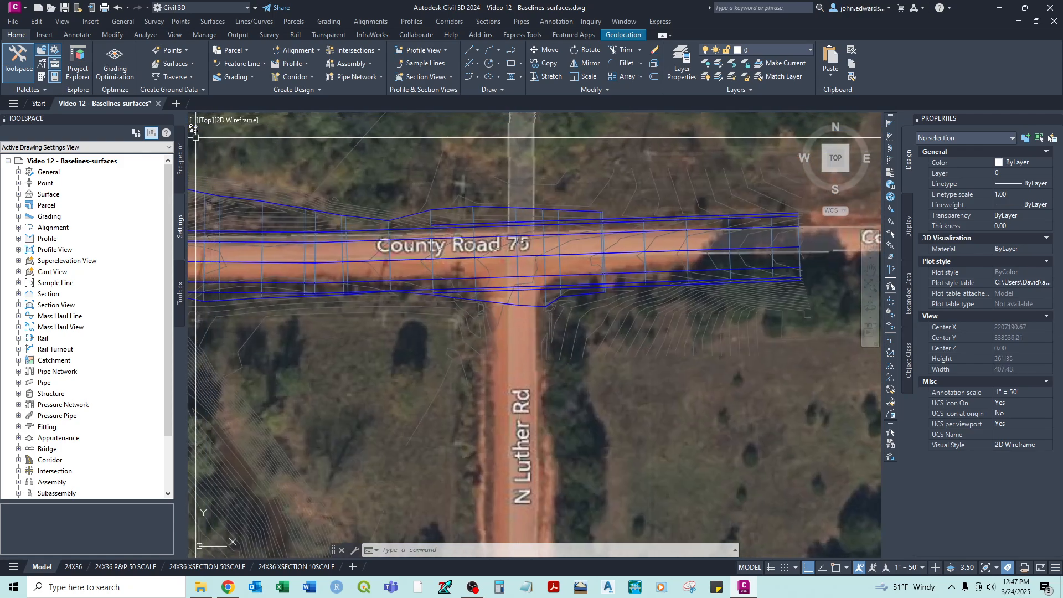
Create a corridor surface named top in the properties of the County Road 75 corridor.
click(180, 159)
middle_drag(426, 264, 587, 237)
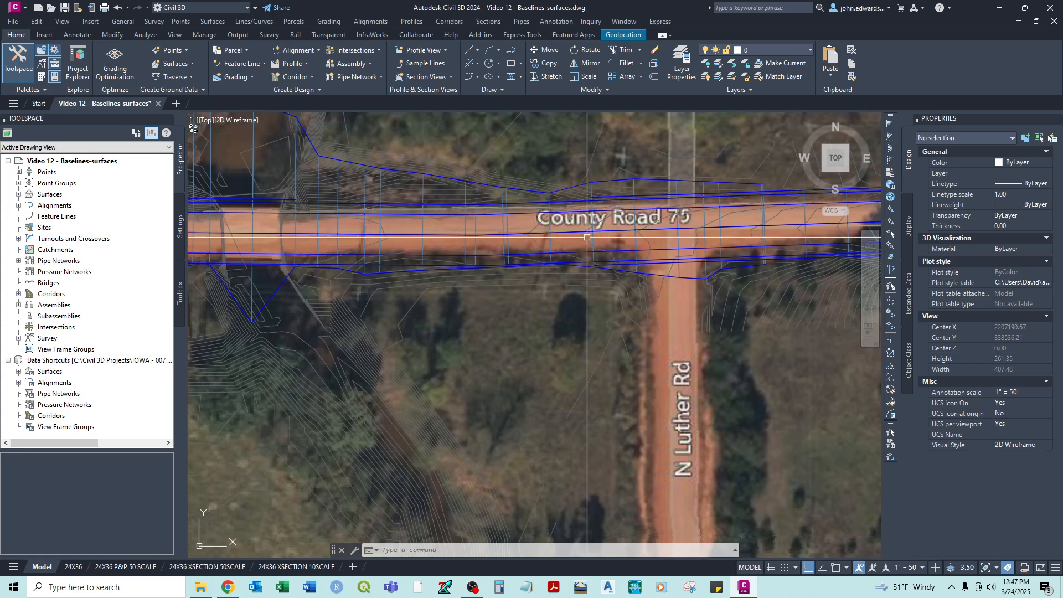
click(586, 237)
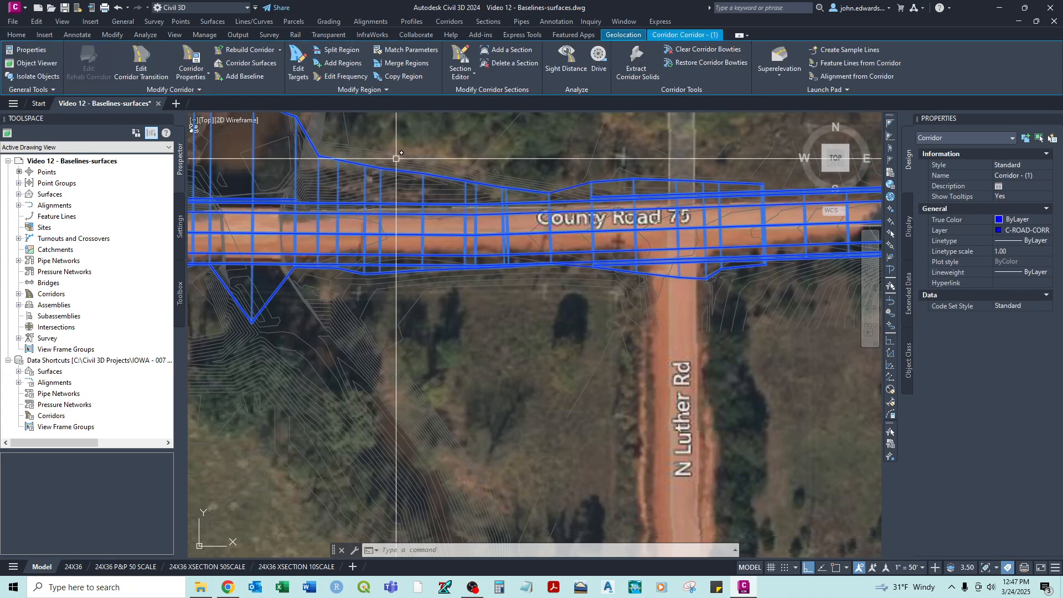
click(190, 58)
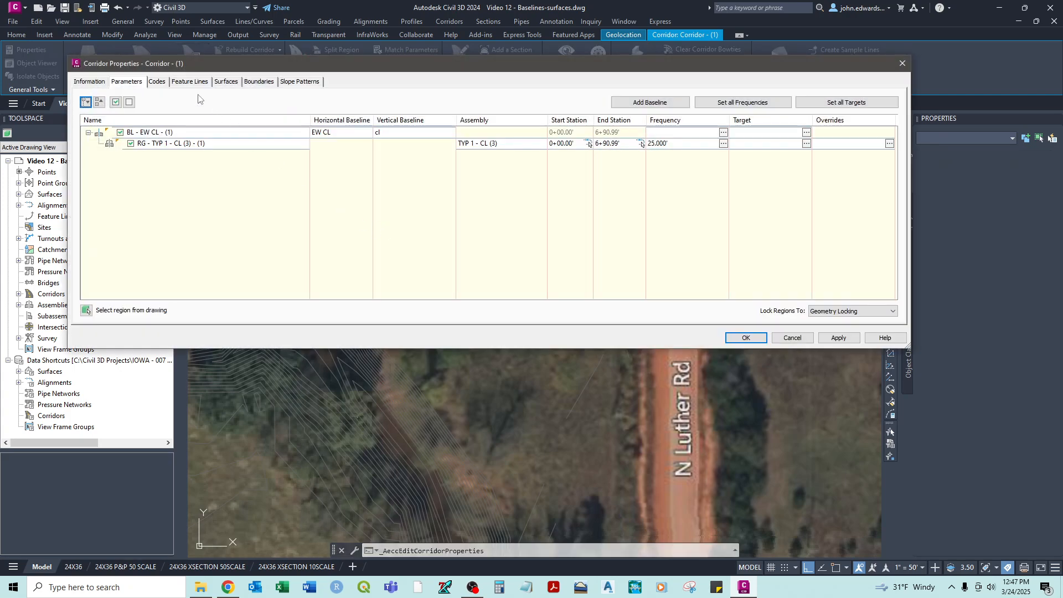
click(224, 83)
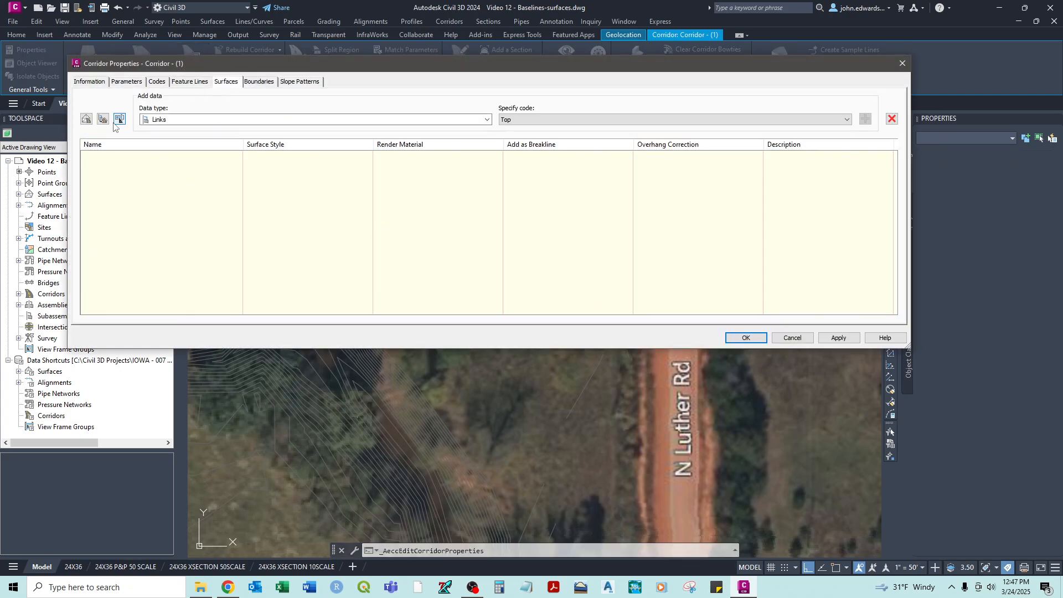
click(86, 119)
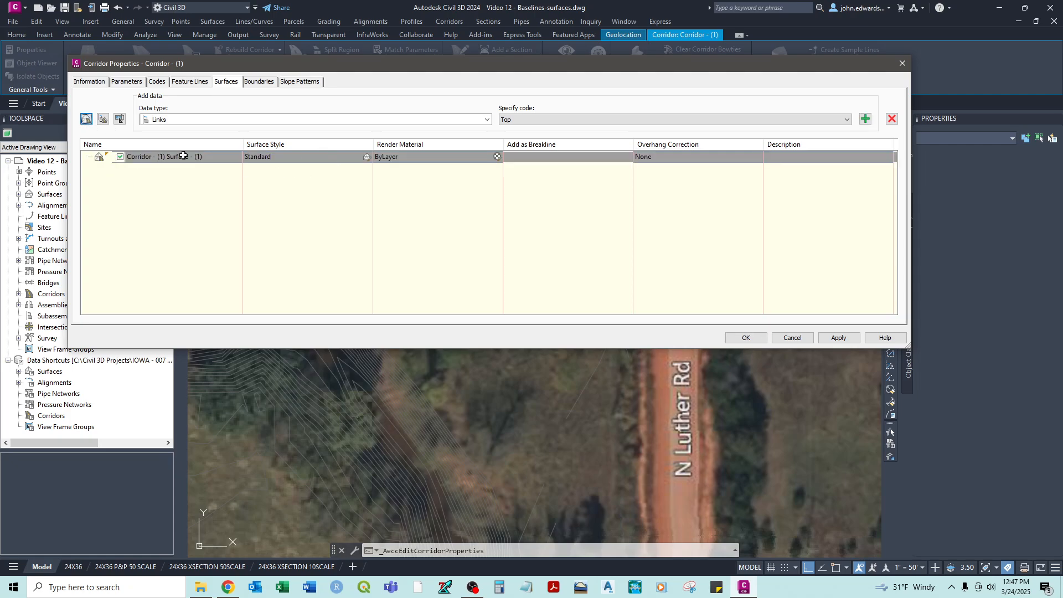
click(206, 157)
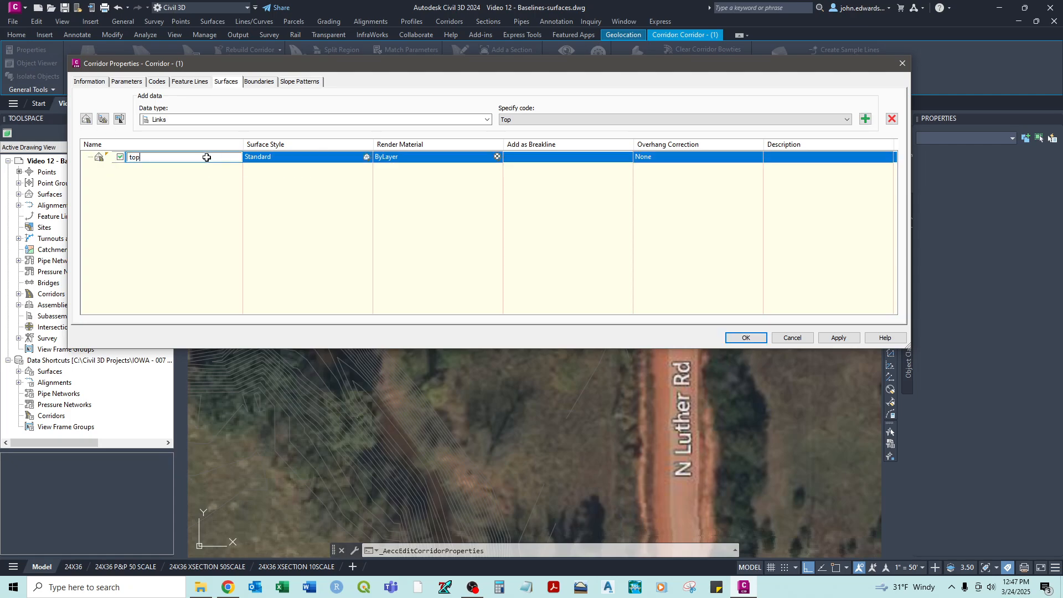
Assign the _No Display style to the top surface and add its Top links as breaklines.
click(278, 159)
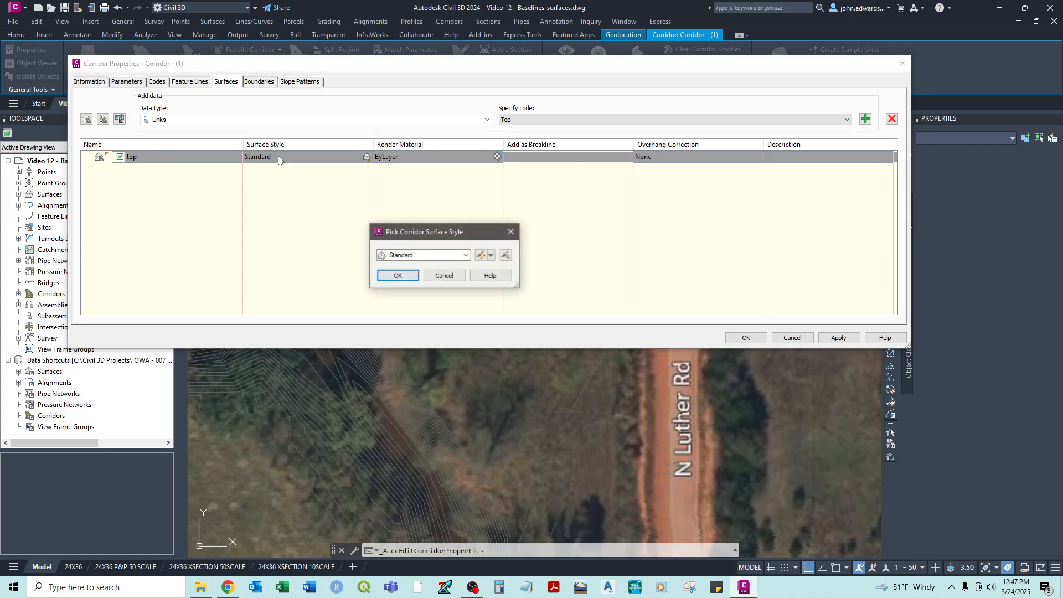
click(408, 256)
click(410, 269)
click(403, 275)
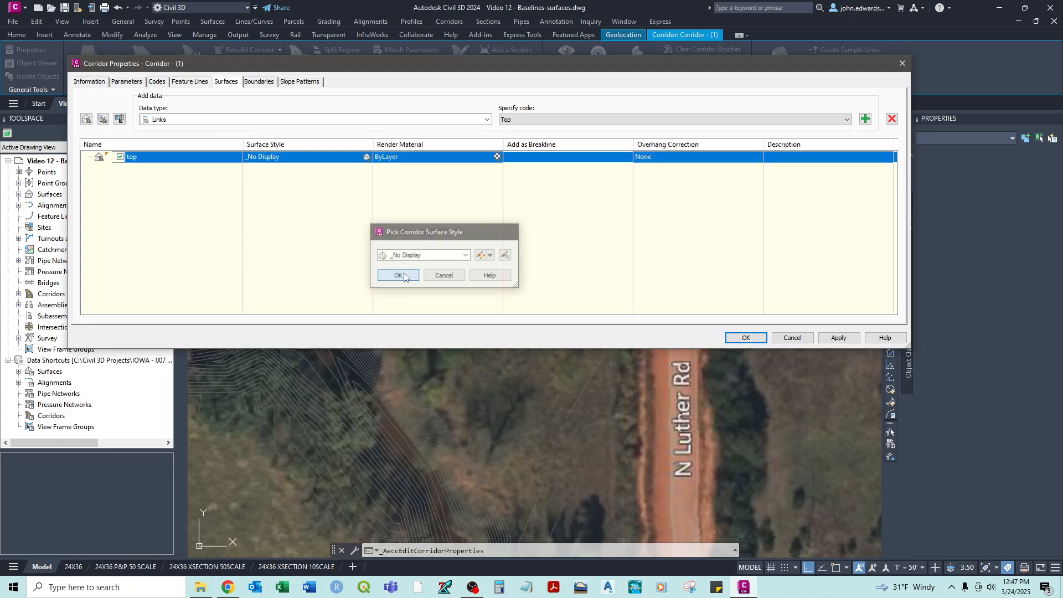
click(865, 119)
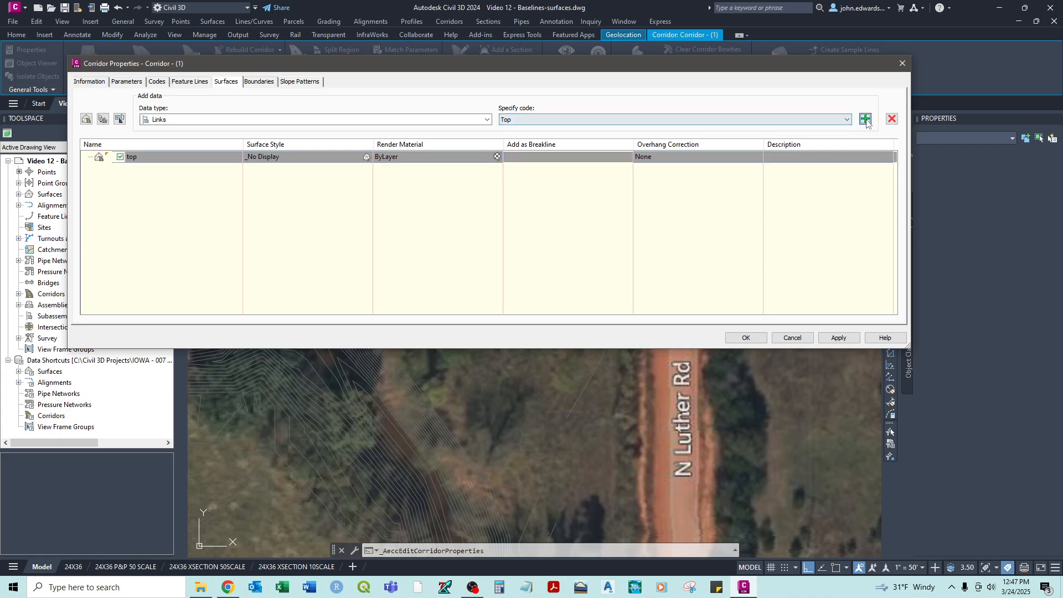
click(507, 167)
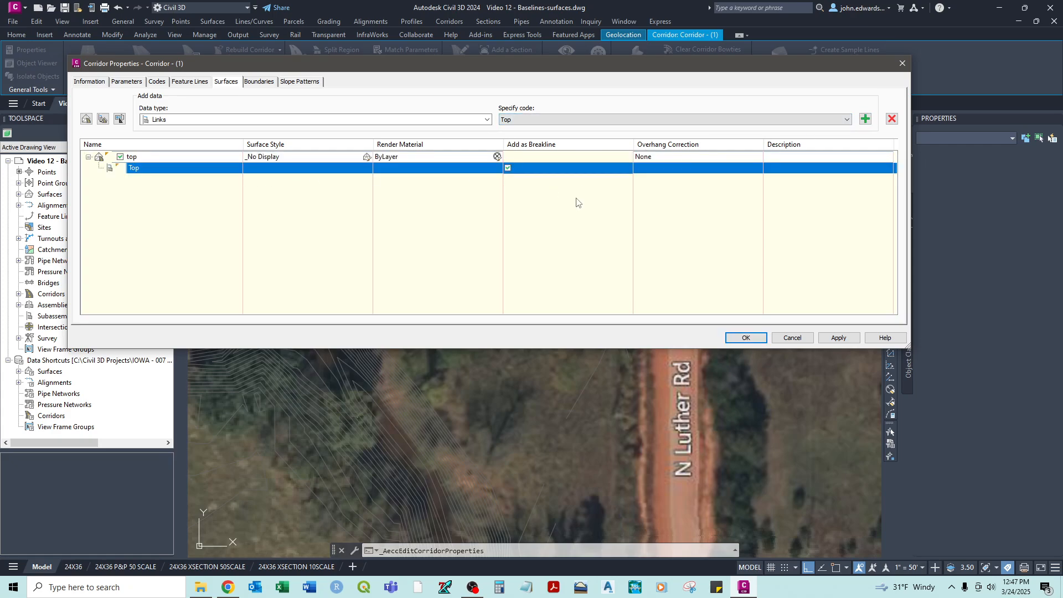
Create a second corridor surface named datum and assign it the _No Display style.
click(86, 120)
click(150, 179)
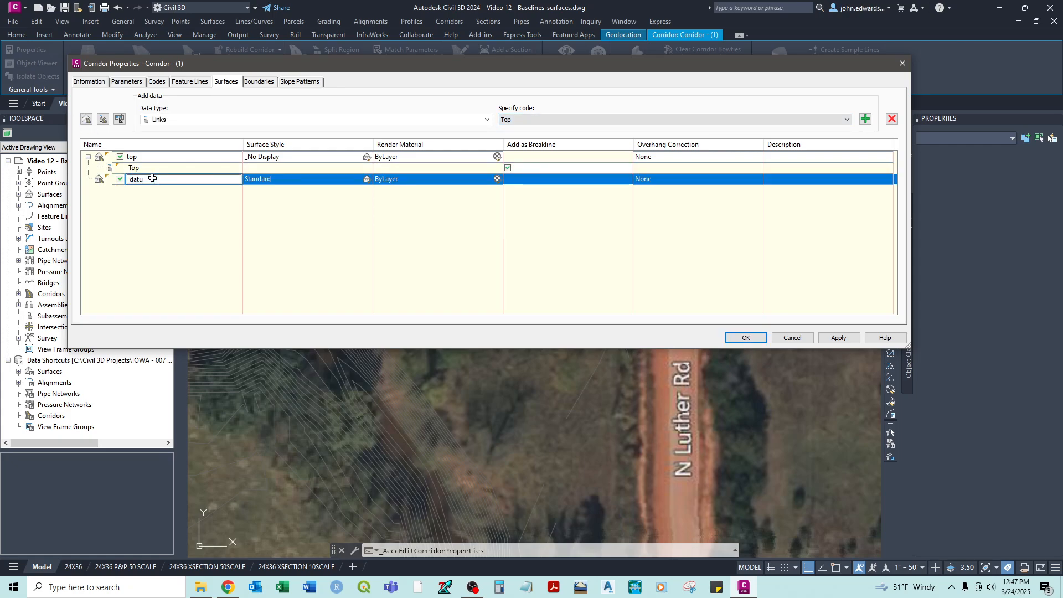
click(325, 179)
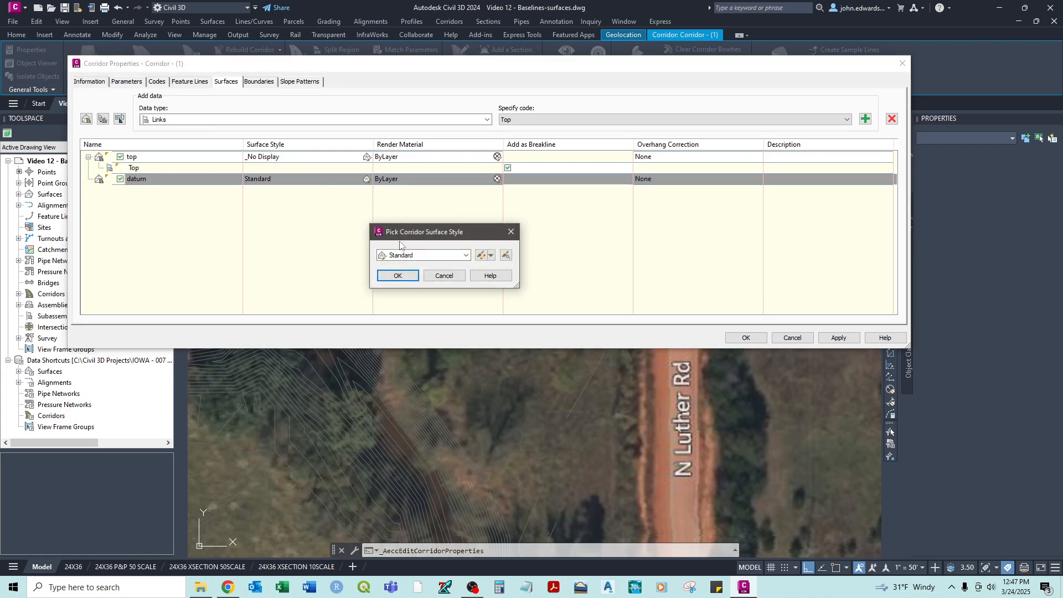
click(407, 255)
click(407, 269)
click(403, 275)
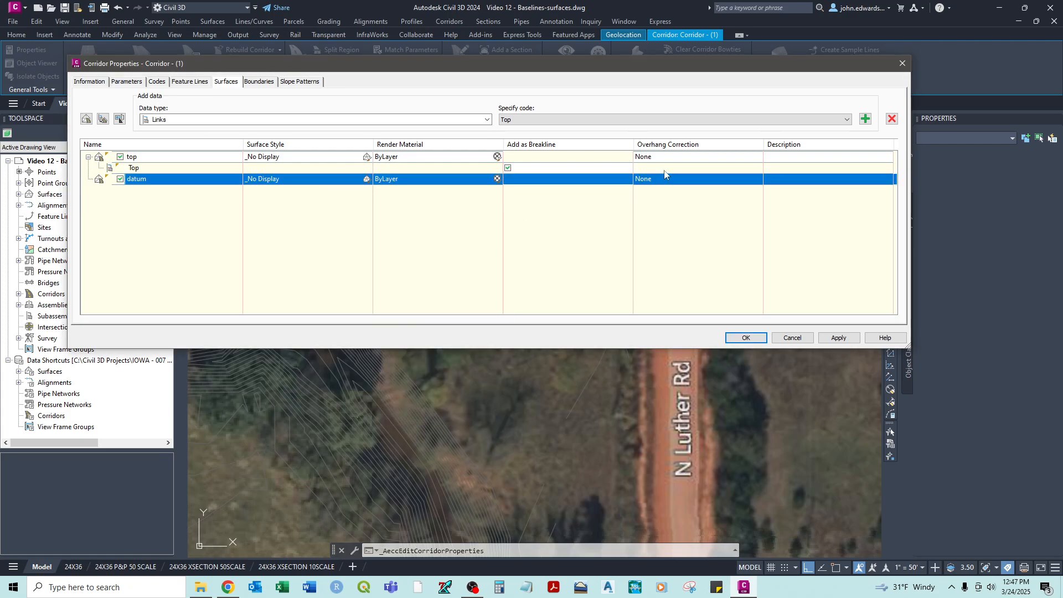
Add the Datum links to the datum surface and include them as breaklines.
click(561, 120)
click(598, 163)
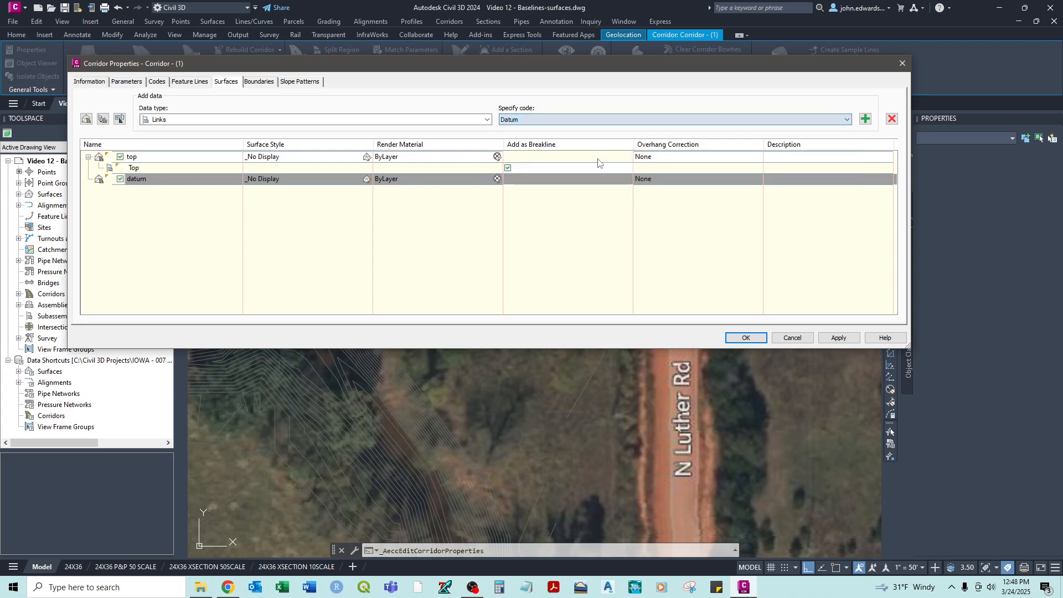
click(865, 119)
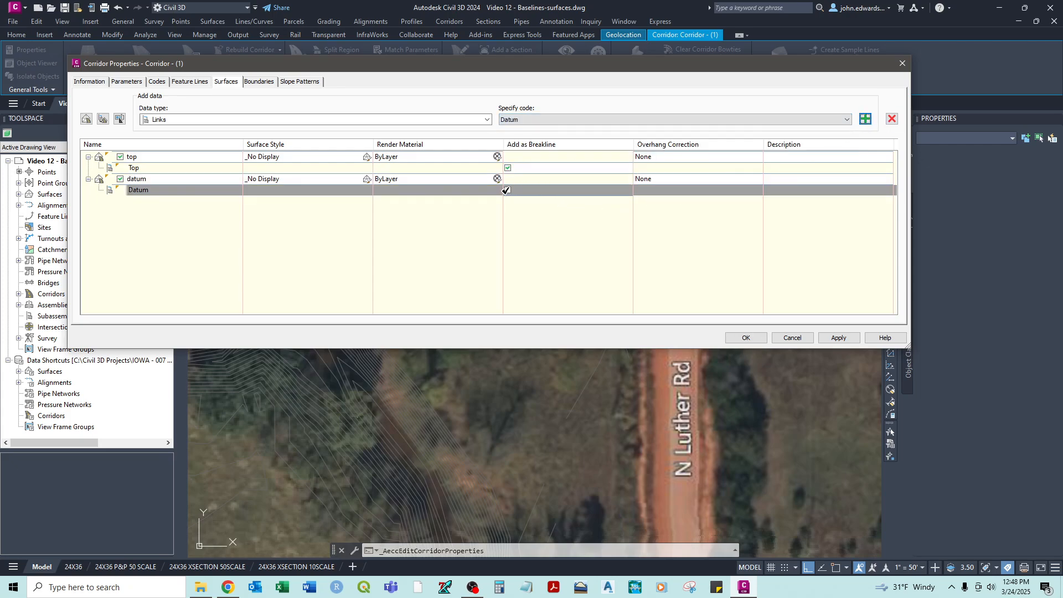
click(506, 191)
Set the corridor extents as the outer boundary of the top and datum surfaces and rebuild the corridor.
click(259, 82)
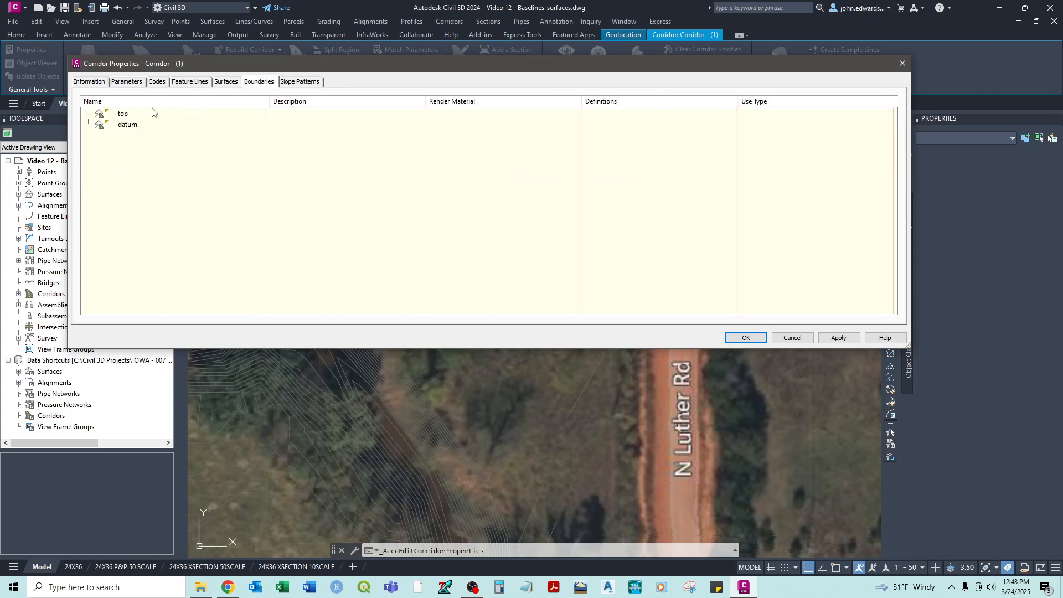
right_click(123, 115)
click(167, 118)
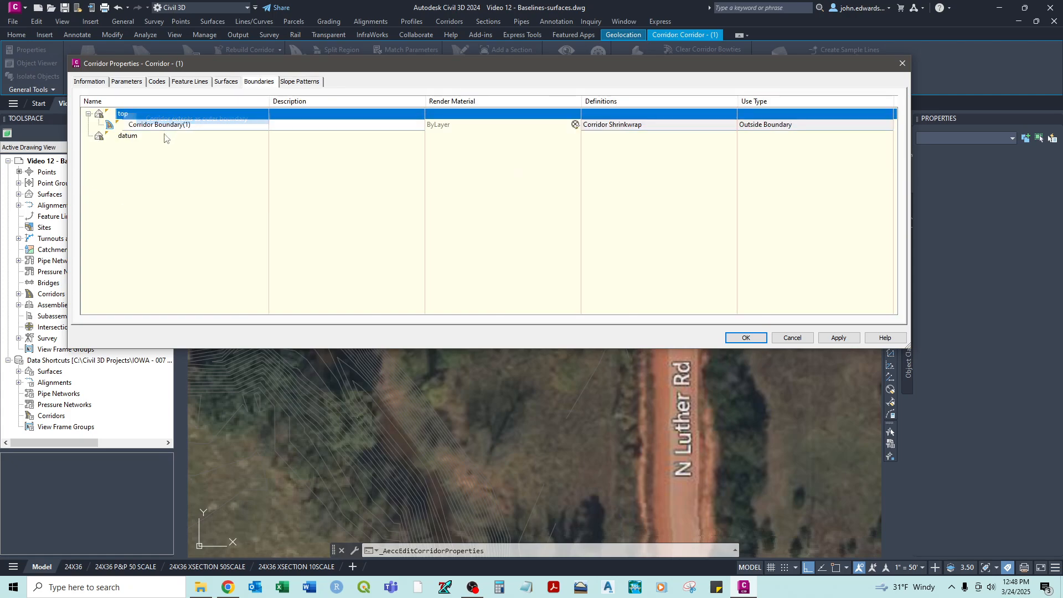
right_click(126, 137)
click(160, 145)
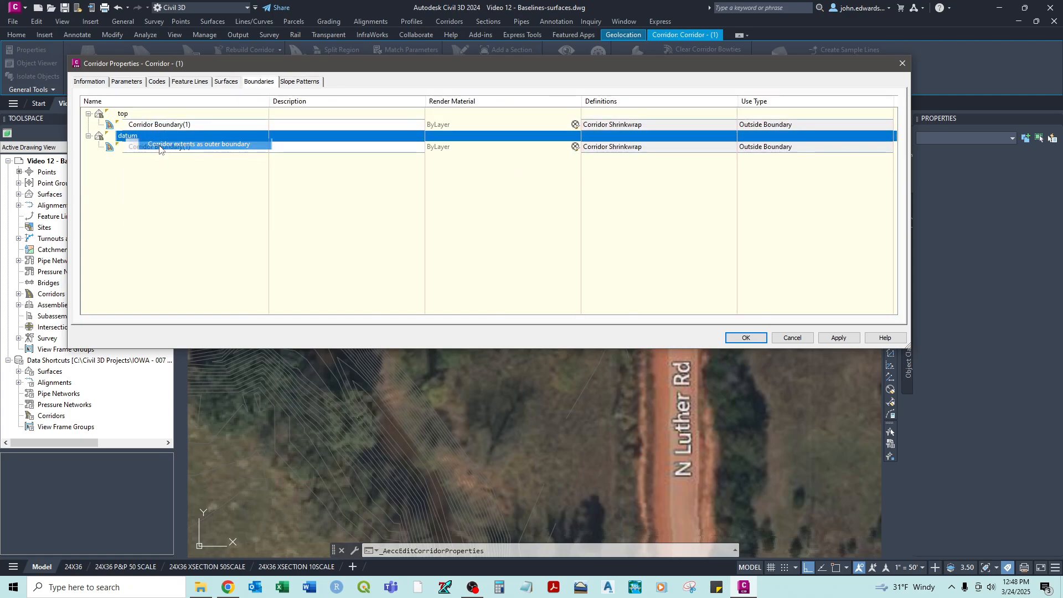
click(753, 340)
click(455, 276)
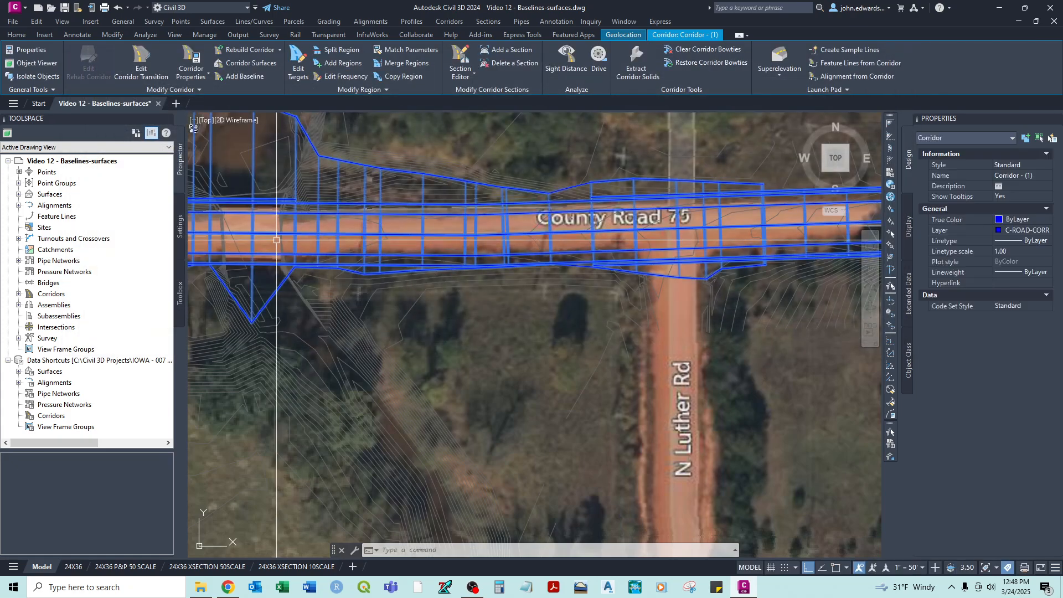
Turn on automatic rebuilding for Corridor - (1) and clear the selection.
click(18, 195)
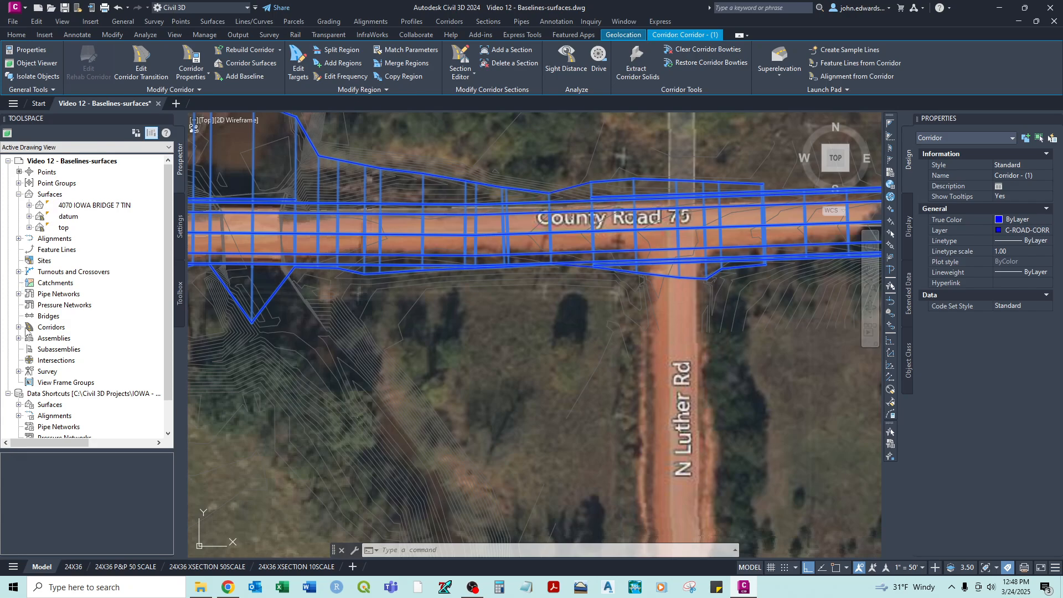
click(18, 327)
right_click(75, 338)
click(102, 383)
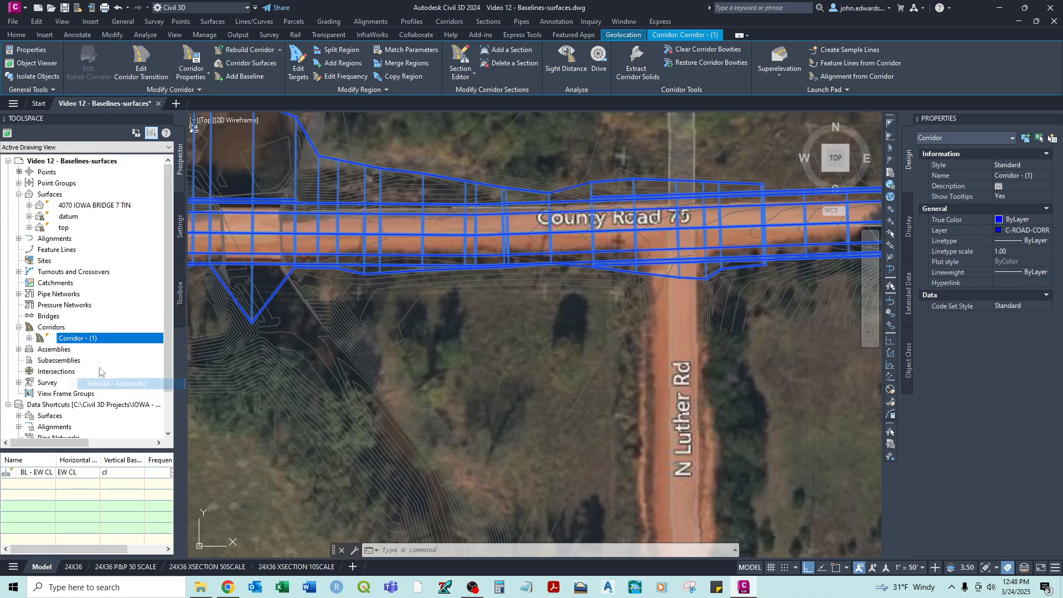
key(Escape)
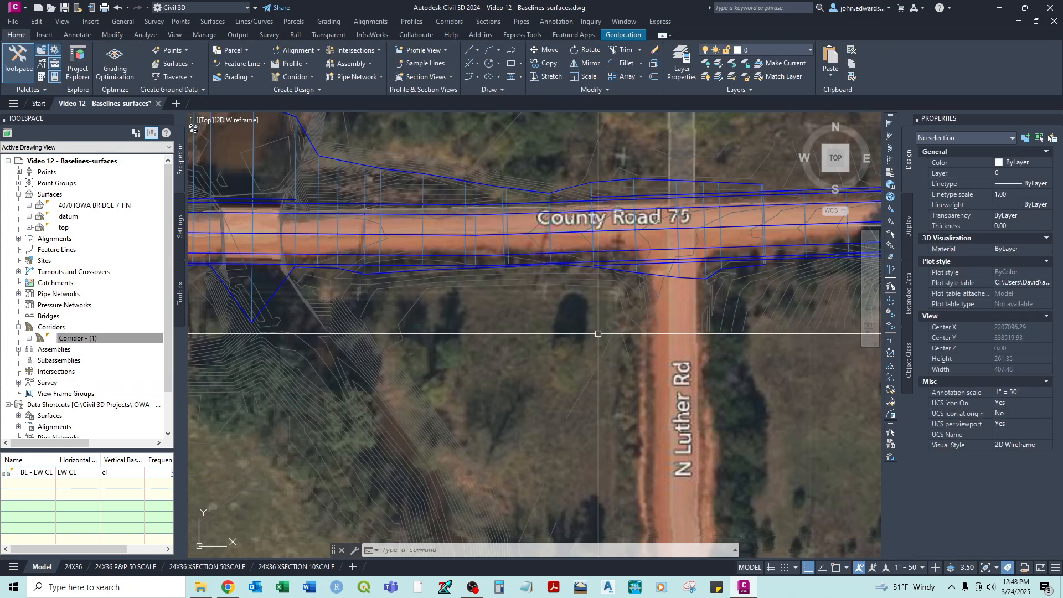
Start a new feature line named luther rd cl in Site 1 with the Basic Feature Line style.
middle_drag(630, 321, 547, 352)
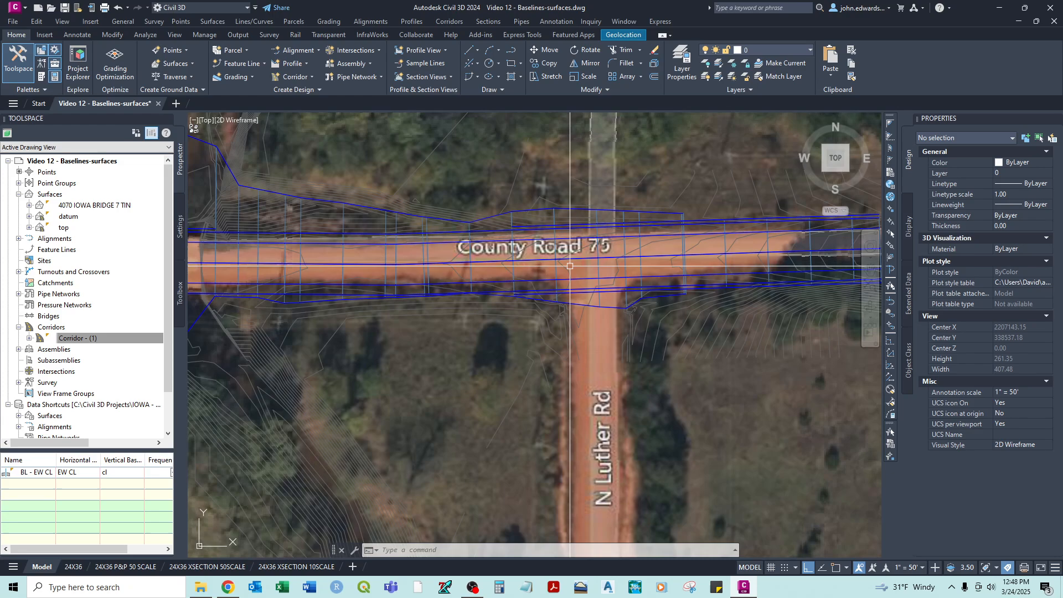
click(244, 67)
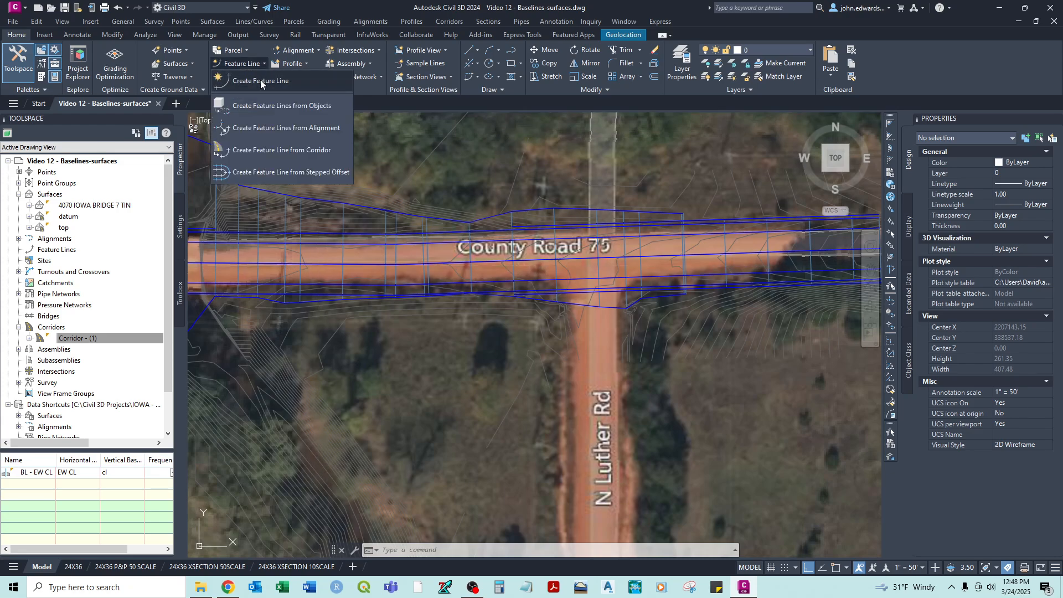
click(261, 80)
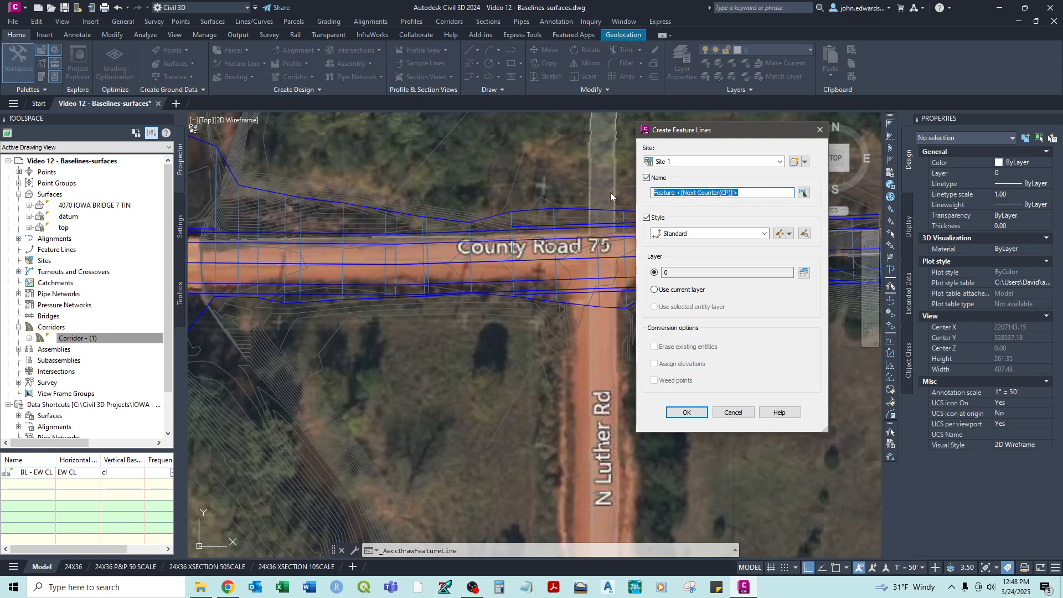
text(luther rd cl)
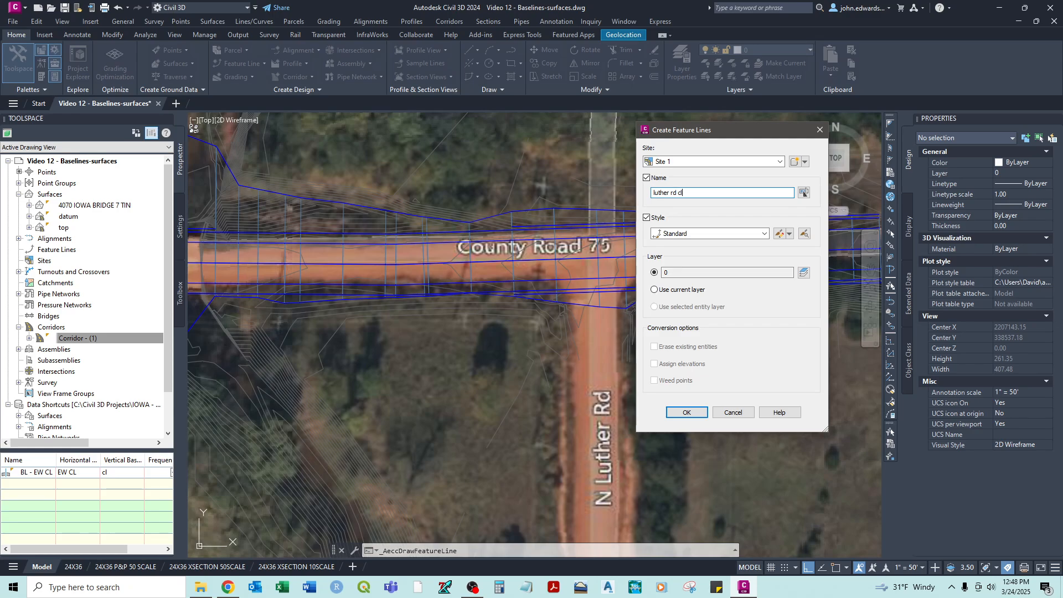
click(686, 233)
scroll(698, 262, up, 2)
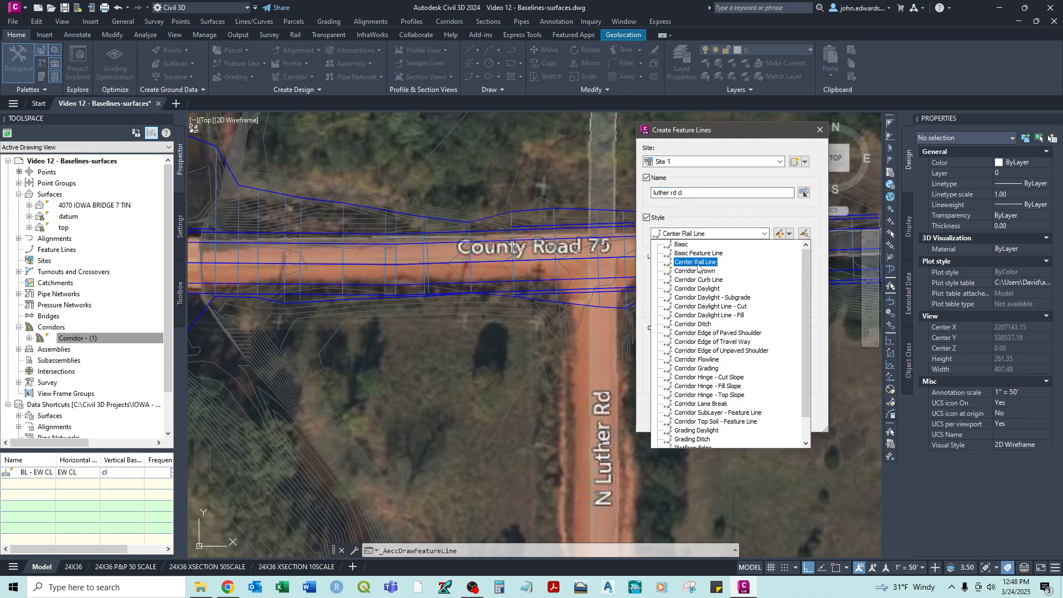
click(696, 247)
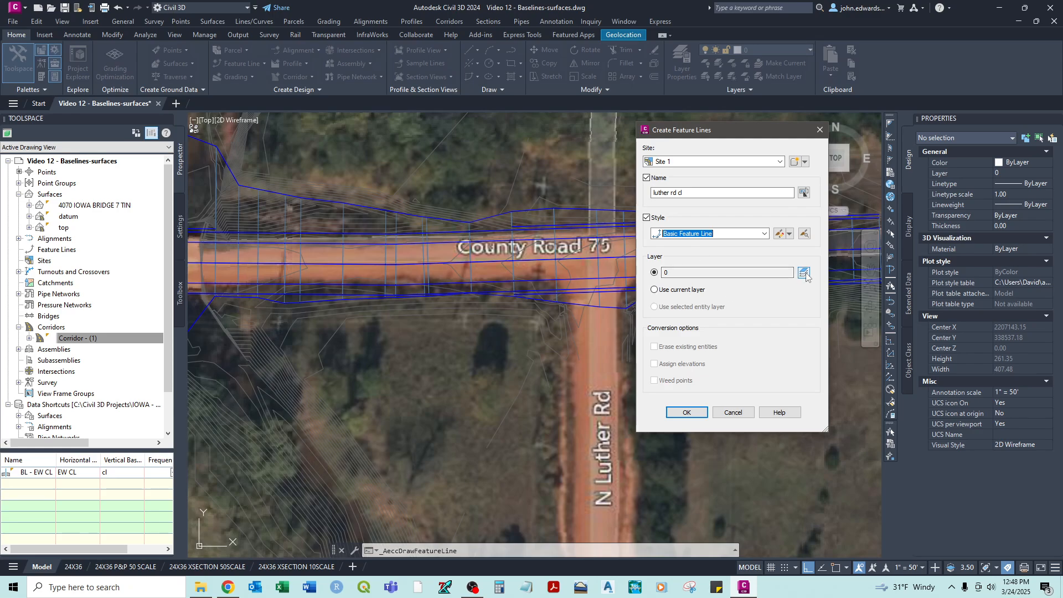
click(686, 412)
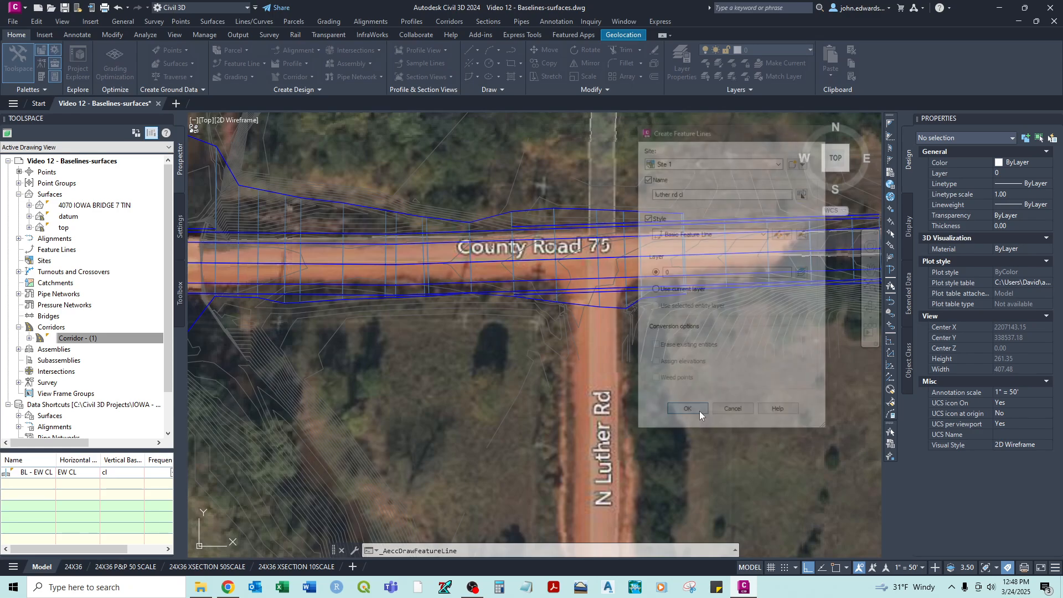
Start the feature line on the N Luther Rd centerline south of County Road 75, taking its elevation from the 4070 IOWA BRIDGE 7 TIN surface.
scroll(601, 350, up, 2)
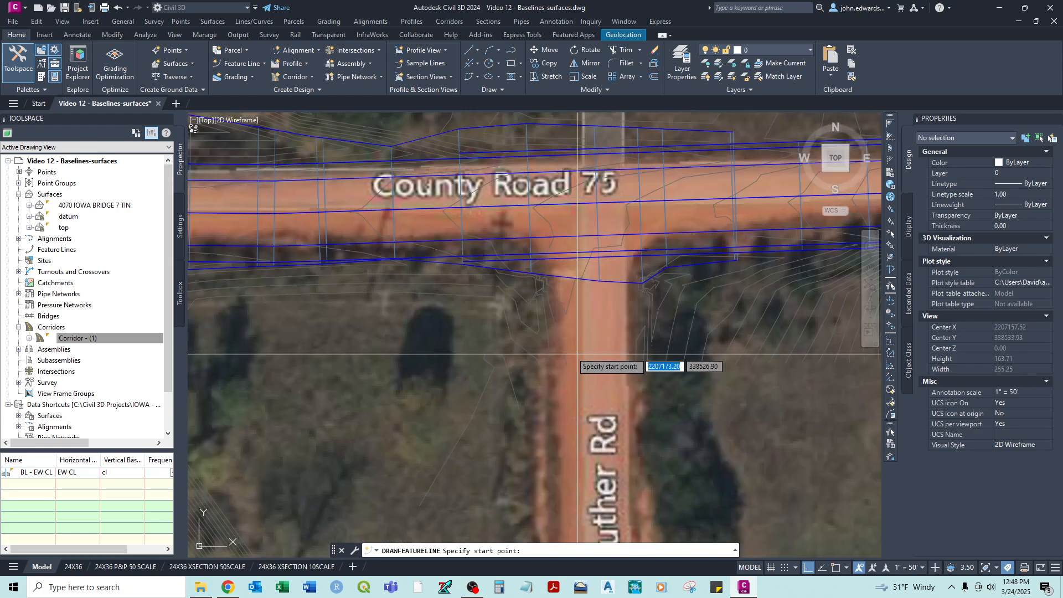
scroll(576, 354, up, 2)
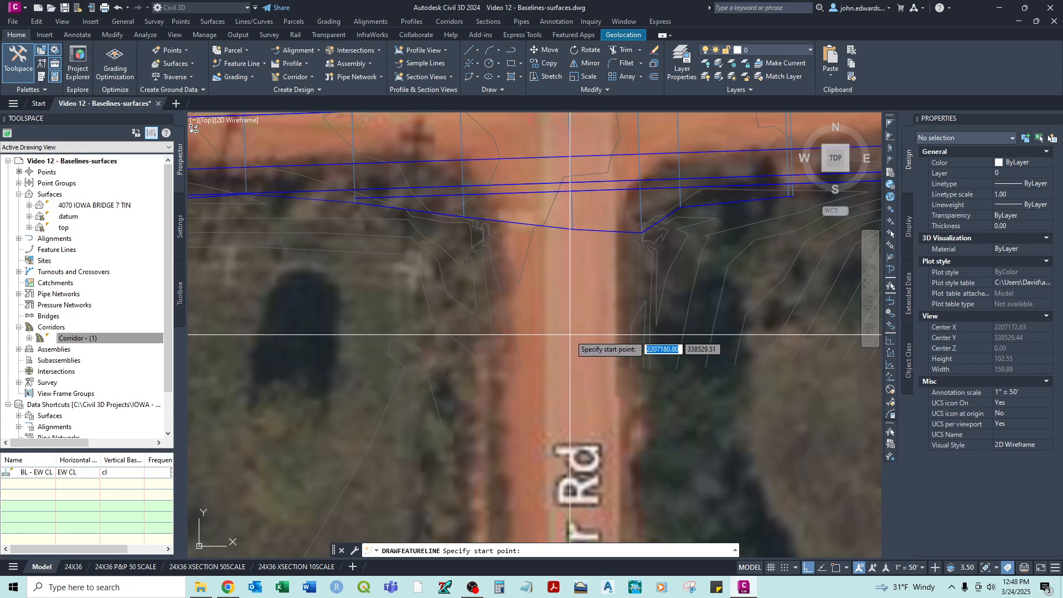
scroll(576, 338, down, 2)
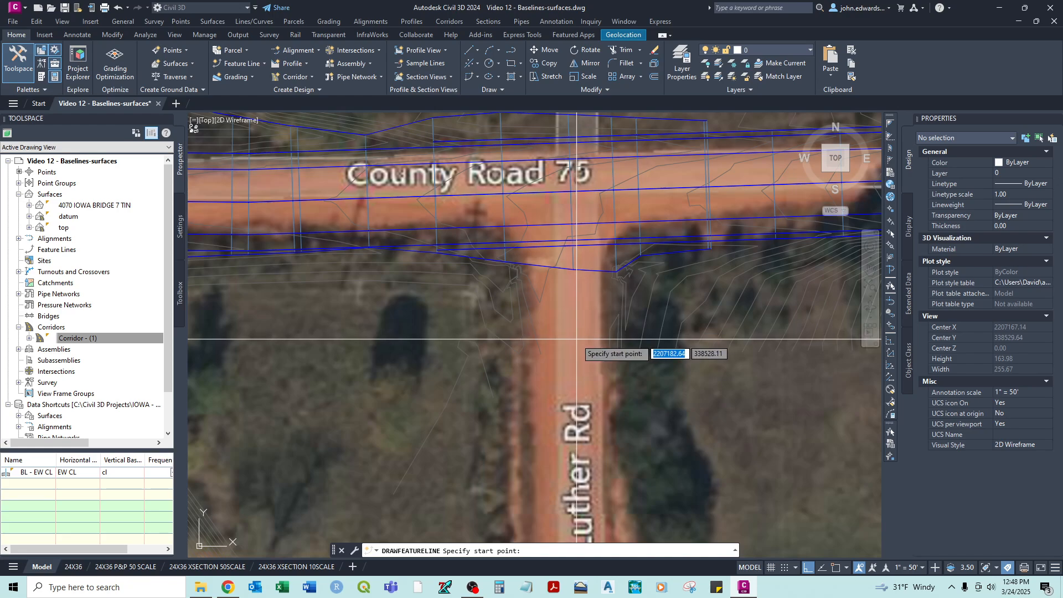
click(576, 339)
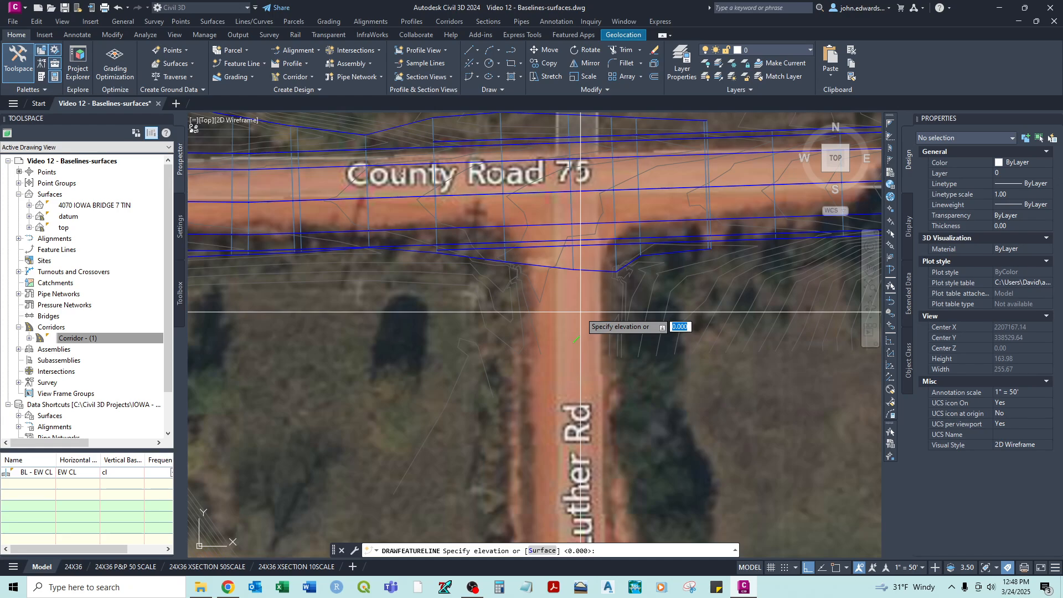
click(540, 551)
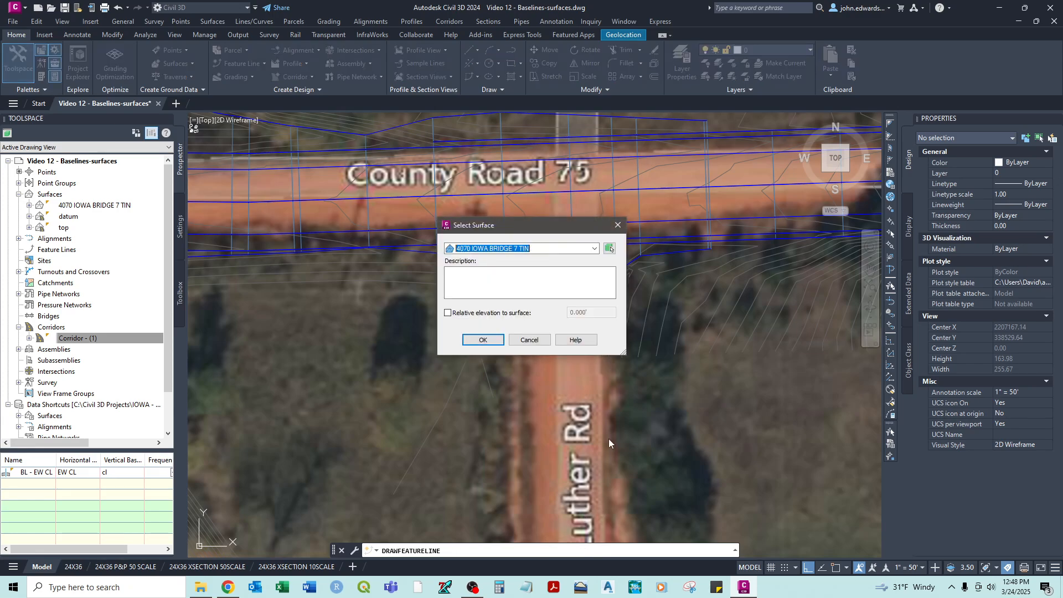
click(482, 340)
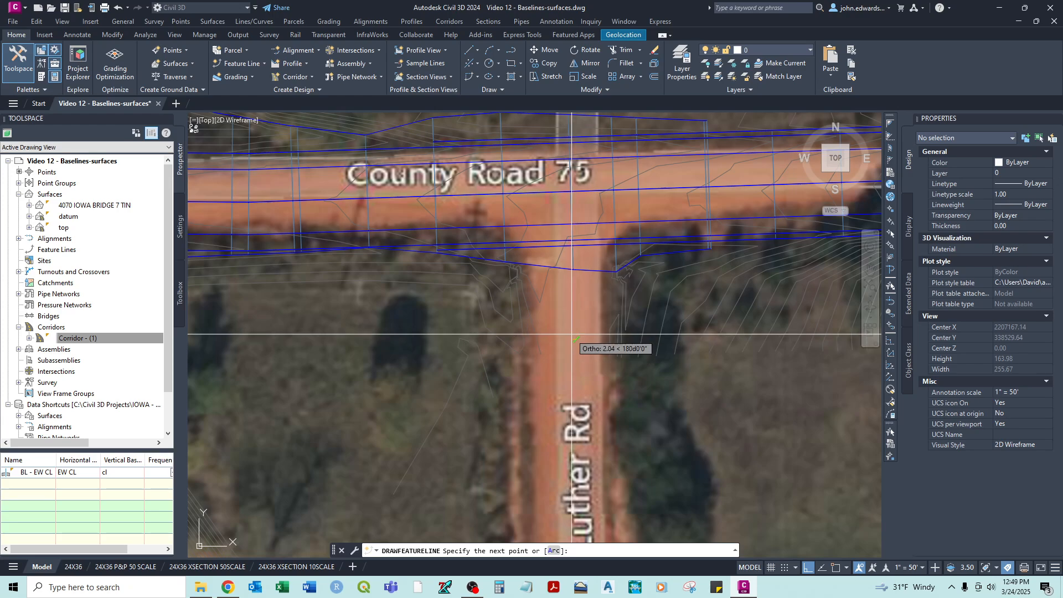
Run the feature line north and end it perpendicular to the County Road 75 corridor centerline.
scroll(585, 221, up, 2)
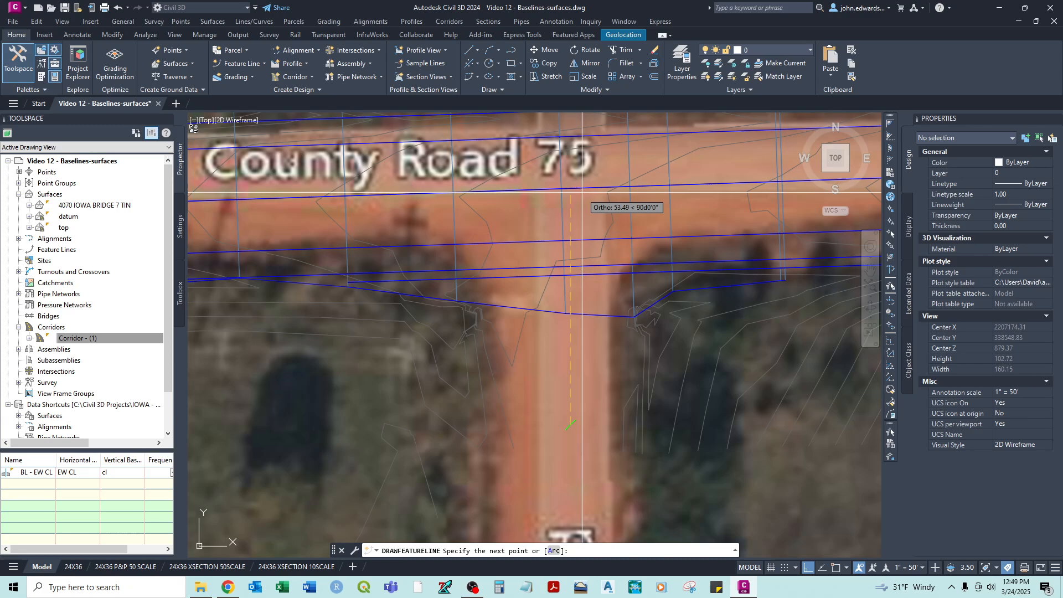
shift+right_click(582, 193)
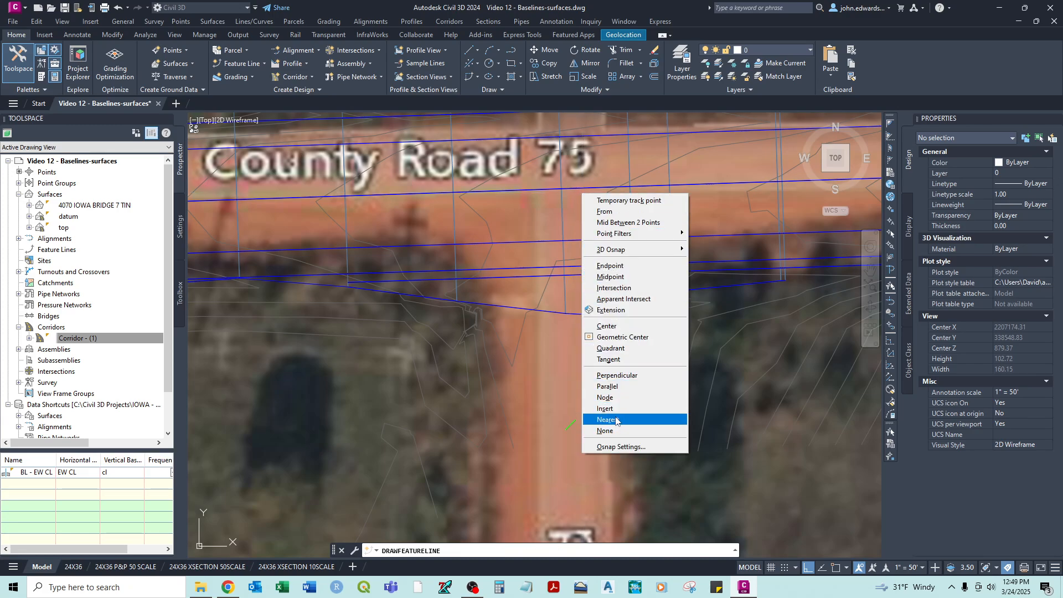
click(623, 376)
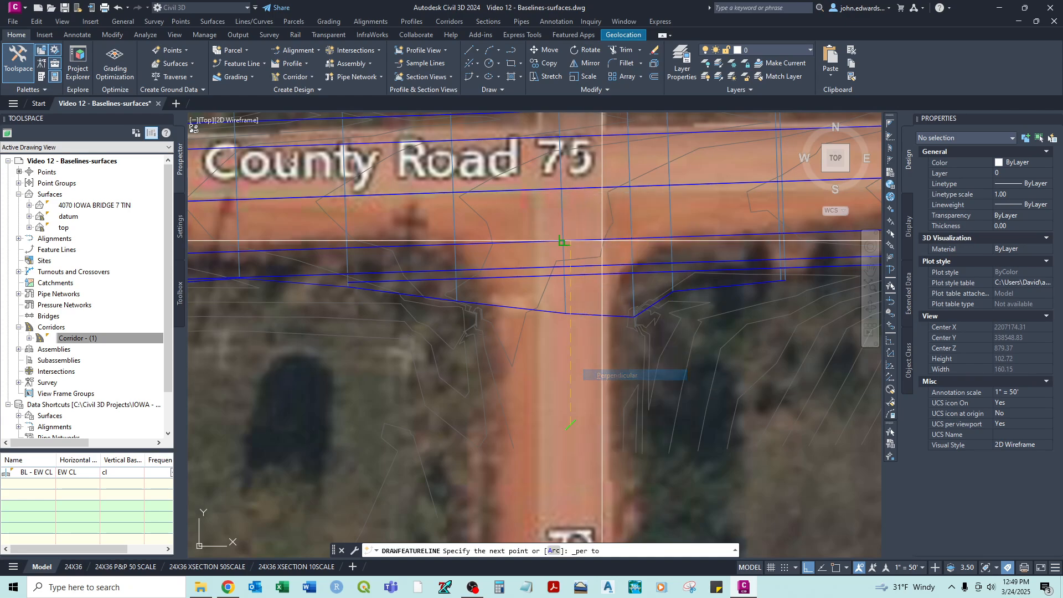
click(562, 189)
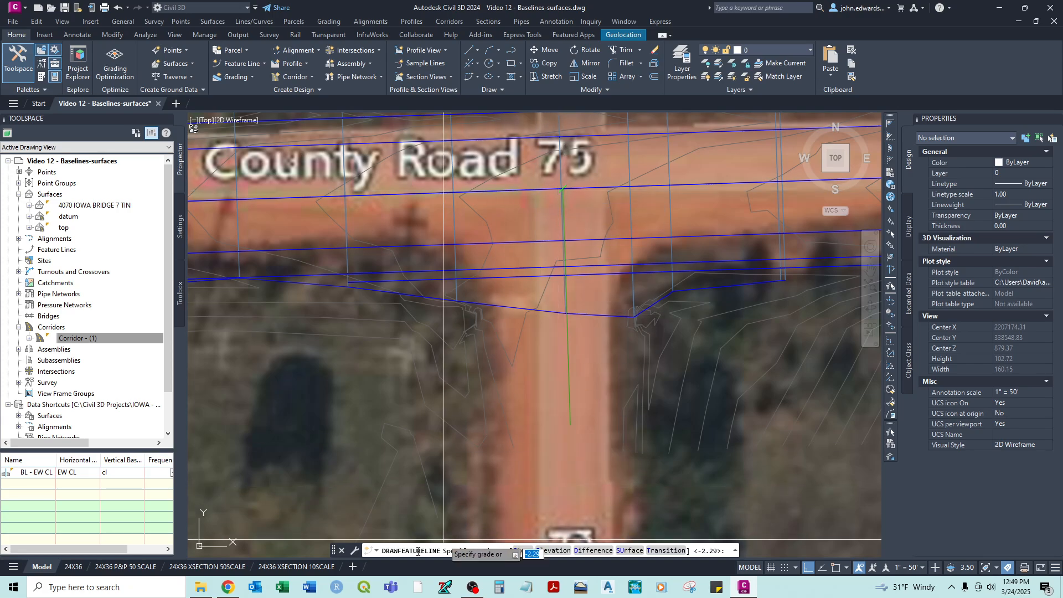
Take the elevation of the feature line's north end from the top surface and finish the feature line.
click(553, 551)
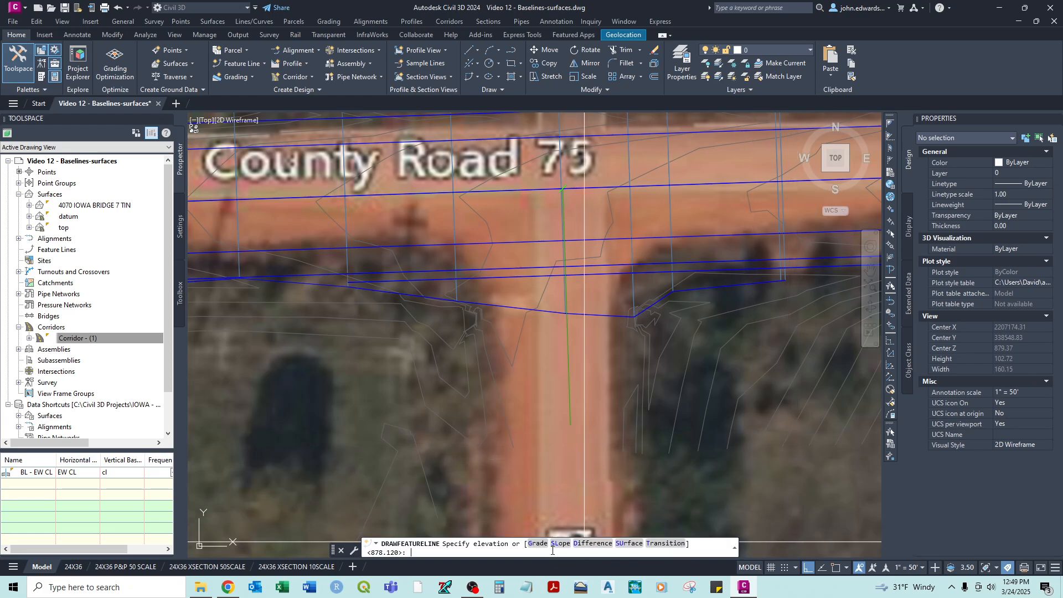
click(633, 550)
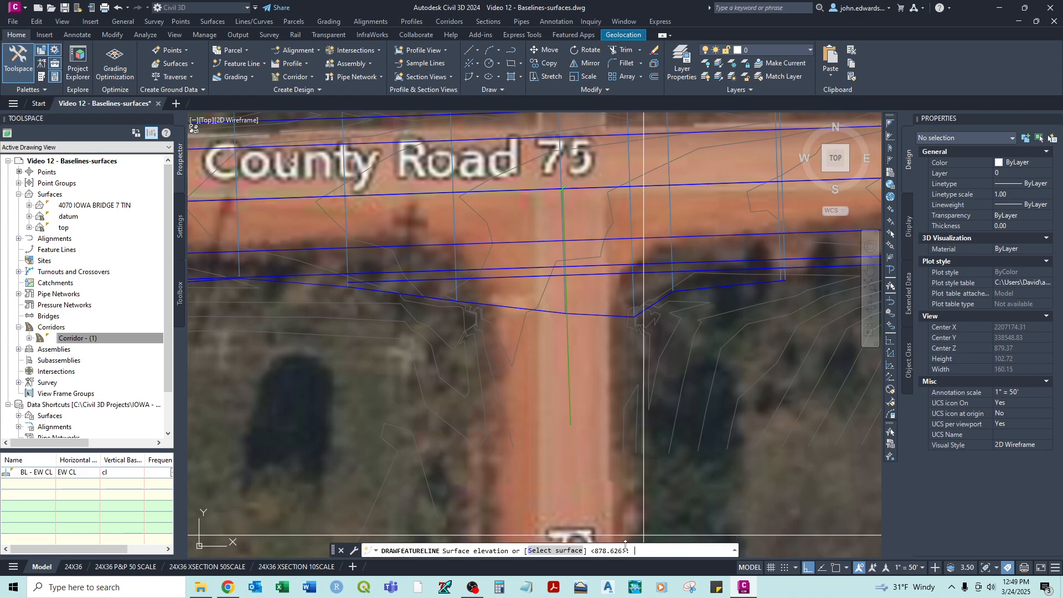
click(541, 551)
click(491, 256)
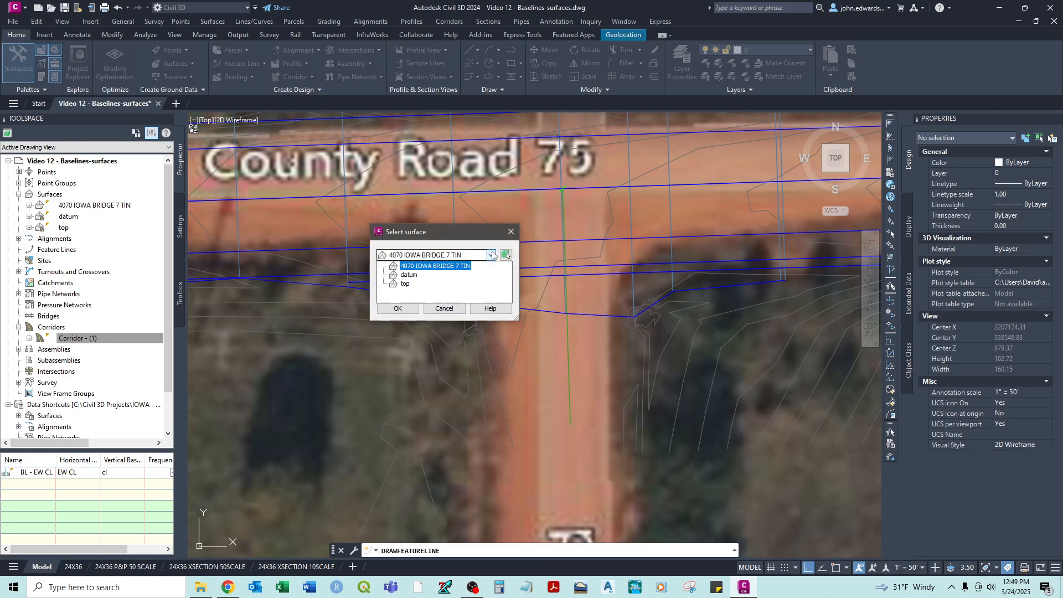
click(404, 283)
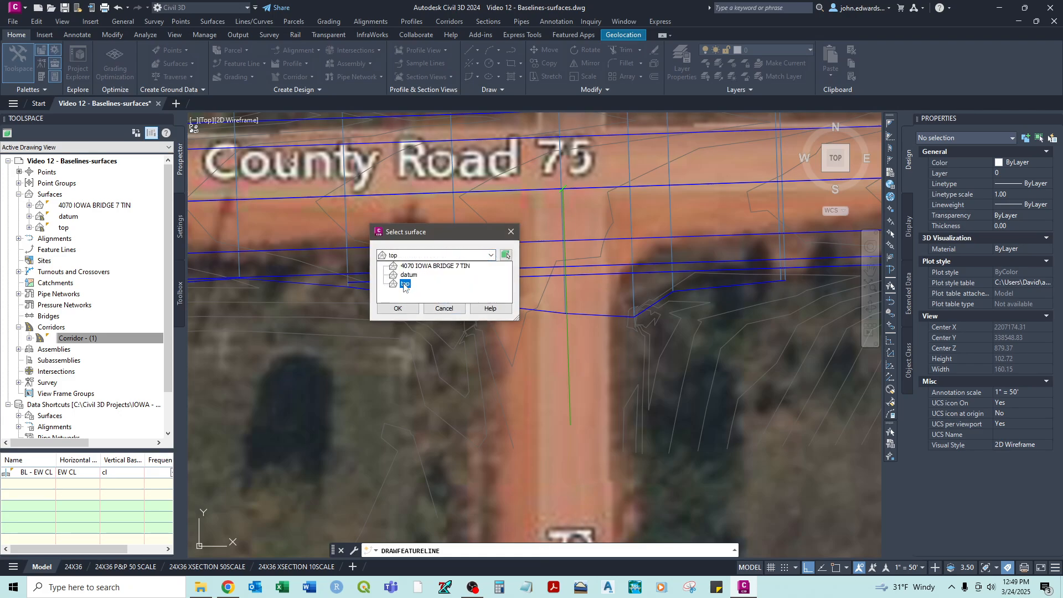
click(405, 284)
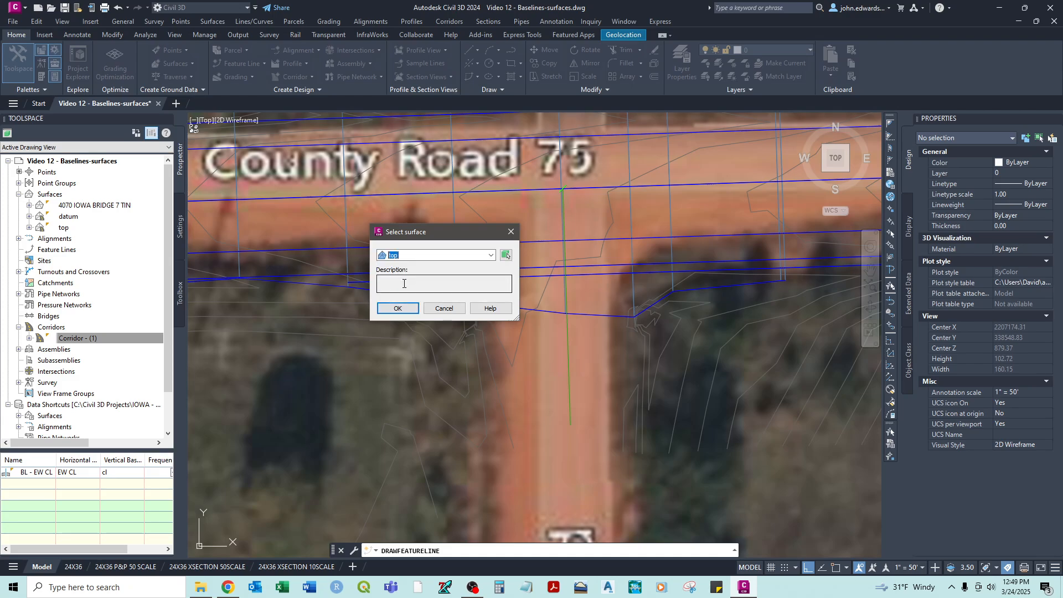
click(397, 308)
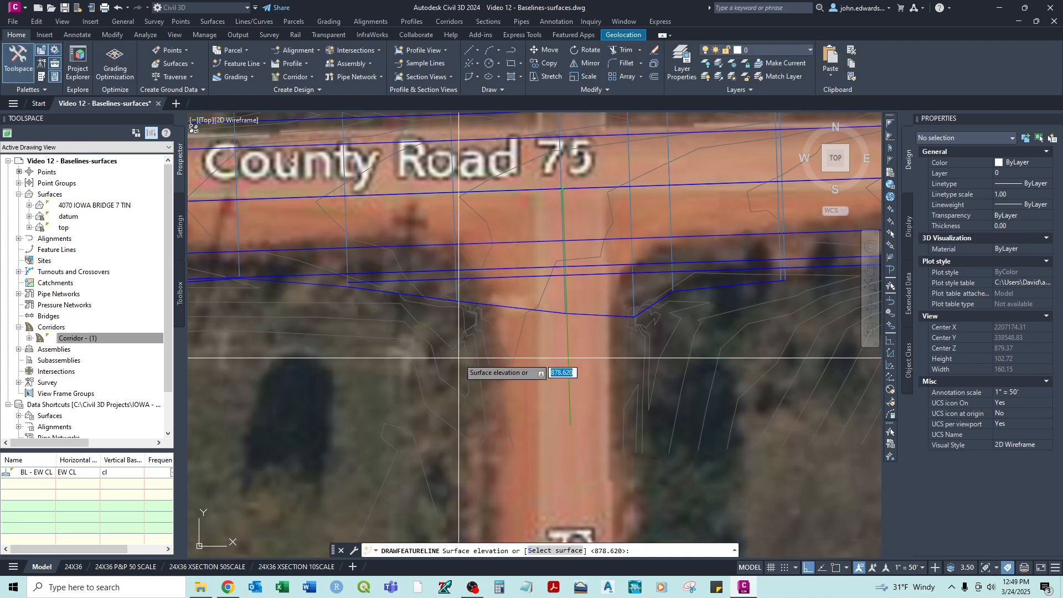
key(Return)
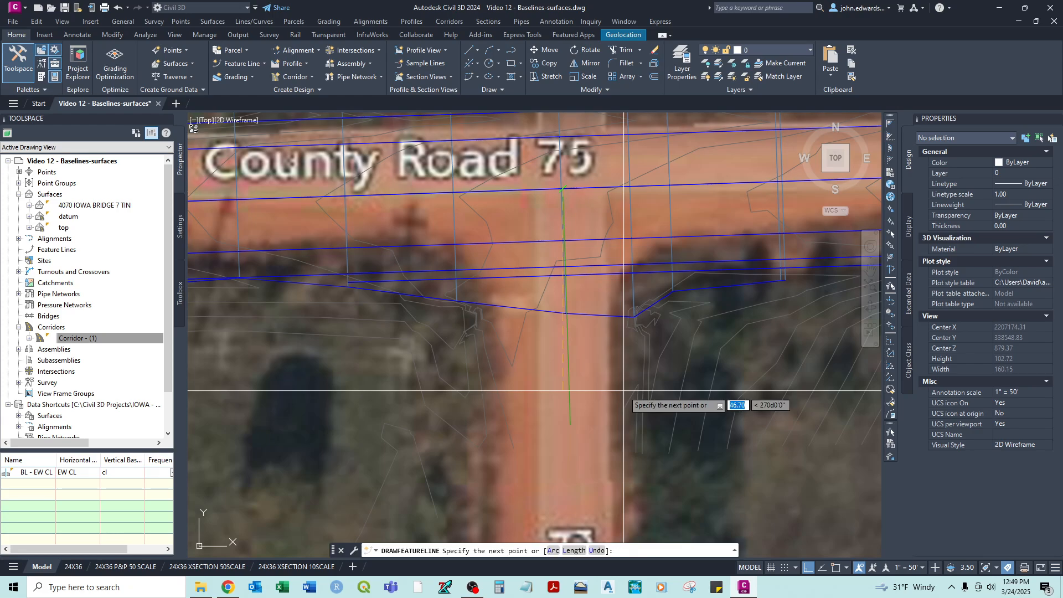
key(Return)
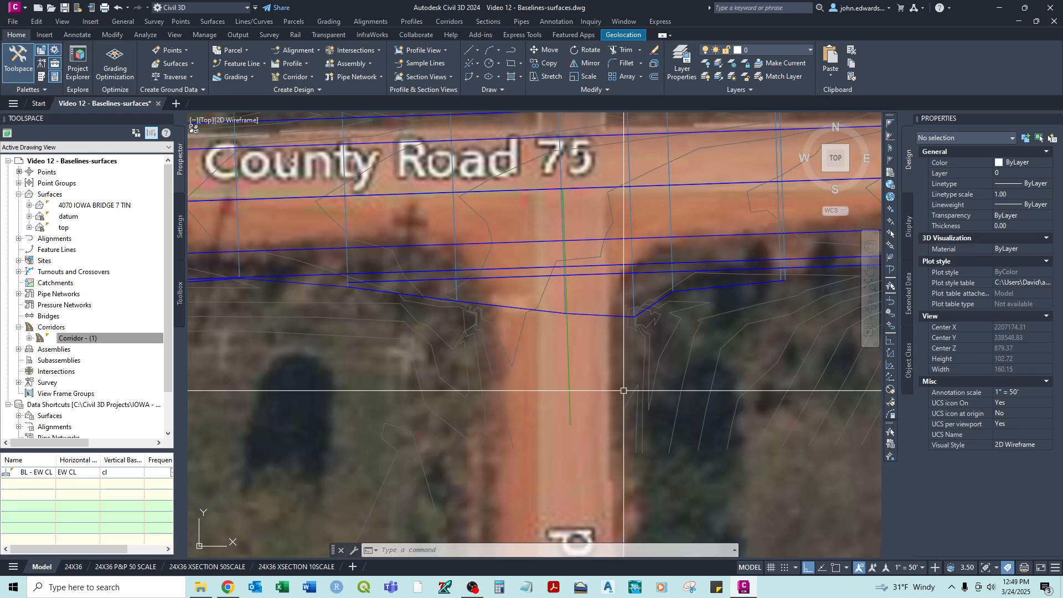
Review the luther rd cl feature line's point elevations and grades in the Elevation Editor, comparing each row with its point in the drawing.
click(564, 357)
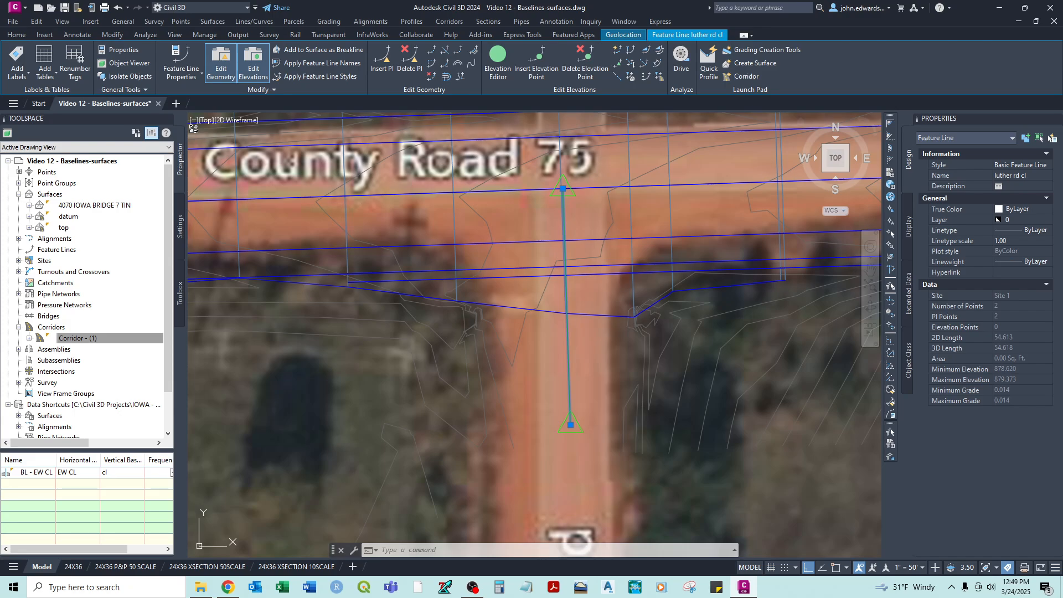
drag(1062, 364, 254, 327)
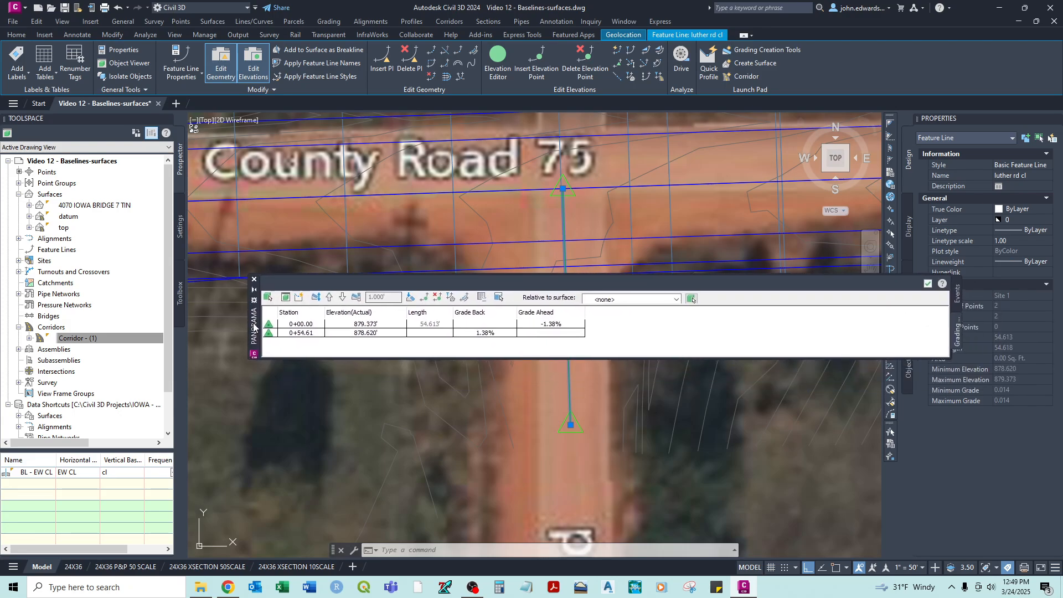
click(311, 326)
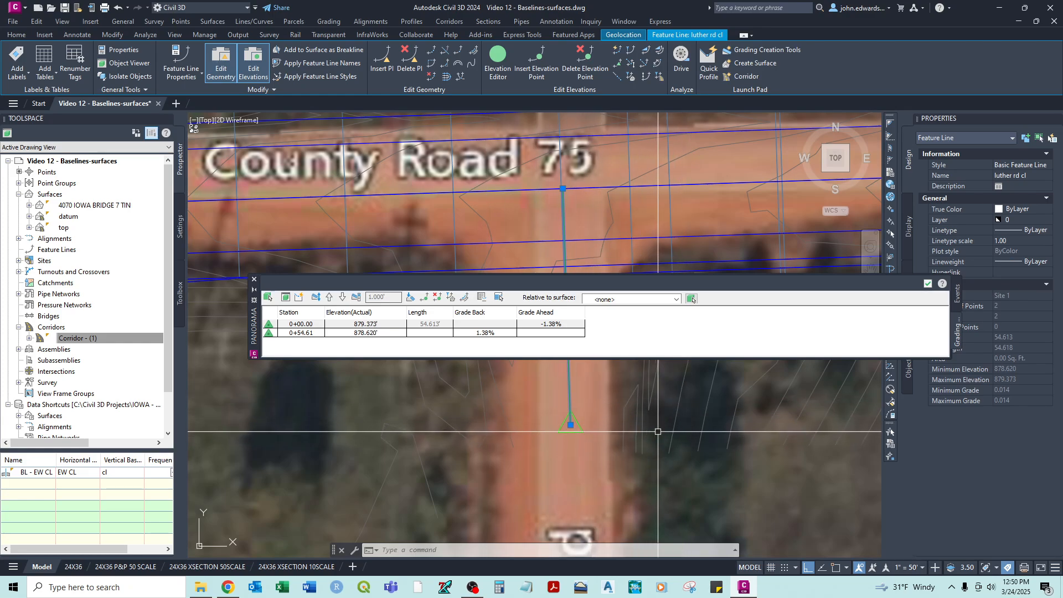
click(271, 334)
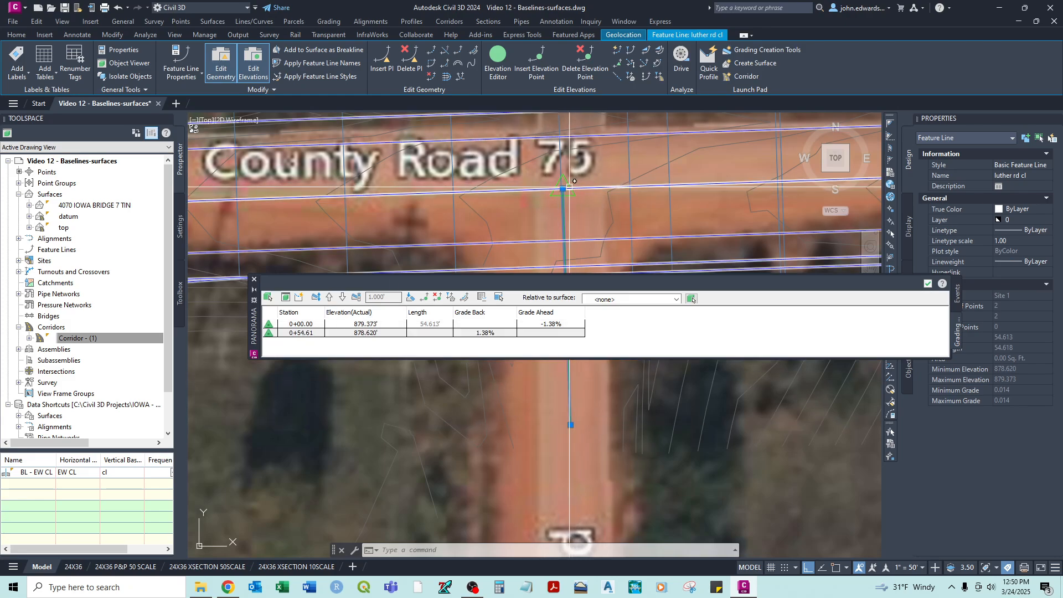
scroll(569, 187, up, 4)
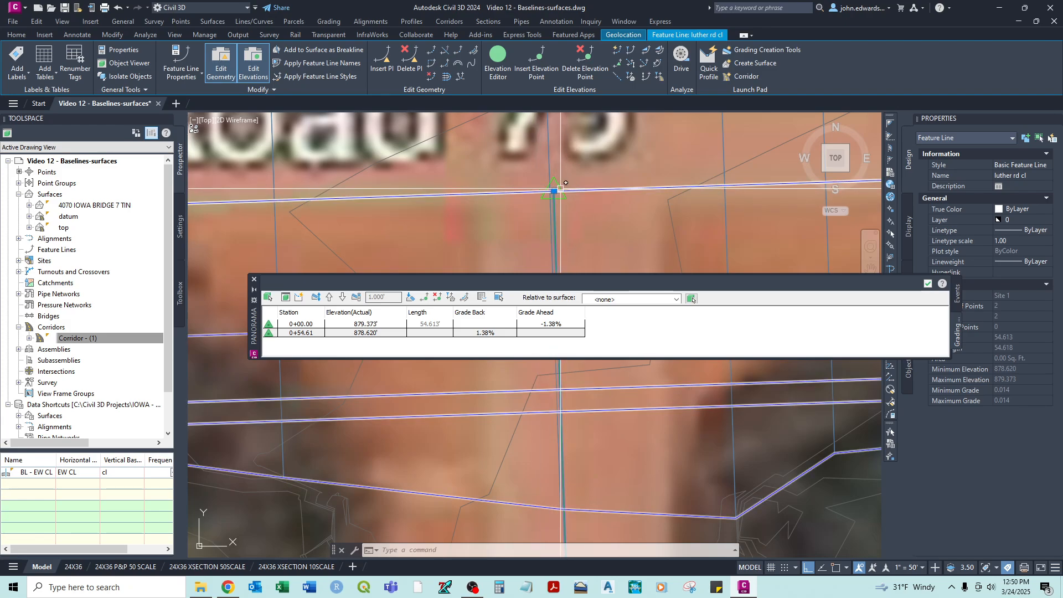
scroll(566, 183, down, 2)
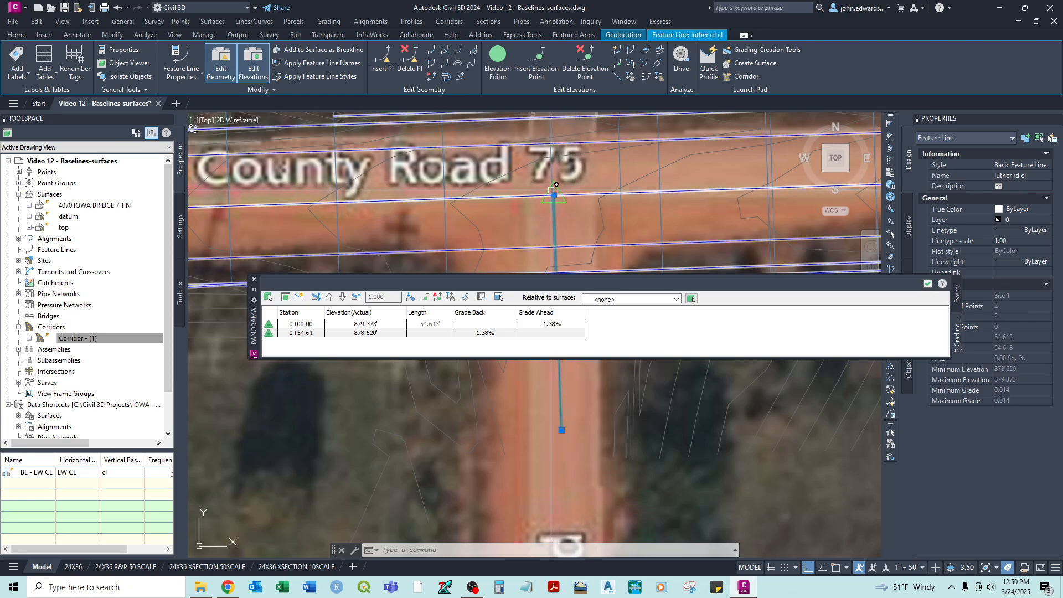
click(254, 279)
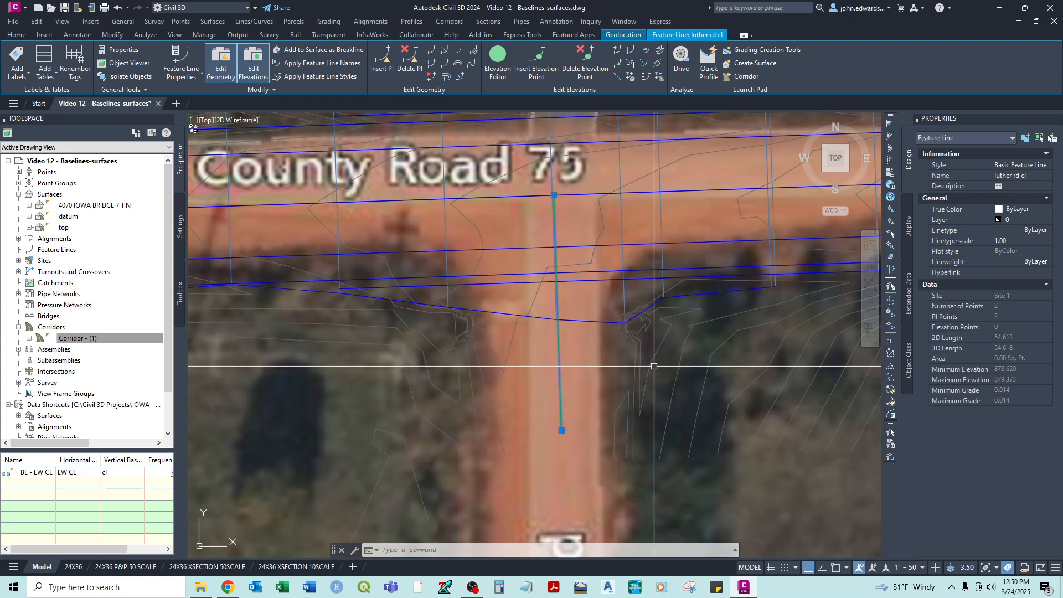
scroll(654, 366, down, 2)
key(Escape)
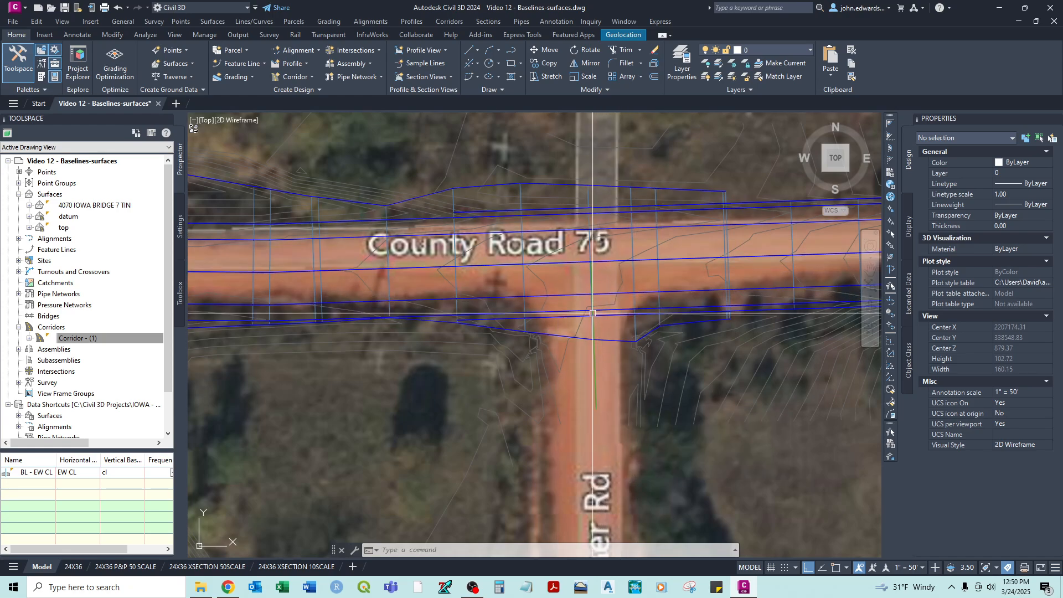
Add a feature line baseline to Corridor - (1) using luther rd cl from Site 1.
click(556, 335)
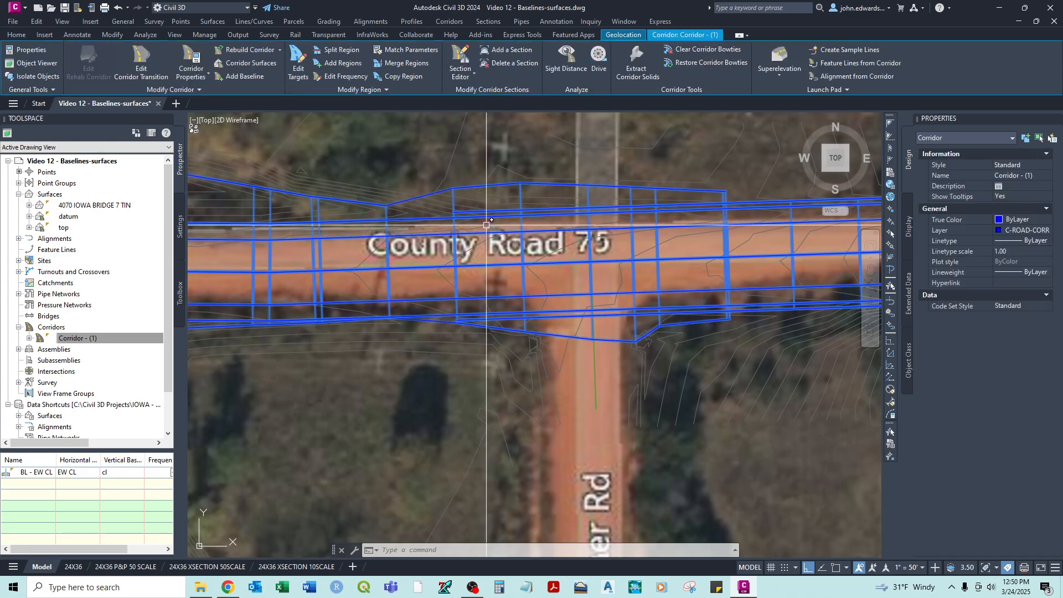
click(248, 79)
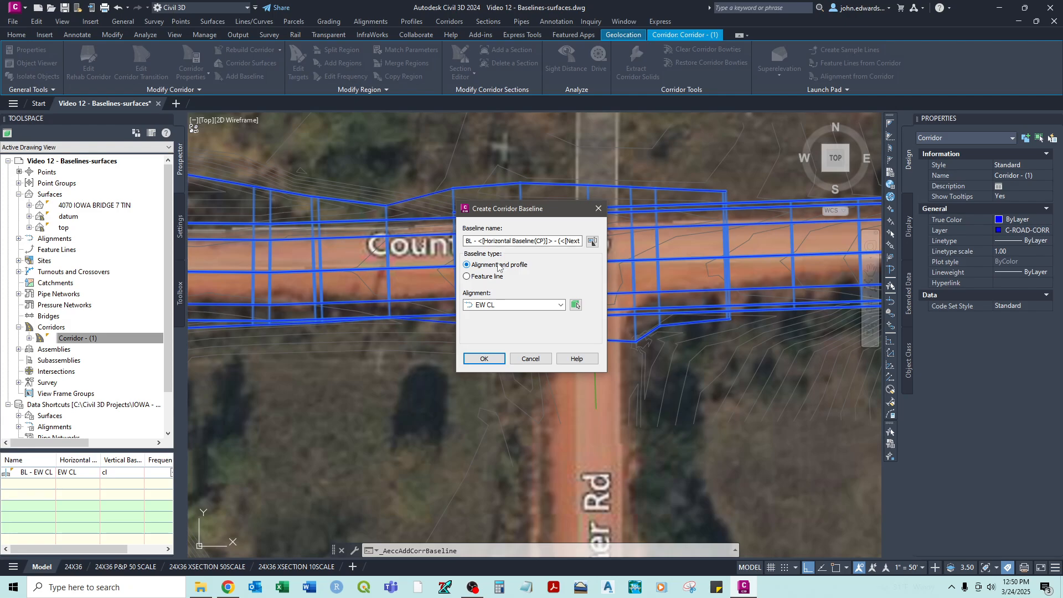
click(467, 277)
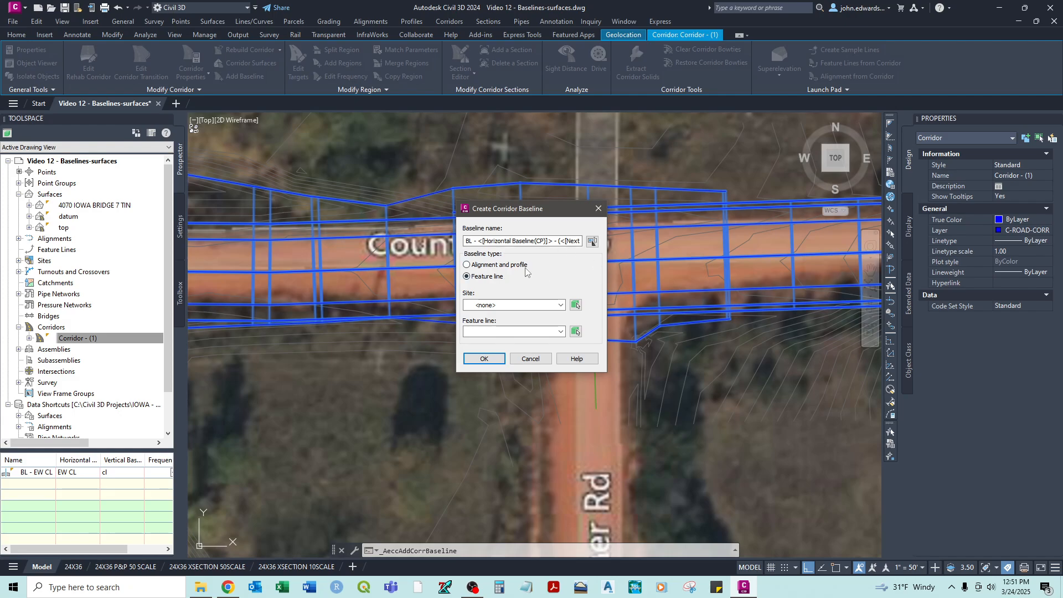
click(505, 305)
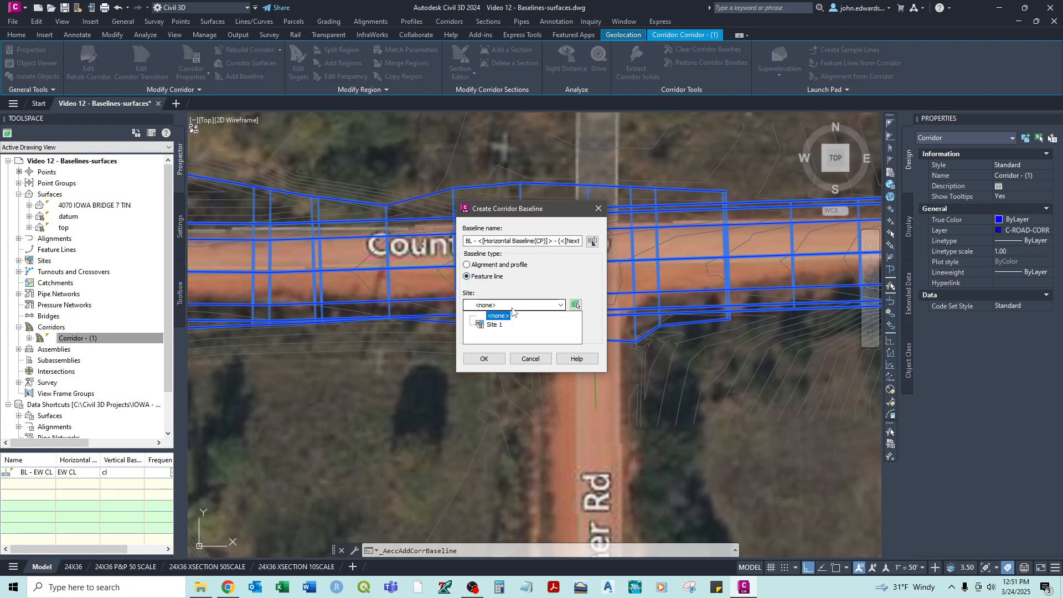
click(501, 323)
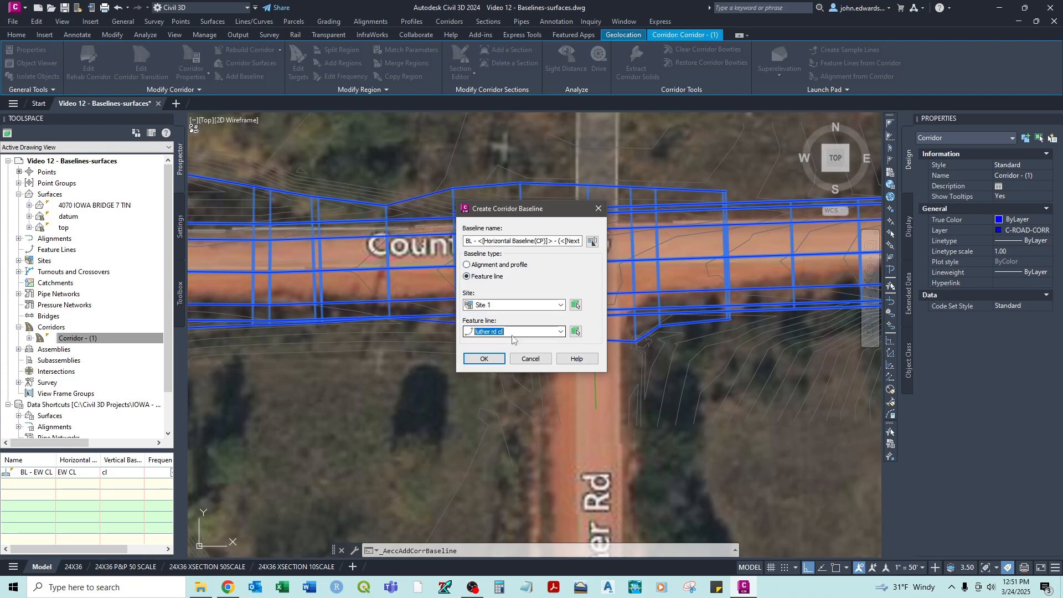
click(487, 359)
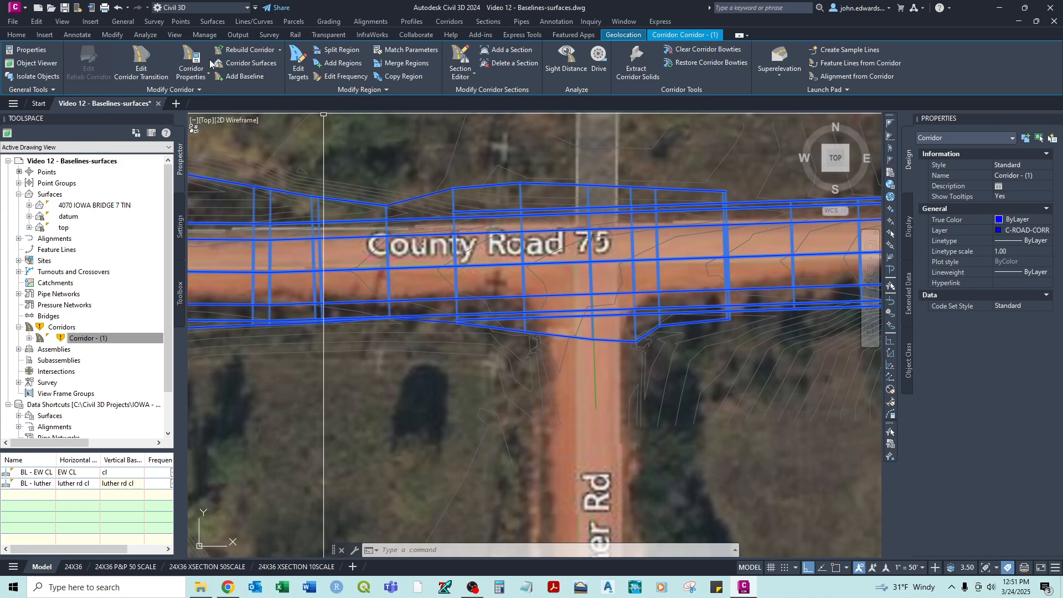
Review the EW CL baseline's profile and region and the luther rd cl baseline in the corridor parameters, and accept the properties.
click(191, 62)
click(127, 82)
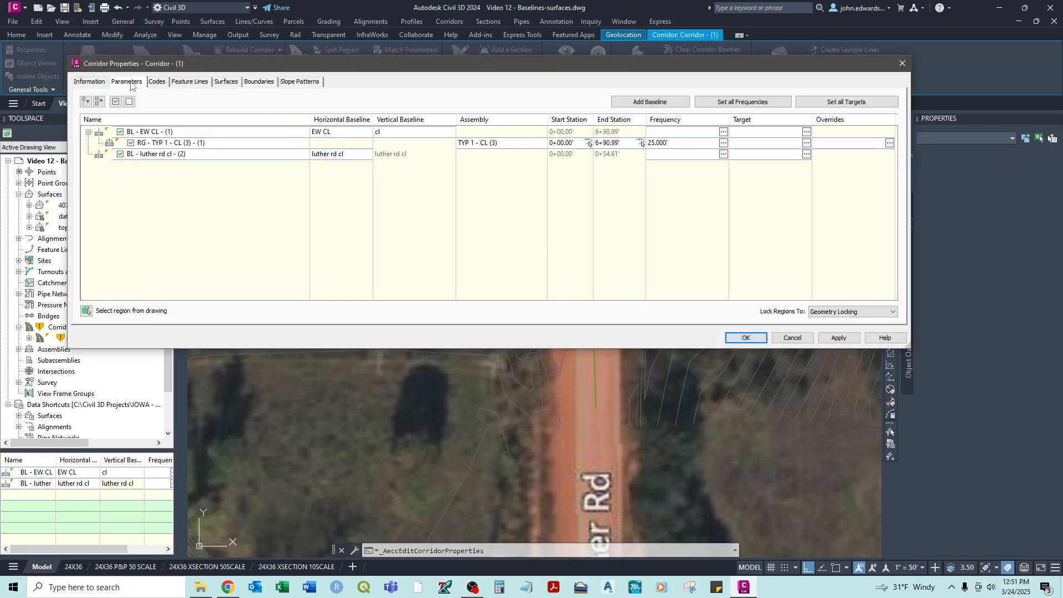
click(140, 132)
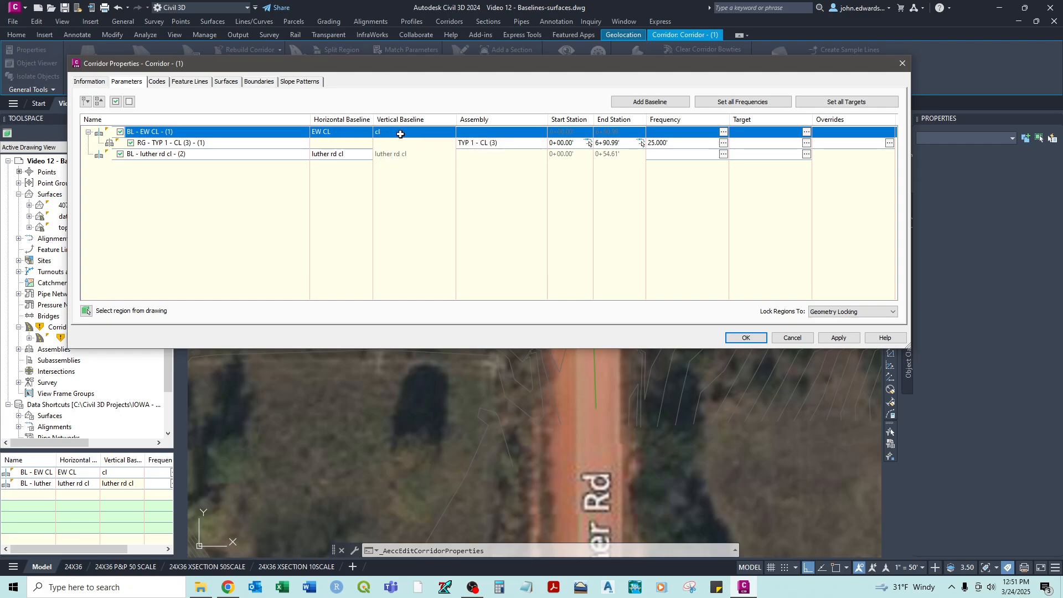
click(383, 132)
click(382, 132)
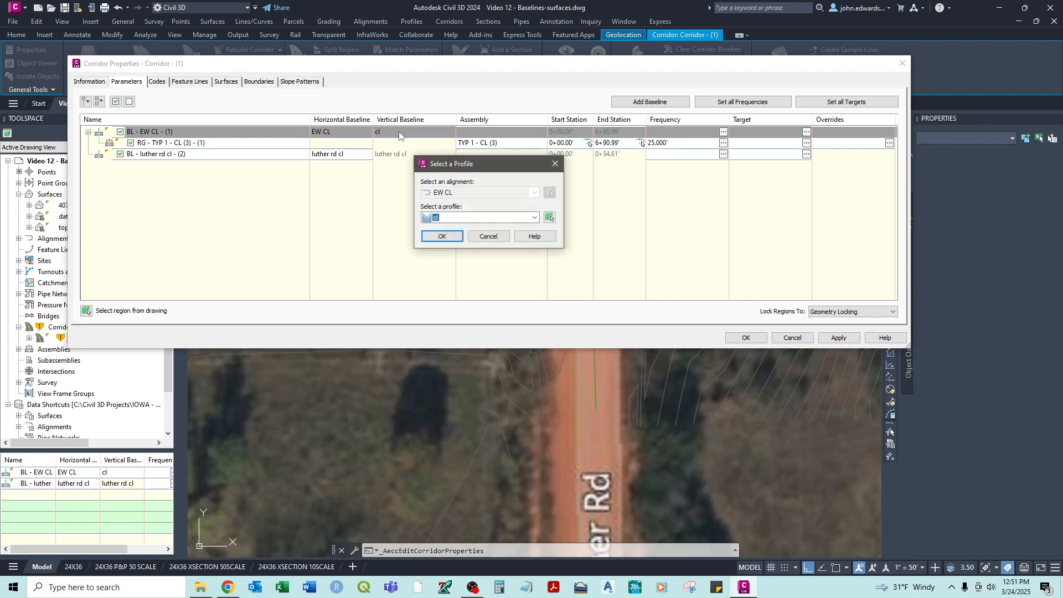
click(556, 163)
click(149, 155)
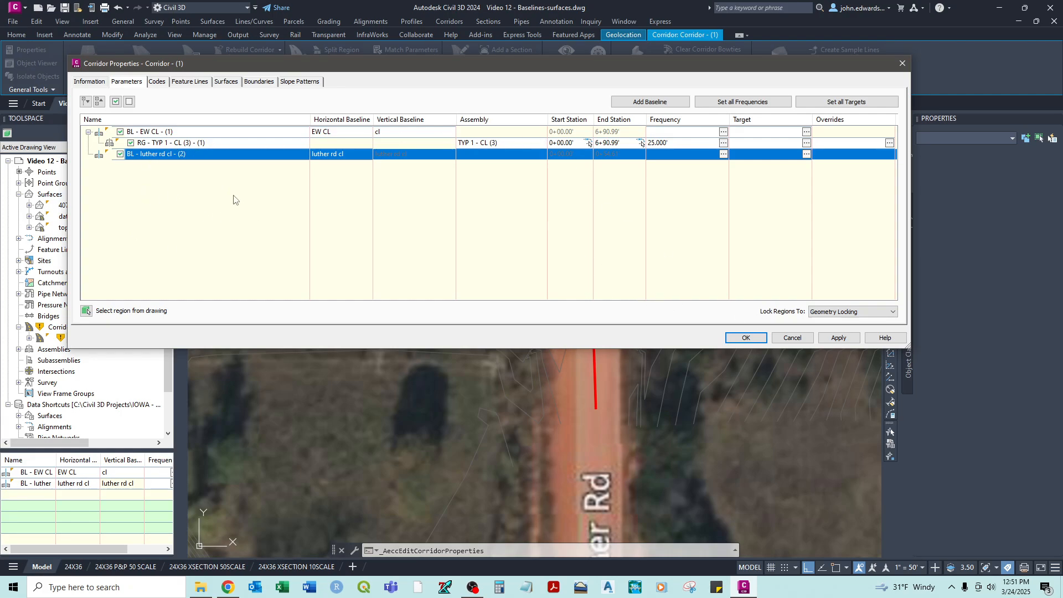
click(152, 144)
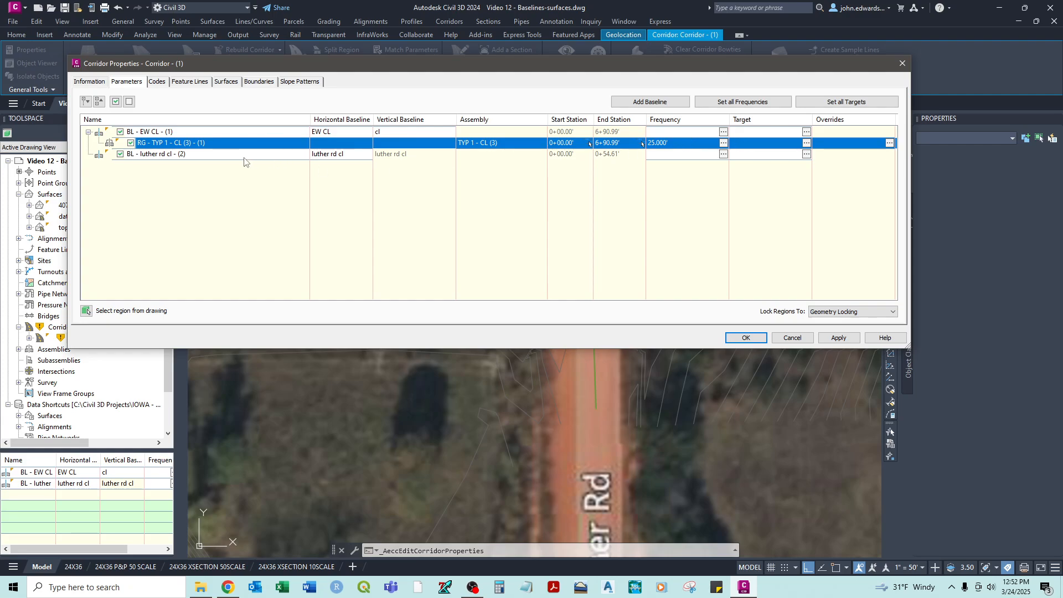
click(167, 155)
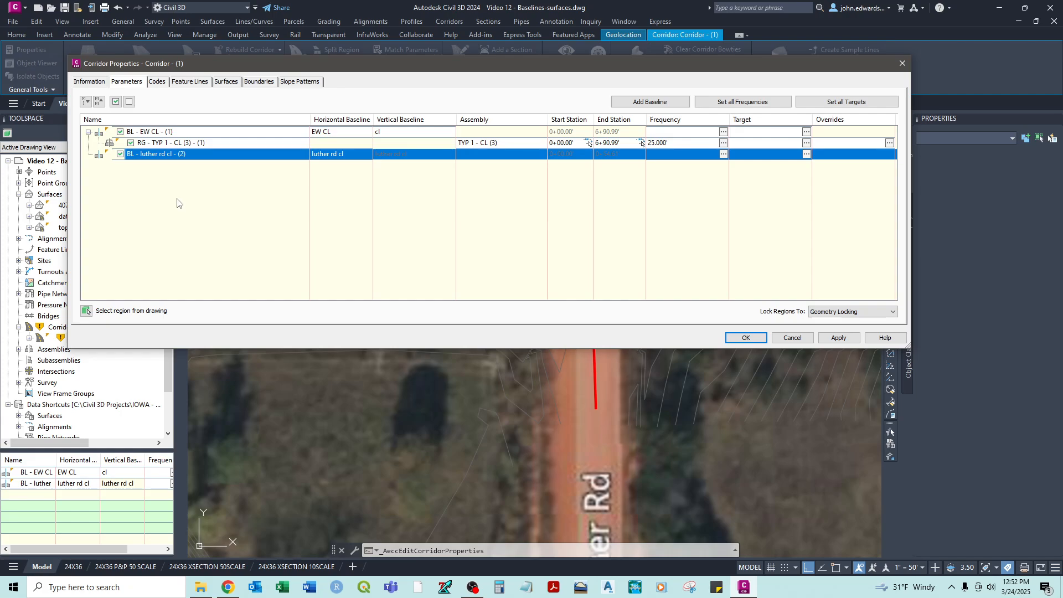
right_click(169, 158)
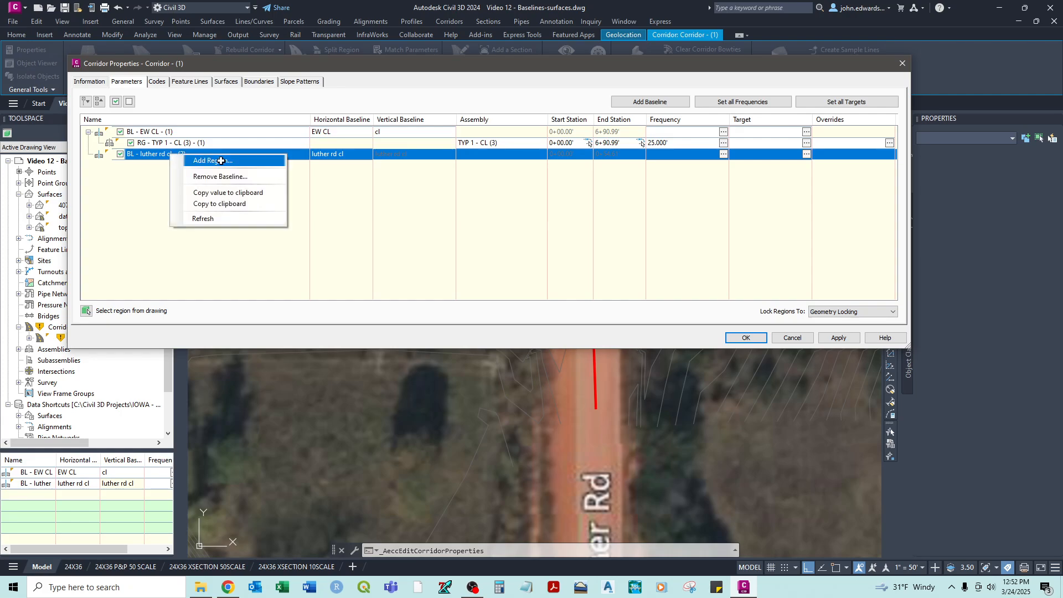
click(747, 335)
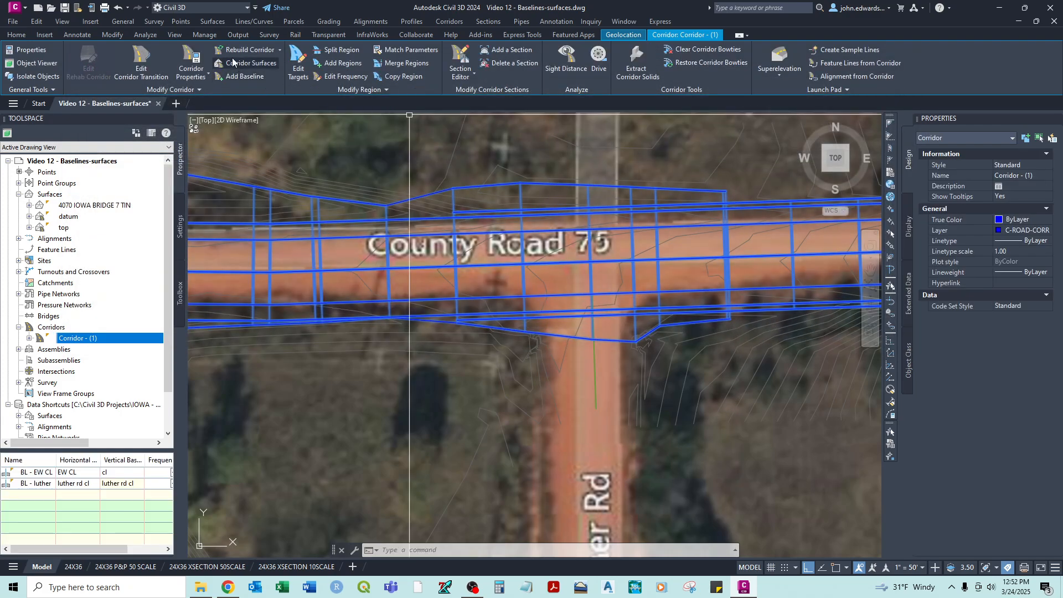
Add a region to the luther rd cl baseline from station 0+00.00 to its north end at 0+54.61, using the TYP 1 - CL (3) assembly.
click(343, 64)
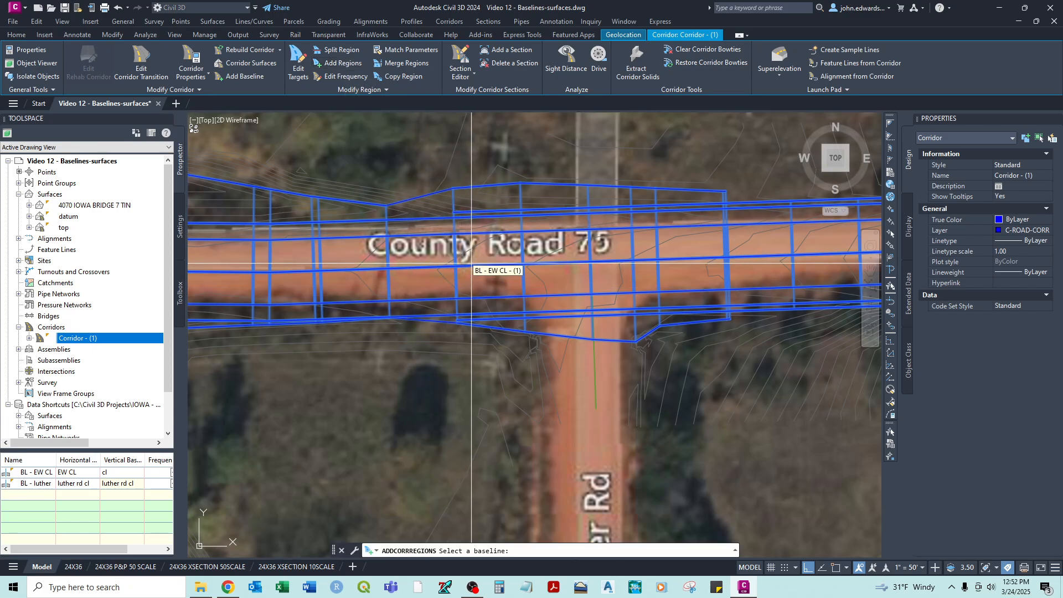
mouse_move(403, 357)
middle_down()
mouse_move(636, 354)
mouse_move(593, 307)
mouse_move(434, 268)
middle_up()
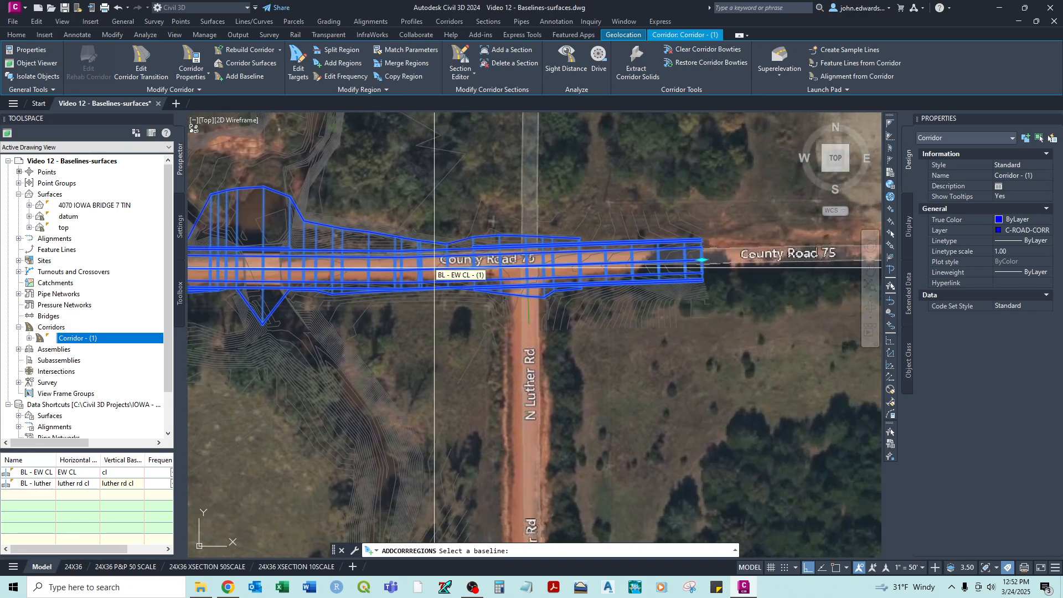
scroll(441, 268, up, 2)
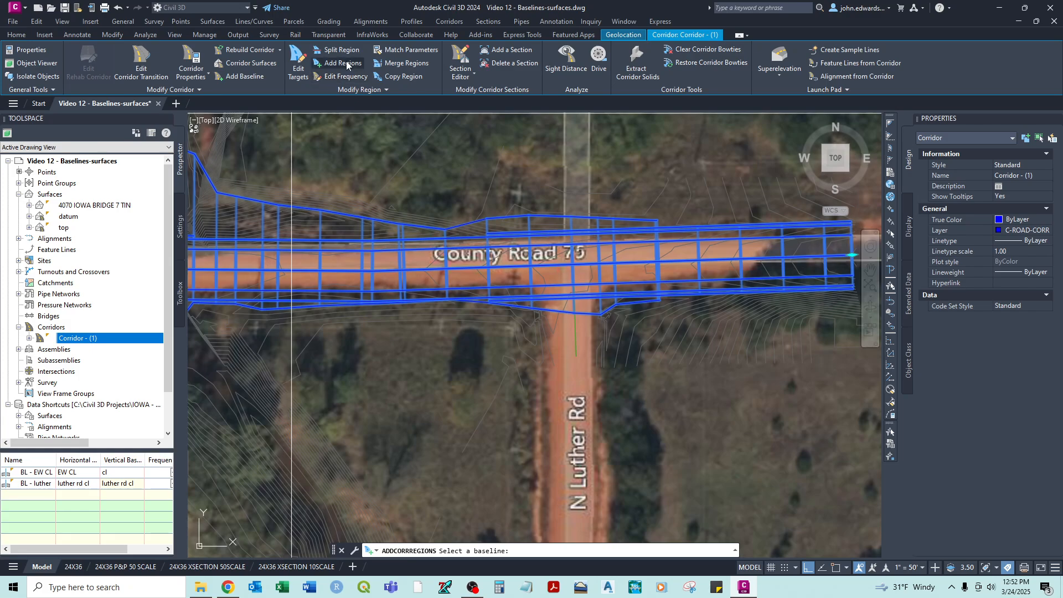
scroll(576, 332, up, 1)
scroll(588, 335, up, 1)
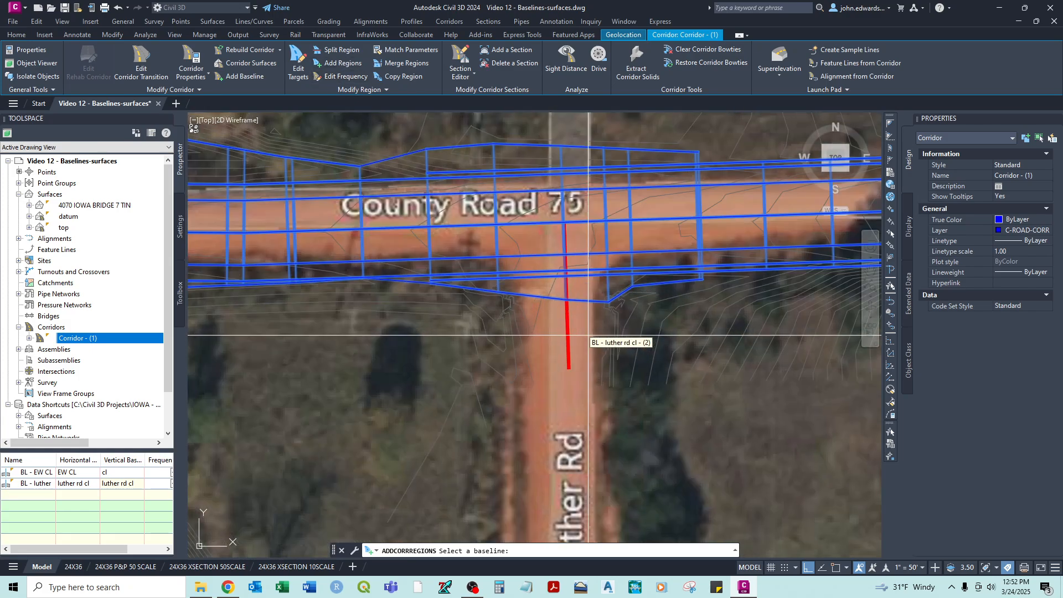
scroll(581, 321, up, 1)
click(558, 357)
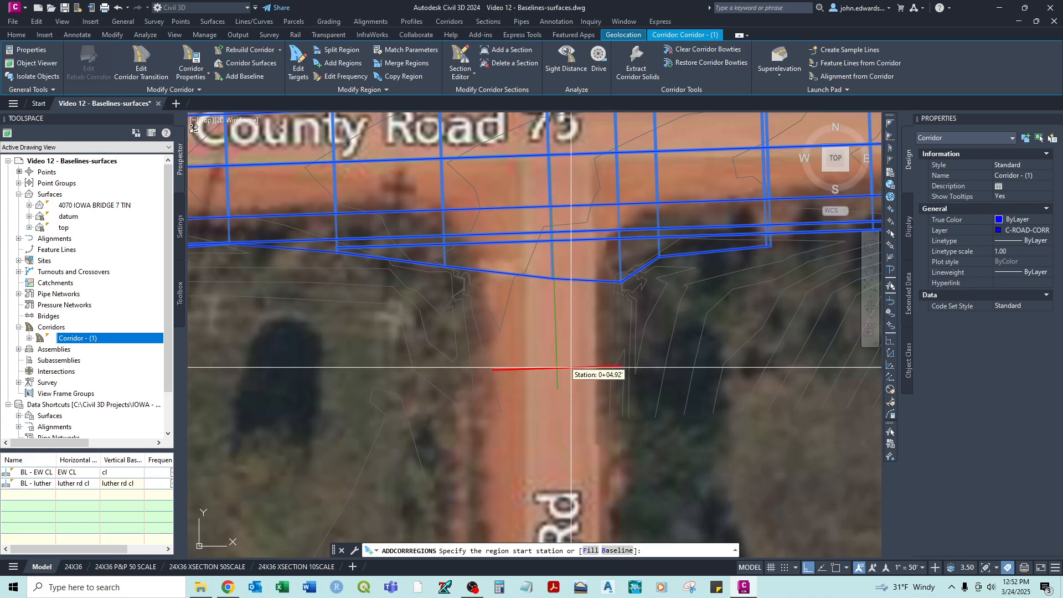
key(F3)
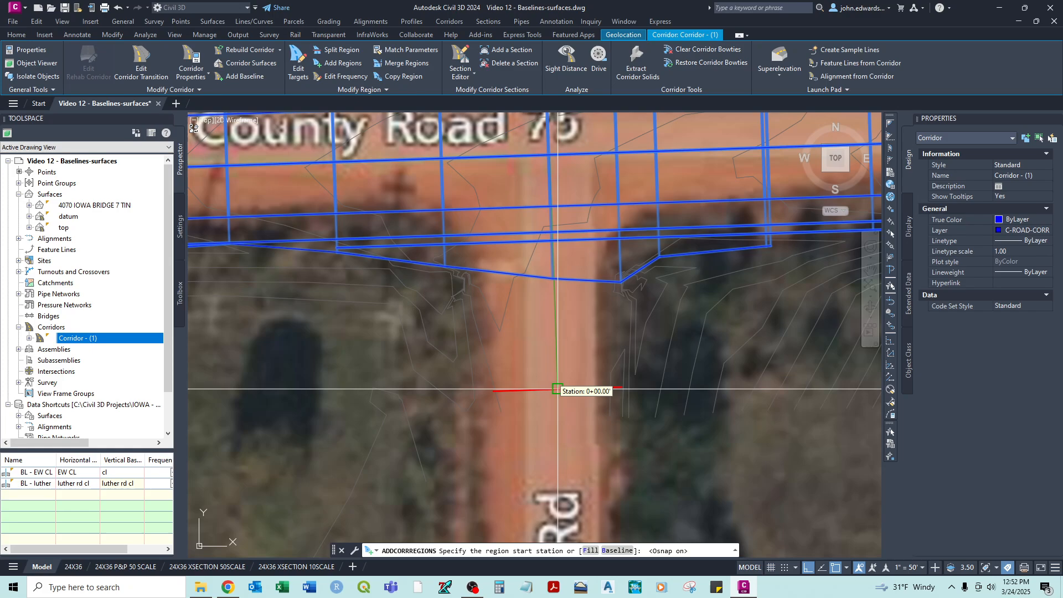
click(557, 389)
scroll(561, 299, up, 3)
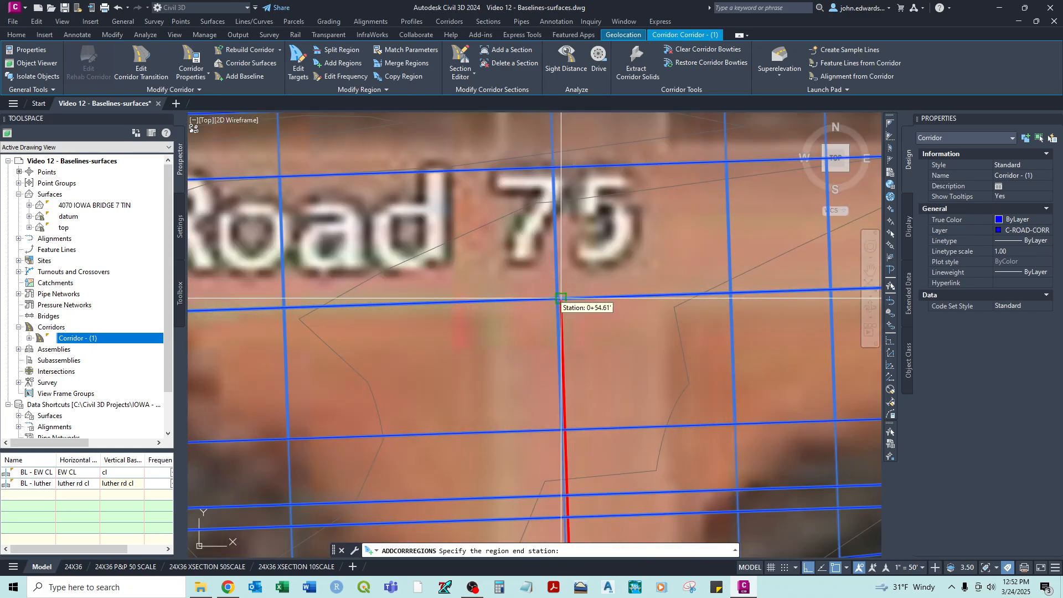
scroll(561, 297, up, 3)
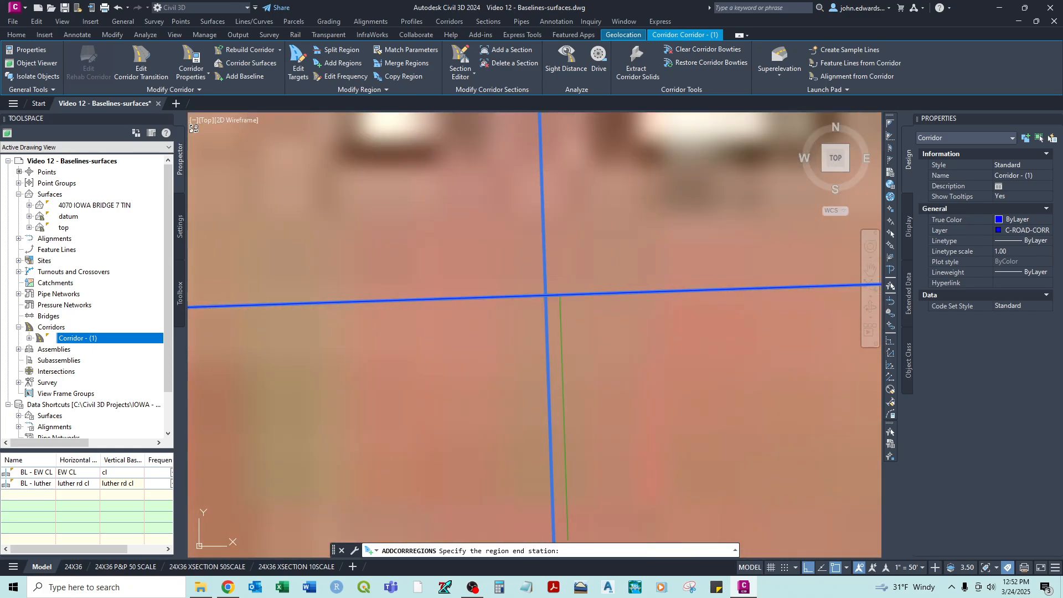
click(561, 297)
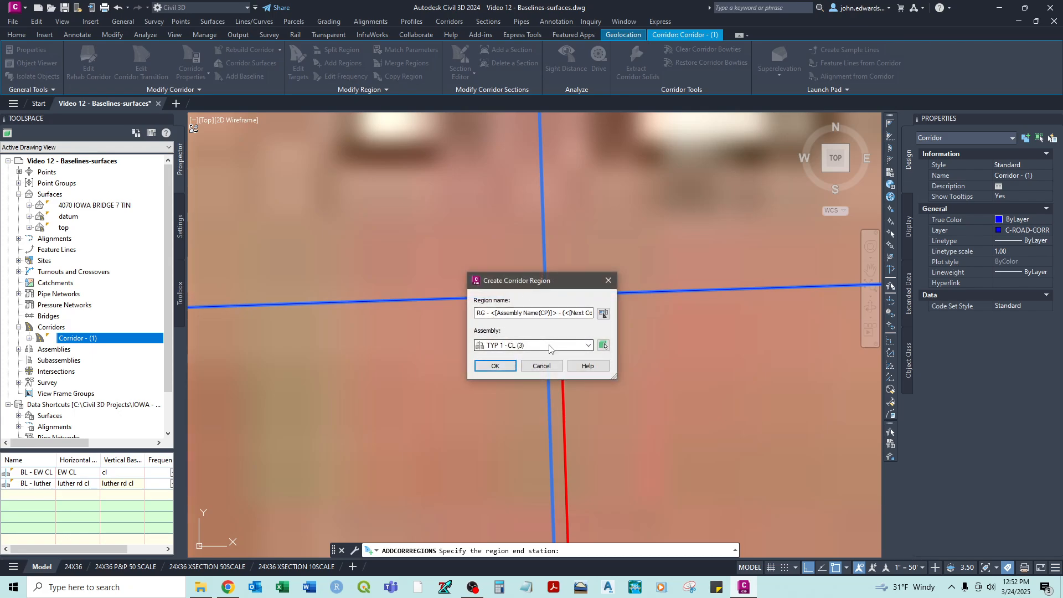
click(496, 366)
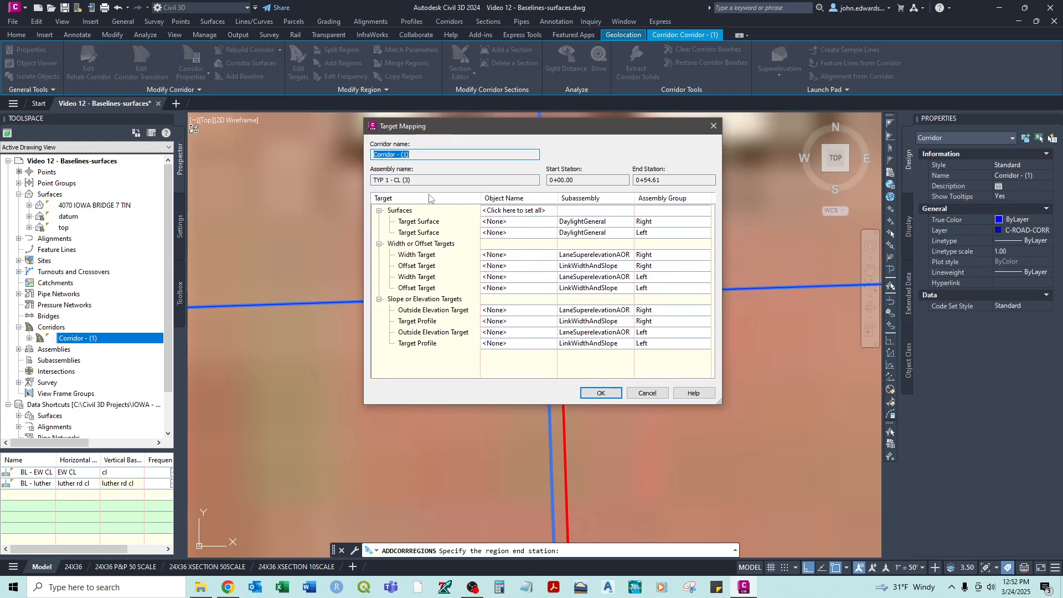
Target the left and right DaylightGeneral subassemblies of the new region to the 4070 IOWA BRIDGE 7 TIN surface and finish adding regions.
click(424, 223)
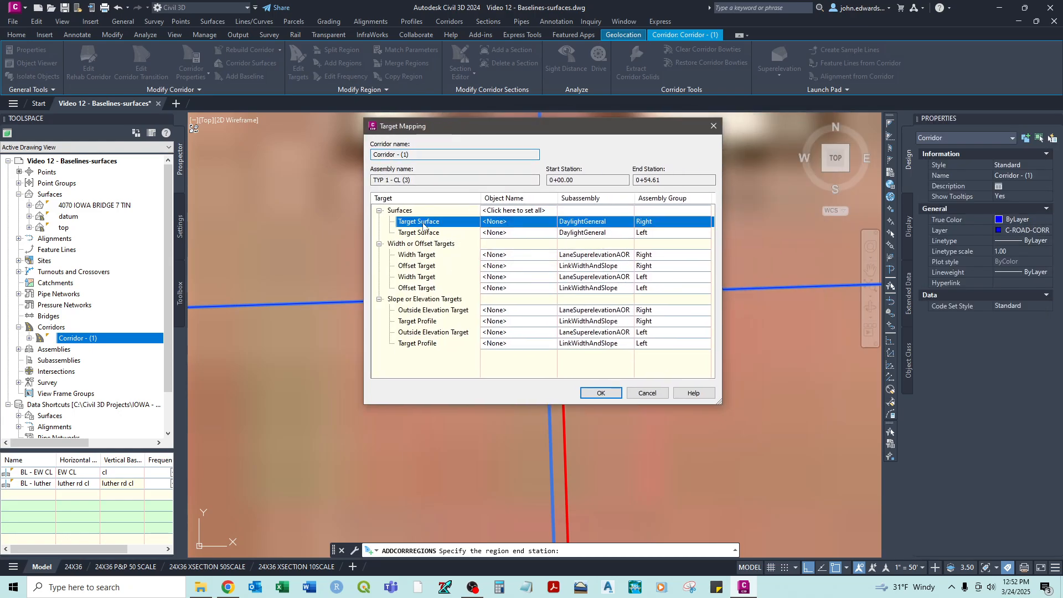
click(492, 222)
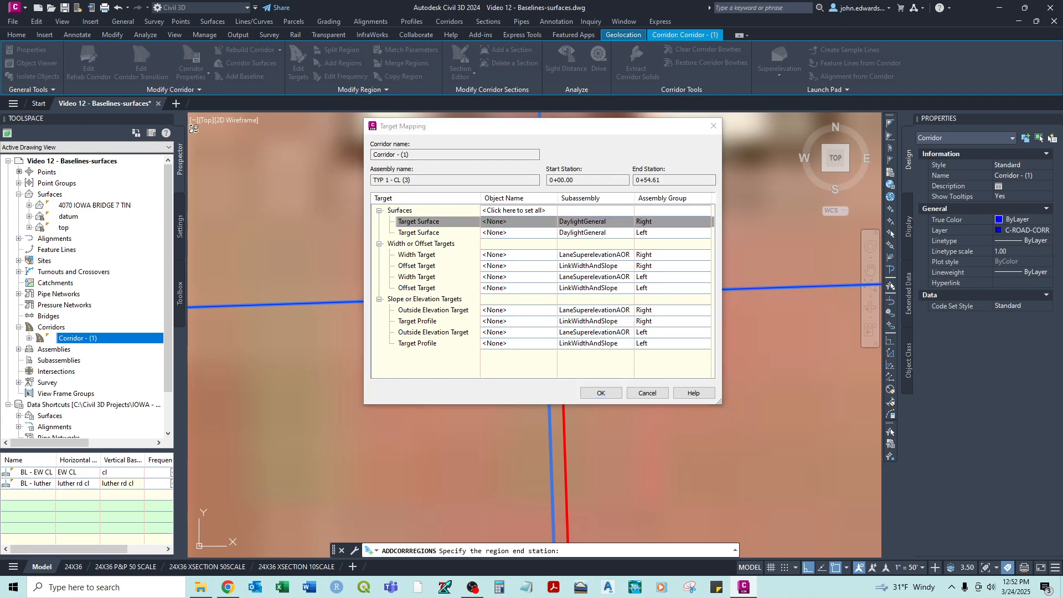
click(586, 374)
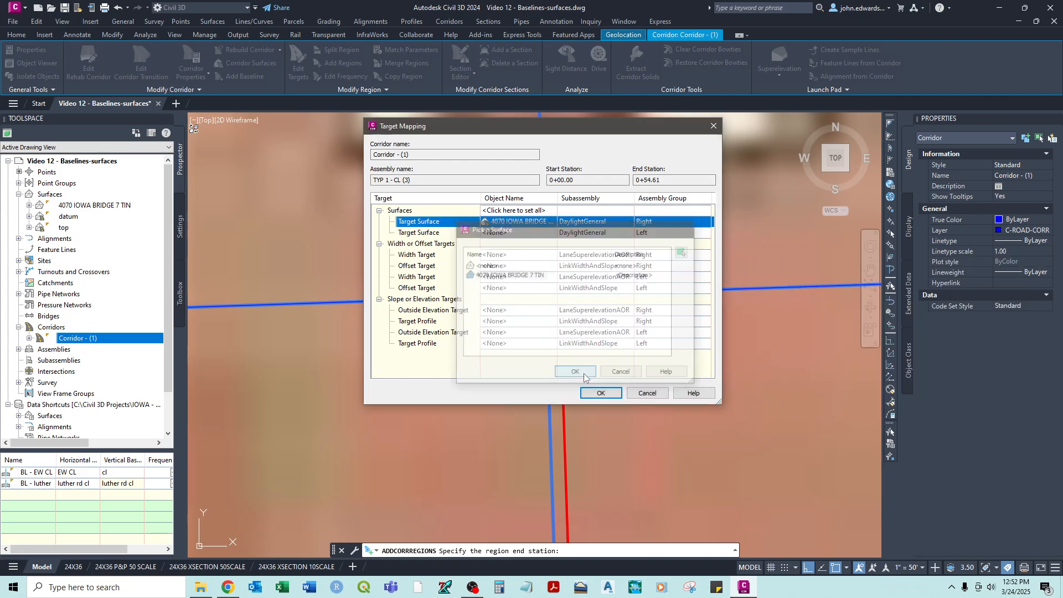
click(503, 233)
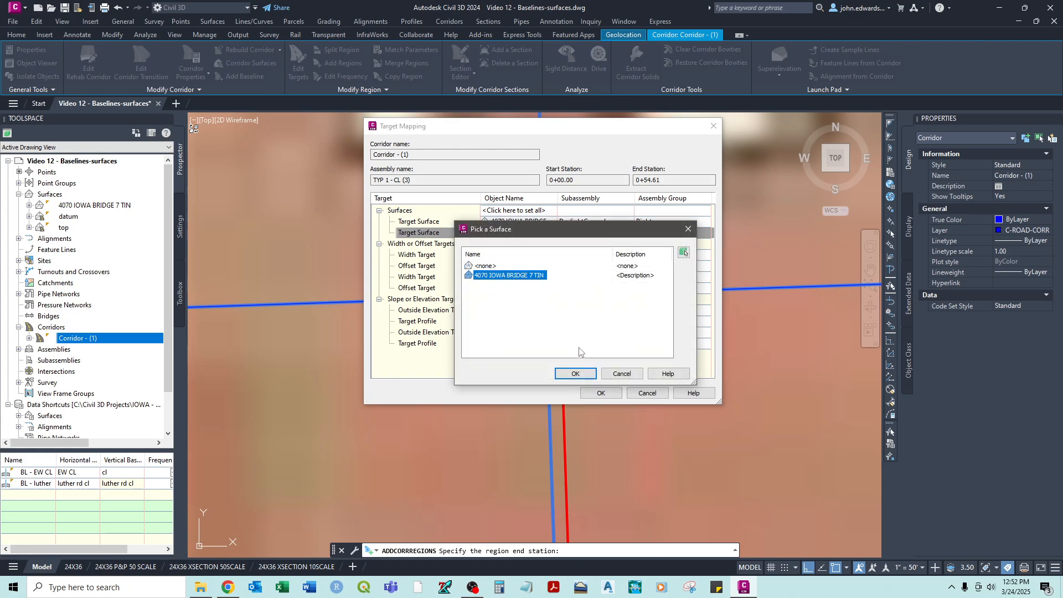
click(574, 375)
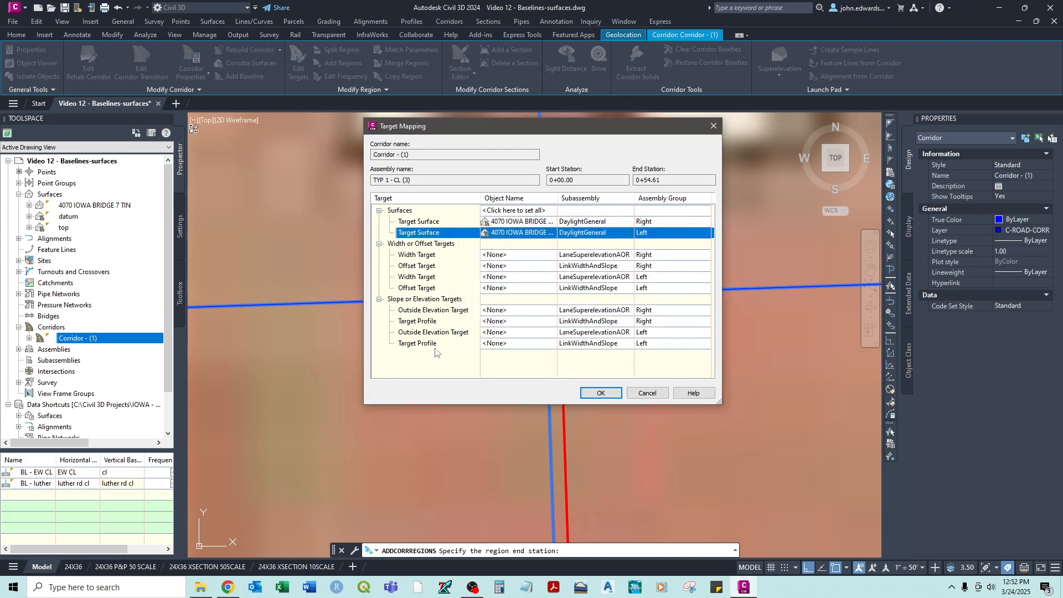
click(600, 393)
scroll(596, 353, down, 6)
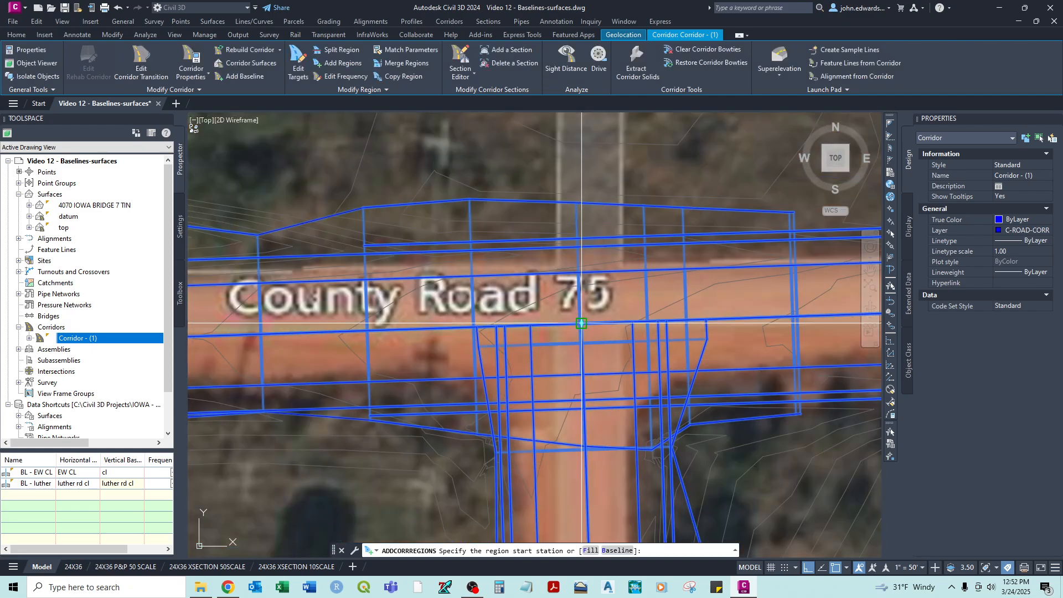
scroll(596, 353, up, 3)
key(Escape)
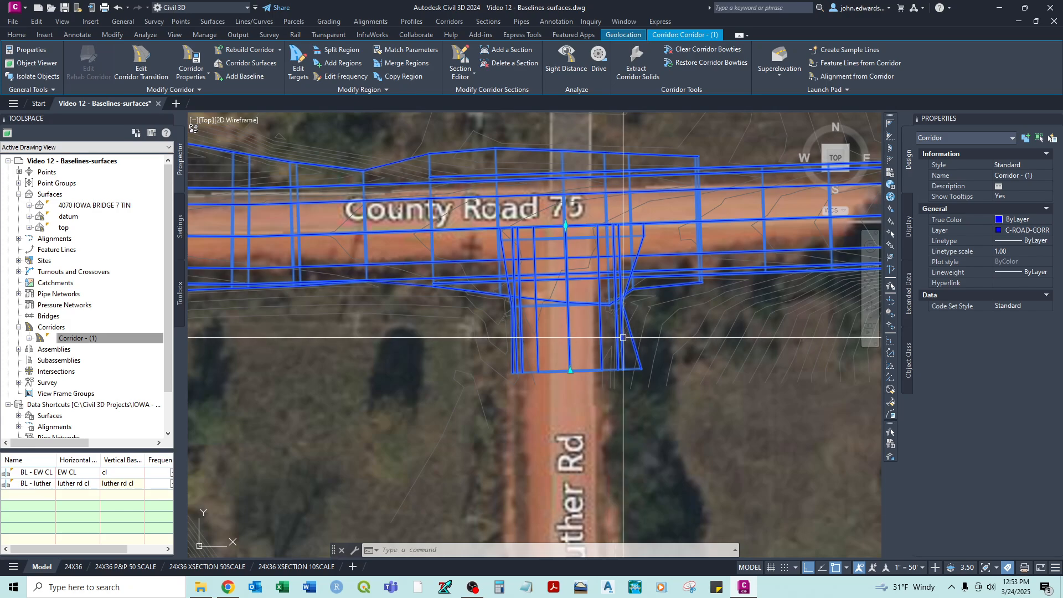
key(Escape)
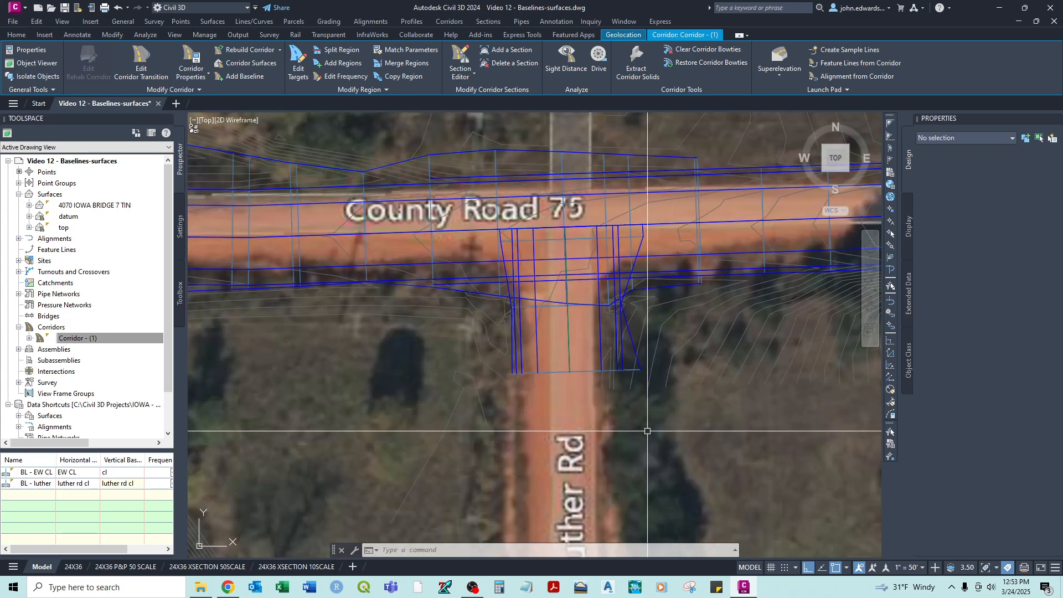
Examine how the new N Luther Rd region overlaps the County Road 75 part of the corridor at the intersection.
click(628, 318)
scroll(627, 317, down, 4)
middle_drag(628, 317, 603, 376)
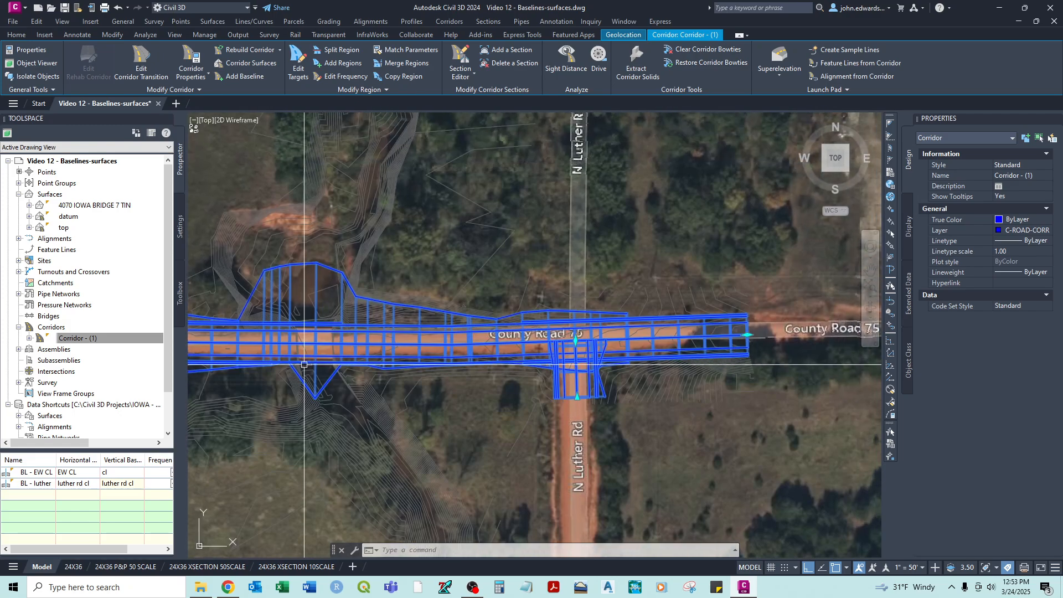
middle_drag(325, 351, 714, 318)
scroll(563, 311, down, 2)
middle_drag(570, 313, 227, 311)
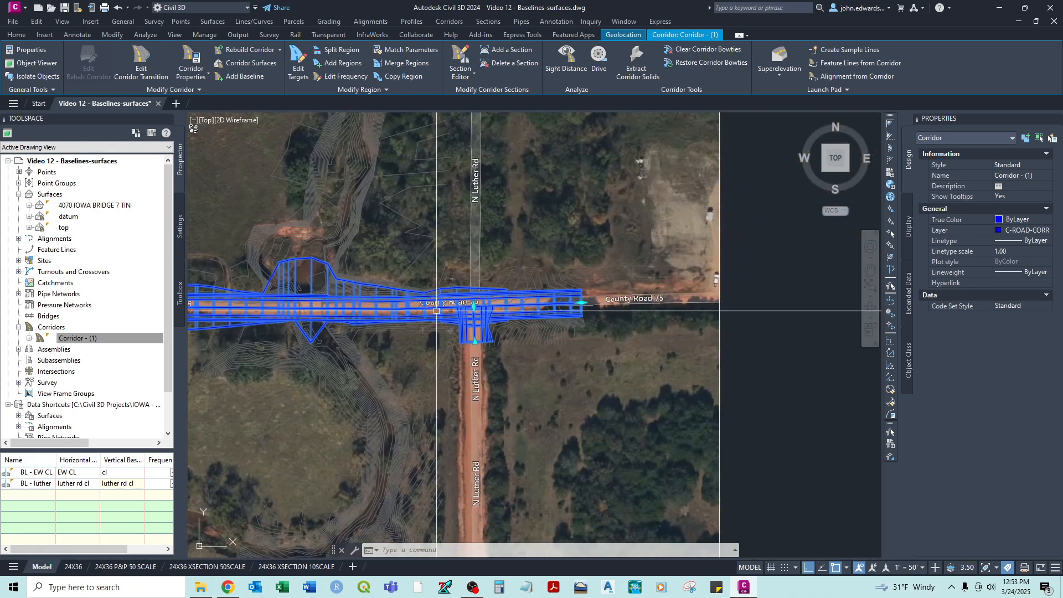
scroll(510, 308, up, 6)
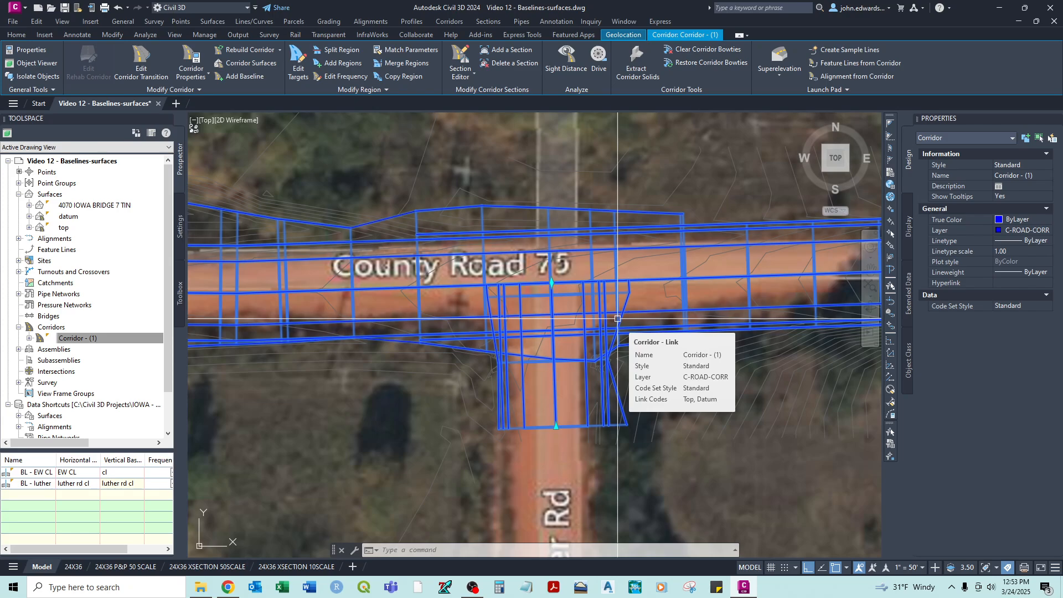
scroll(463, 329, up, 2)
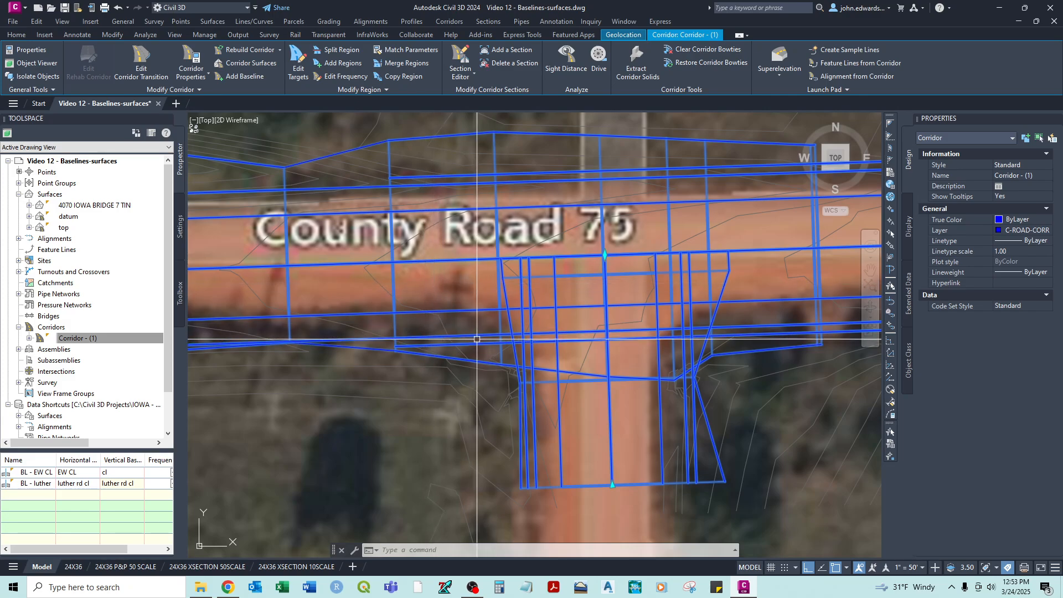
middle_drag(791, 327, 691, 324)
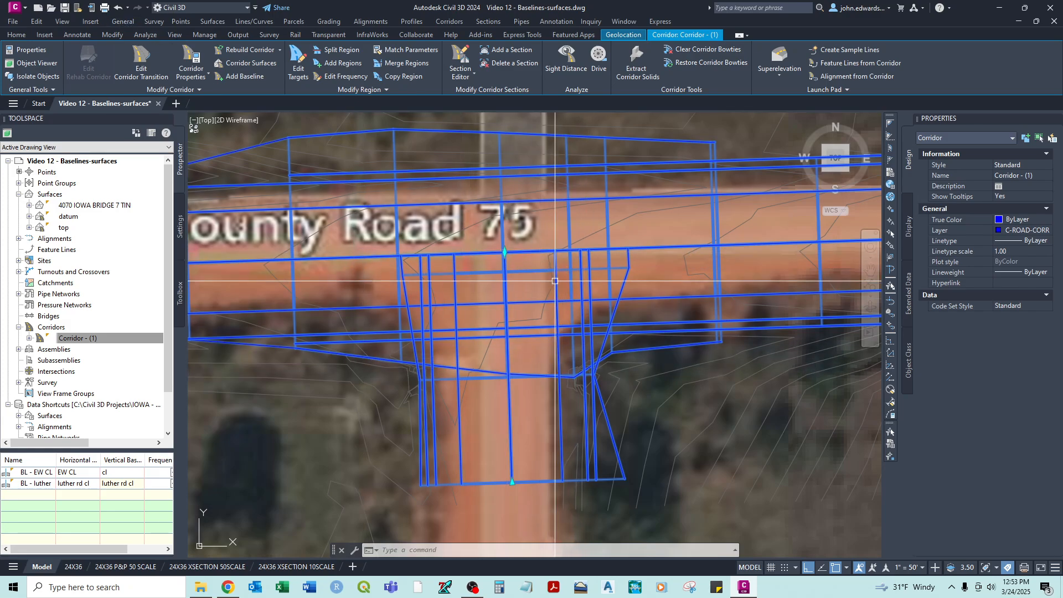
scroll(555, 281, down, 4)
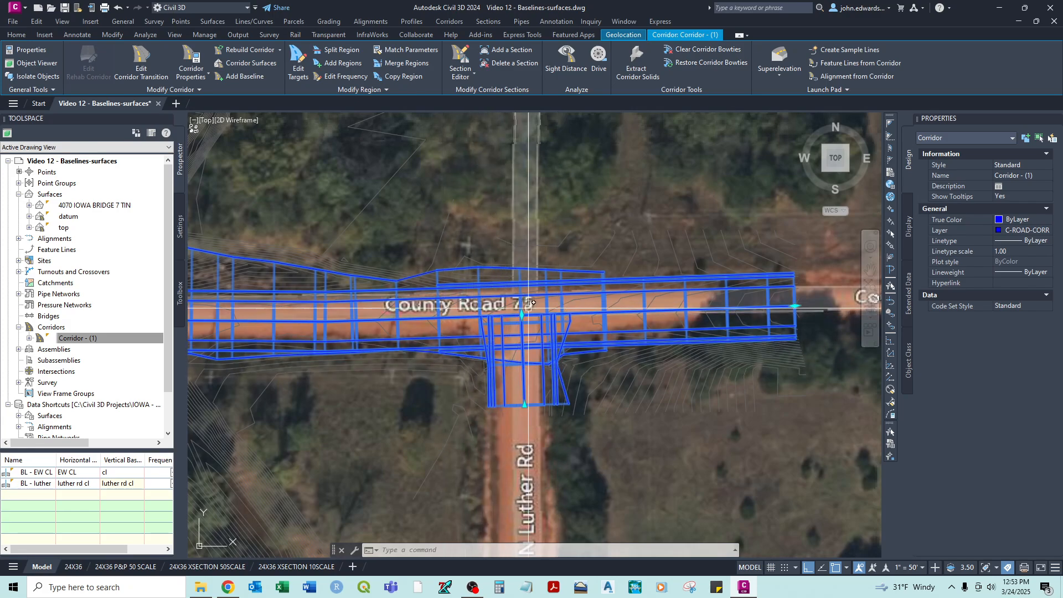
scroll(526, 382, up, 2)
scroll(525, 384, up, 2)
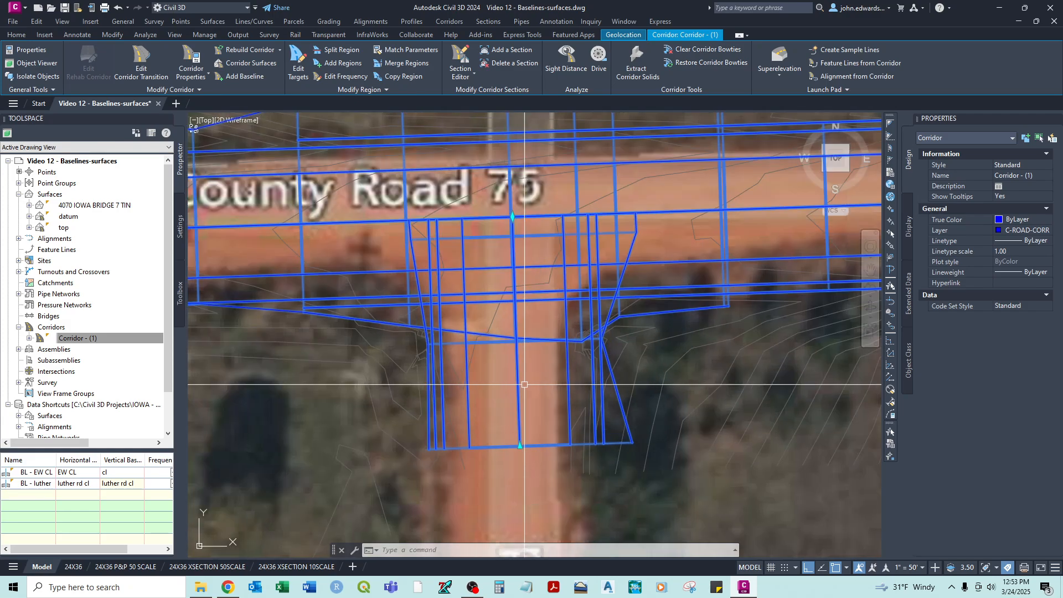
key(Escape)
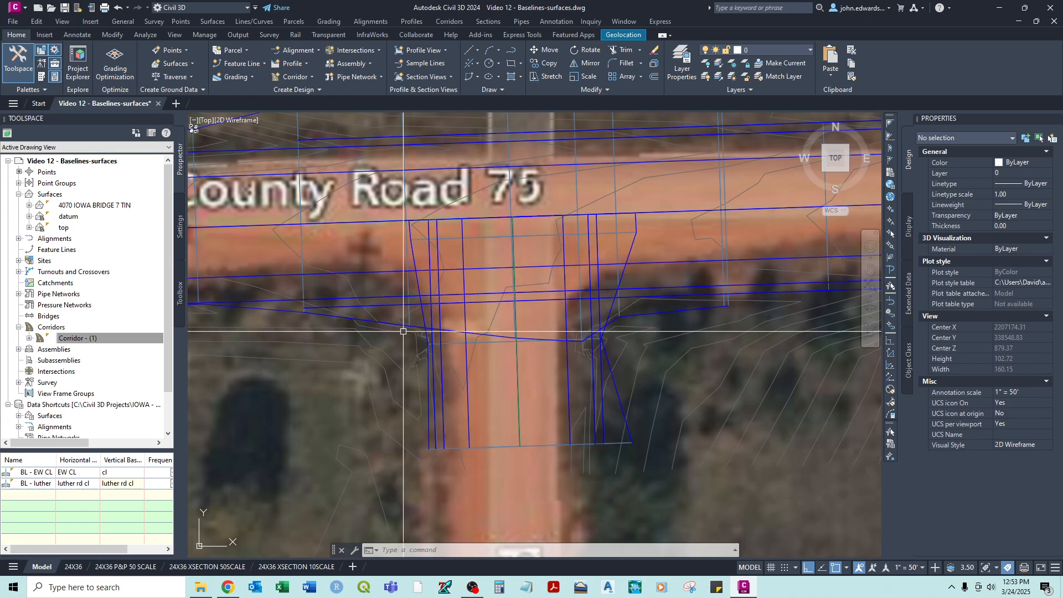
Freeze the layer of the corridor by picking the corridor in the drawing.
middle_drag(353, 311, 503, 311)
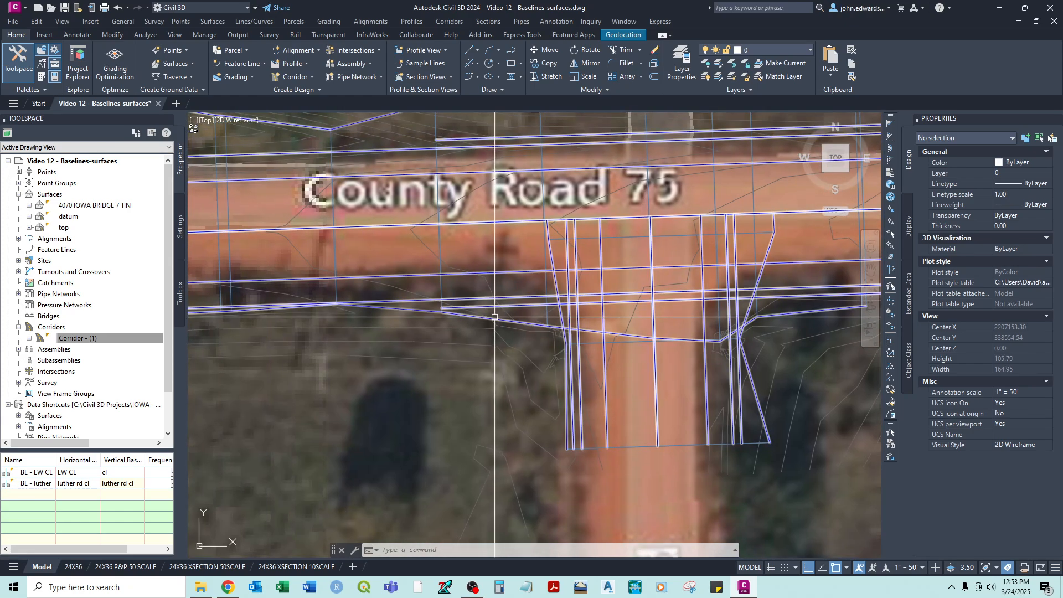
click(534, 324)
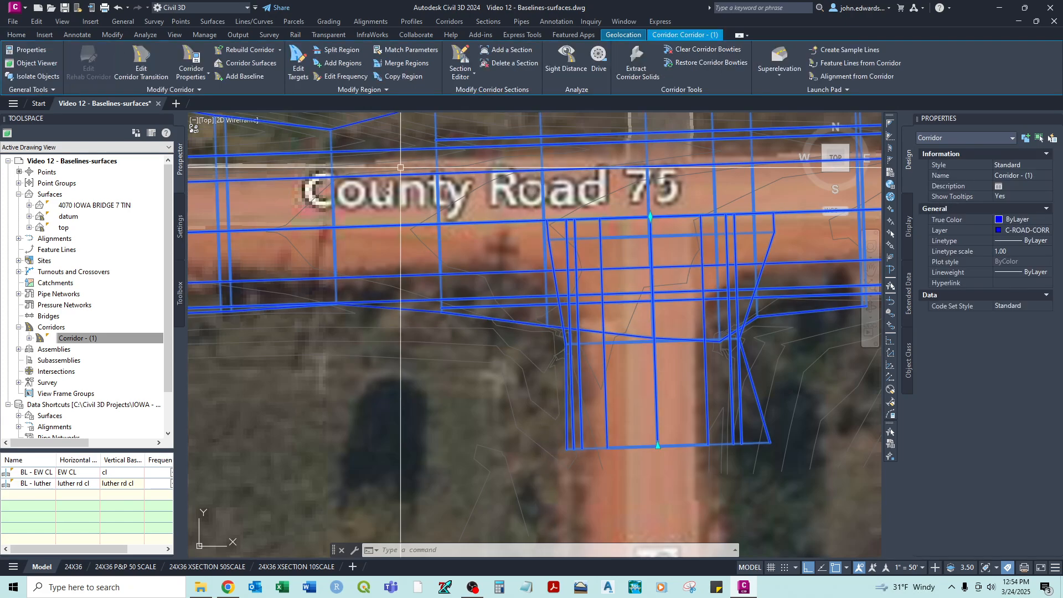
key(Escape)
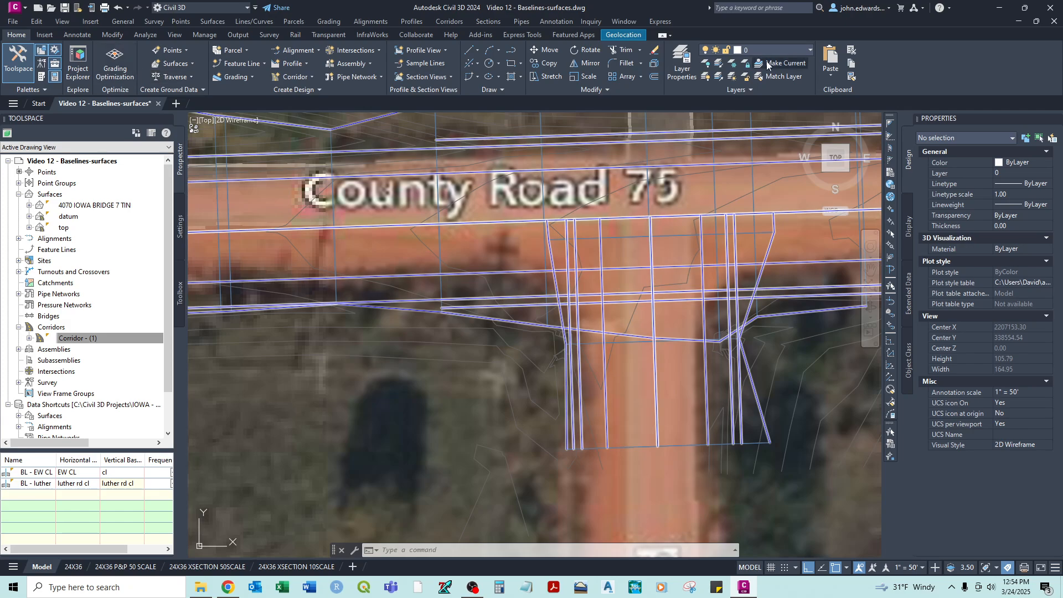
click(733, 65)
click(541, 322)
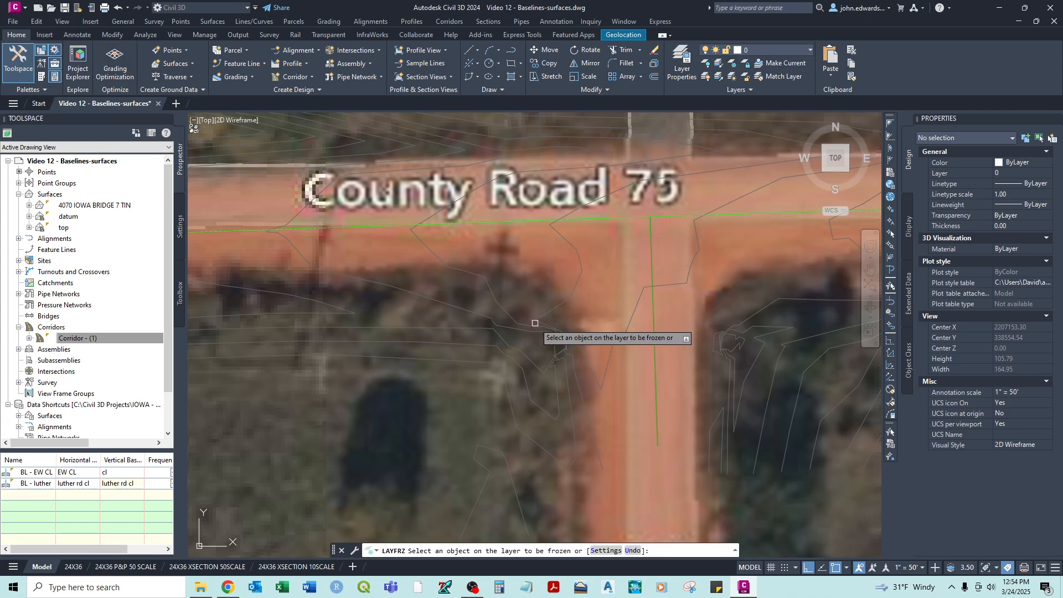
right_click(546, 304)
click(557, 301)
Inspect the input parameters of the assembly's left LaneSuperelevationAOR subassembly and close its properties.
scroll(415, 300, down, 5)
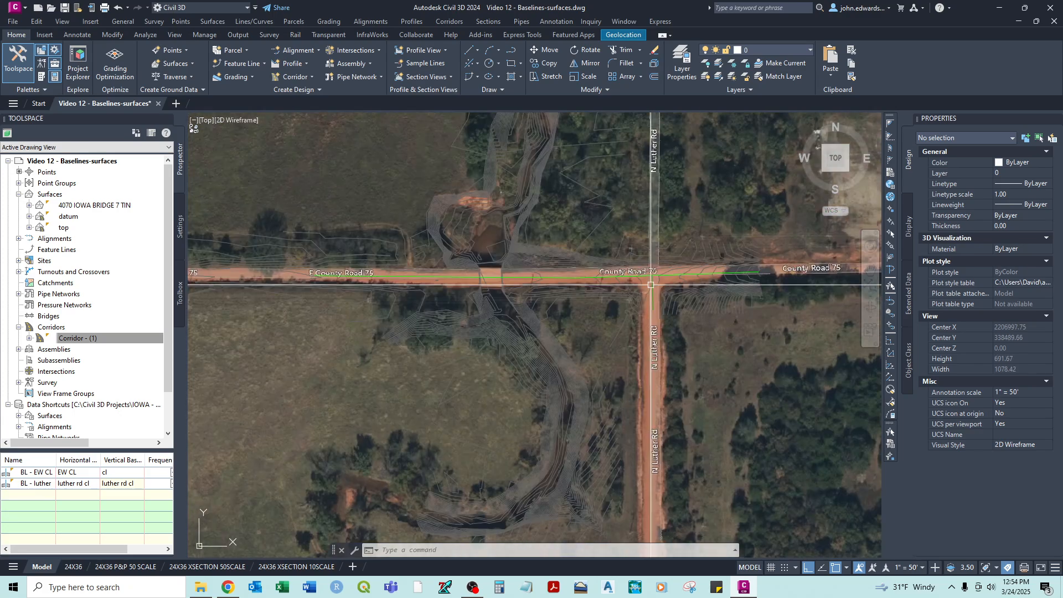
scroll(454, 304, down, 4)
scroll(637, 396, up, 9)
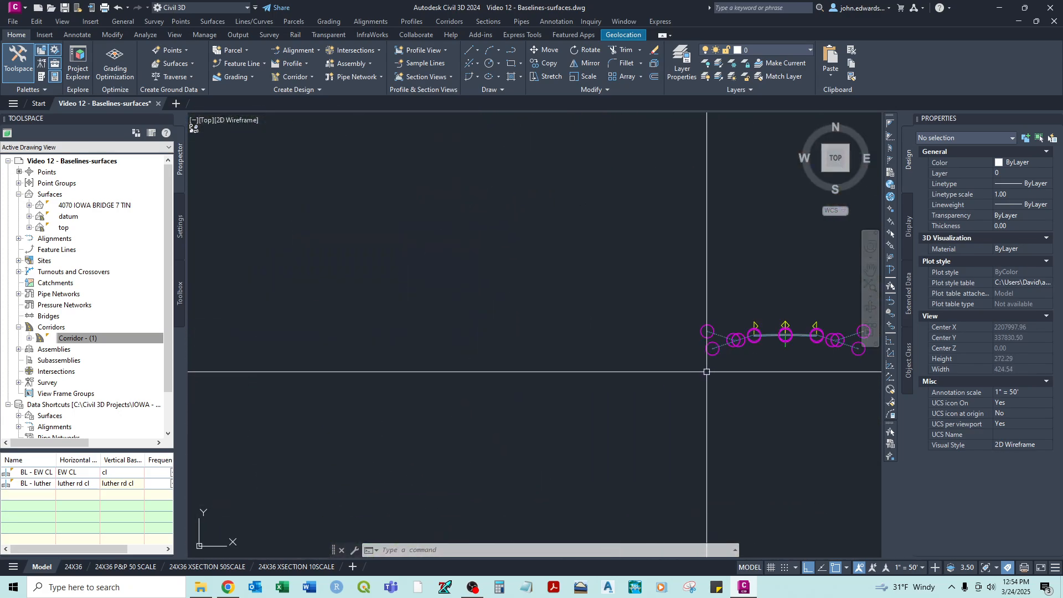
scroll(769, 340, up, 2)
click(636, 339)
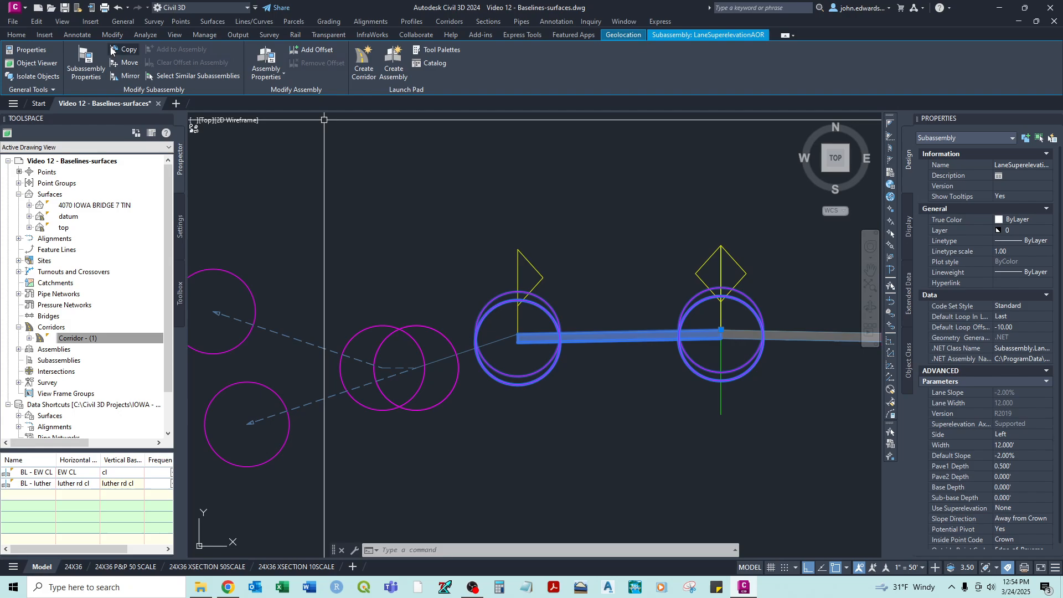
click(86, 62)
click(584, 132)
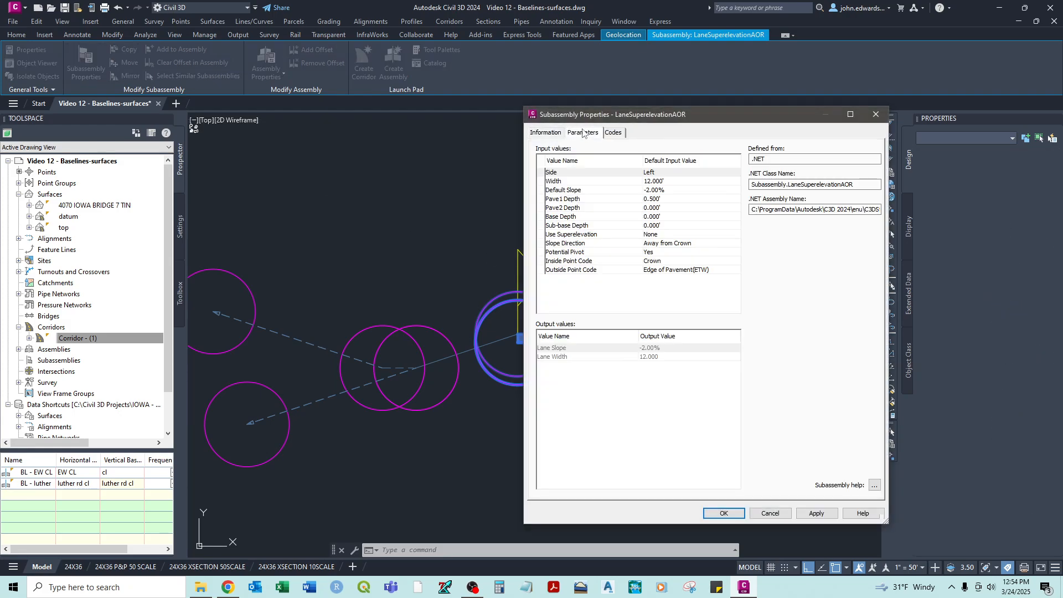
click(875, 114)
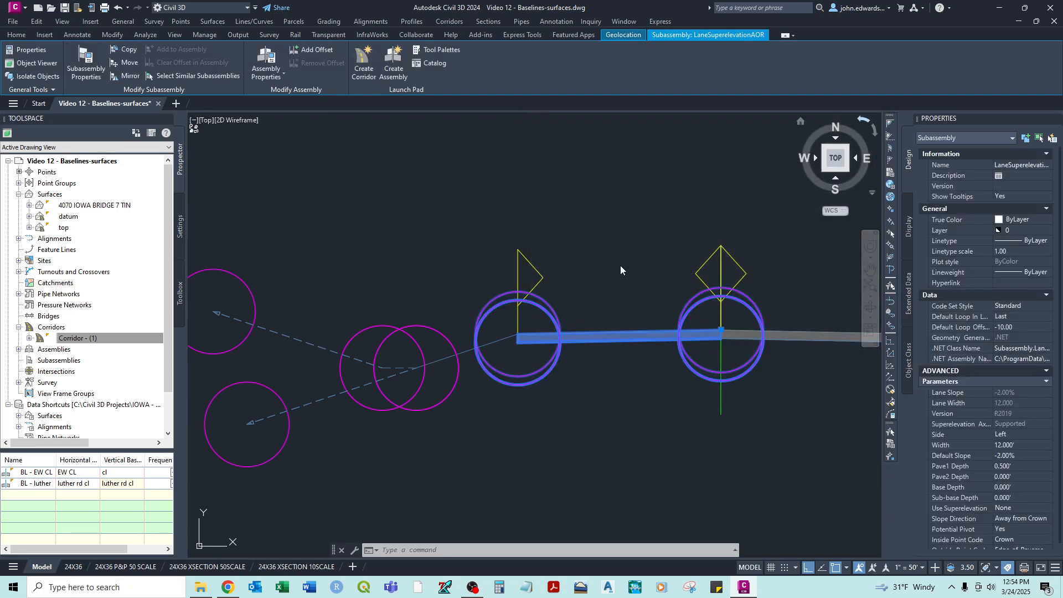
Offset the County Road 75 centerline alignment to the south side at the intersection, keeping the current offset distance.
scroll(620, 265, down, 5)
key(Escape)
middle_drag(487, 283, 757, 367)
middle_drag(546, 238, 753, 459)
scroll(713, 267, up, 10)
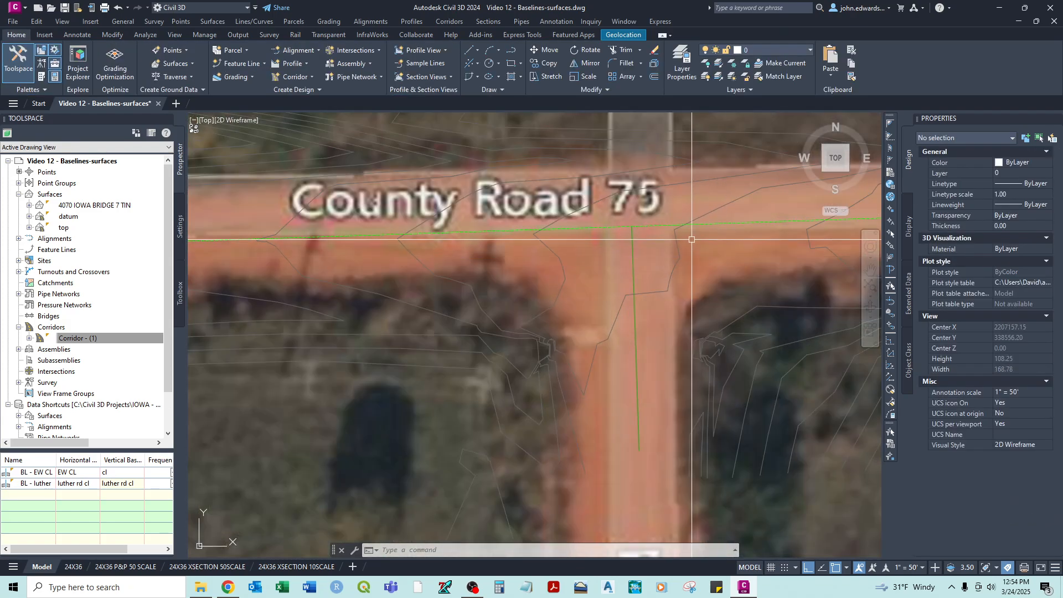
text(o)
key(Return)
key(Return)
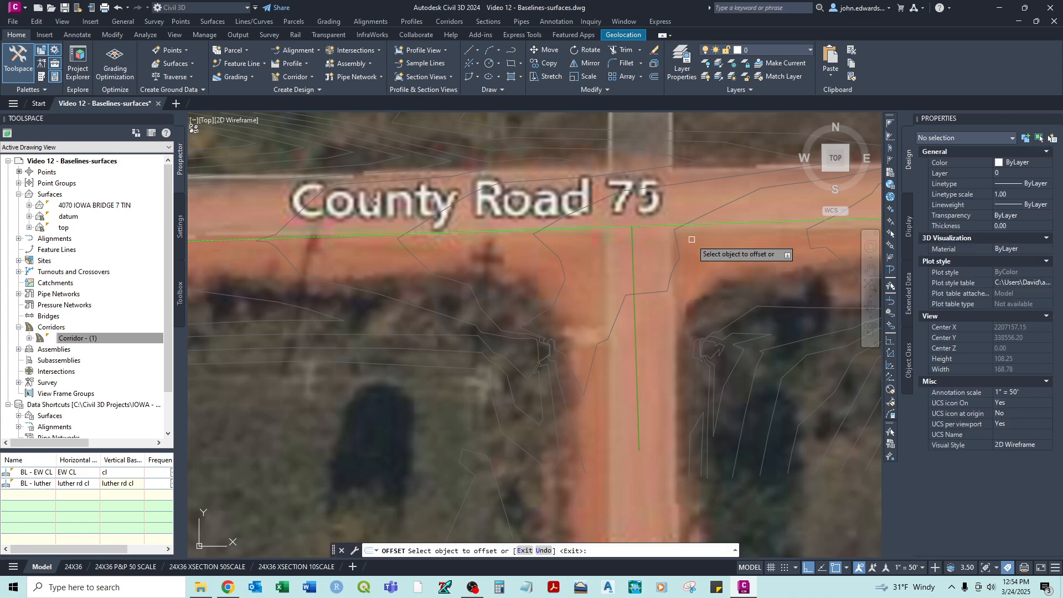
click(626, 228)
click(608, 268)
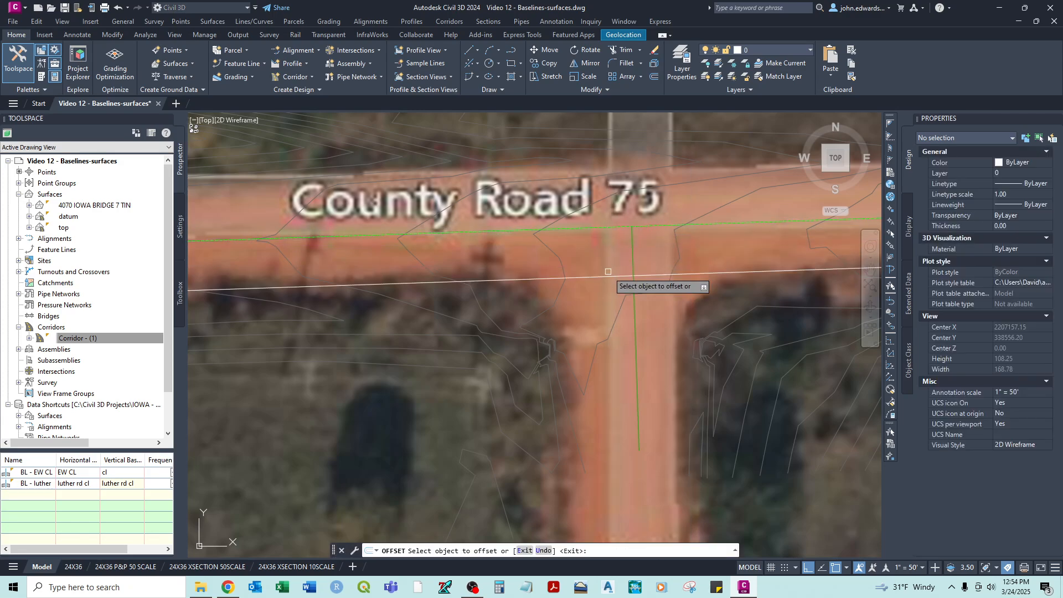
Offset the N Luther Rd centerline feature line once to the west and once to the east by the same distance.
click(634, 335)
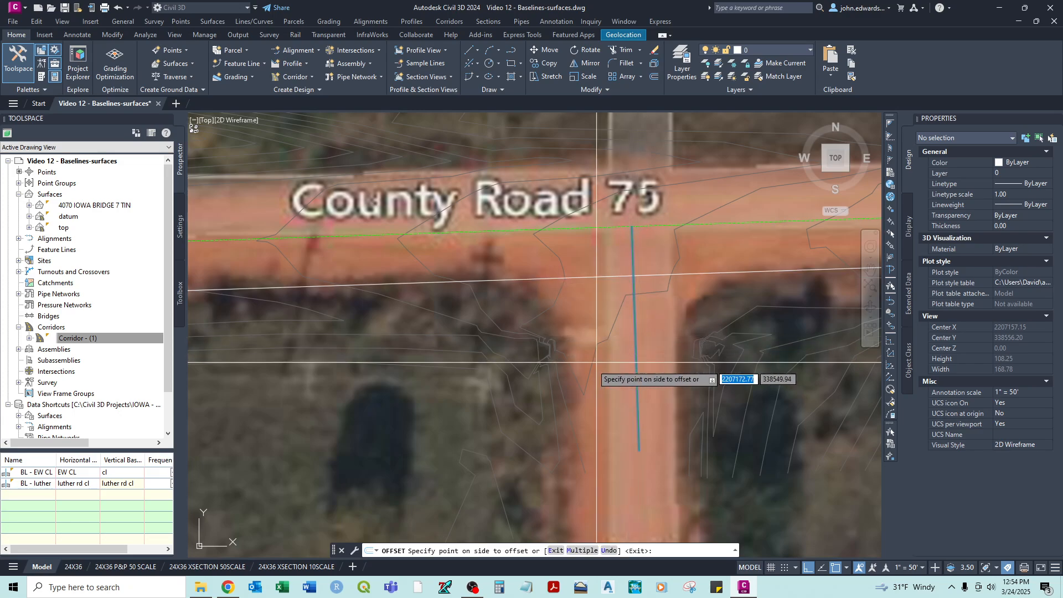
click(570, 371)
click(637, 365)
click(687, 349)
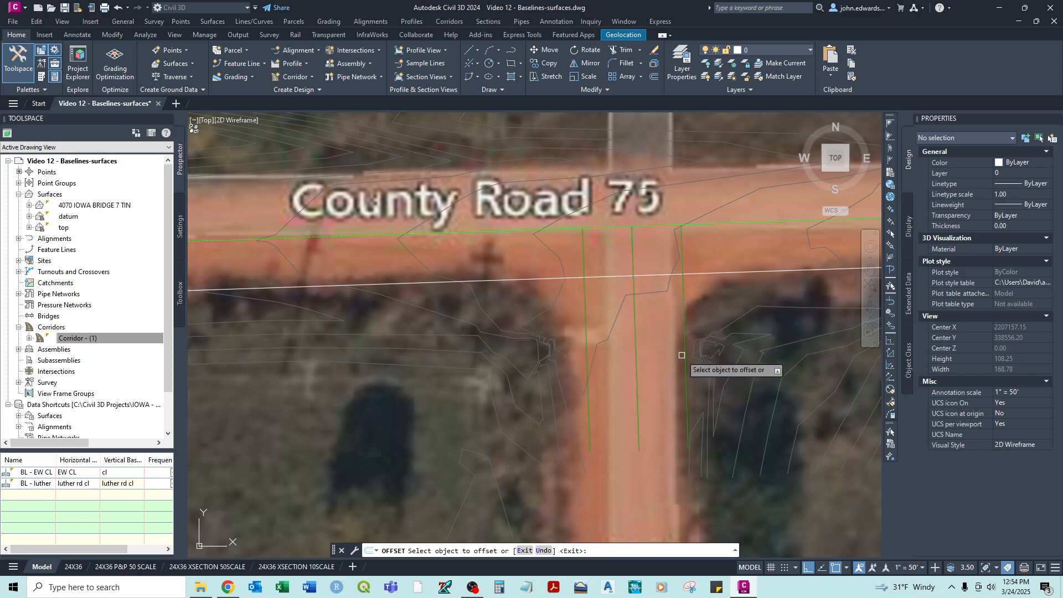
key(Return)
Check the object types and properties of the offset N Luther Rd lines and the offset County Road 75 line.
click(684, 343)
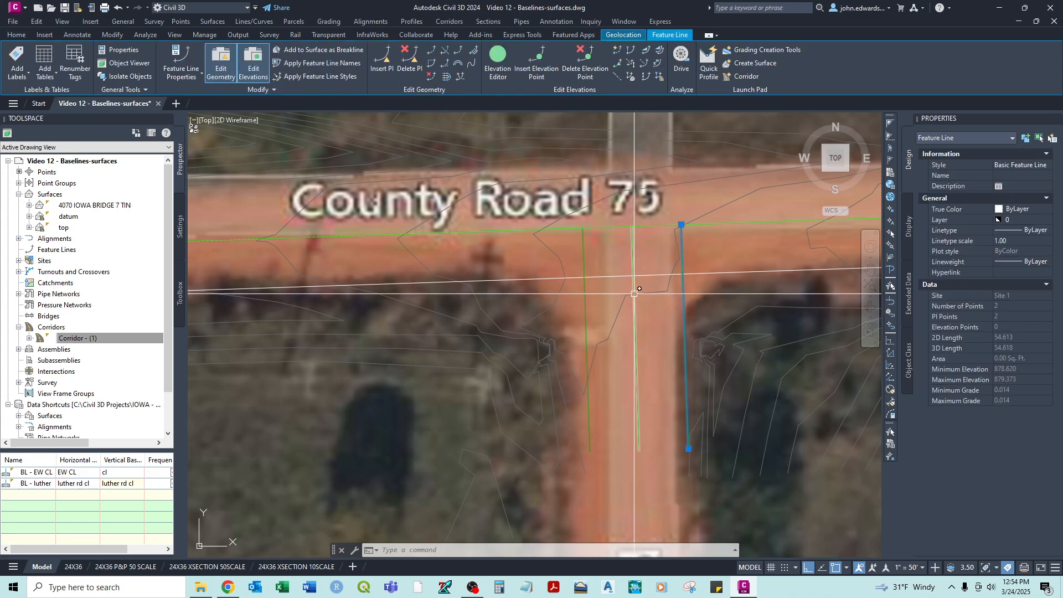
key(Escape)
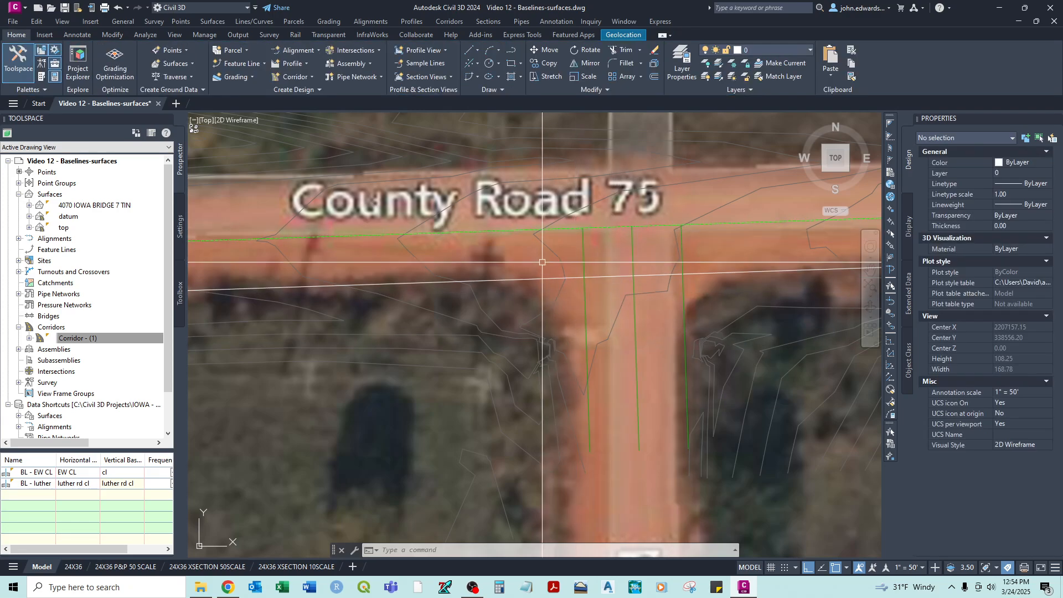
click(530, 279)
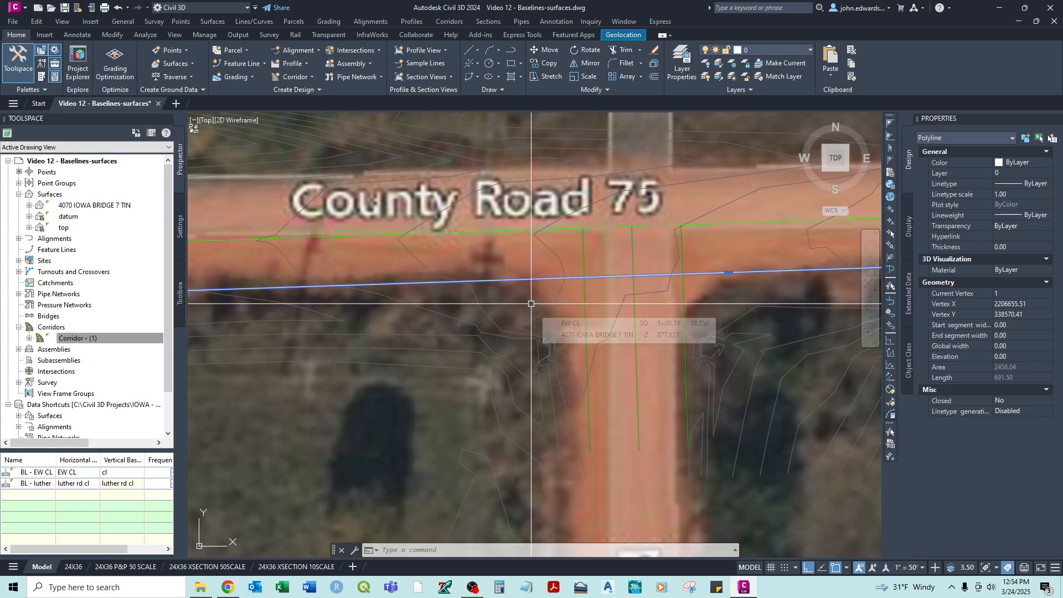
click(584, 322)
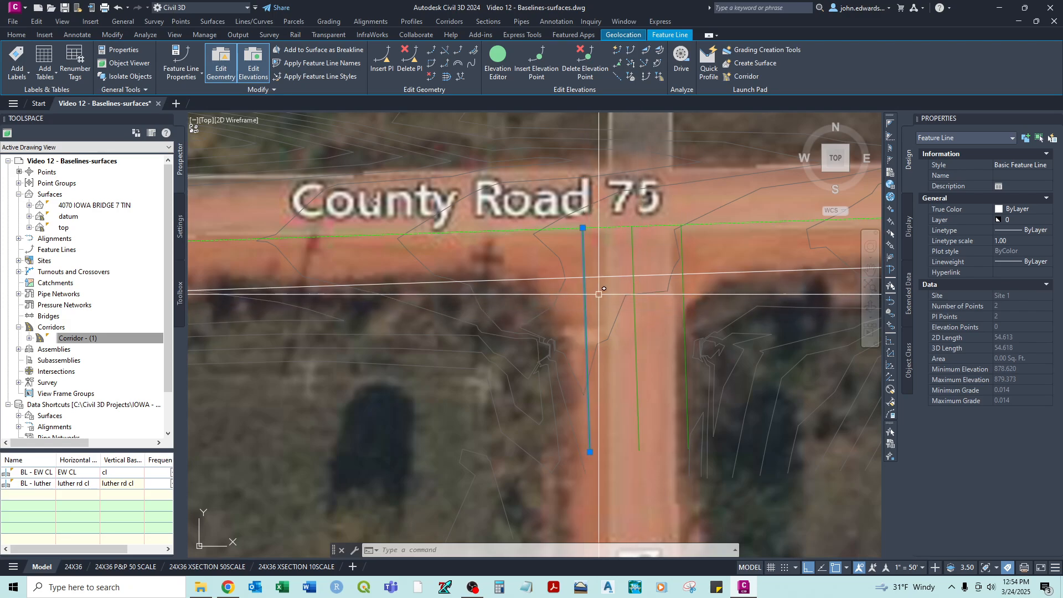
mouse_move(603, 300)
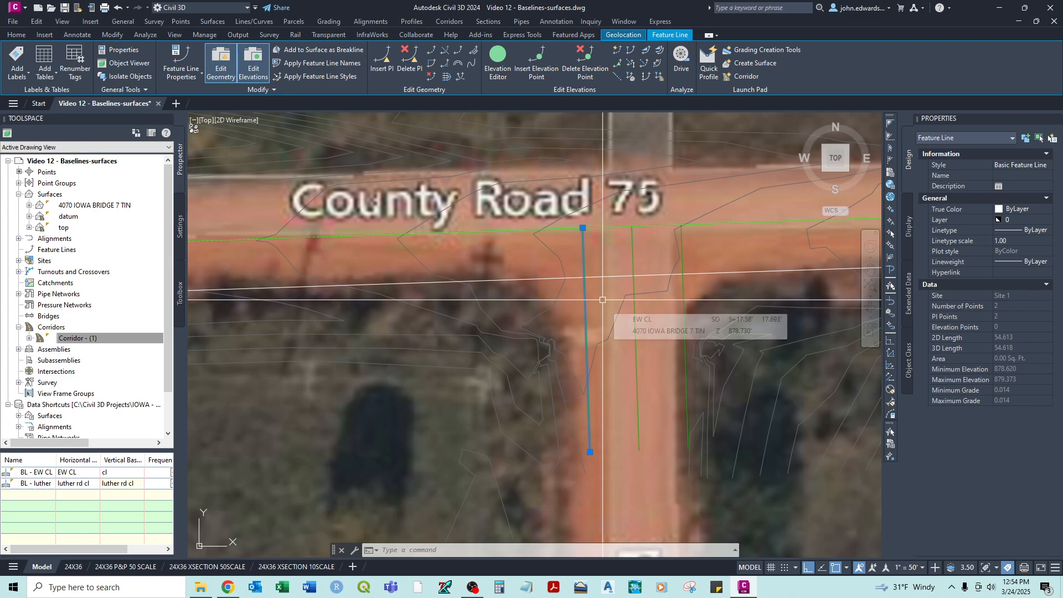
key(Escape)
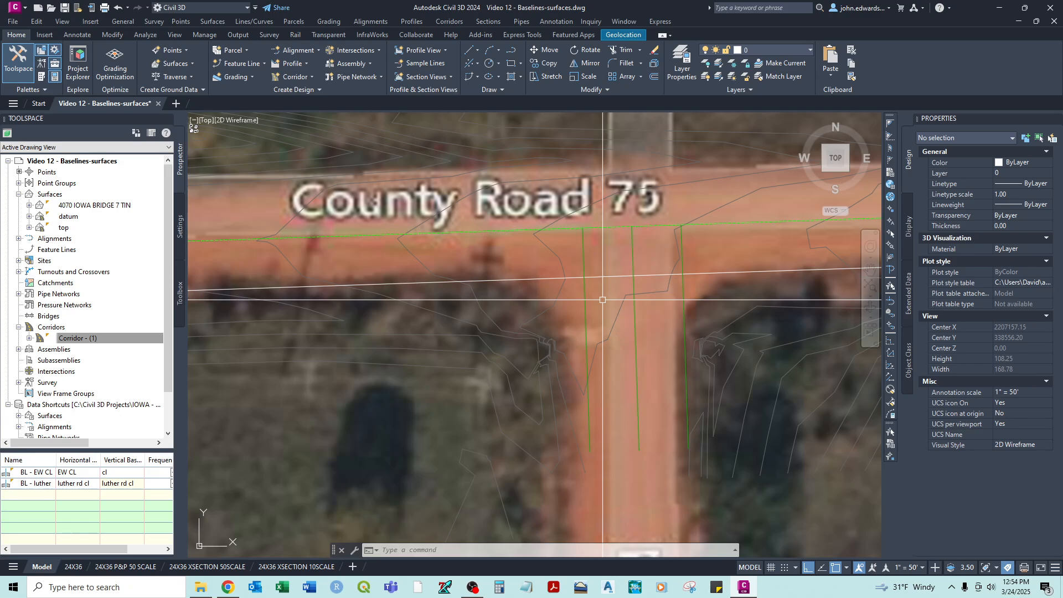
Trace a polyline over the west offset feature line of N Luther Rd from endpoint to endpoint.
text(pl)
key(Return)
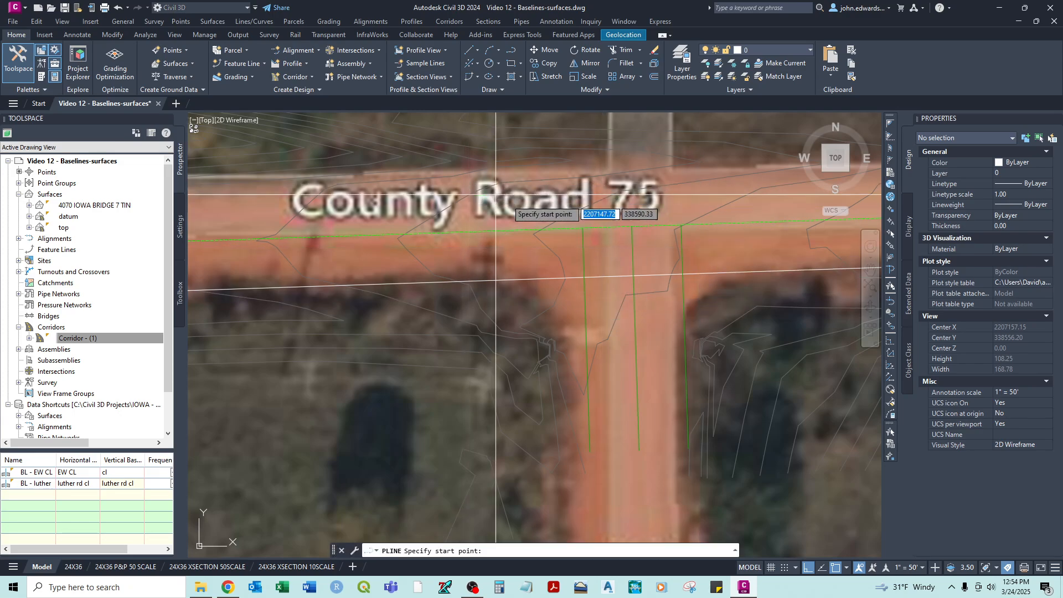
click(582, 228)
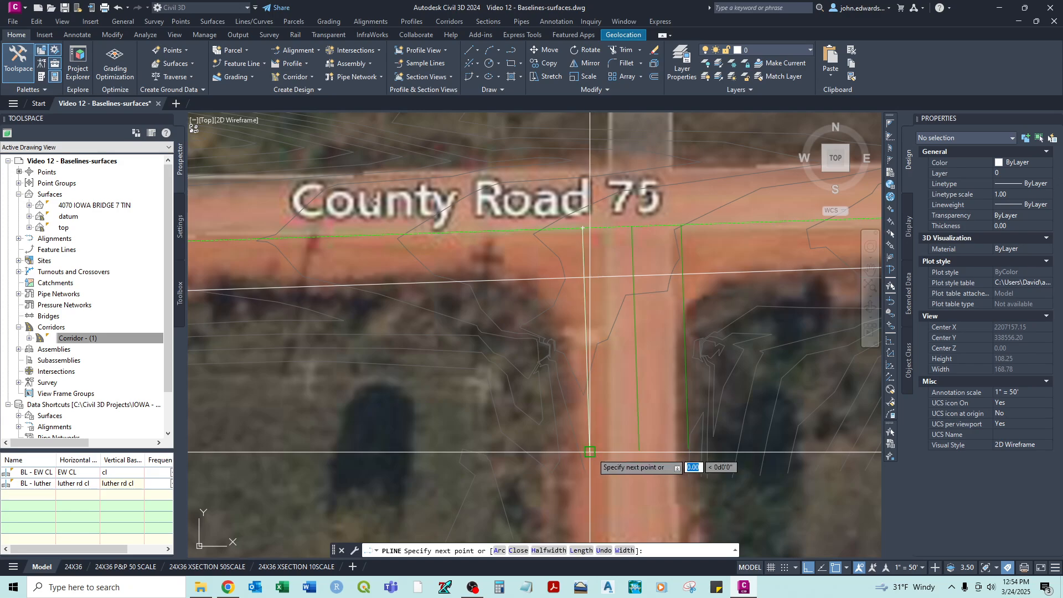
click(590, 451)
right_click(590, 451)
click(631, 298)
Trace a second polyline over the east offset feature line of N Luther Rd from endpoint to endpoint.
right_click(634, 299)
click(645, 304)
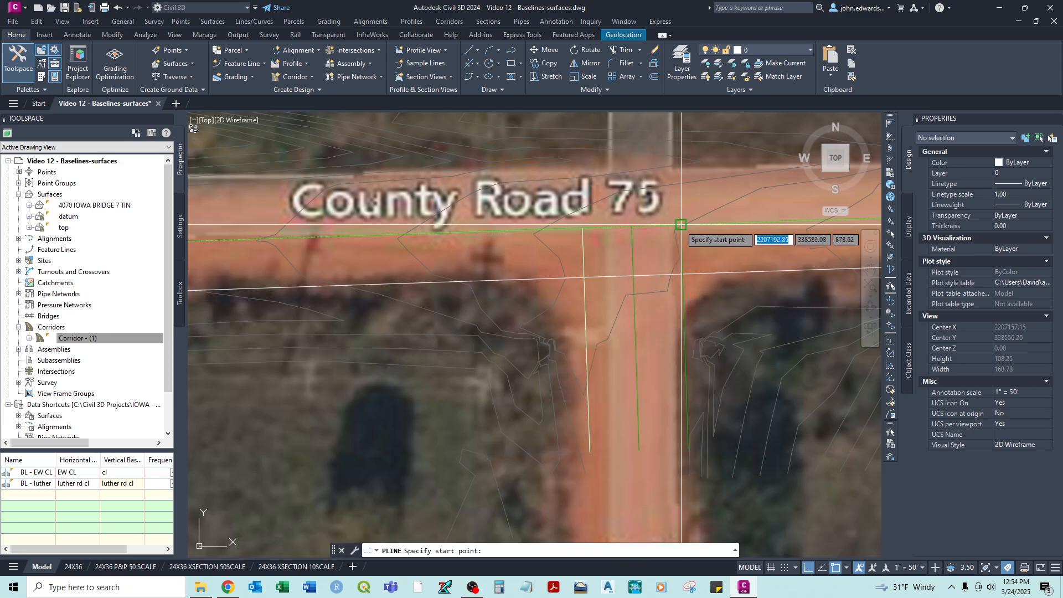
scroll(681, 225, up, 6)
click(672, 233)
scroll(674, 266, down, 6)
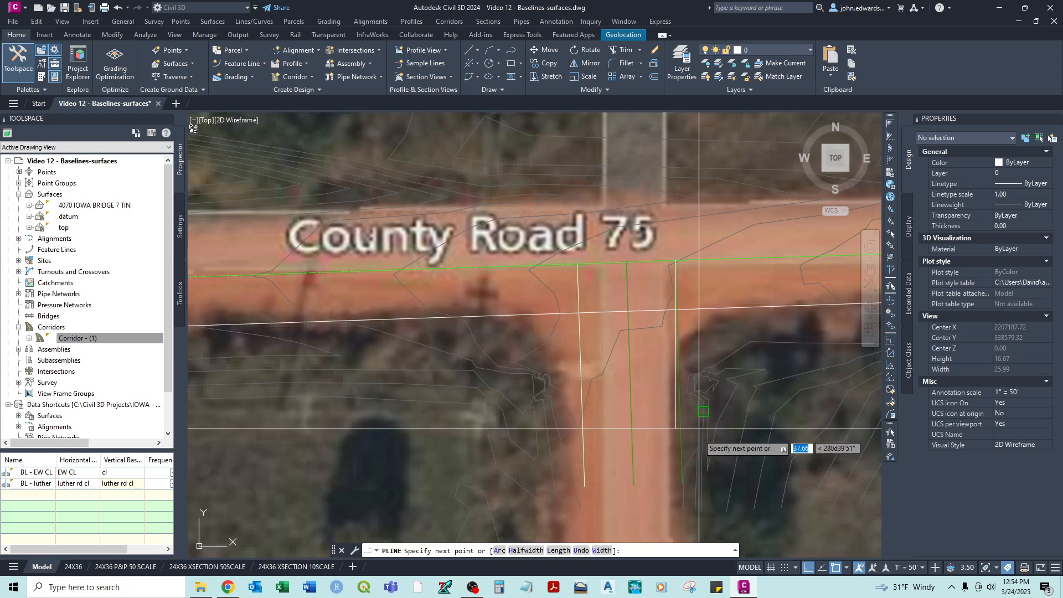
scroll(686, 485, up, 3)
click(675, 486)
right_click(711, 352)
click(715, 360)
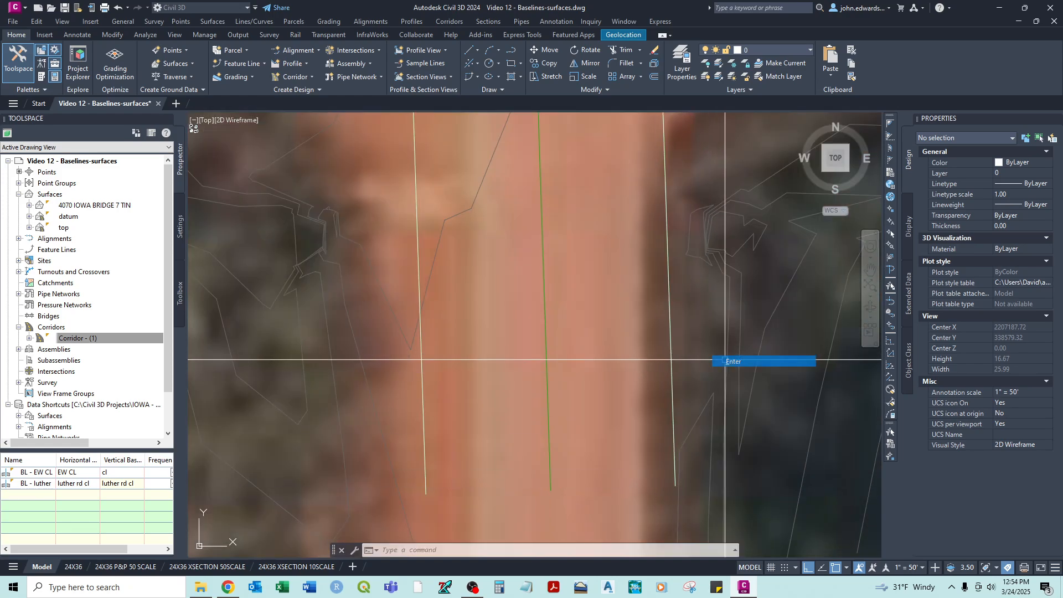
Examine where the traced N Luther Rd edge polylines cross the offset County Road 75 edge line.
scroll(716, 360, down, 6)
middle_drag(677, 298, 671, 328)
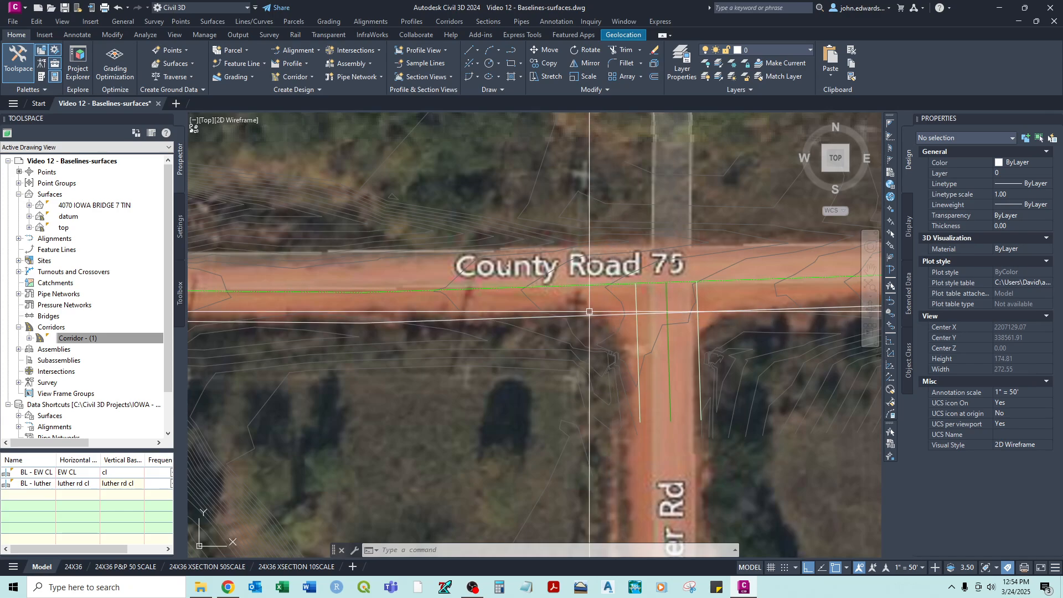
scroll(630, 337, up, 4)
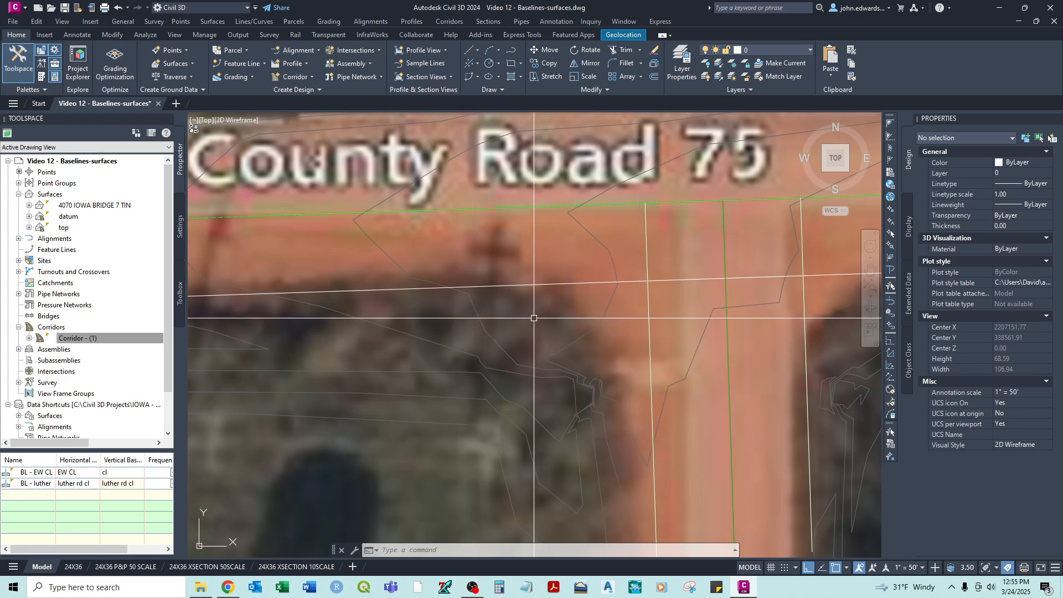
mouse_move(534, 318)
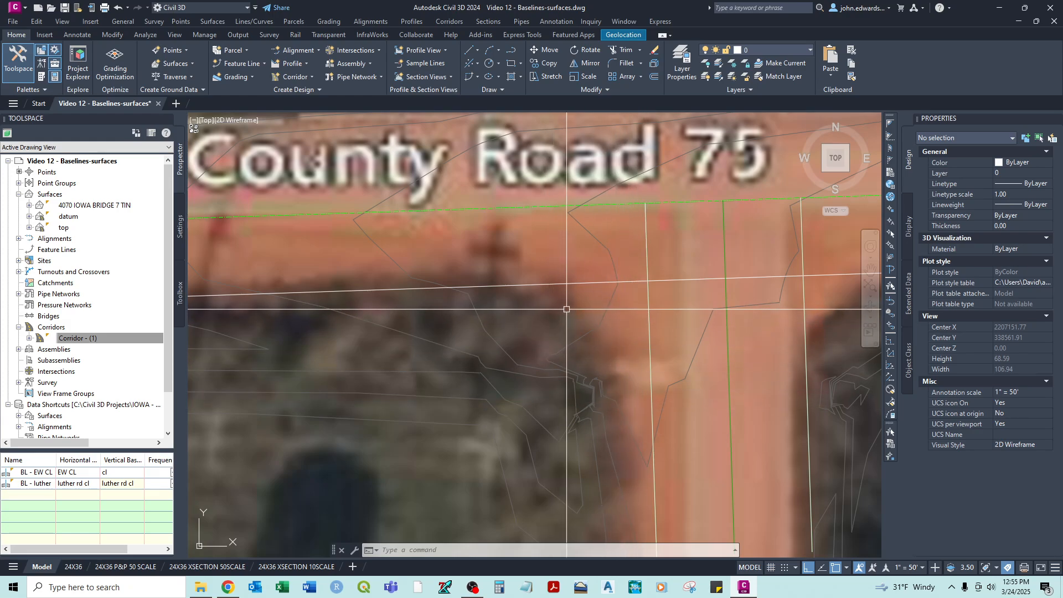
middle_drag(567, 309, 575, 346)
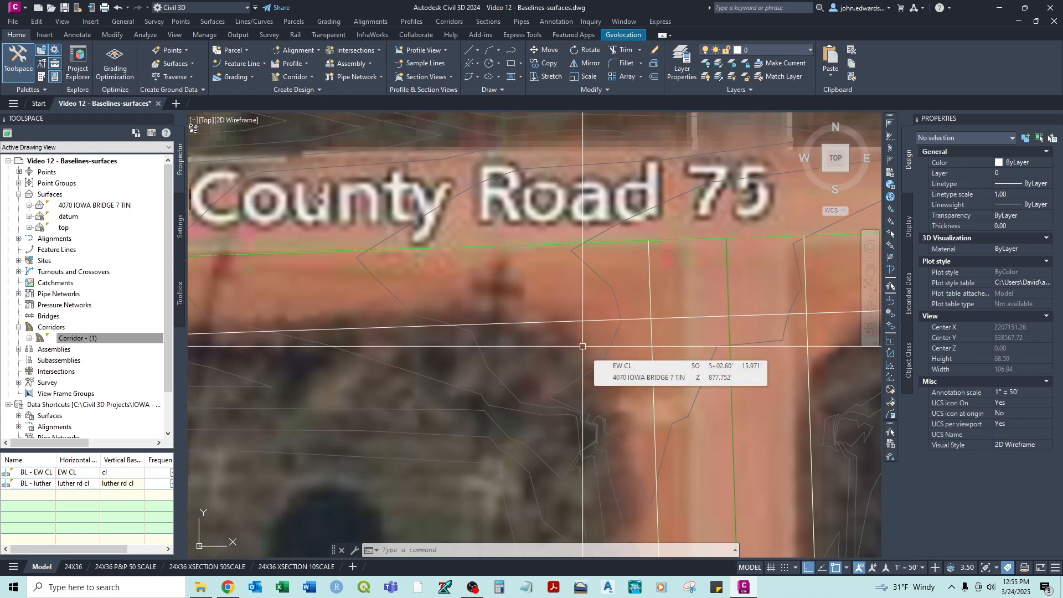
scroll(583, 346, down, 2)
middle_drag(637, 335, 623, 291)
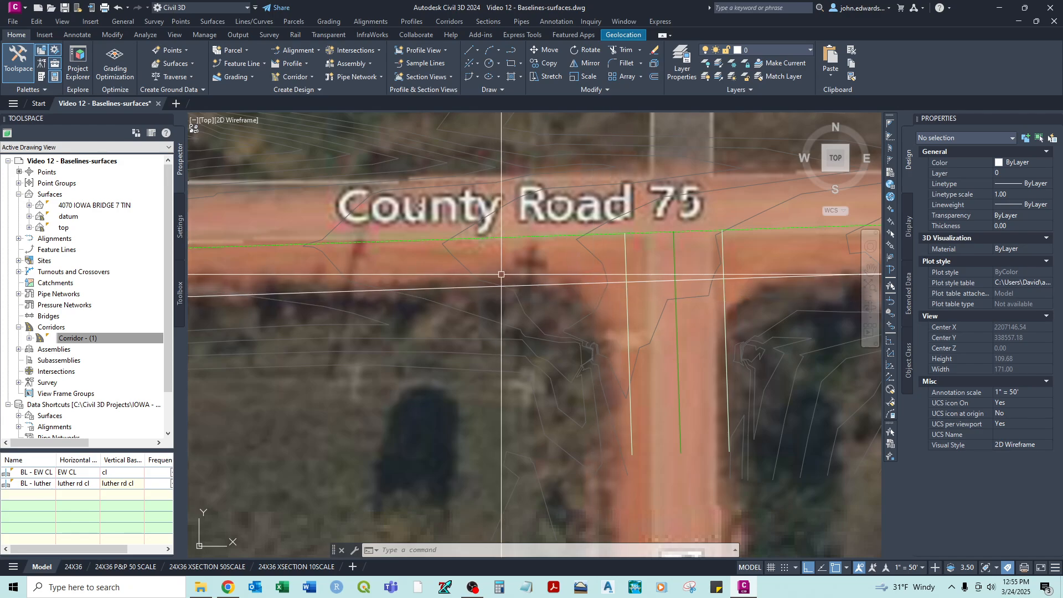
middle_drag(752, 303, 678, 316)
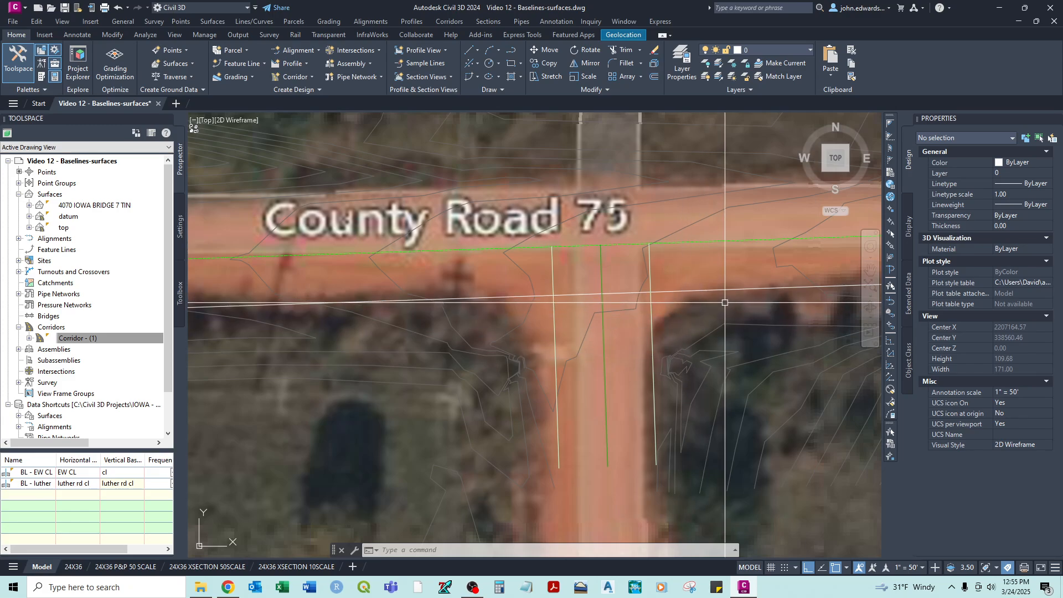
Trim both N Luther Rd edge polylines north of the County Road 75 edge line.
text(tr)
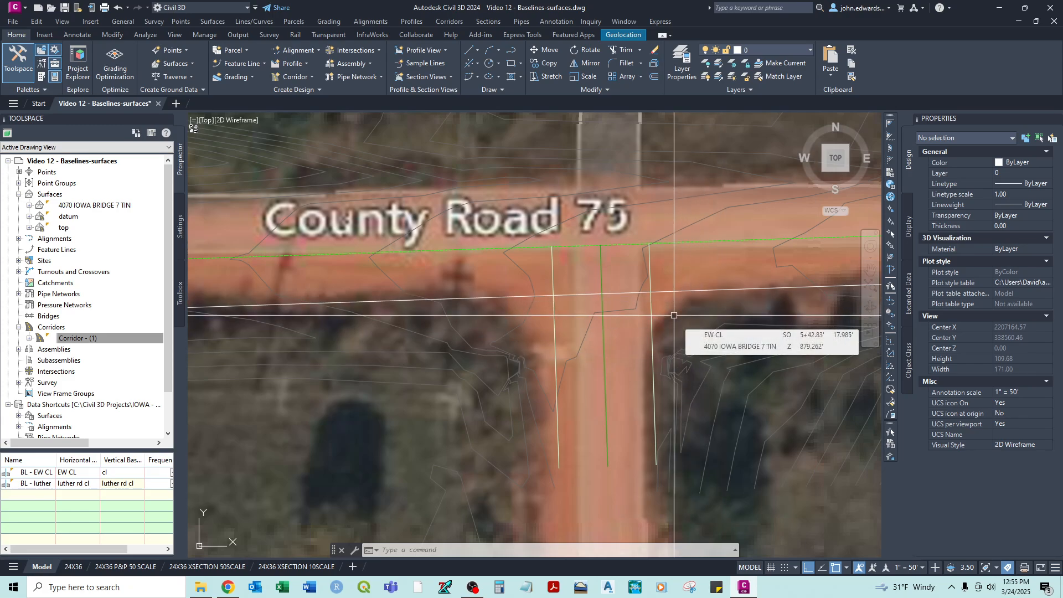
key(Return)
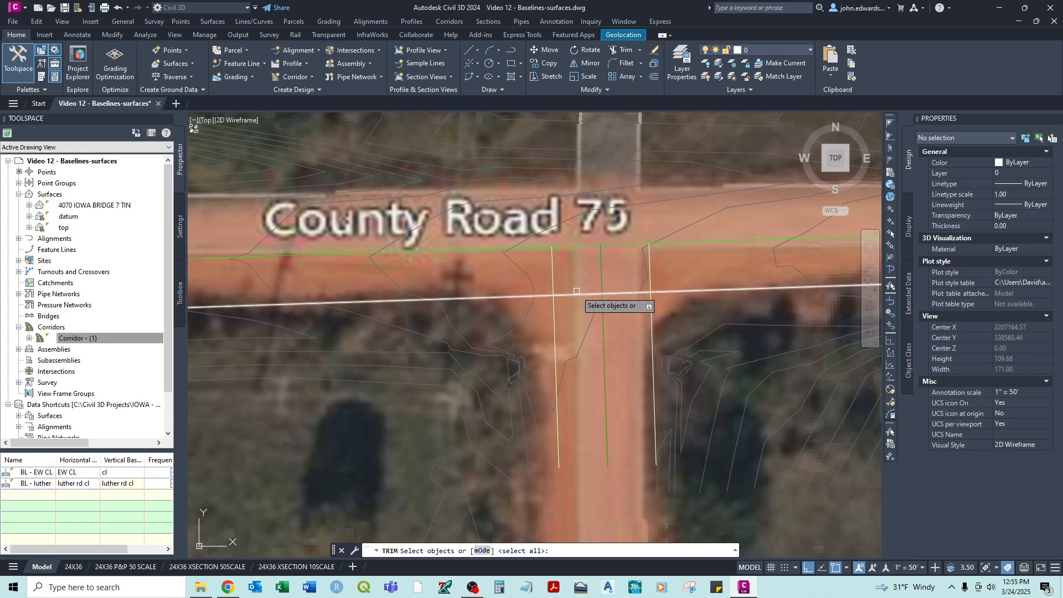
click(576, 294)
key(Return)
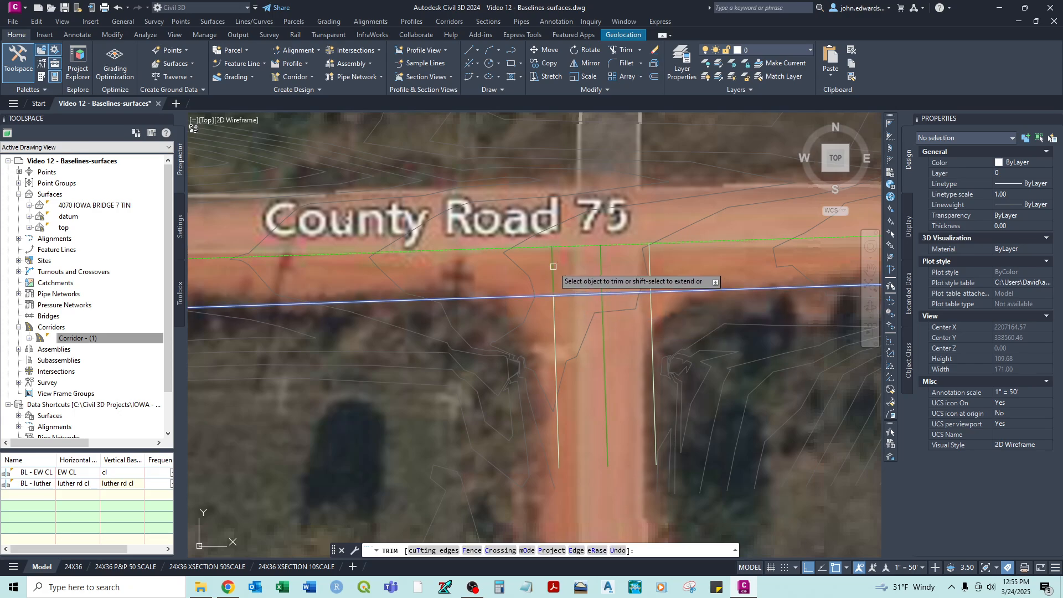
right_click(650, 265)
click(665, 274)
Delete the east and west offset feature lines of N Luther Rd, leaving the traced polylines.
click(650, 272)
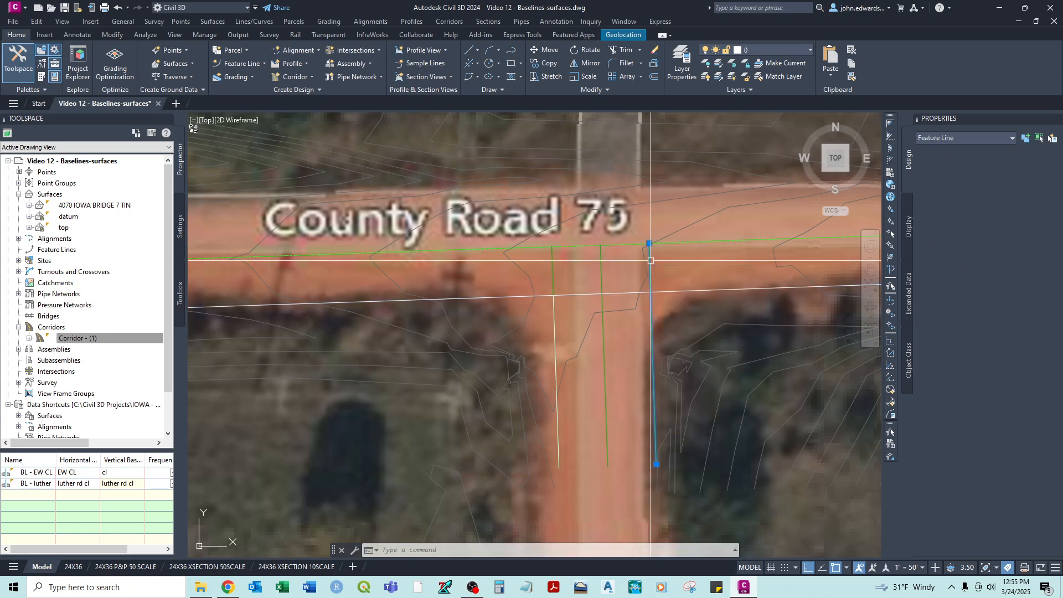
click(553, 284)
key(Escape)
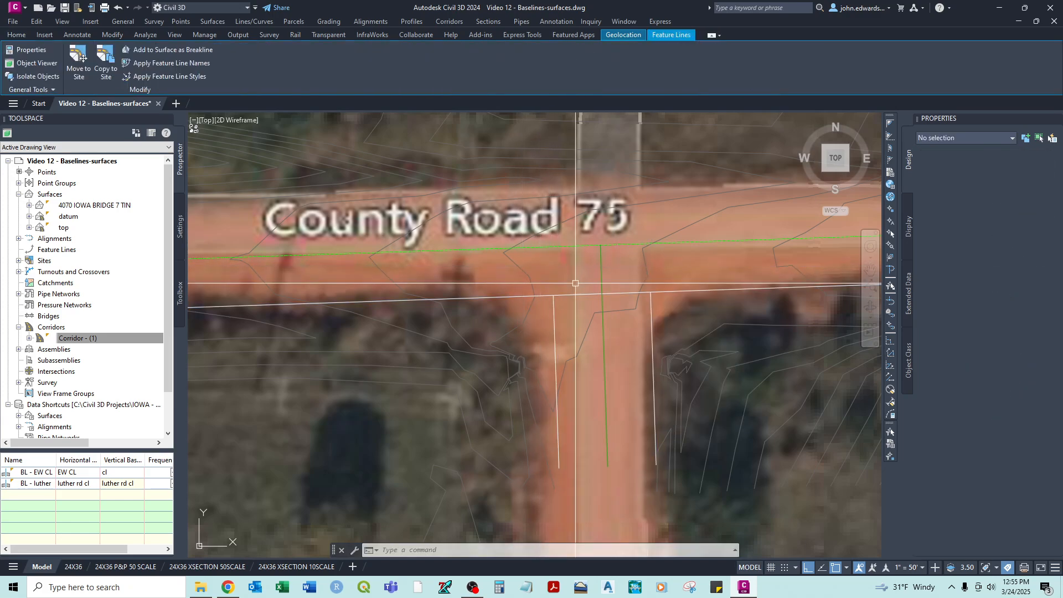
Trim the County Road 75 edge line between the two N Luther Rd edge polylines to open the intersection.
key(Return)
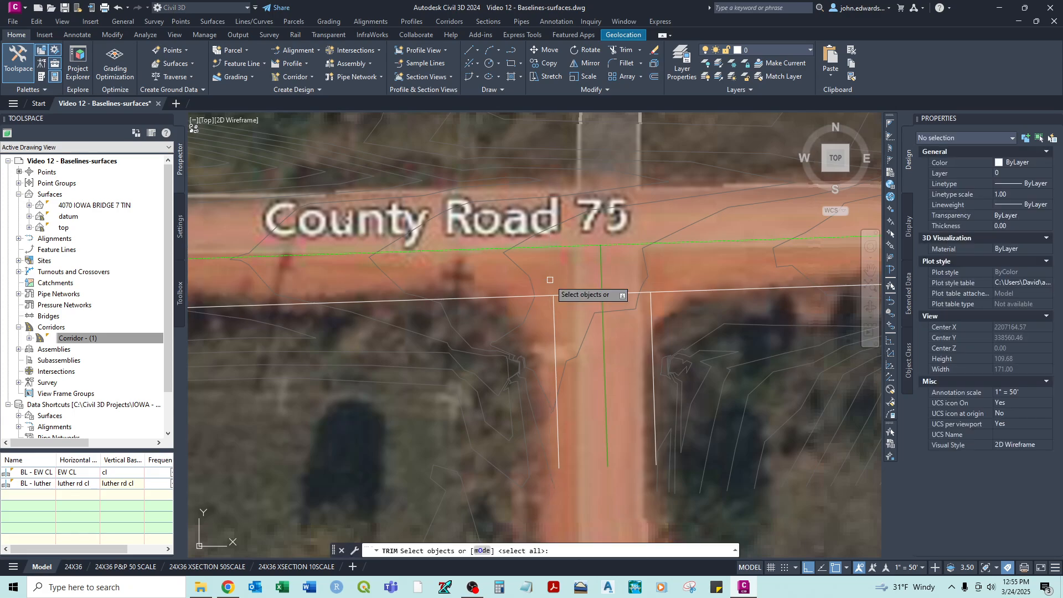
right_click(650, 304)
click(623, 293)
right_click(623, 273)
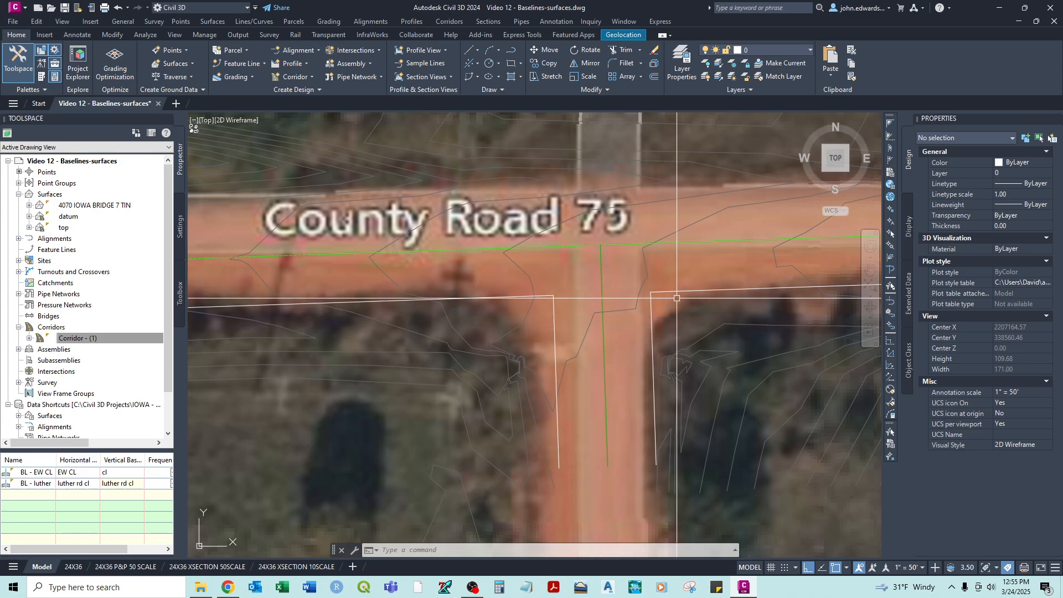
Set the elevation of all four edge polylines at the intersection to 100.
click(656, 292)
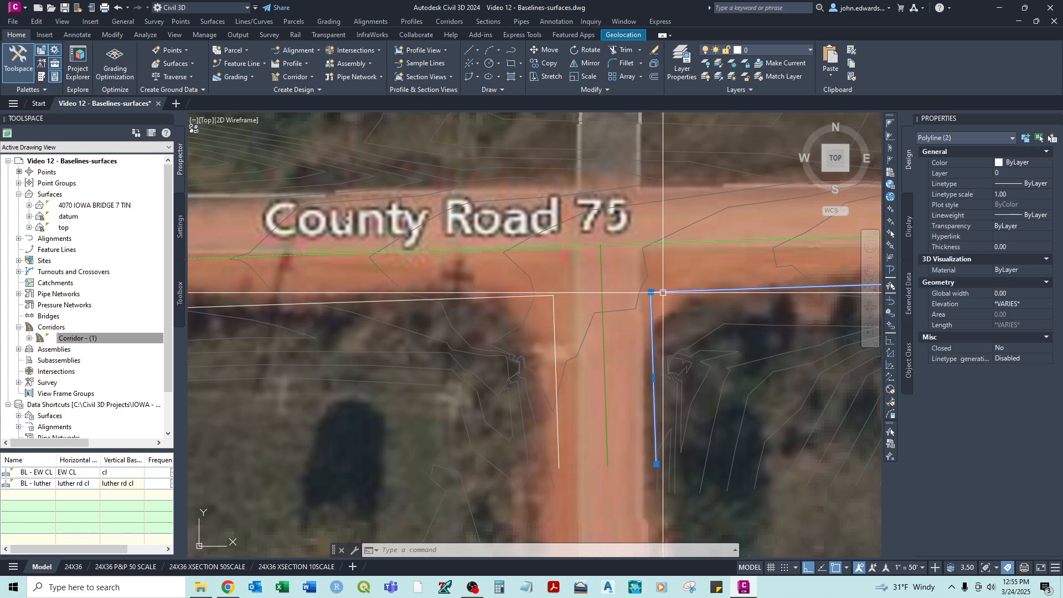
click(547, 294)
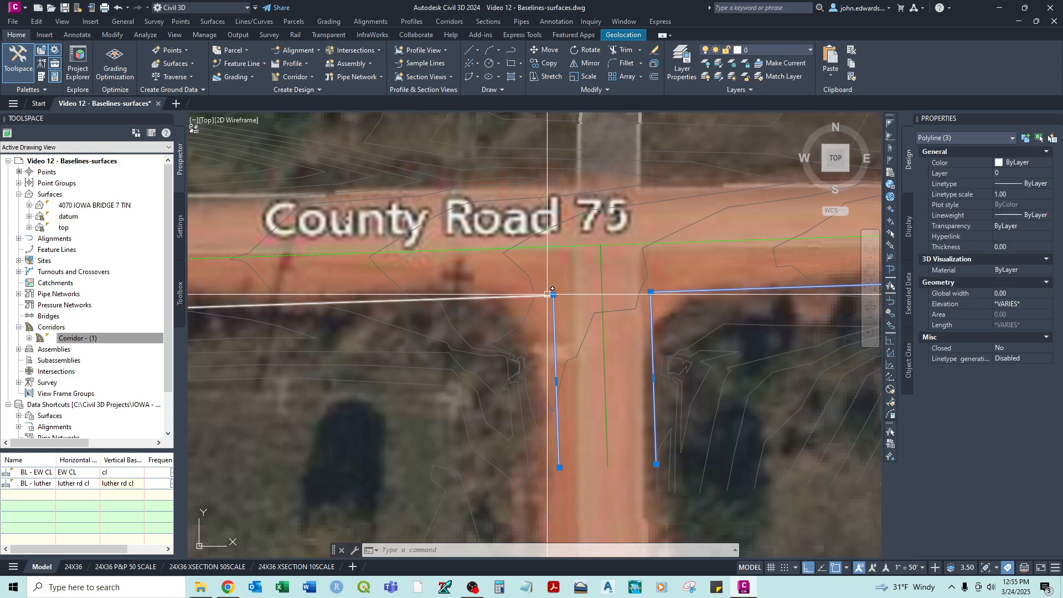
click(1018, 303)
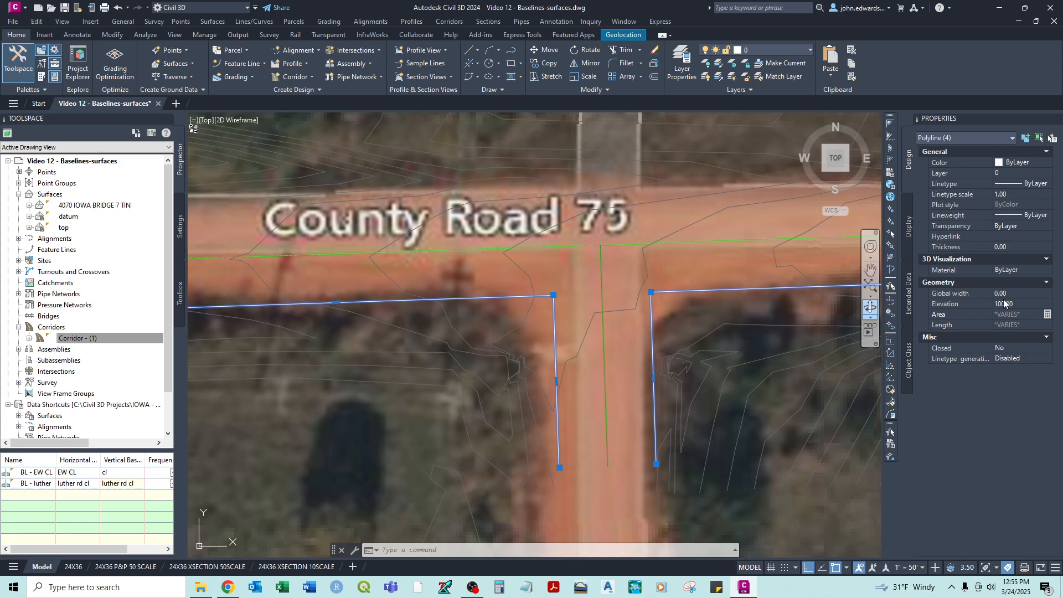
key(Escape)
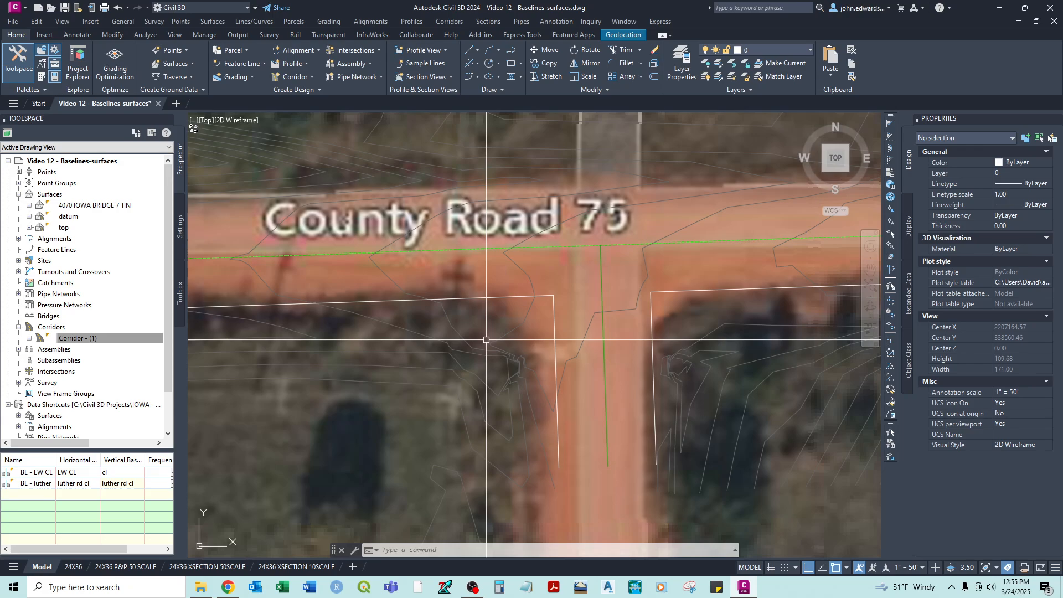
Fillet the west corner between the County Road 75 and N Luther Rd edge polylines with a radius of about 25.
mouse_move(566, 327)
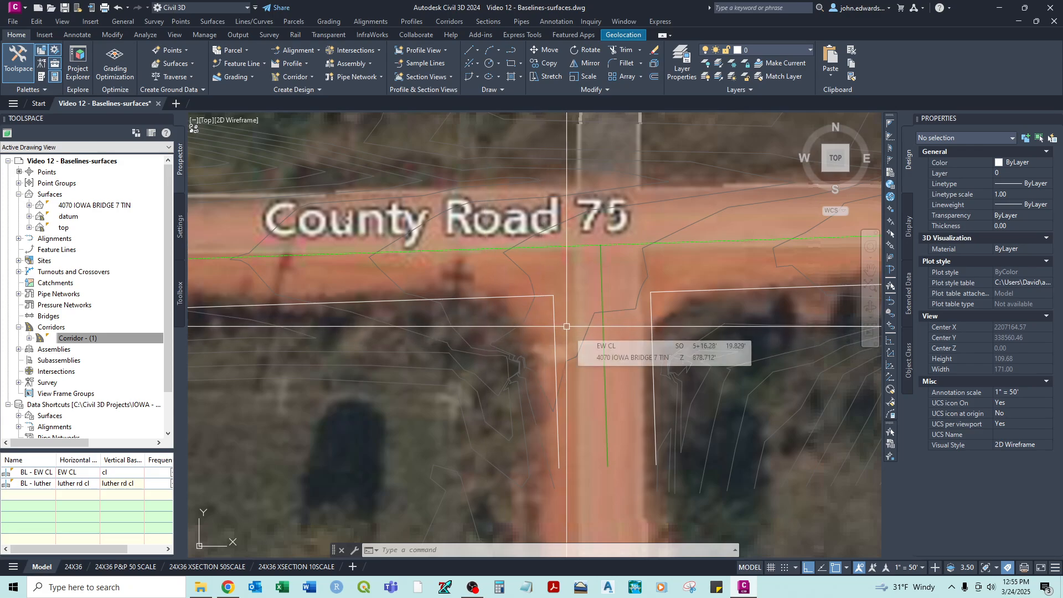
text(fillet)
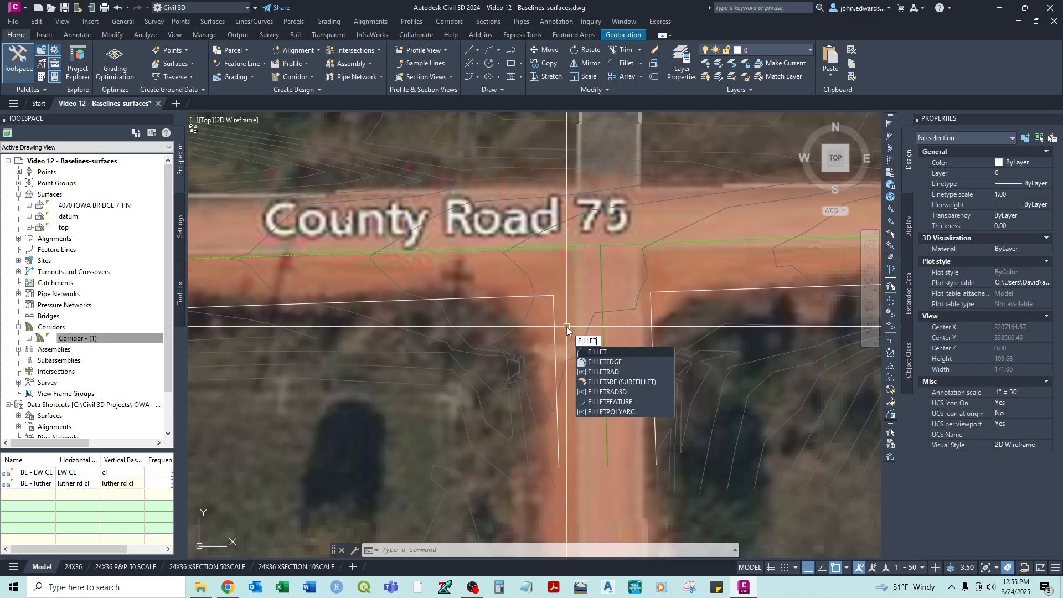
key(Return)
text(r)
key(Return)
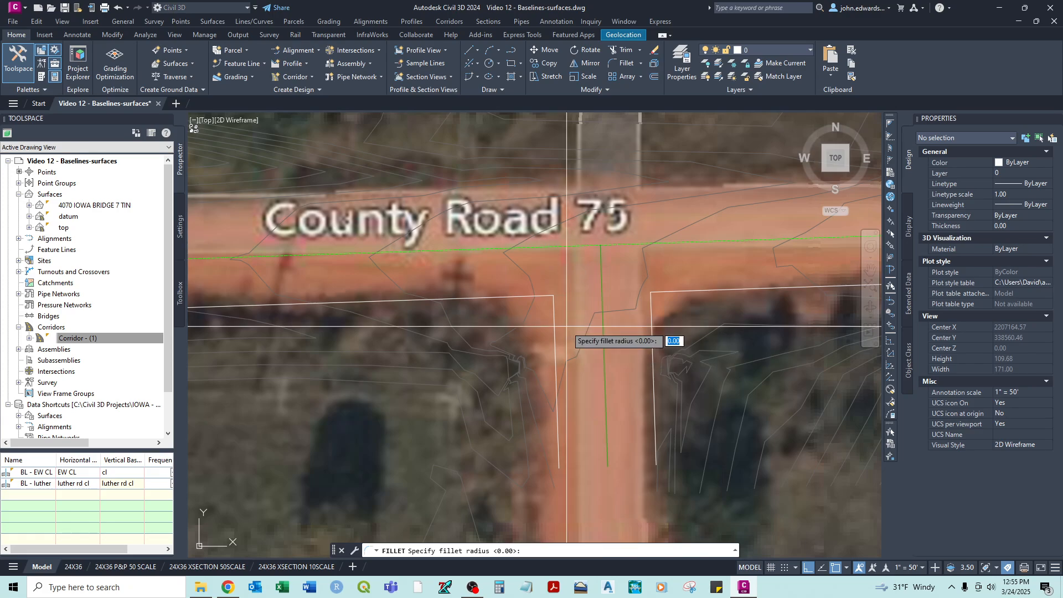
key(Return)
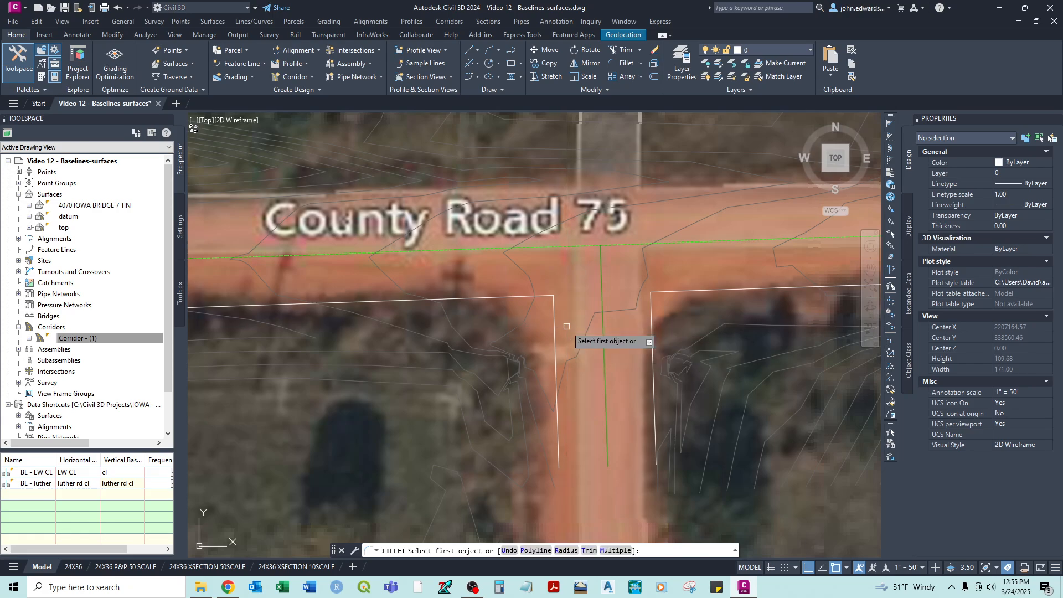
click(518, 297)
key(Escape)
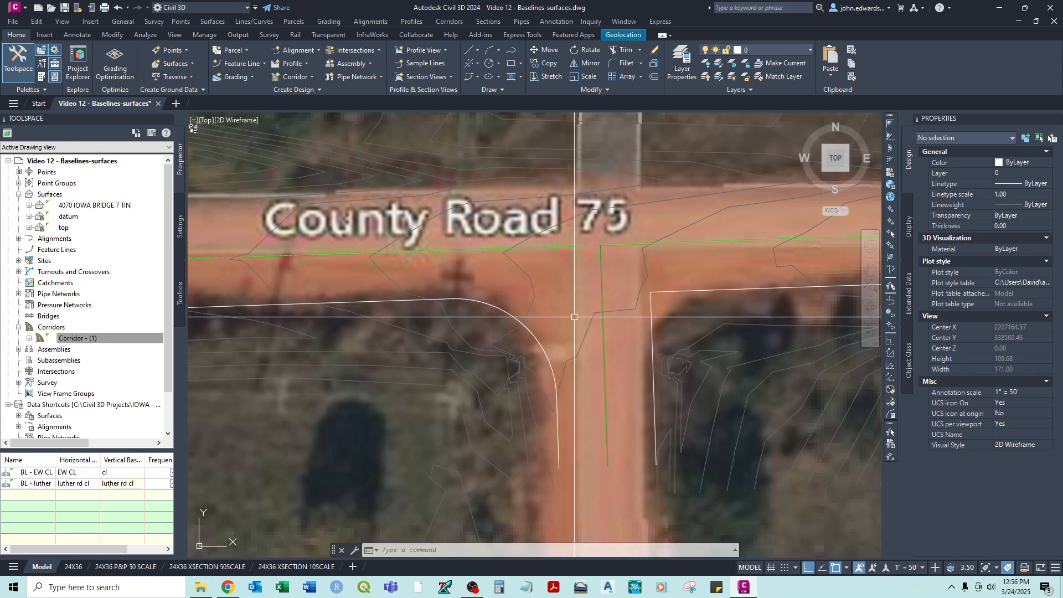
Draw a circle of radius 25 tangent to the east N Luther Rd edge and the County Road 75 edge.
text(c)
key(Return)
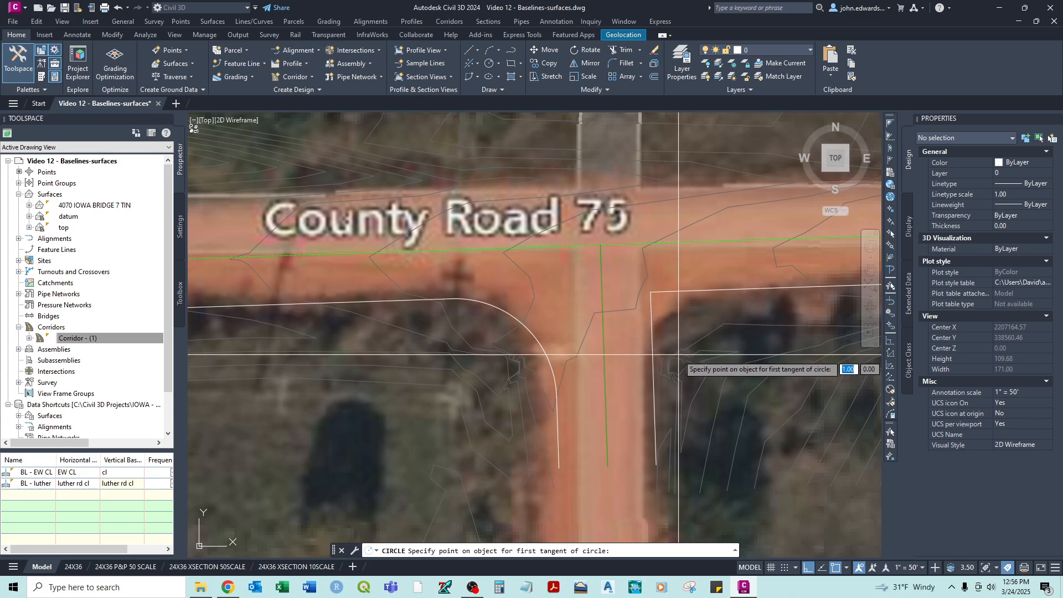
click(654, 335)
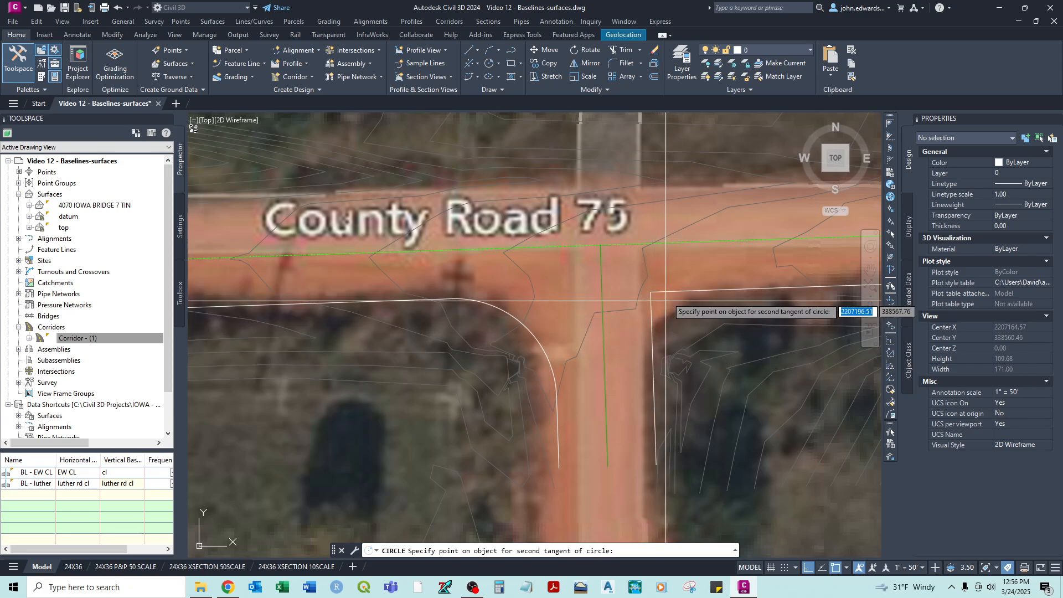
click(710, 301)
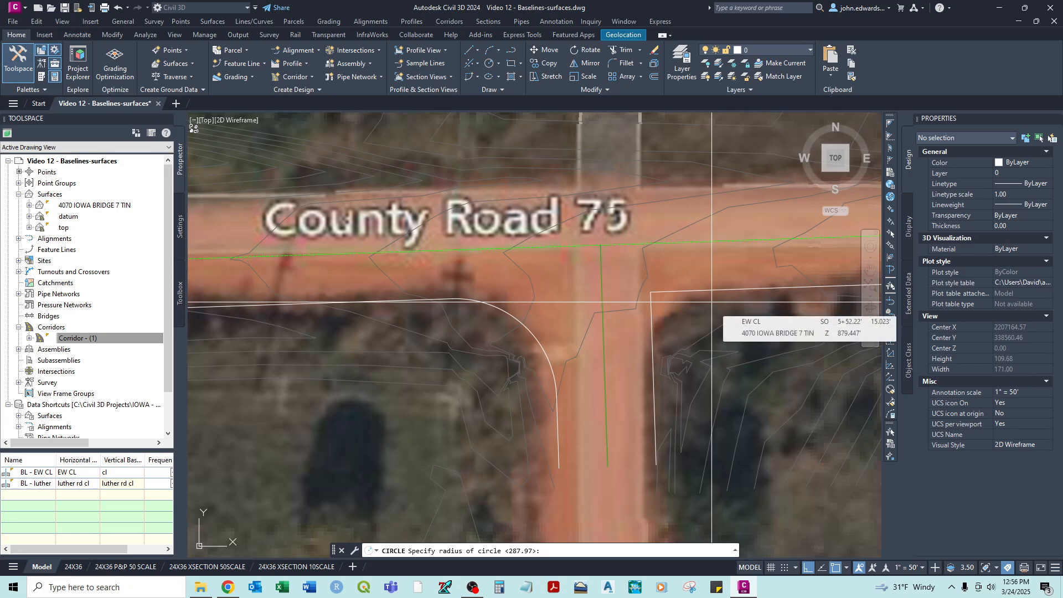
text(25)
key(Return)
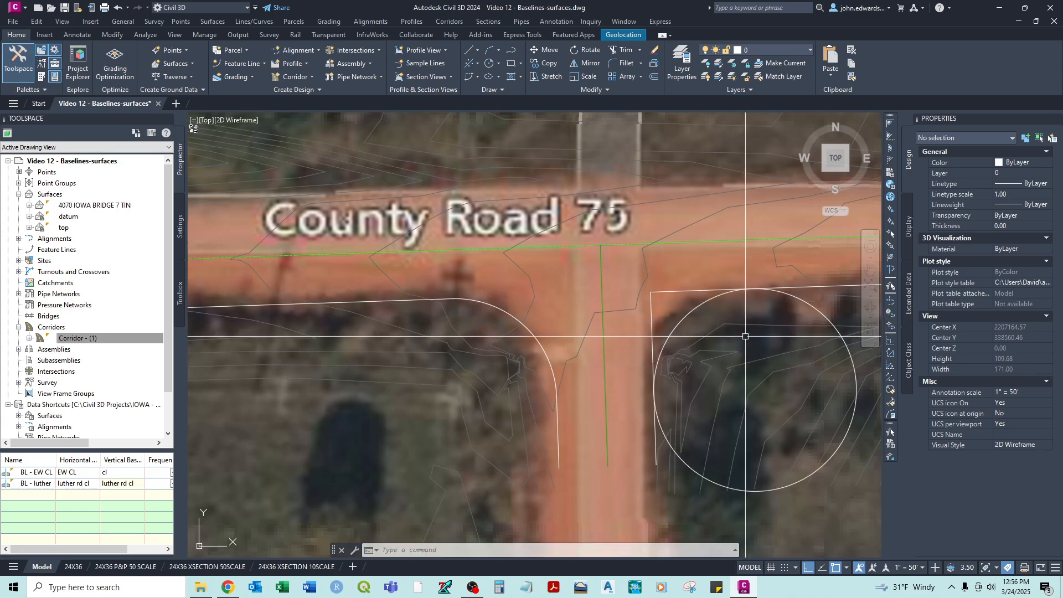
Trim the circle and both east edge polylines at their tangent points to leave a rounded east corner.
middle_drag(725, 308, 634, 324)
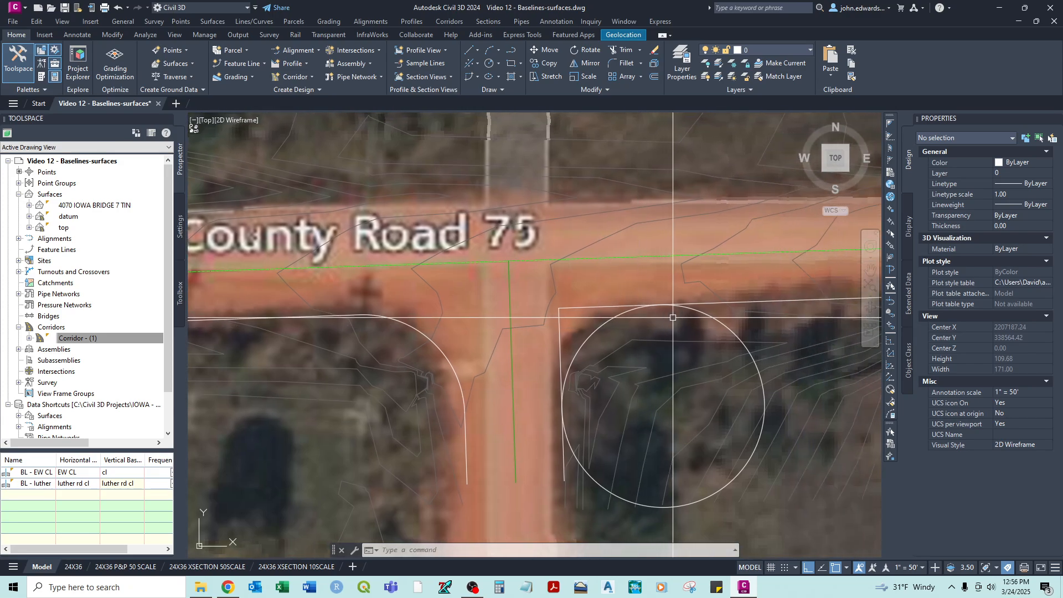
text(tr)
key(Return)
click(652, 292)
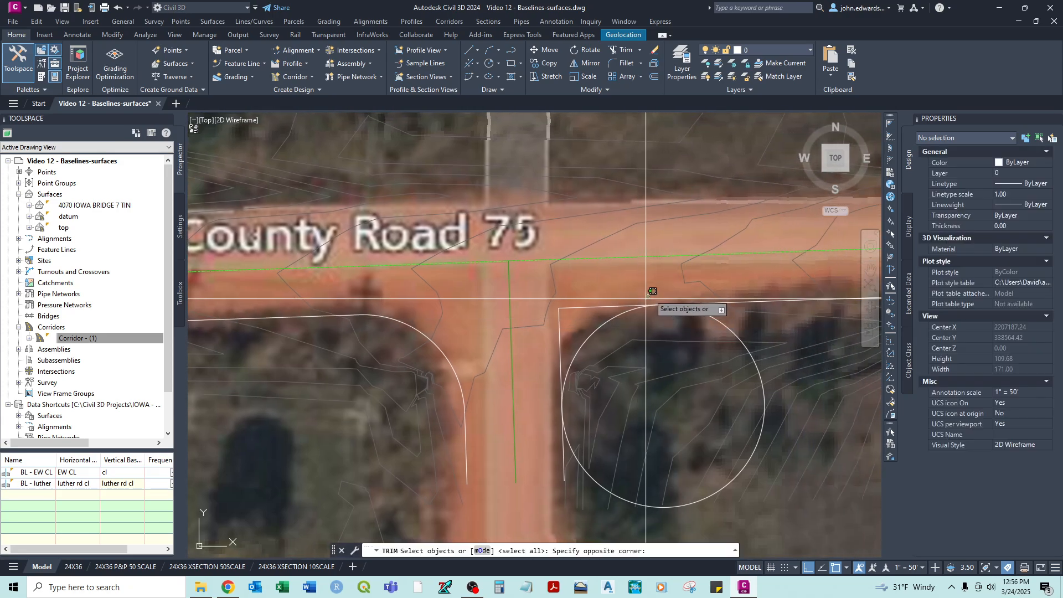
click(605, 333)
key(Return)
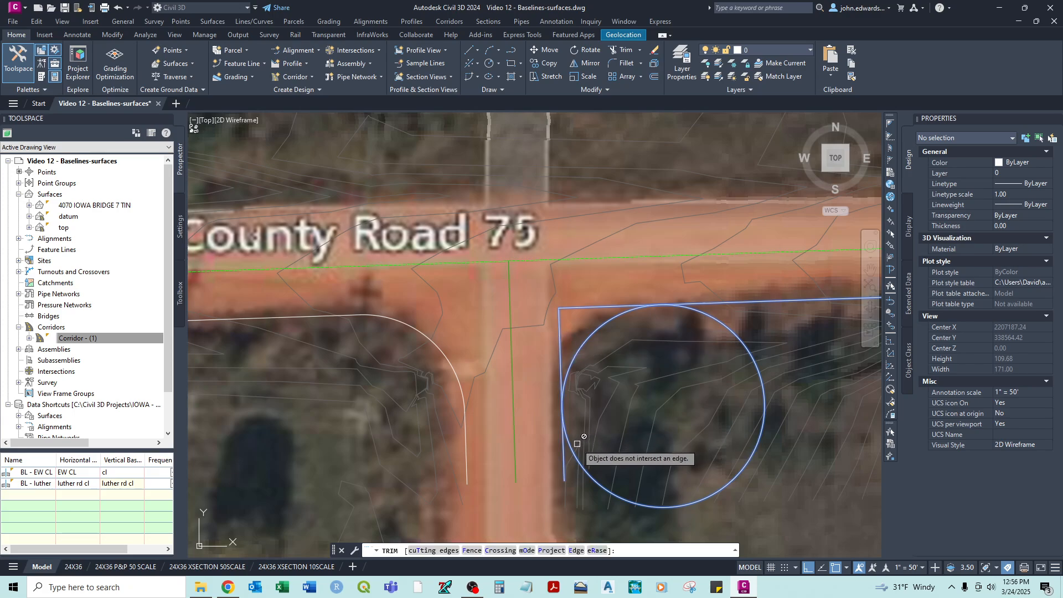
click(566, 308)
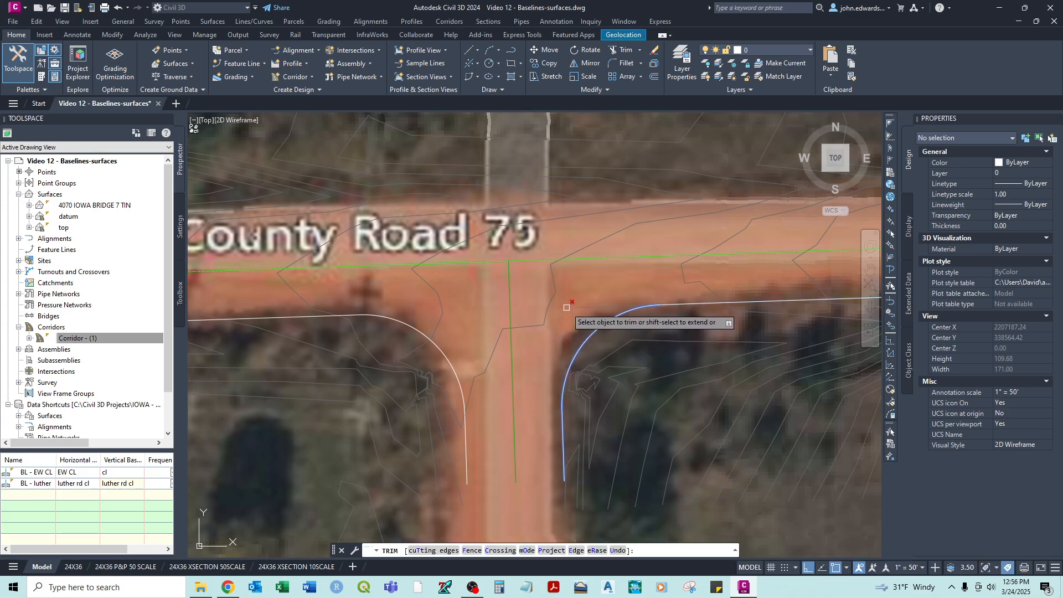
right_click(568, 306)
click(581, 311)
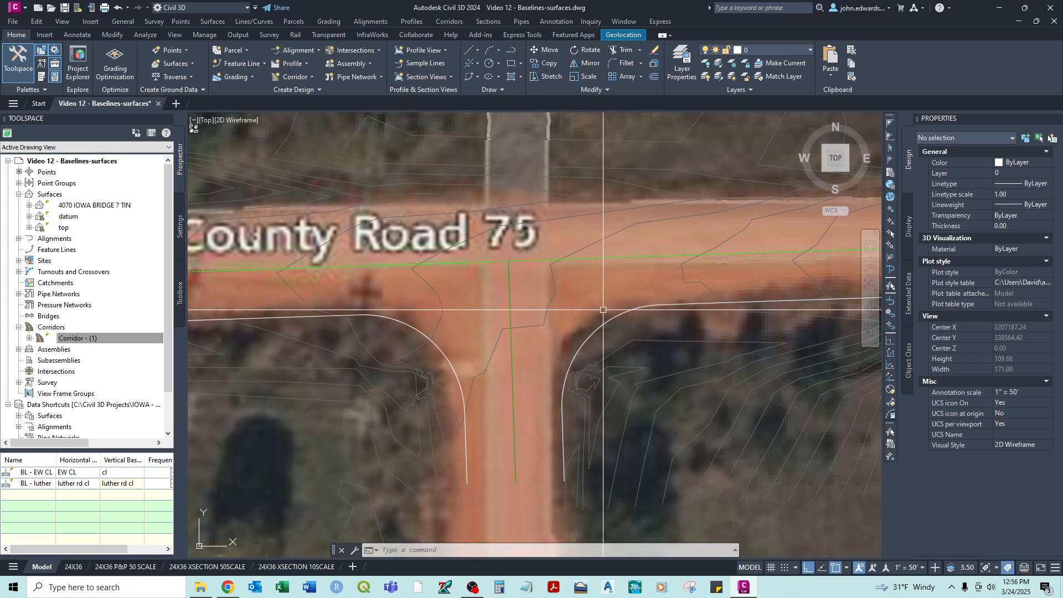
Delete the two straight edge polylines adjoining the east corner arc, keeping only the arc.
click(446, 357)
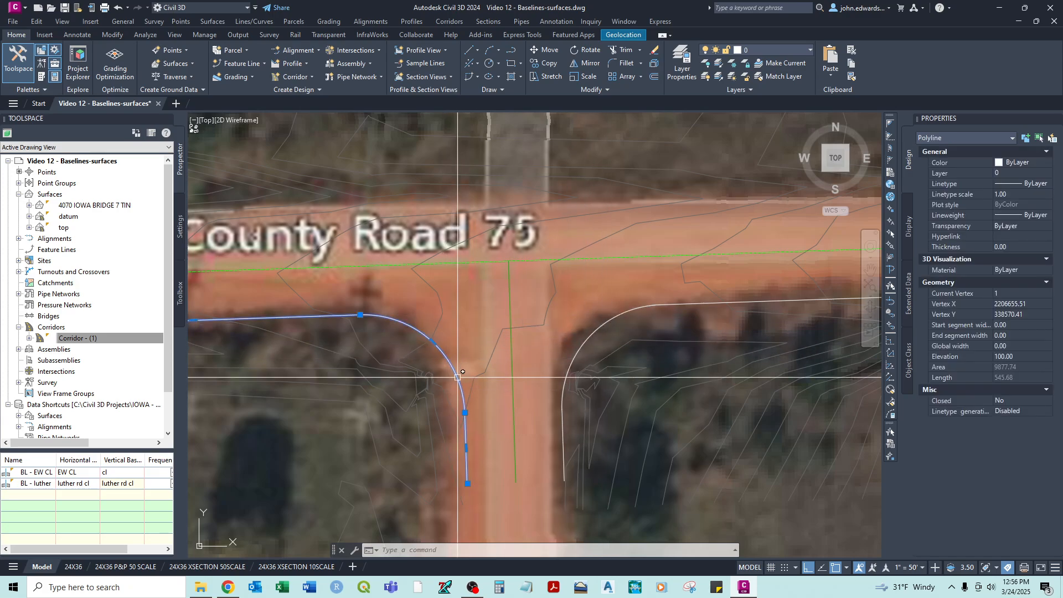
key(Escape)
click(584, 344)
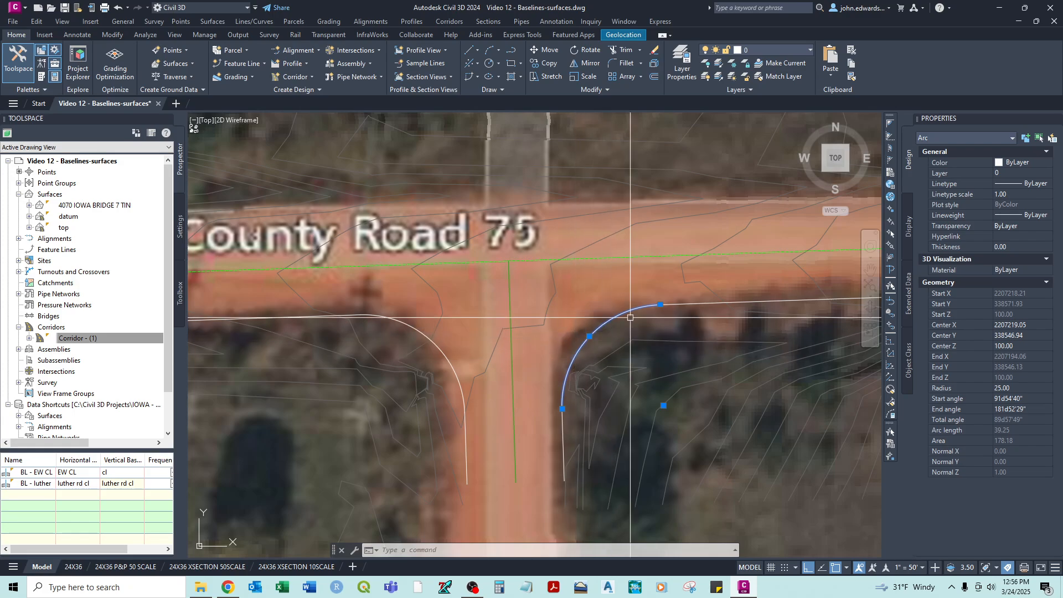
key(Escape)
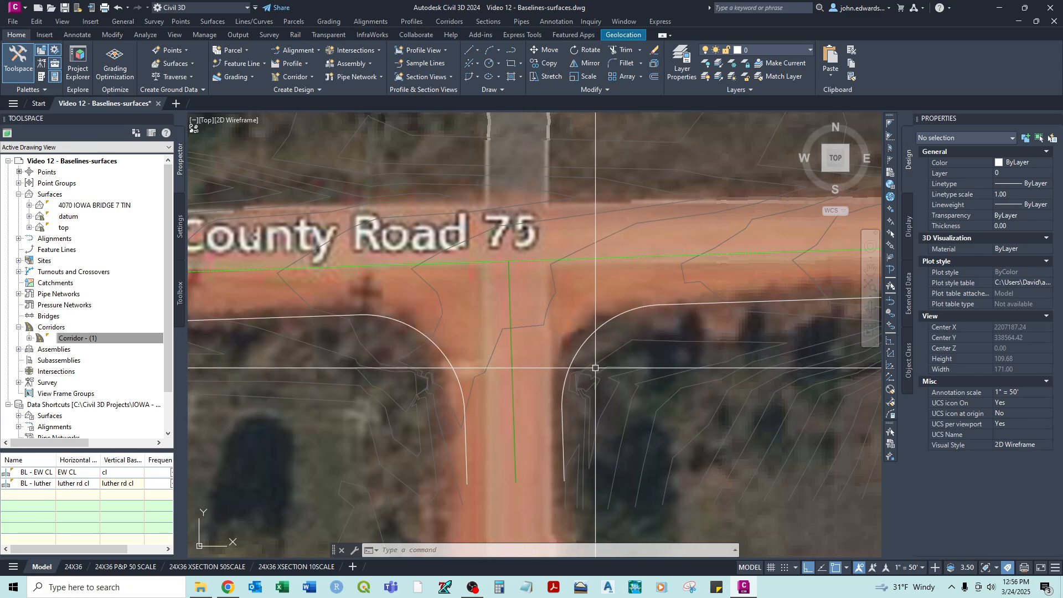
middle_drag(487, 365, 521, 334)
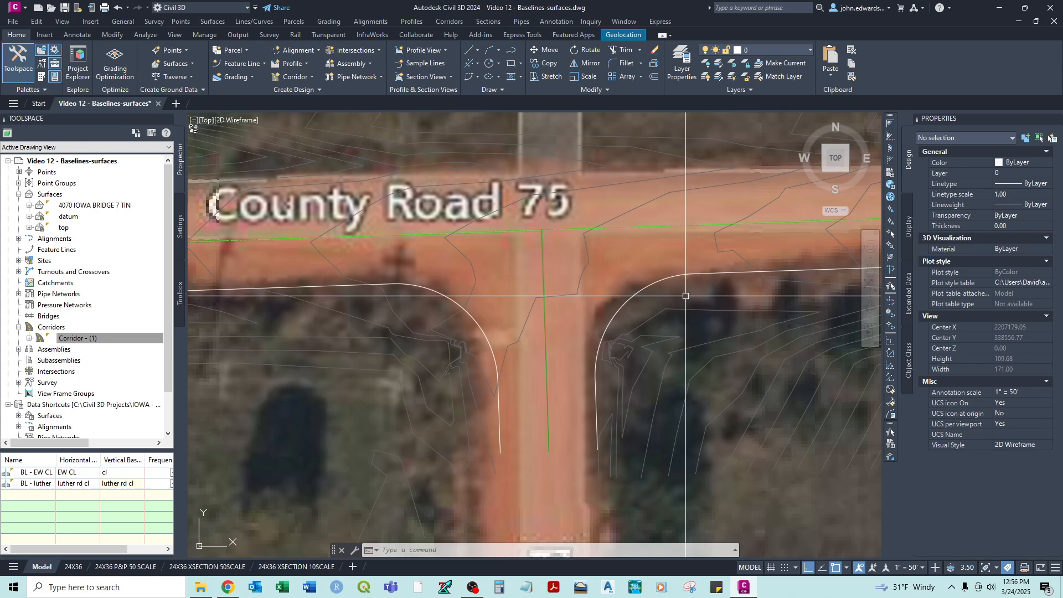
click(715, 274)
click(591, 434)
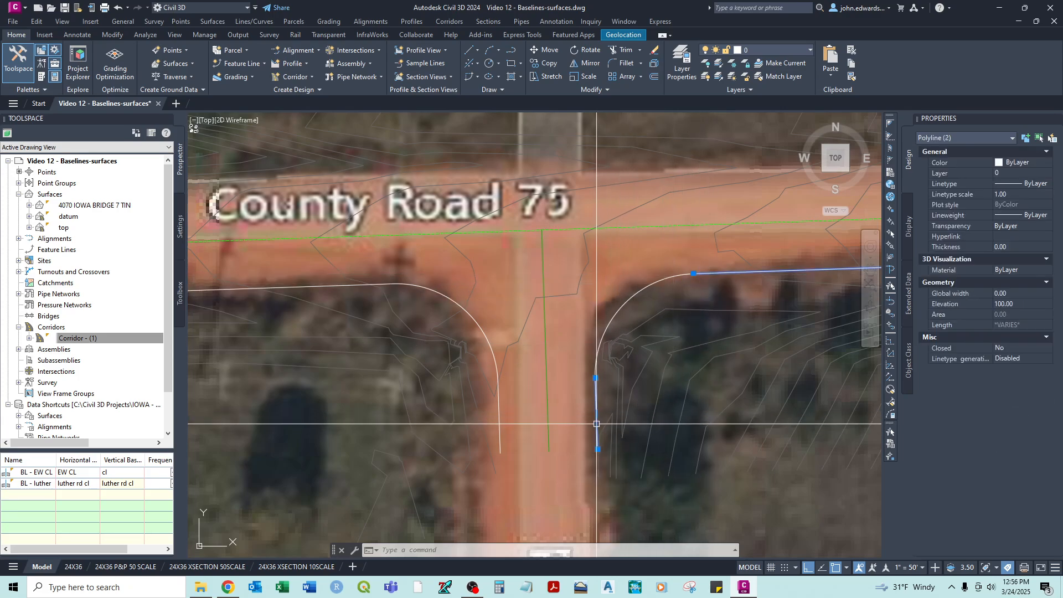
key(Delete)
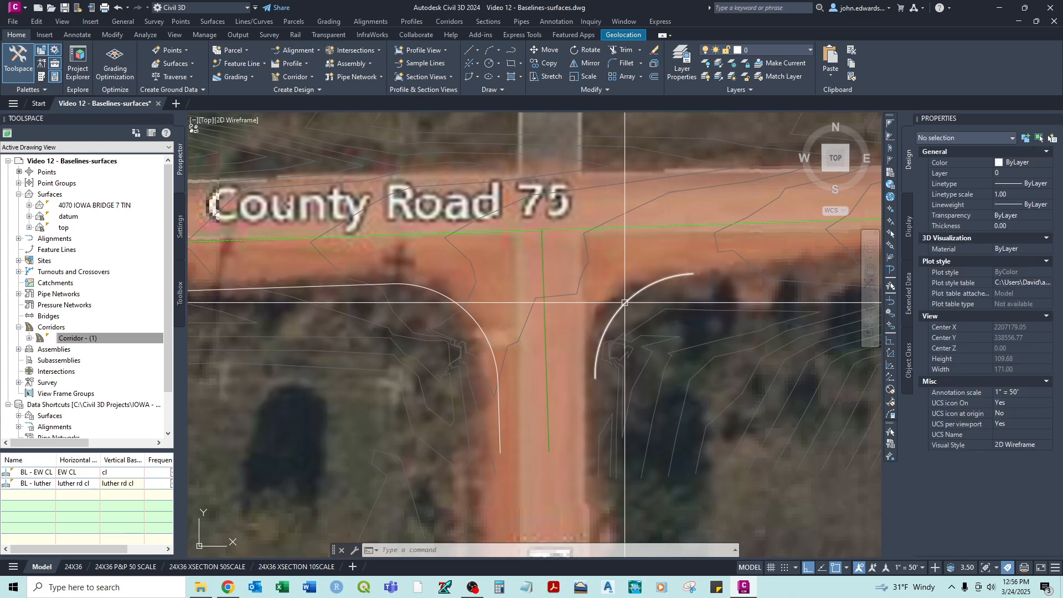
Draw a straight polyline chord joining the two ends of the west corner's fillet arc.
click(625, 302)
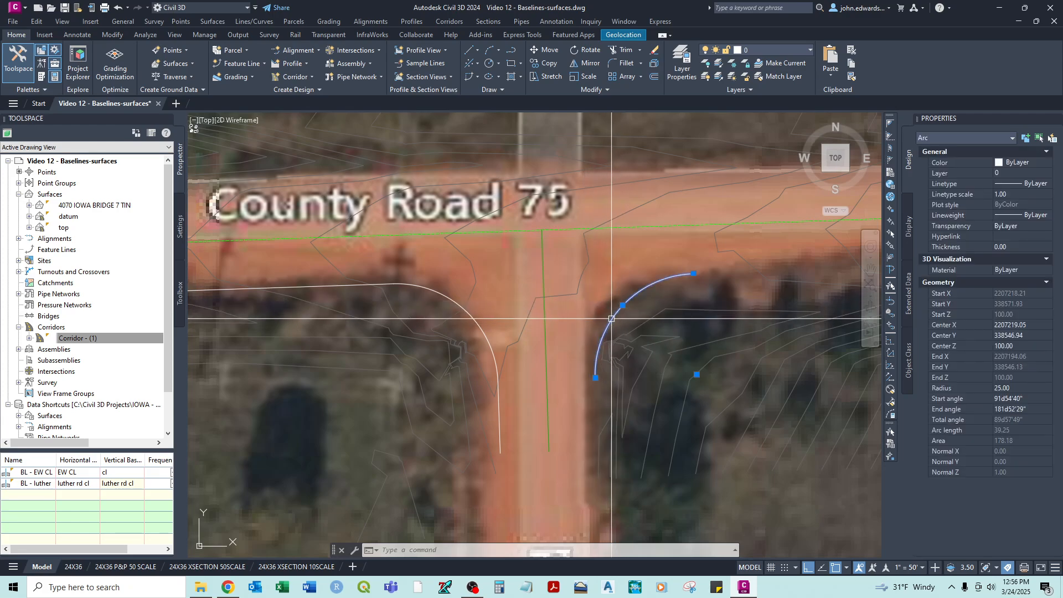
key(Escape)
click(610, 319)
key(Escape)
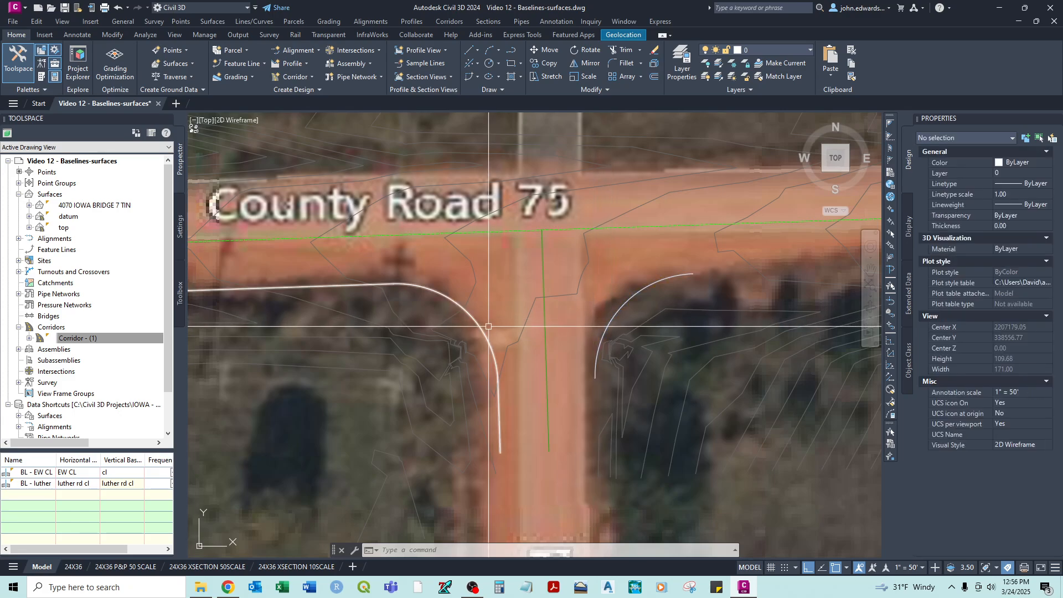
click(481, 326)
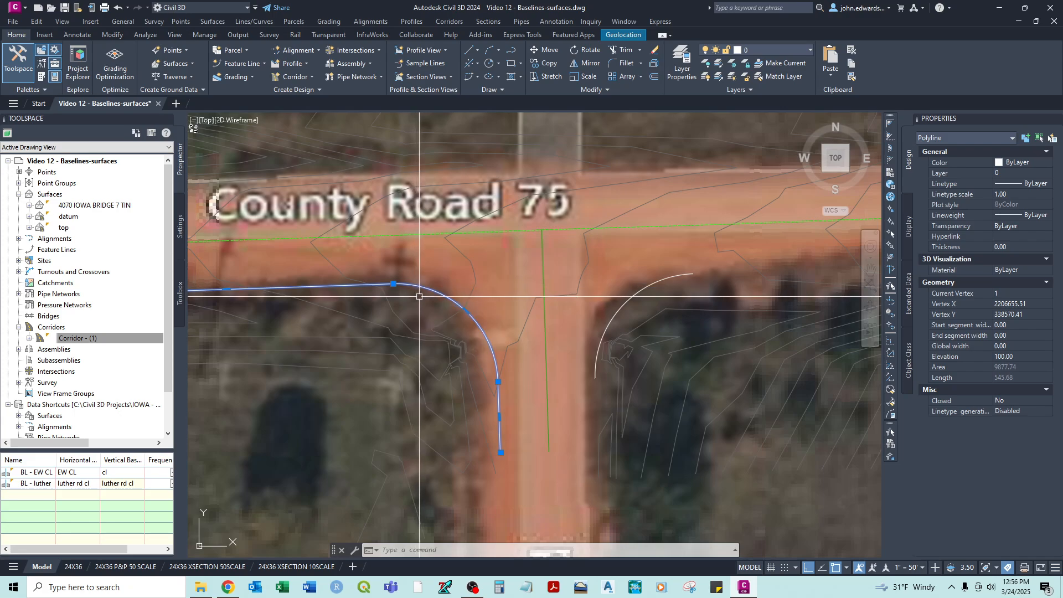
key(Escape)
key(Return)
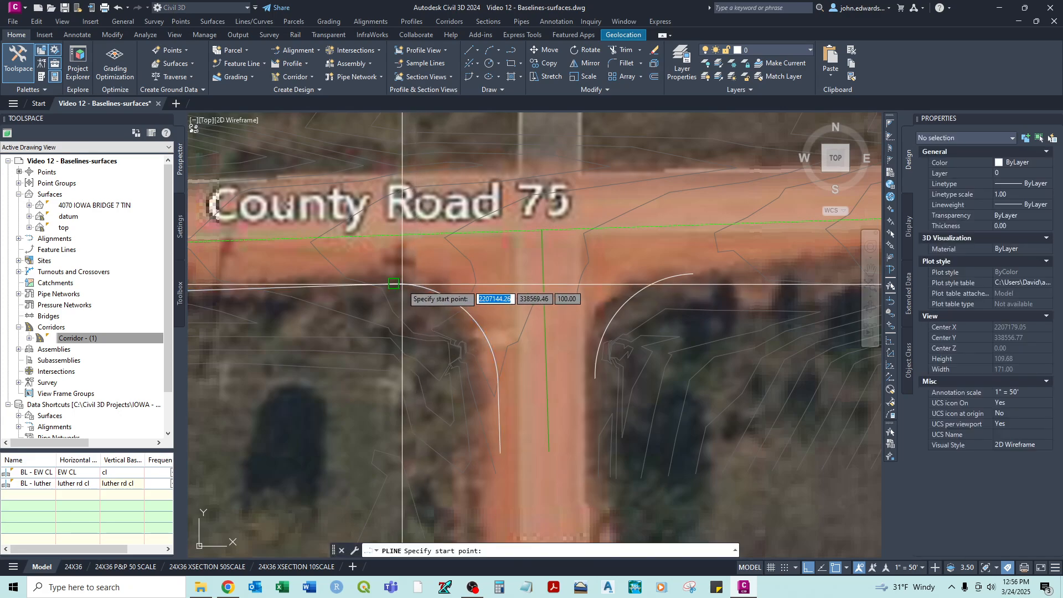
click(393, 284)
scroll(503, 402, up, 8)
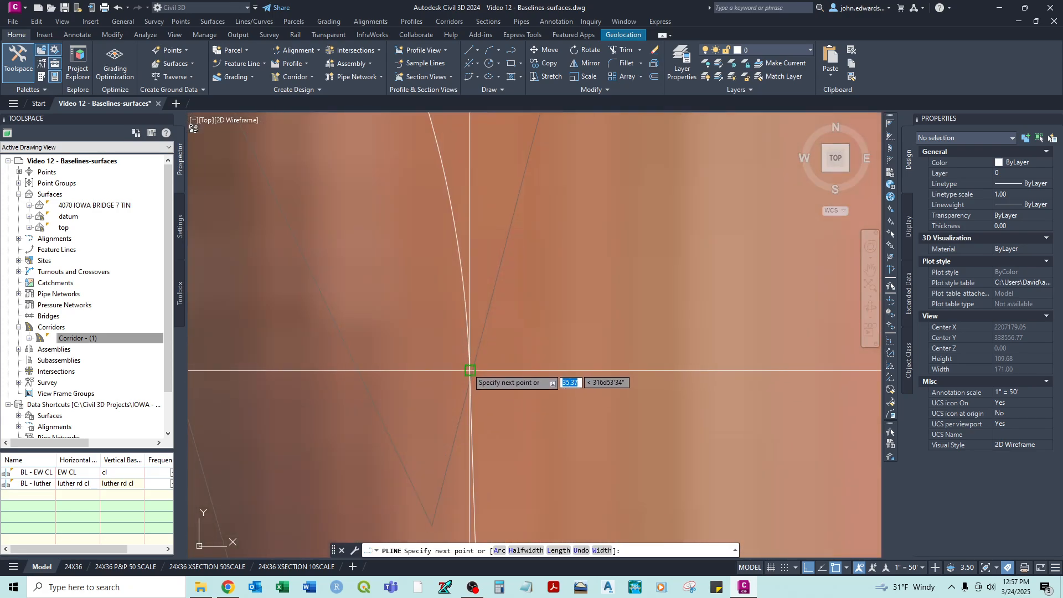
right_click(470, 370)
click(487, 374)
scroll(498, 375, down, 5)
Trim both straight portions off the west fillet polyline at the chord's ends, and delete the chord.
text(tr)
key(Return)
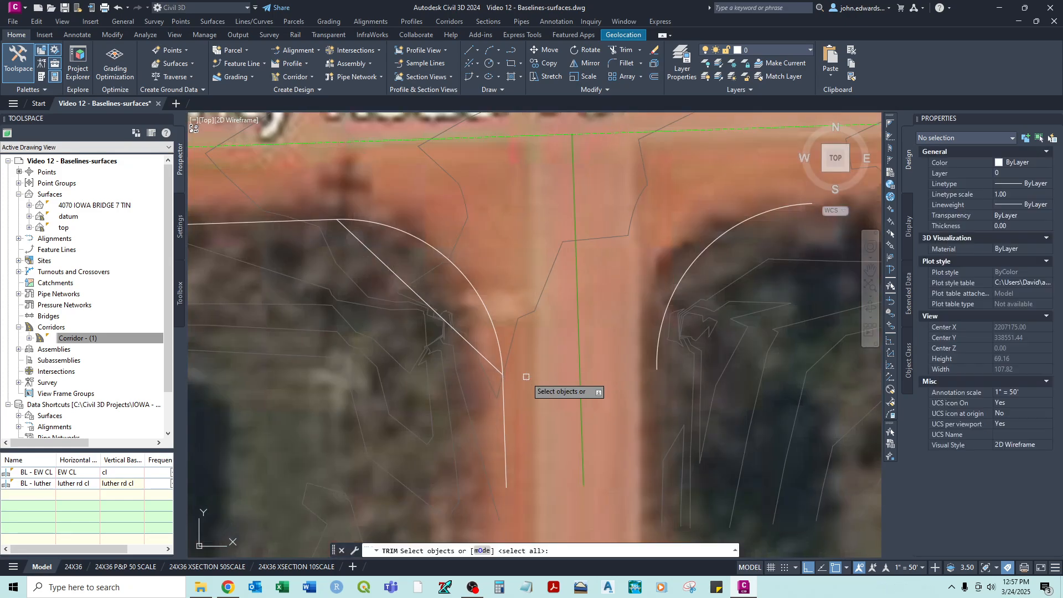
click(504, 416)
click(321, 222)
right_click(320, 221)
click(330, 227)
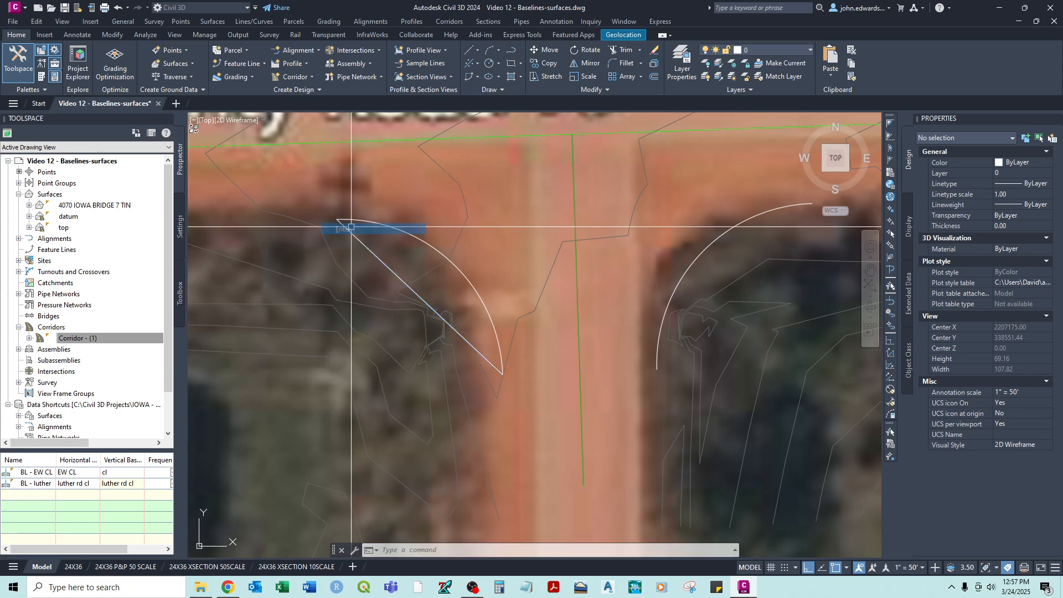
click(351, 229)
key(Delete)
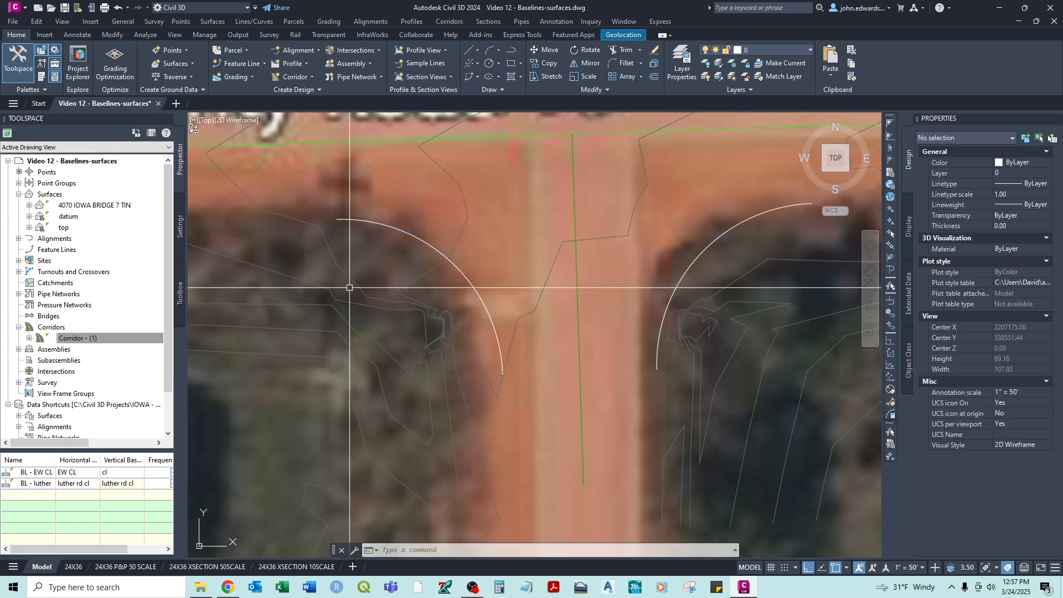
Convert the east corner arc into a polyline with PEDIT.
click(470, 284)
key(Escape)
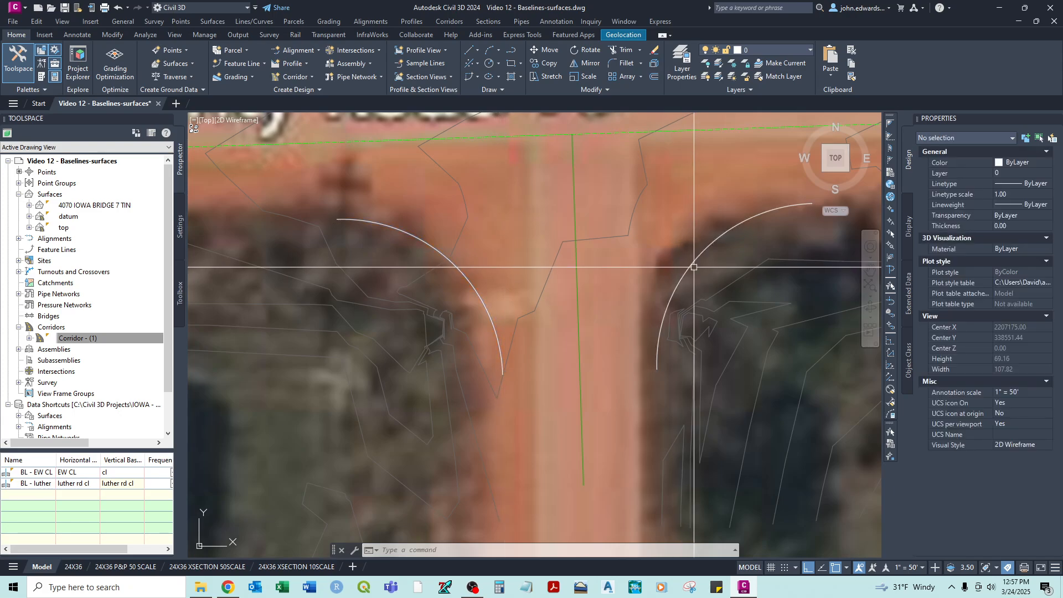
click(693, 263)
key(Escape)
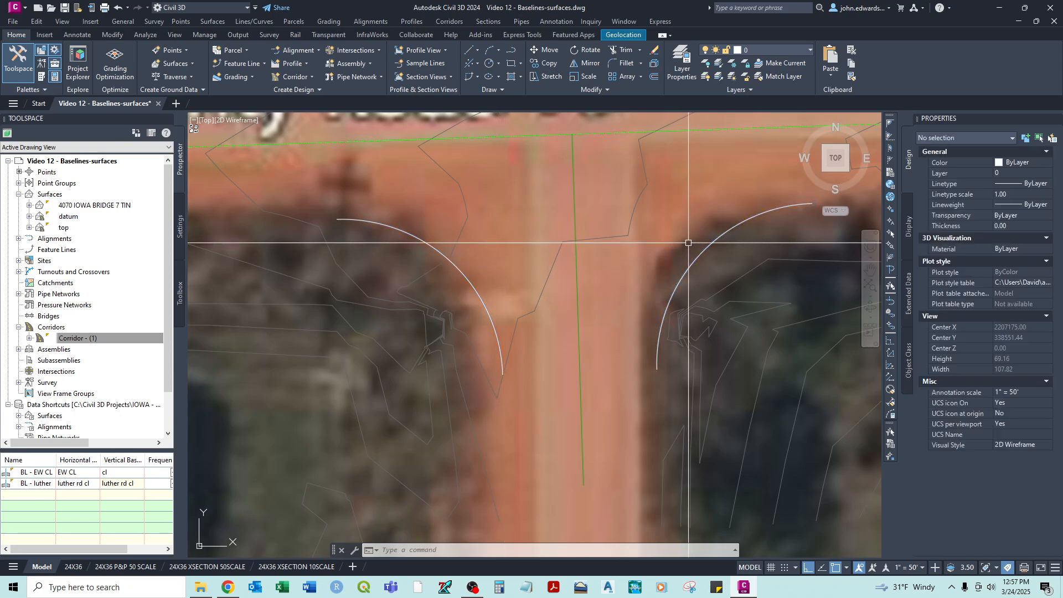
text(pe)
key(Return)
click(702, 245)
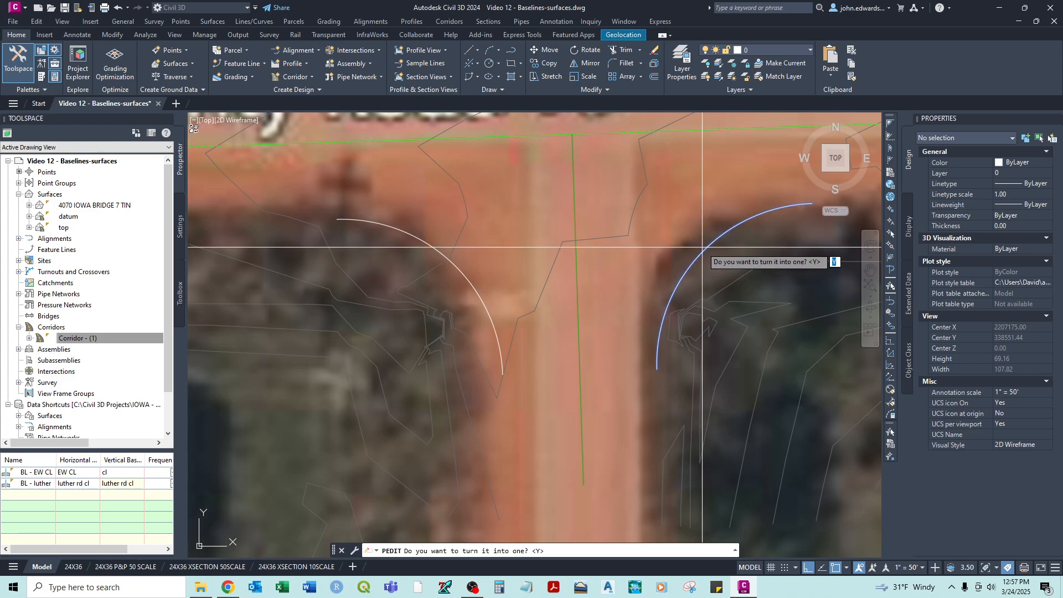
key(Return)
key(Return)
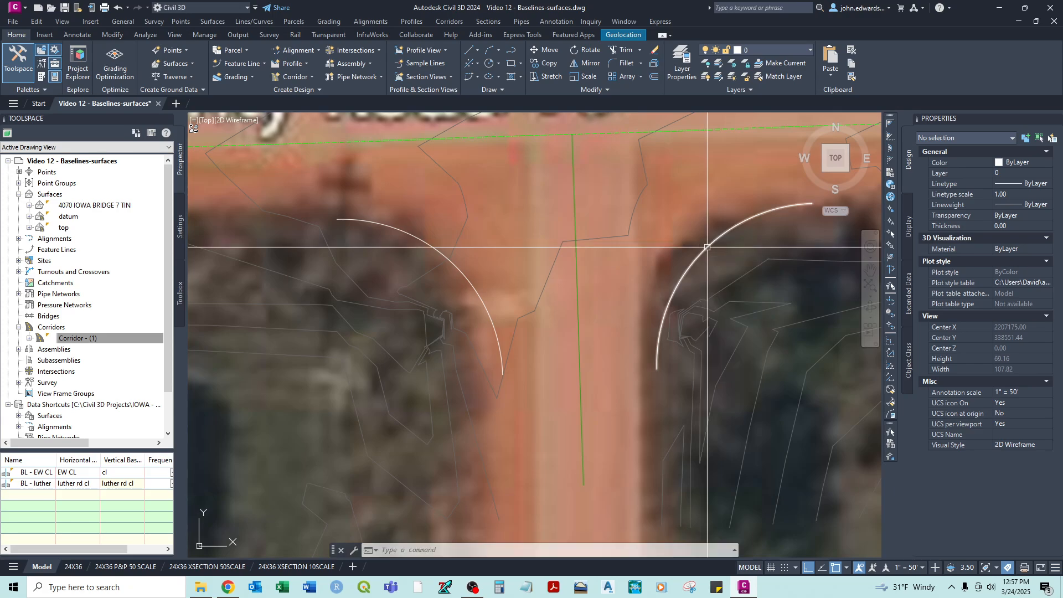
click(710, 247)
key(Escape)
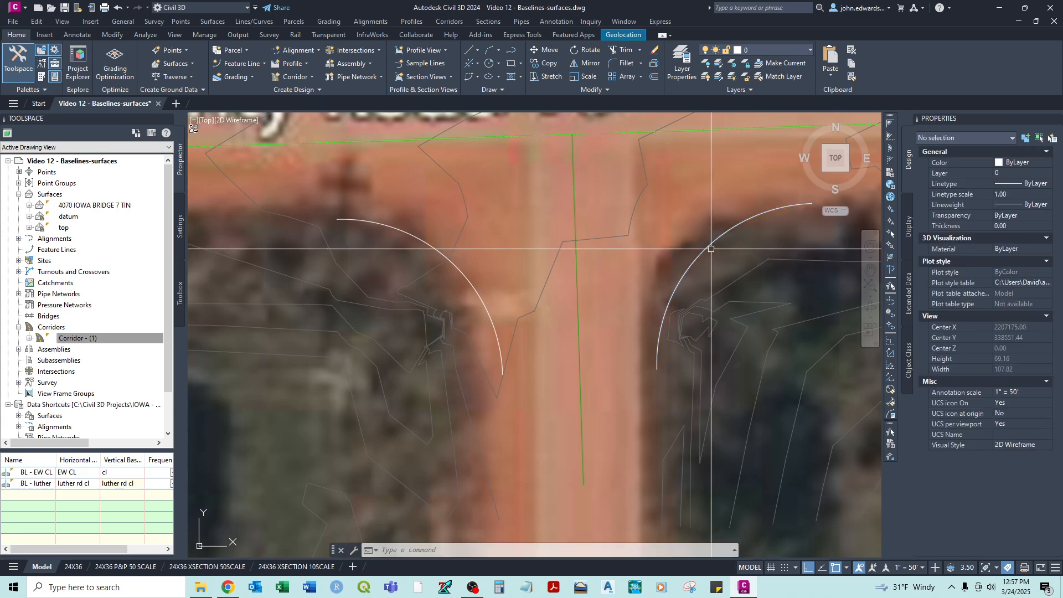
Redisplay the corridor linework around the two corner arcs at the N Luther Rd intersection.
scroll(636, 254, down, 5)
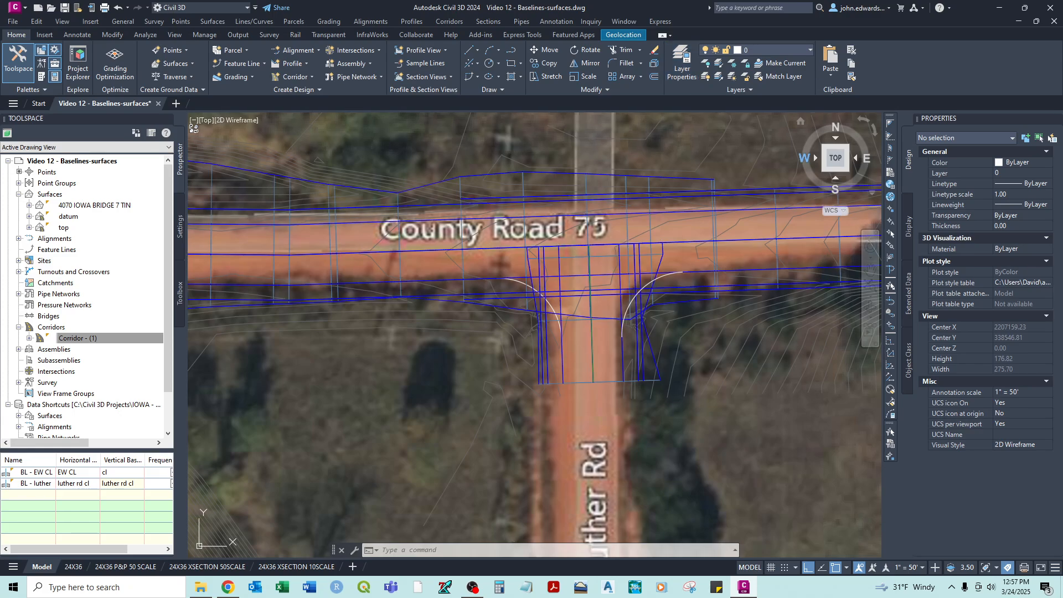
scroll(615, 249, up, 4)
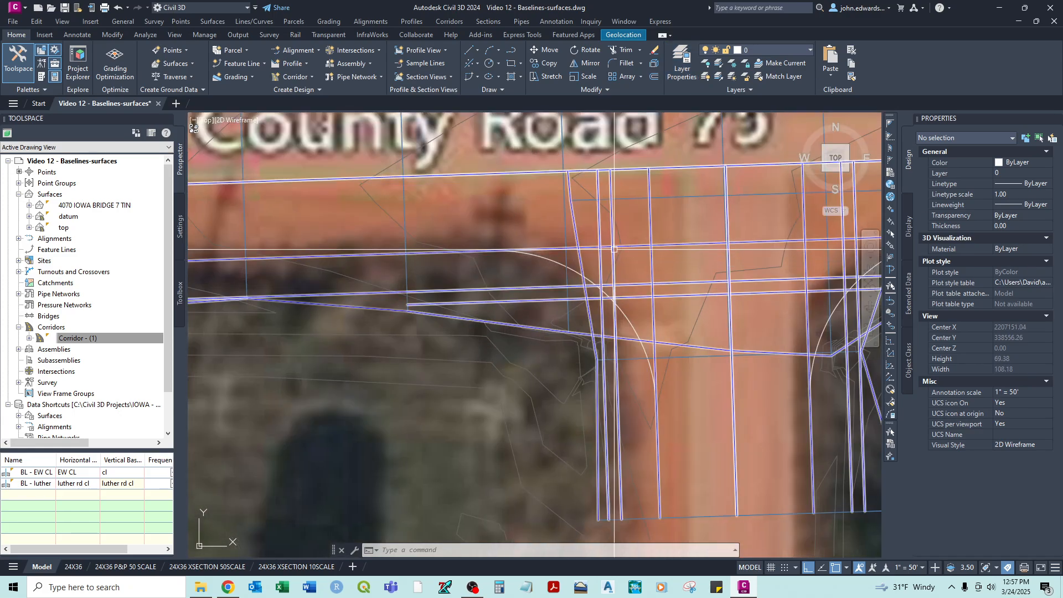
Move the start of the N Luther Rd corridor region back to the southern ends of the corner arcs.
middle_drag(614, 249, 479, 280)
click(528, 376)
mouse_move(559, 275)
middle_down()
mouse_move(525, 335)
mouse_move(489, 343)
middle_up()
scroll(525, 335, down, 2)
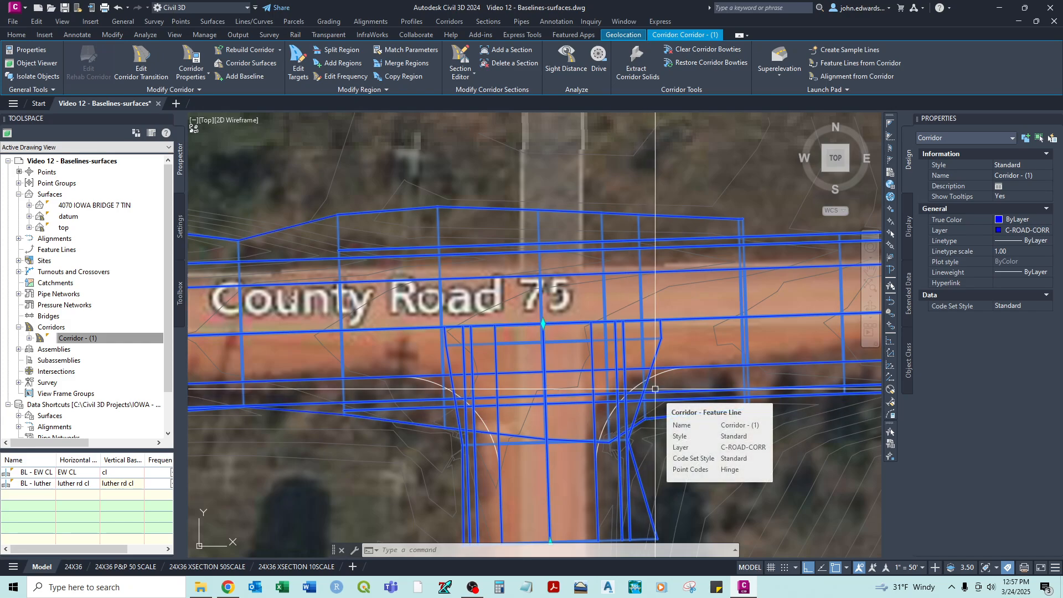
mouse_move(603, 421)
middle_down()
mouse_move(614, 263)
mouse_move(604, 302)
middle_up()
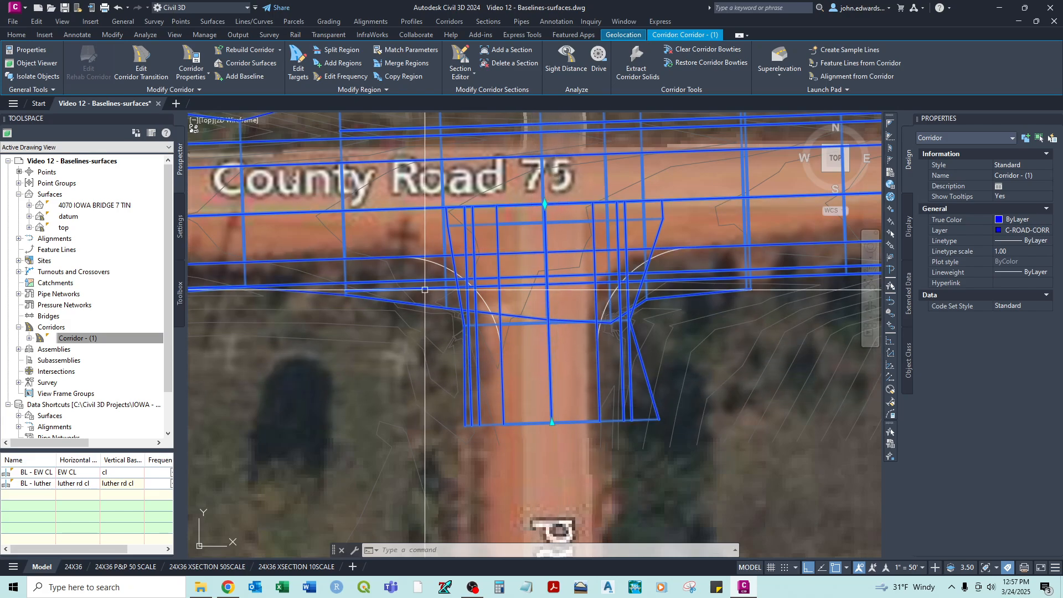
middle_drag(526, 276, 566, 345)
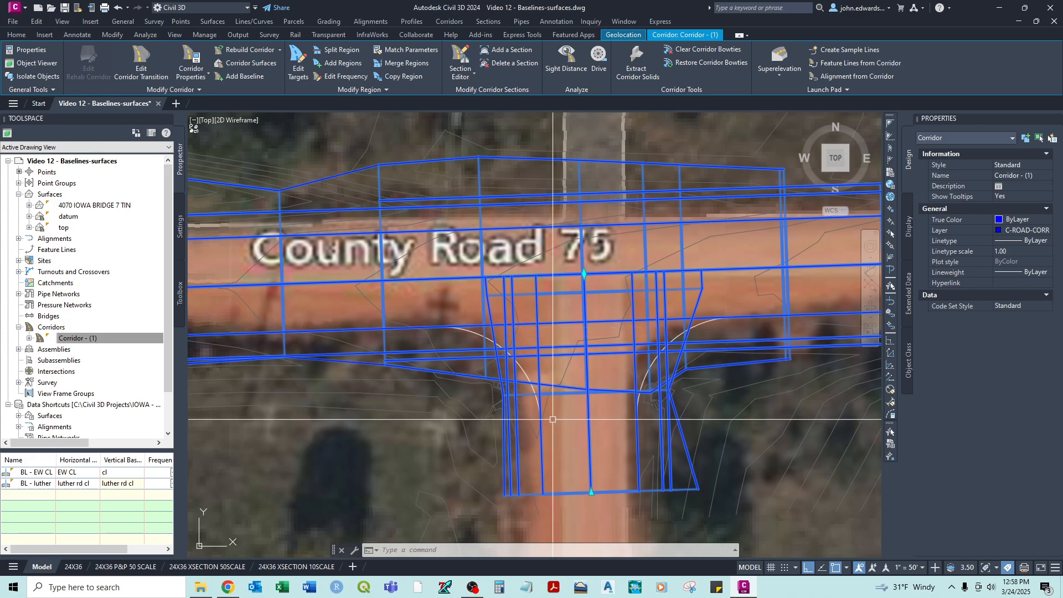
click(584, 274)
scroll(657, 395, up, 5)
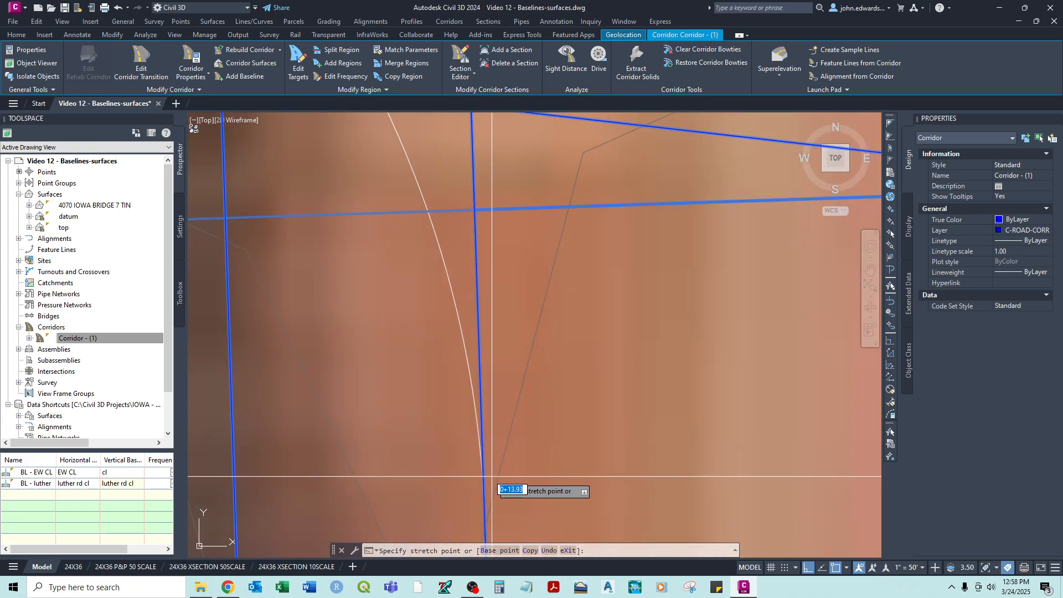
click(486, 515)
scroll(513, 425, down, 5)
scroll(528, 401, down, 2)
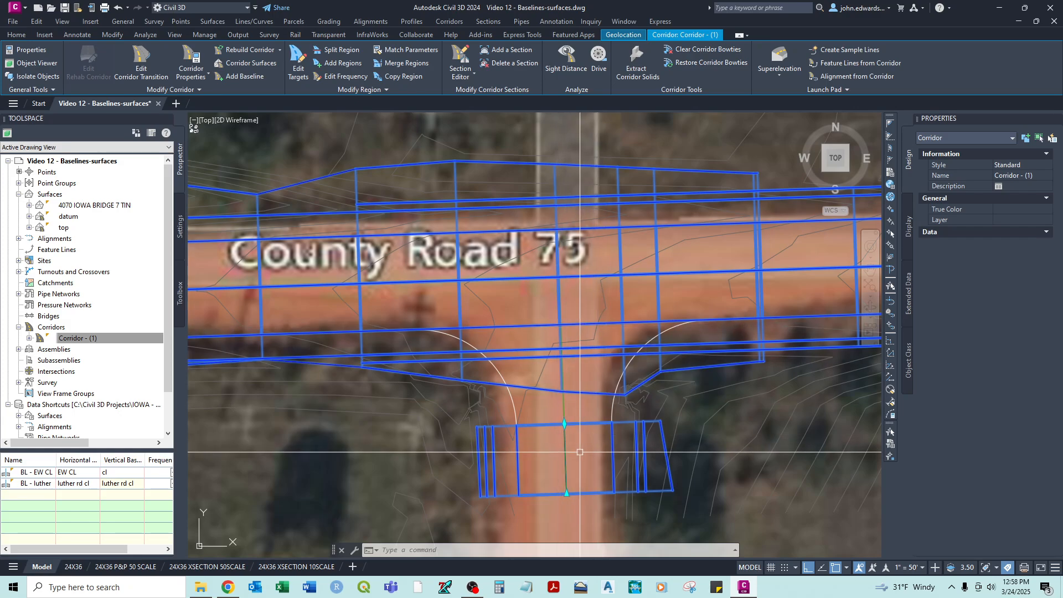
Split the County Road 75 corridor region at station 4+88.30, at the west corner arc's end, and close the Panorama window.
scroll(576, 415, down, 3)
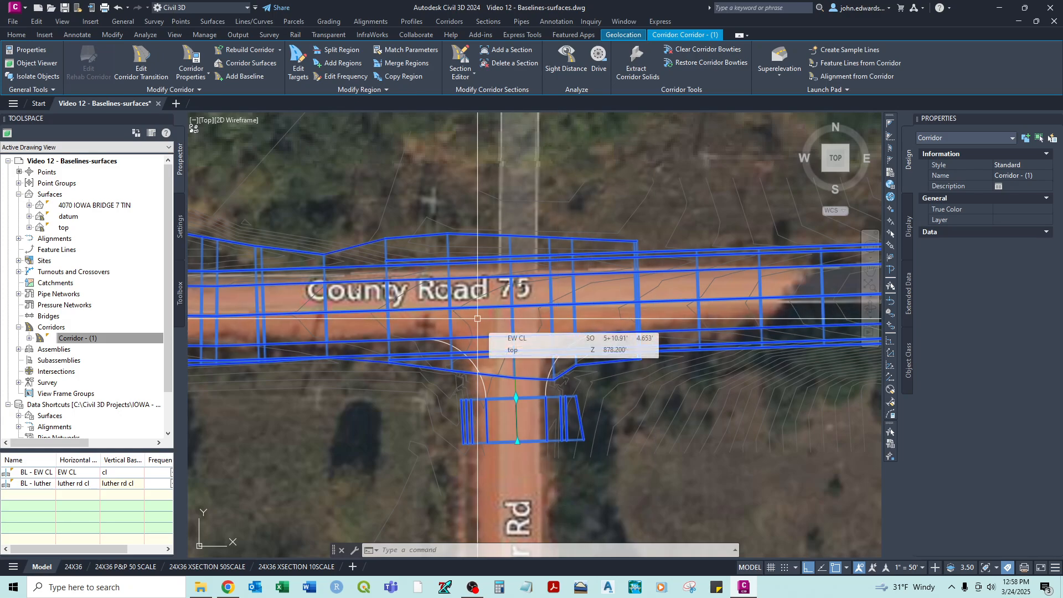
click(342, 51)
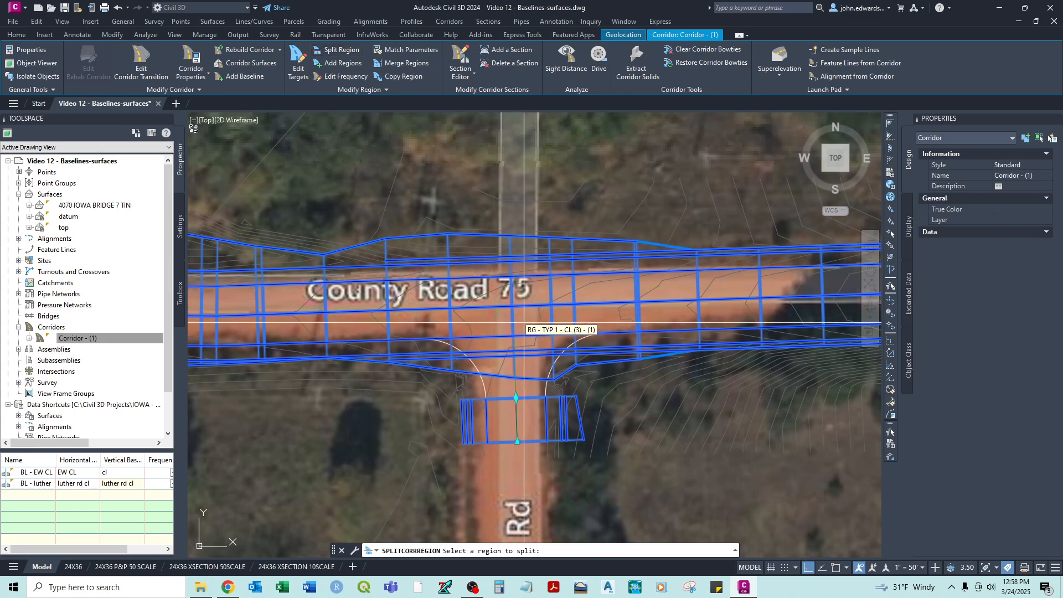
scroll(524, 322, up, 6)
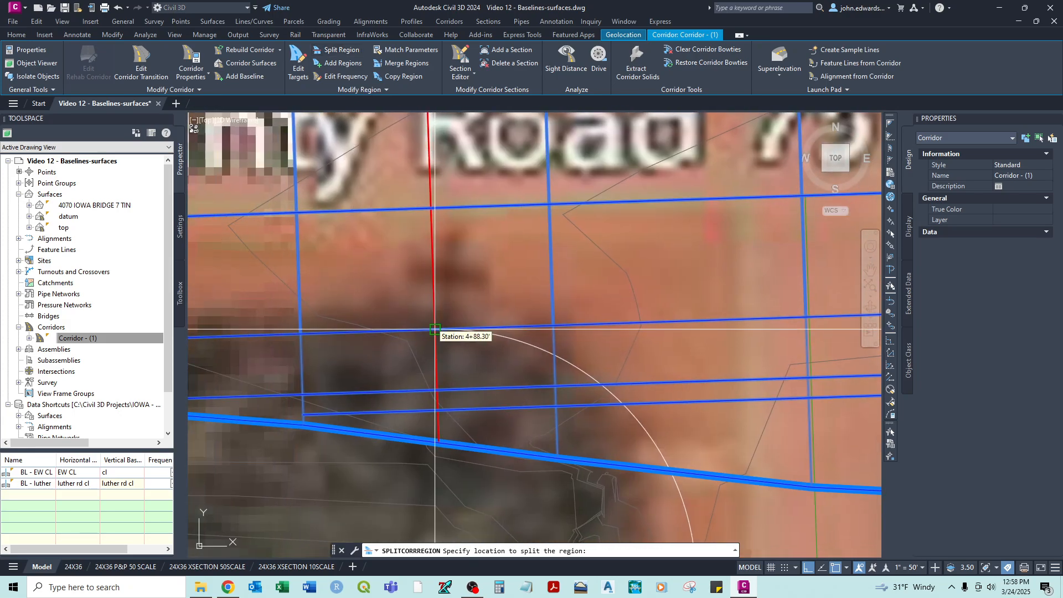
click(434, 328)
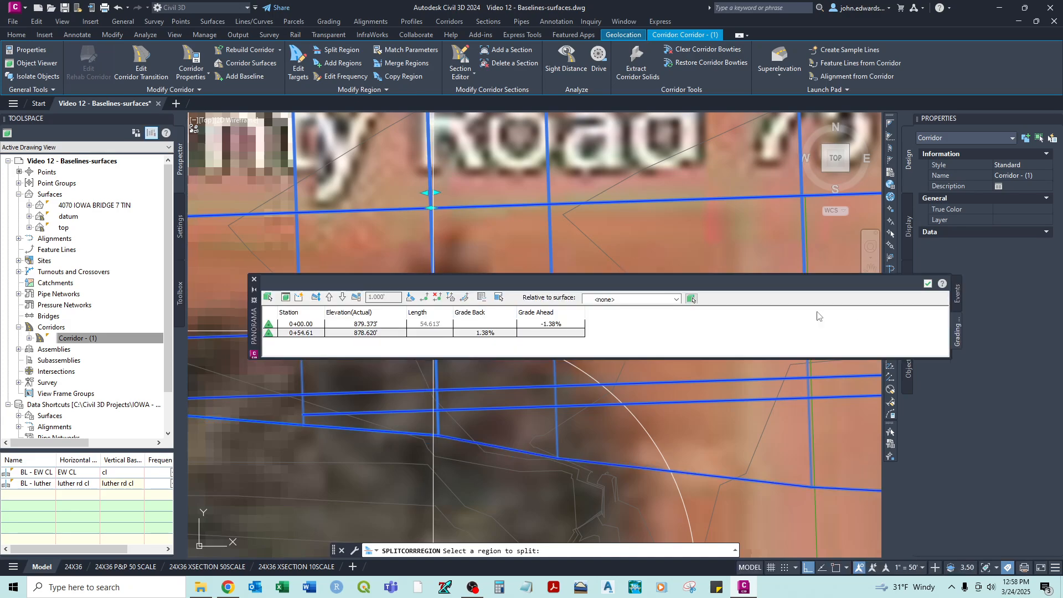
click(254, 279)
Split the County Road 75 region again at station 5+62.30, snapping to the endpoint of the east corner arc.
middle_drag(852, 293, 494, 290)
scroll(494, 290, down, 2)
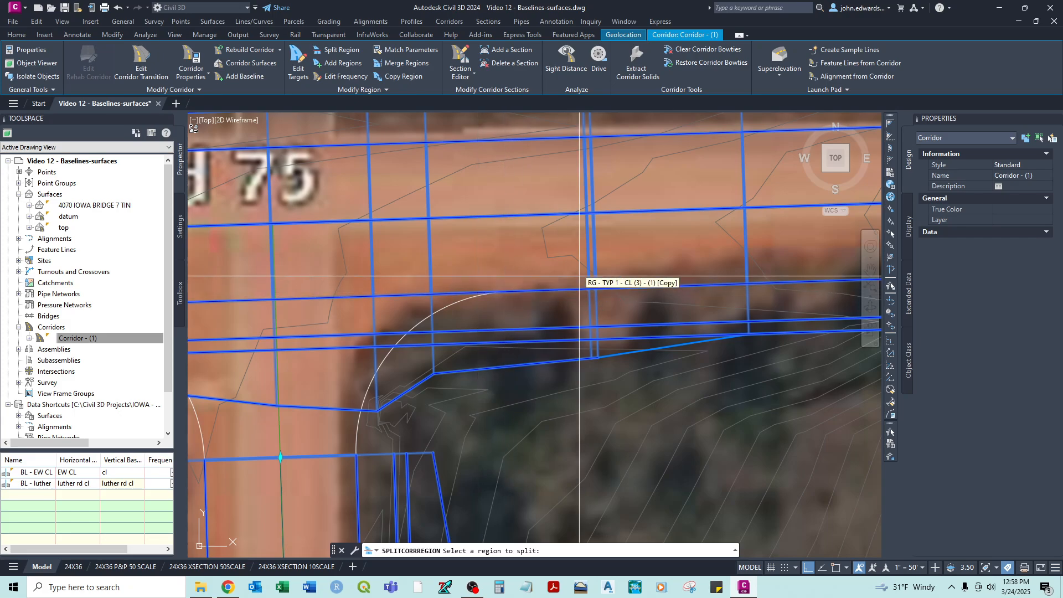
key(F3)
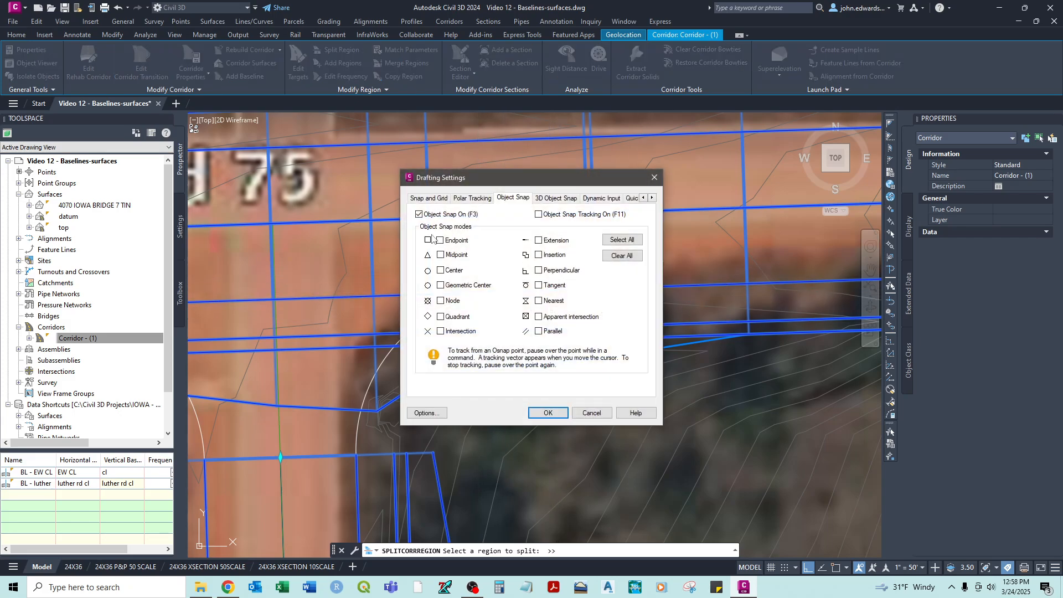
click(547, 412)
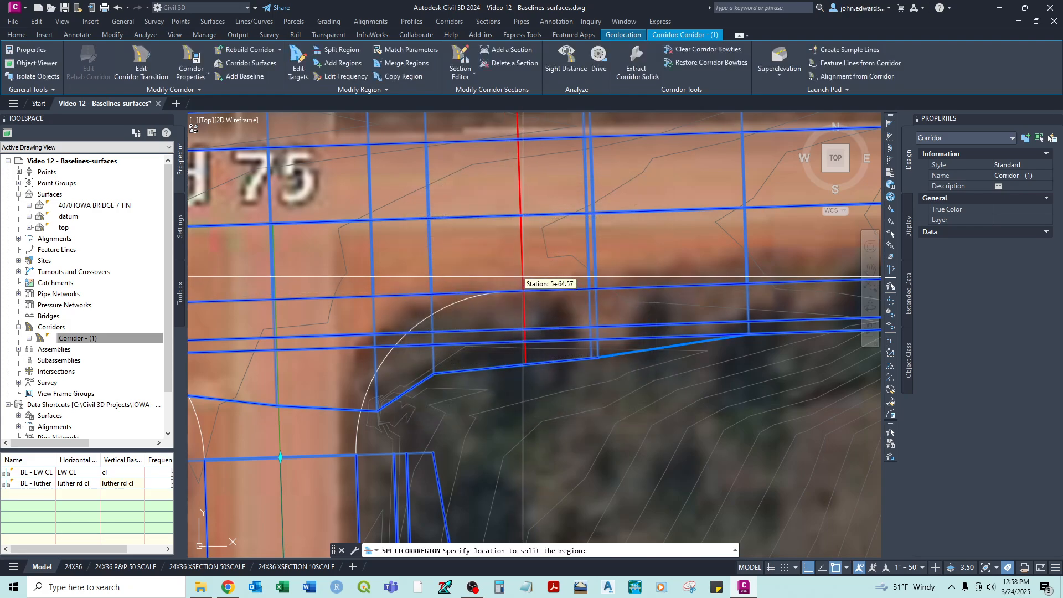
click(523, 276)
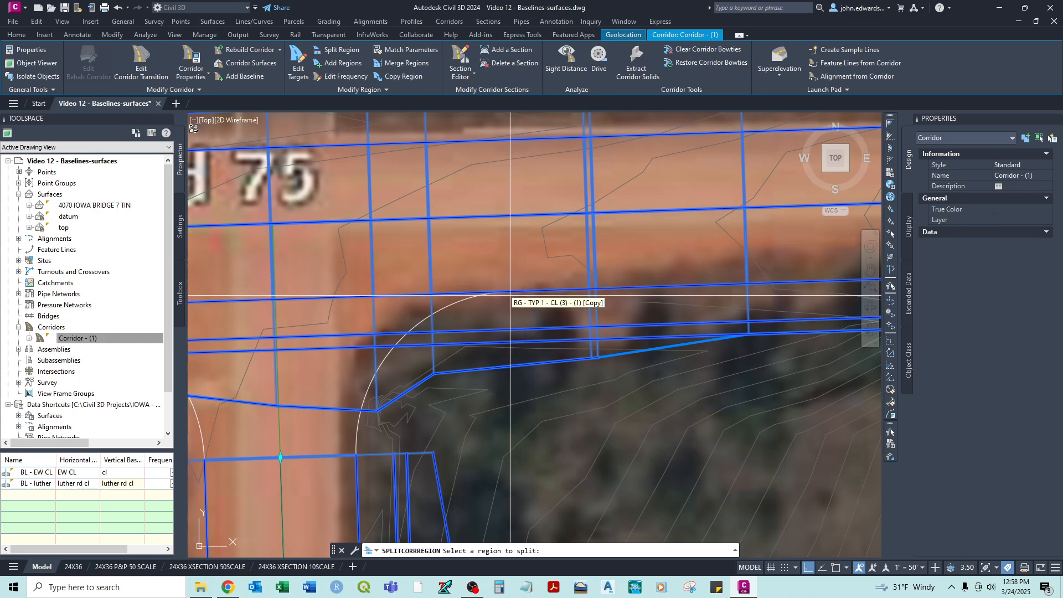
key(F3)
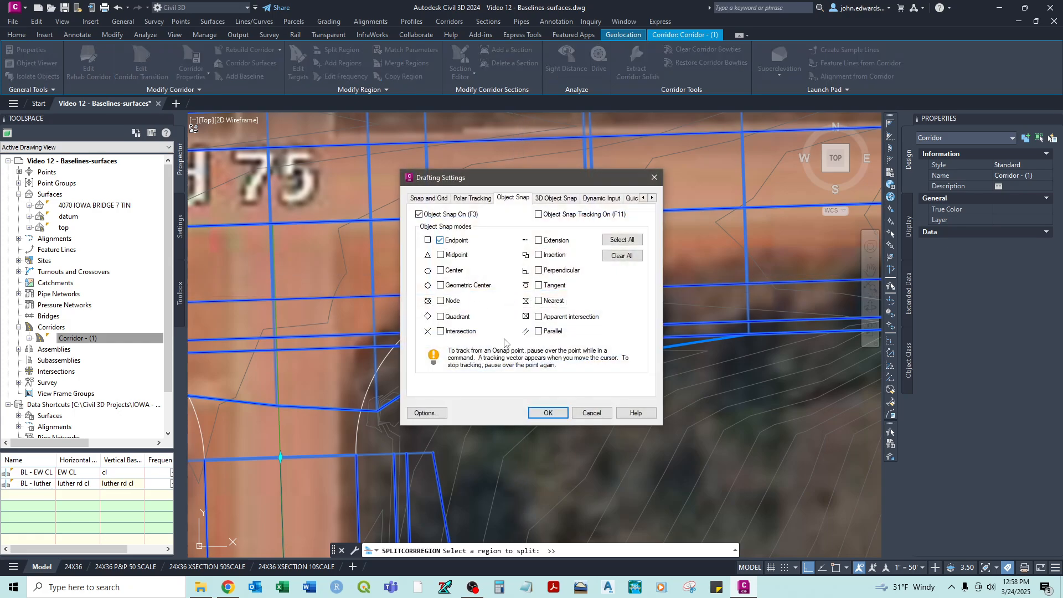
click(545, 413)
click(510, 291)
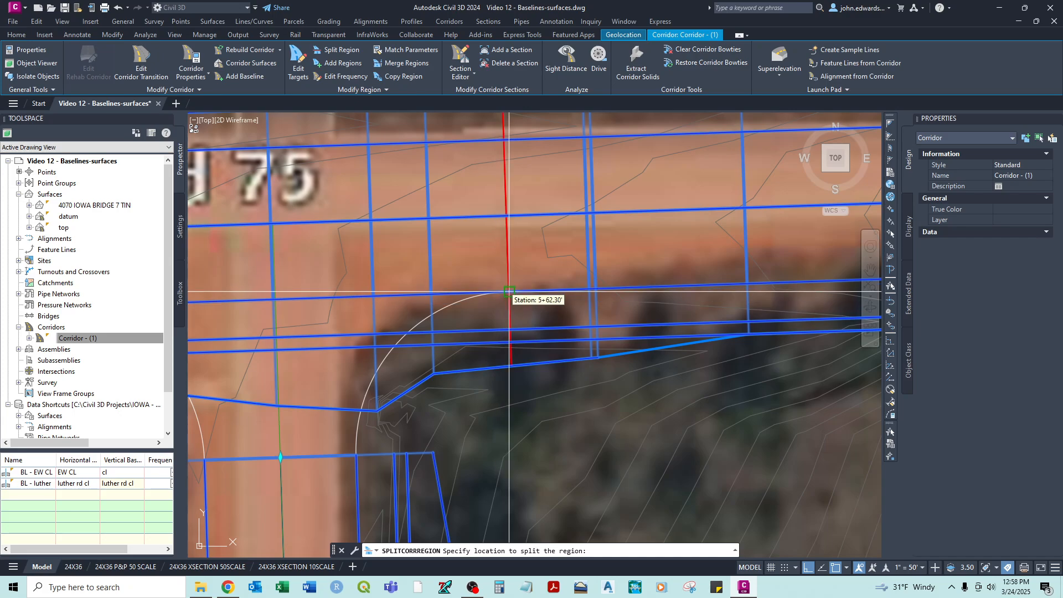
click(510, 291)
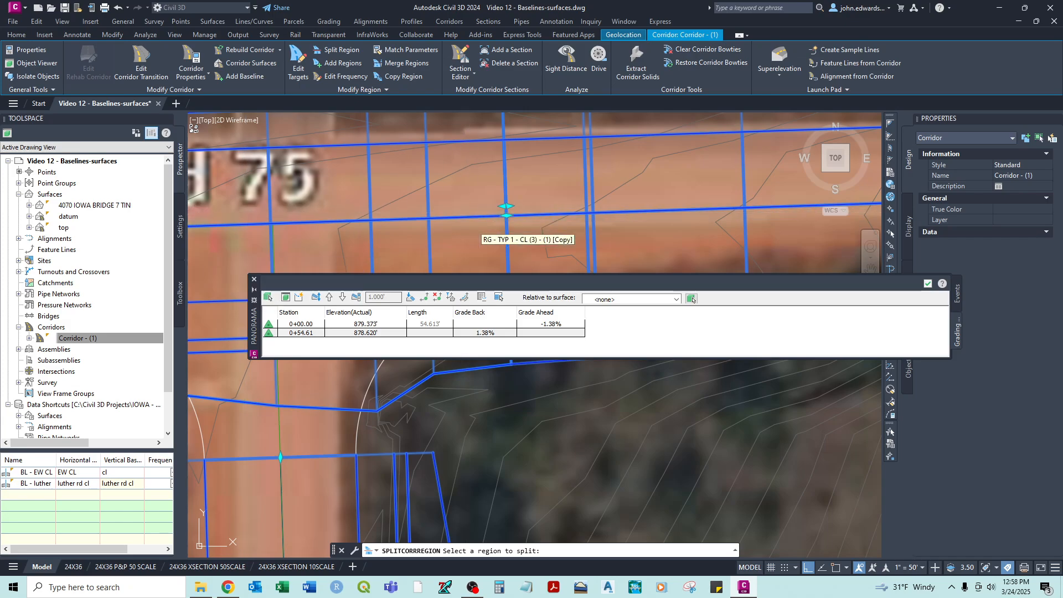
key(Escape)
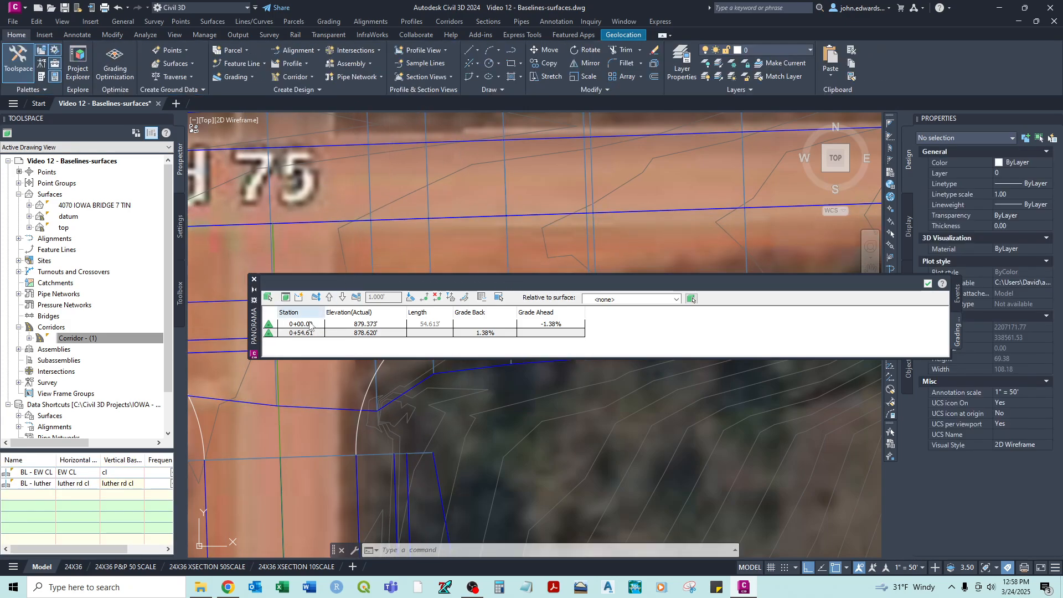
drag(256, 340, 1062, 398)
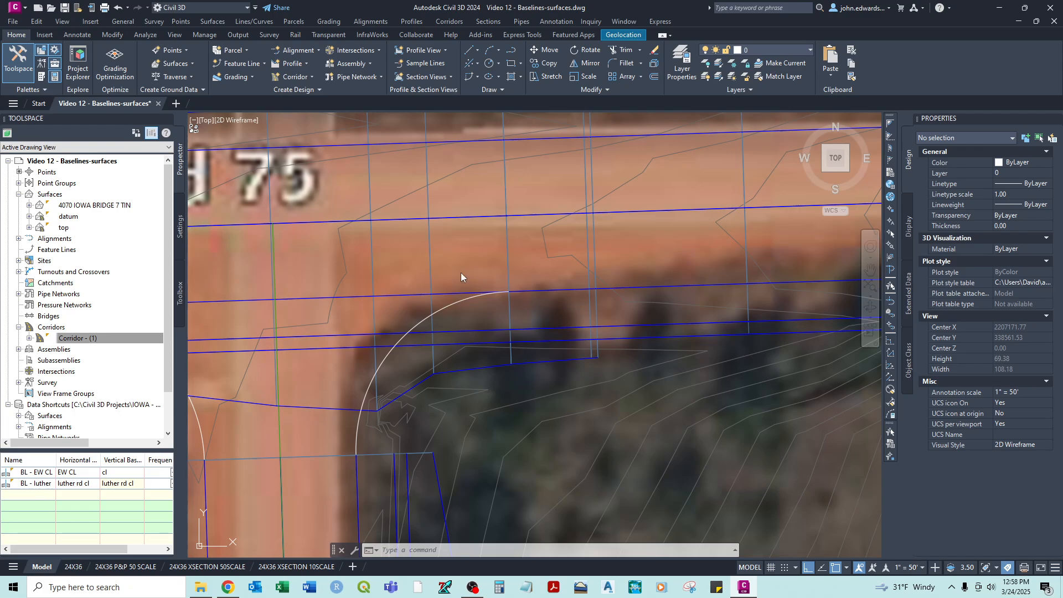
Turn off the EW CL region from 4+88.30 to 5+62.30 in the corridor properties and rebuild the corridor.
scroll(461, 277, down, 5)
scroll(313, 319, up, 2)
click(312, 319)
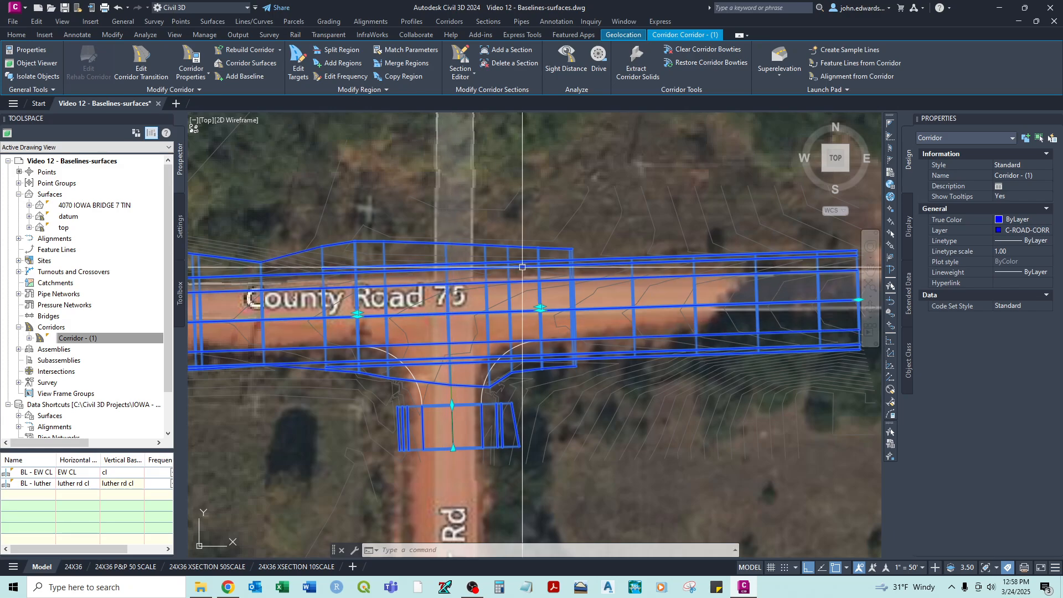
click(196, 50)
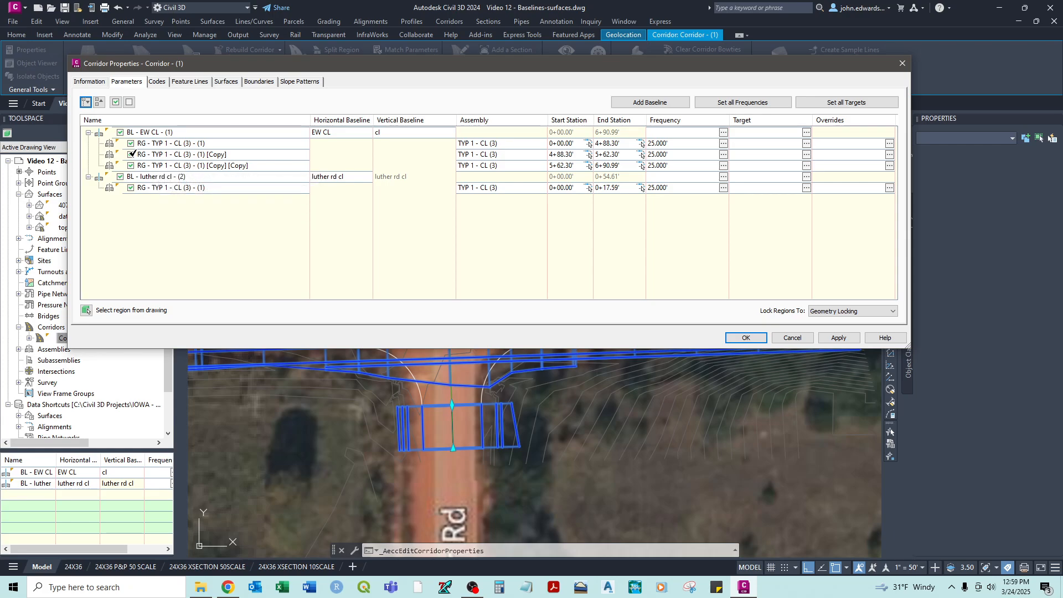
click(133, 155)
click(744, 338)
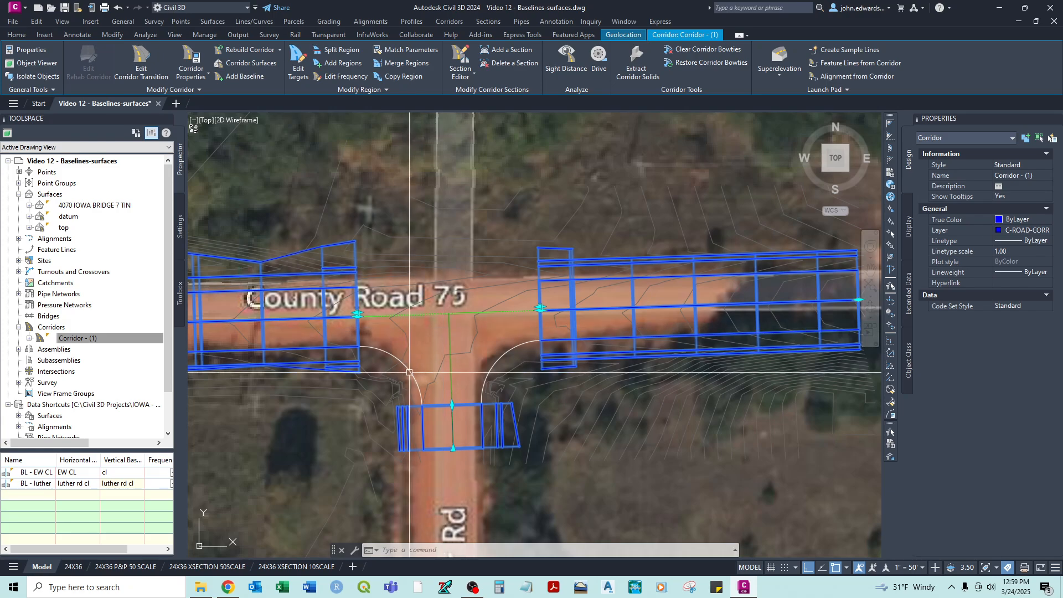
scroll(419, 354, up, 2)
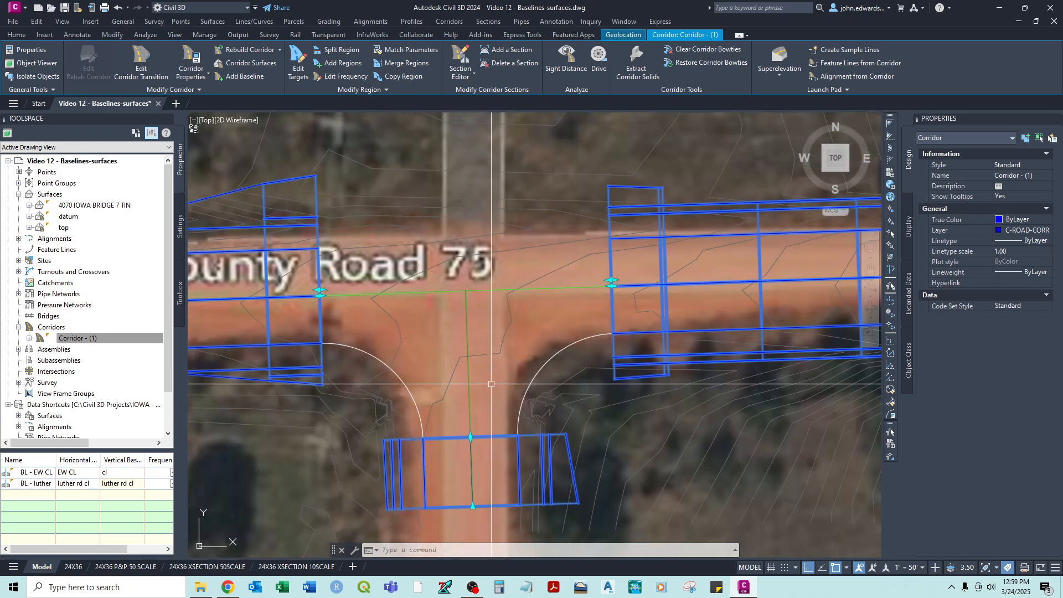
key(Escape)
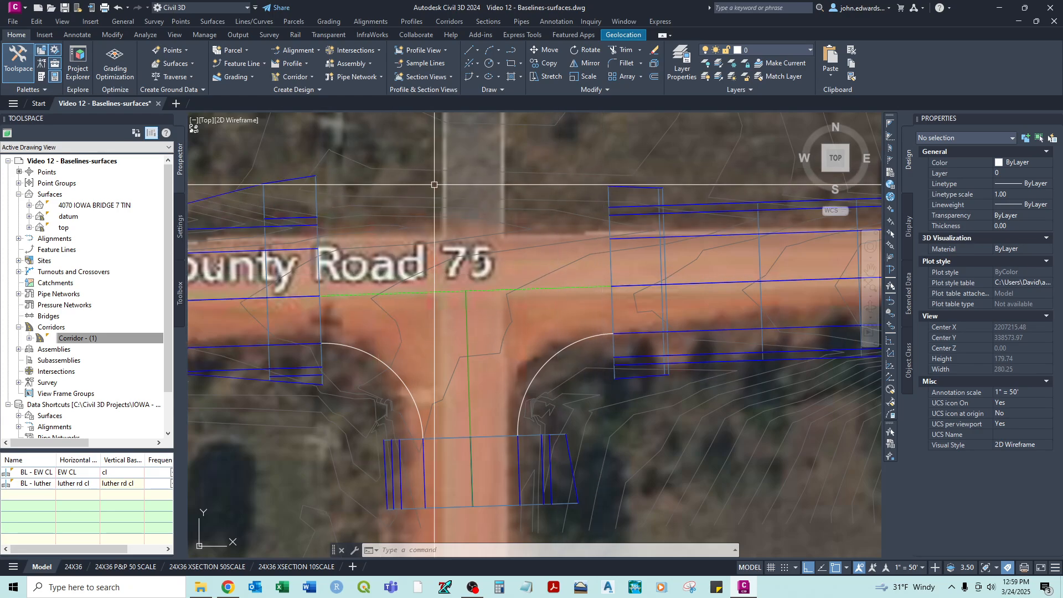
Close the Toolspace and divide the model view into two vertical viewports, with the intersection framed in one.
mouse_move(585, 273)
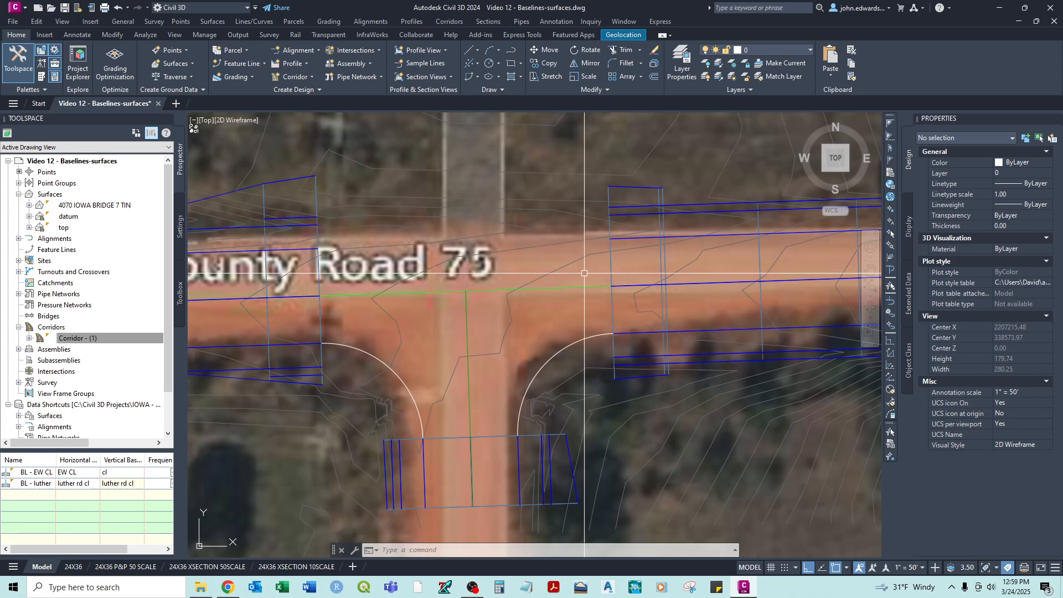
middle_drag(371, 327, 412, 222)
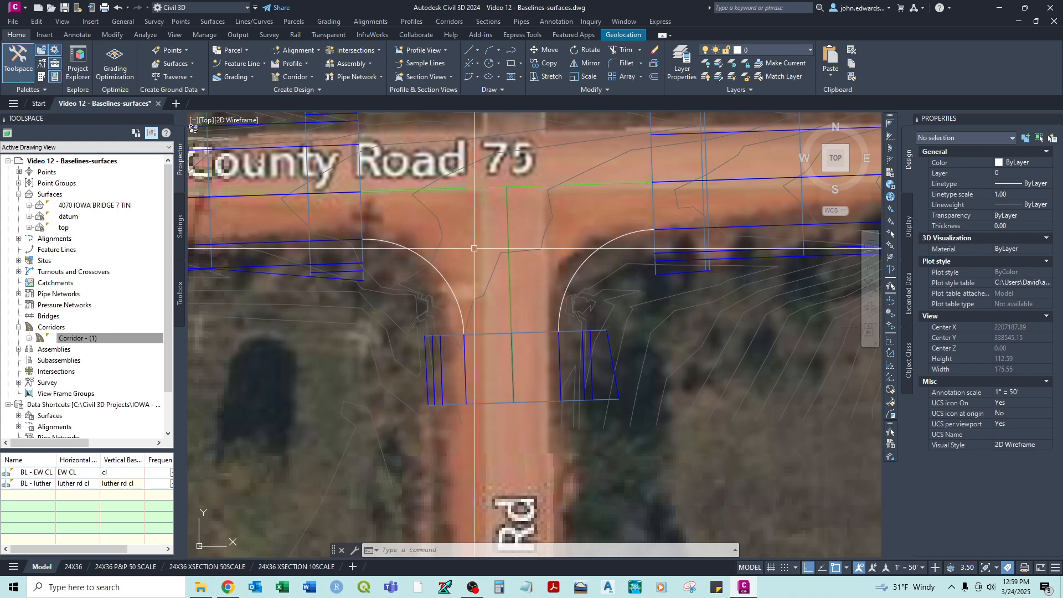
mouse_move(473, 248)
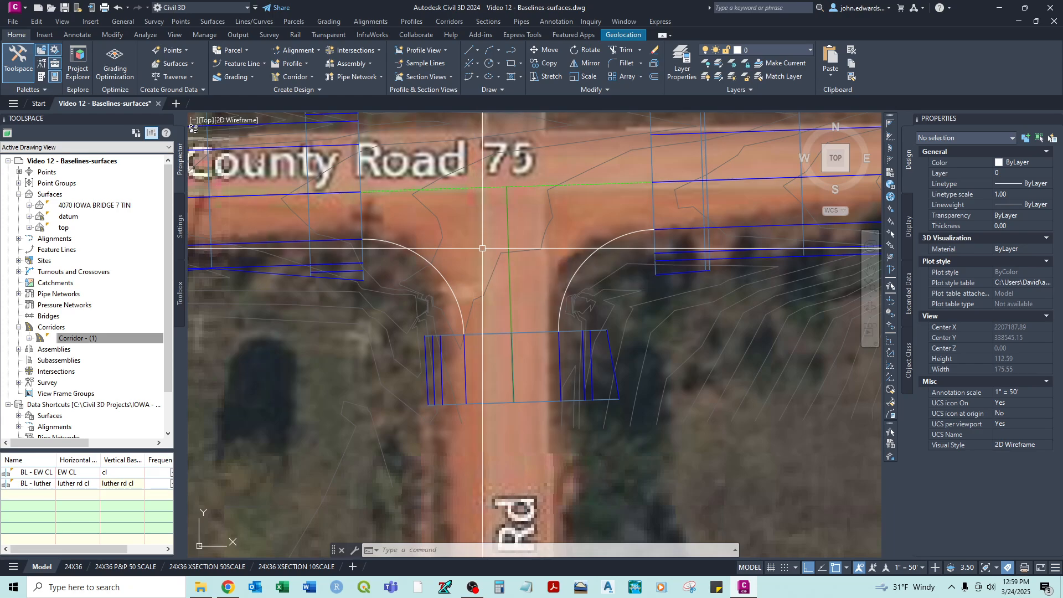
scroll(489, 260, down, 2)
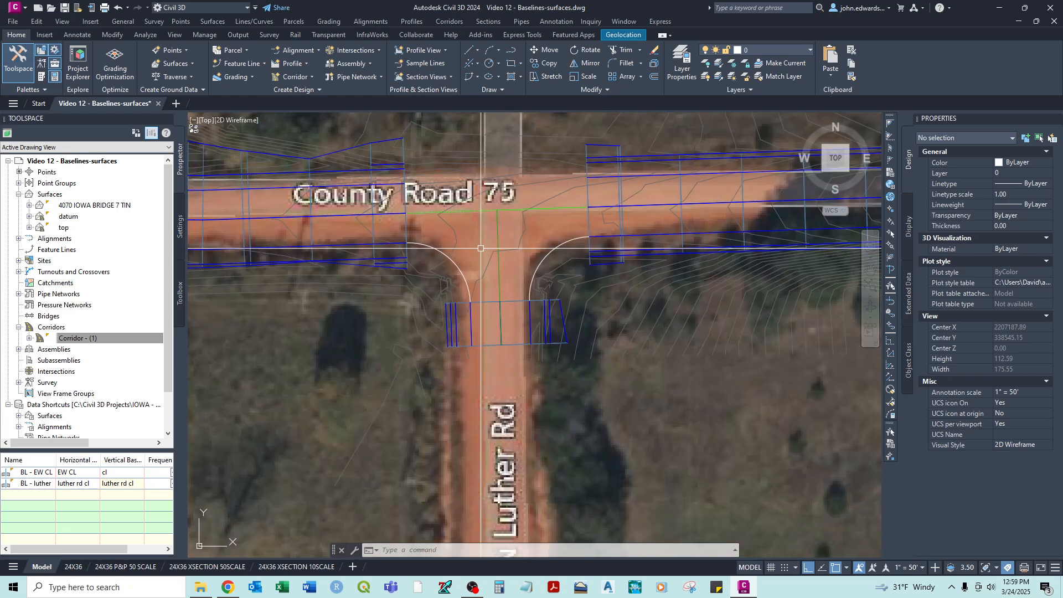
mouse_move(497, 268)
middle_down()
mouse_move(400, 286)
mouse_move(366, 306)
middle_up()
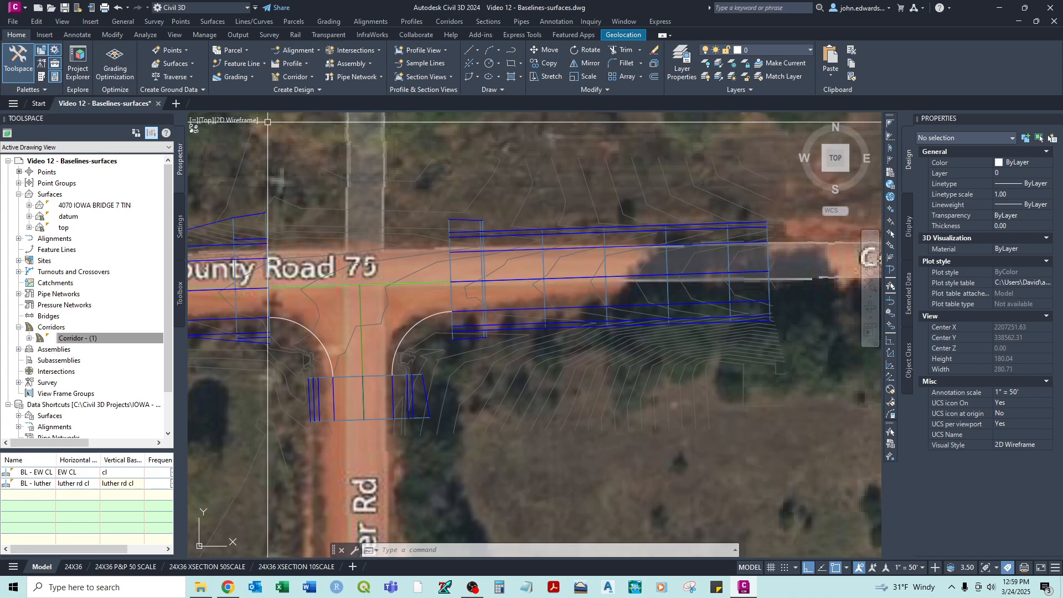
click(168, 118)
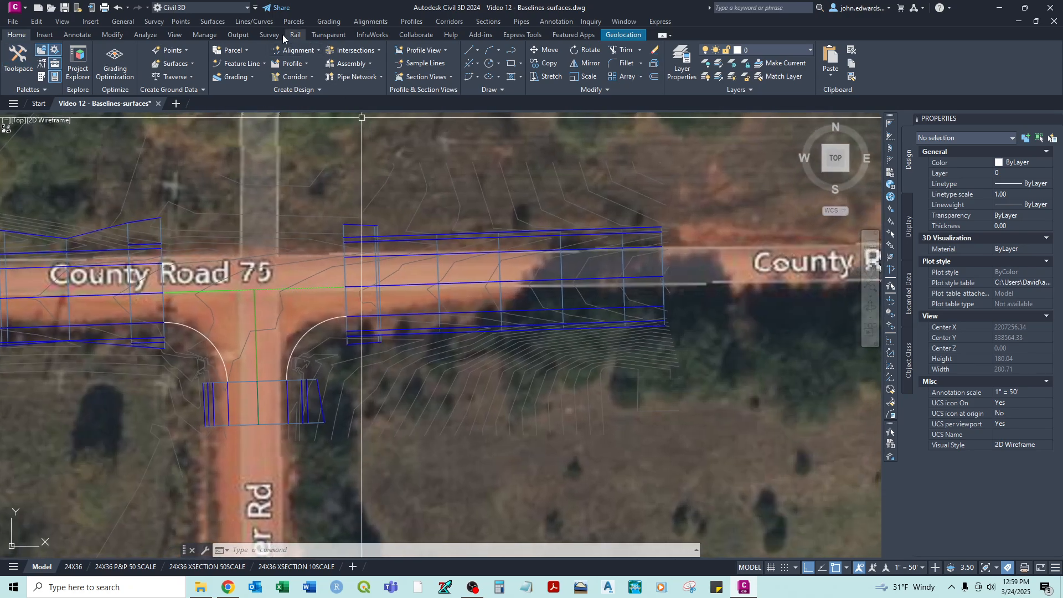
click(176, 35)
click(451, 80)
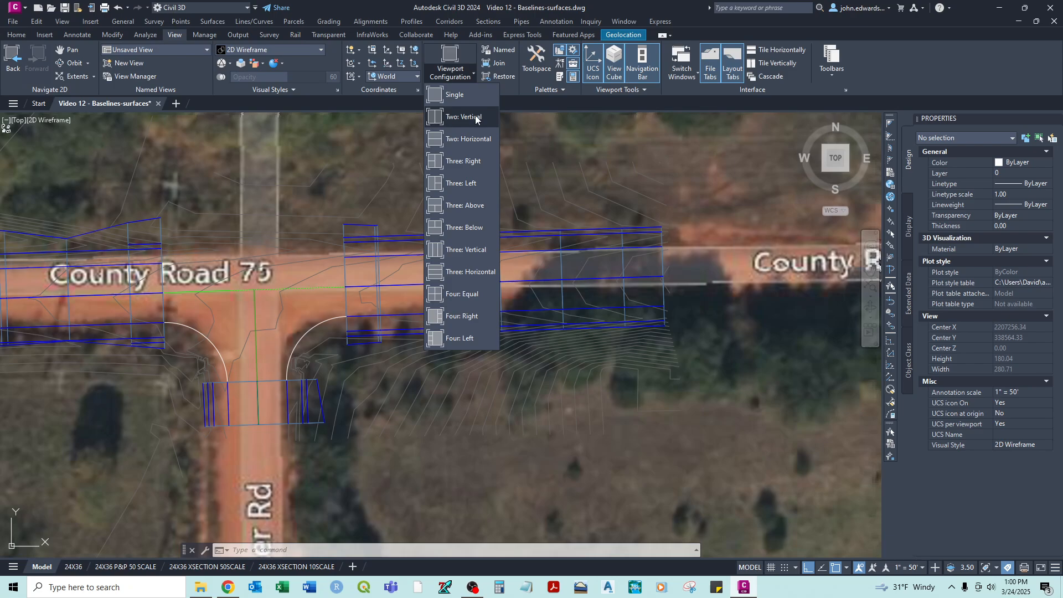
click(462, 115)
scroll(189, 382, up, 2)
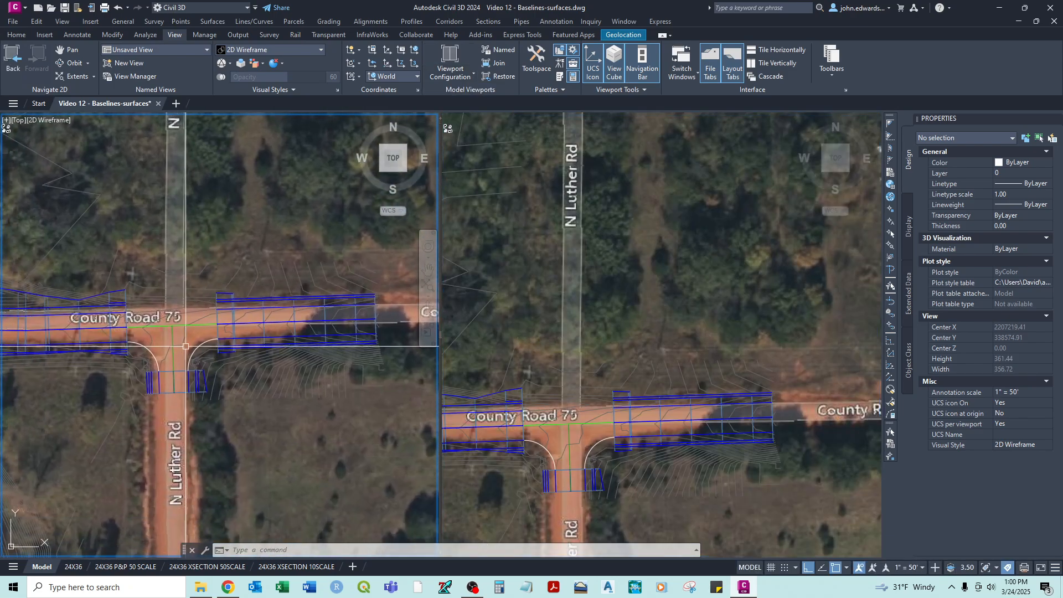
Copy the complete road assembly about 35 units straight below the original.
click(712, 323)
scroll(712, 320, down, 10)
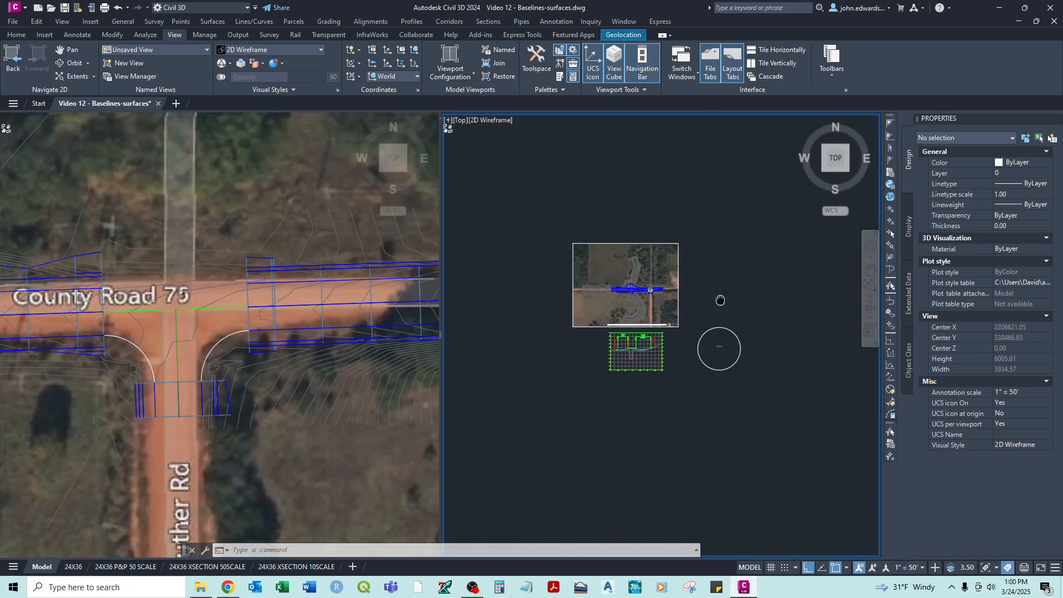
scroll(726, 316, up, 8)
middle_drag(750, 281, 677, 300)
scroll(677, 300, up, 2)
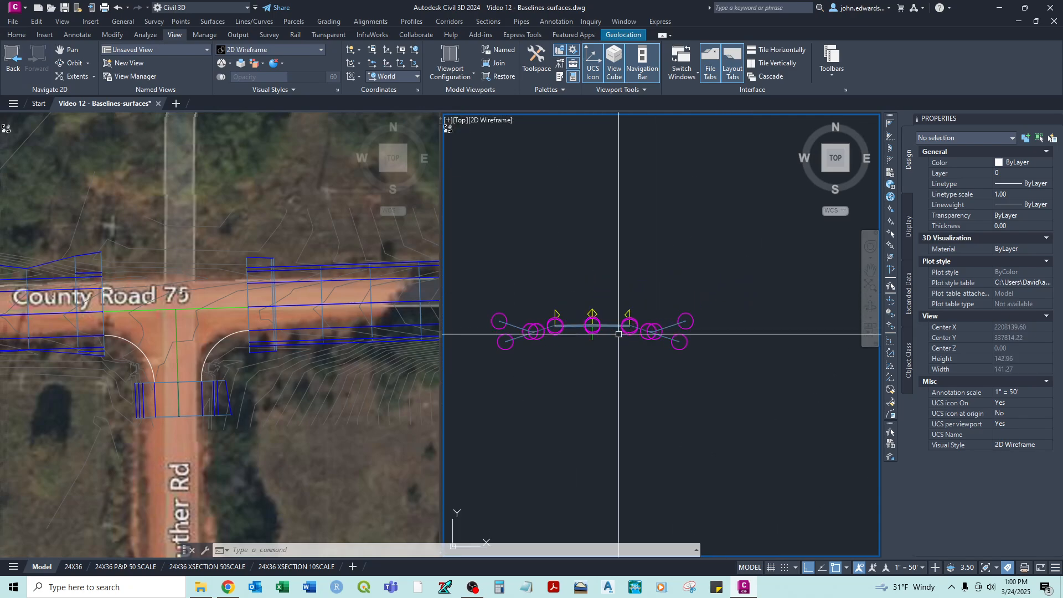
middle_drag(605, 349, 642, 276)
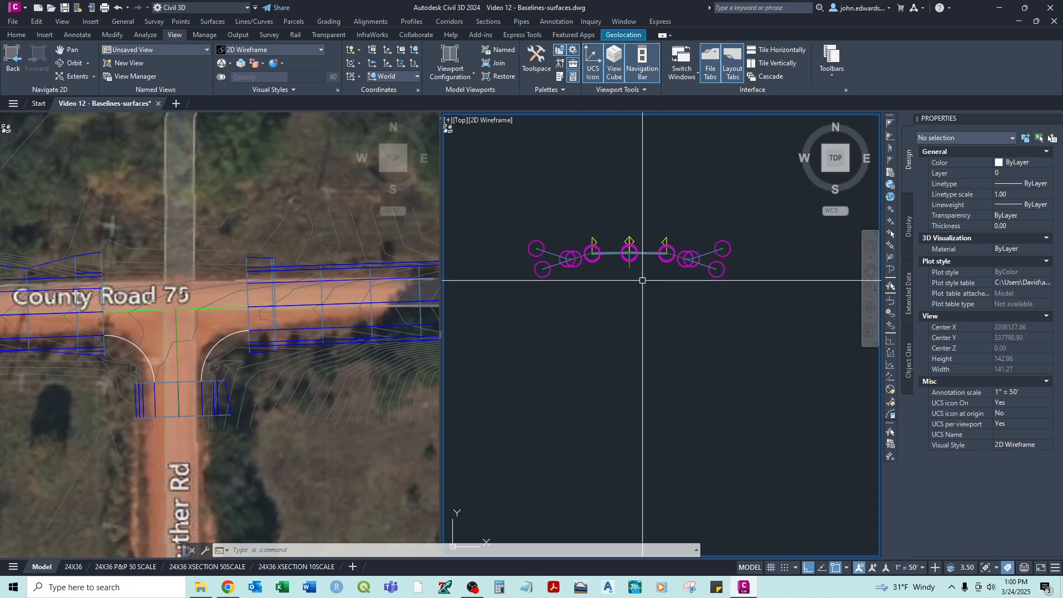
text(o)
key(Return)
click(508, 204)
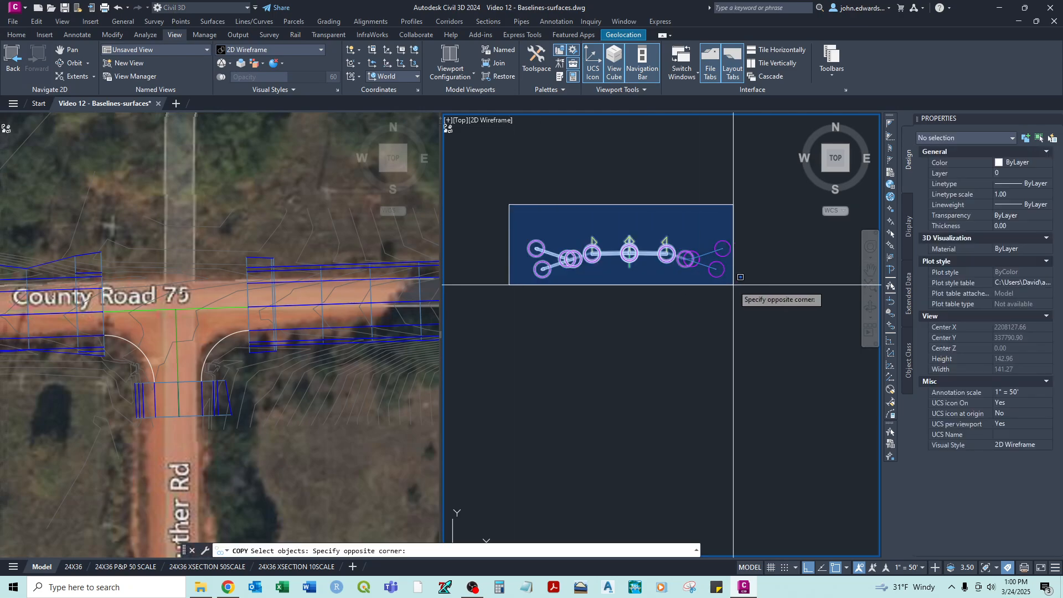
click(769, 299)
key(Return)
click(774, 268)
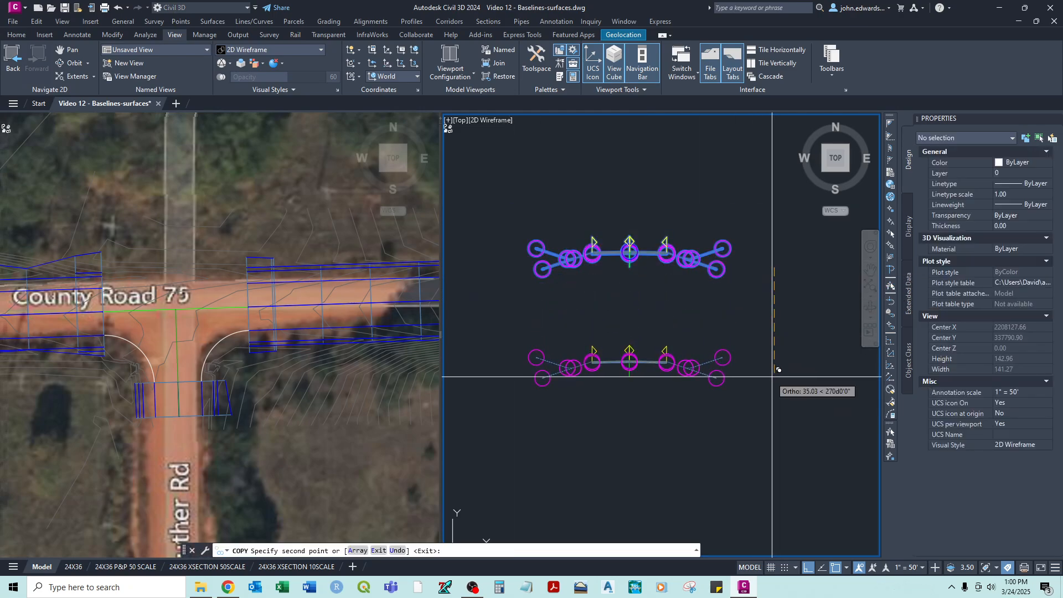
click(773, 376)
key(Return)
Delete all the subassemblies on the right side of the copied assembly, from the outer slopes in to the lane.
click(222, 323)
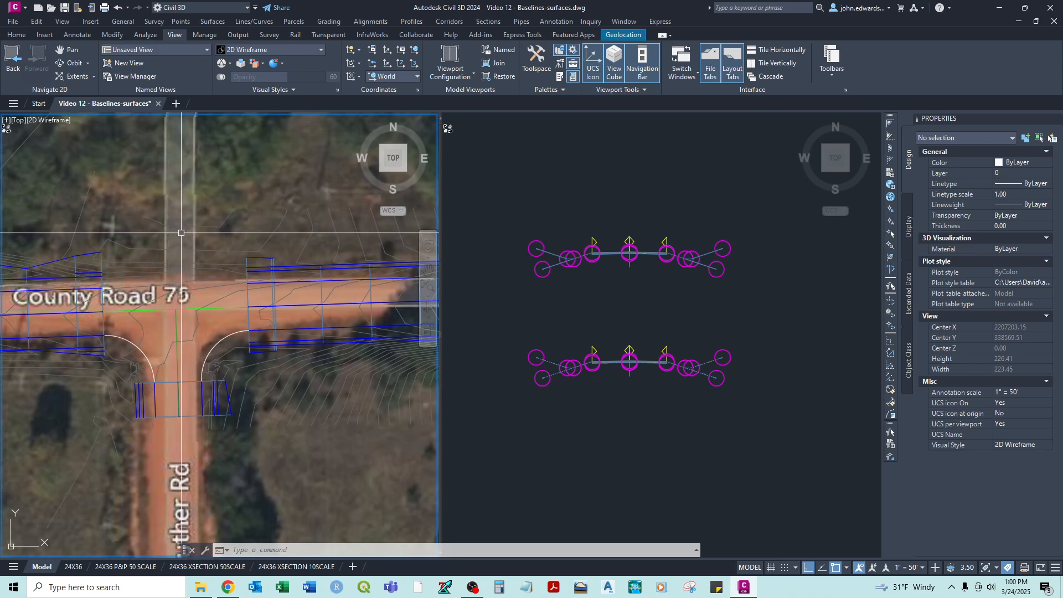
click(632, 299)
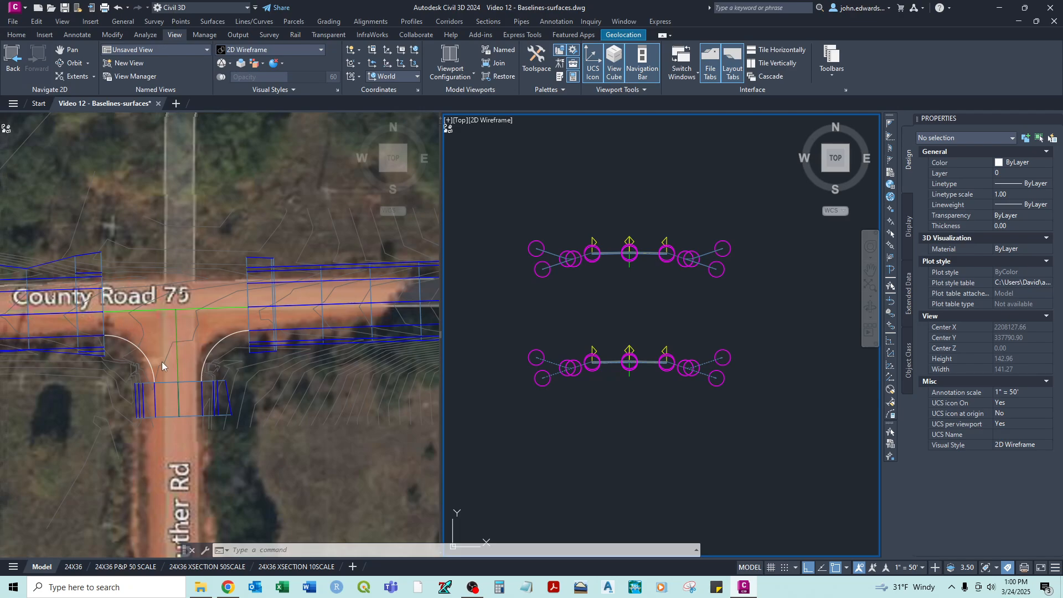
scroll(687, 360, up, 2)
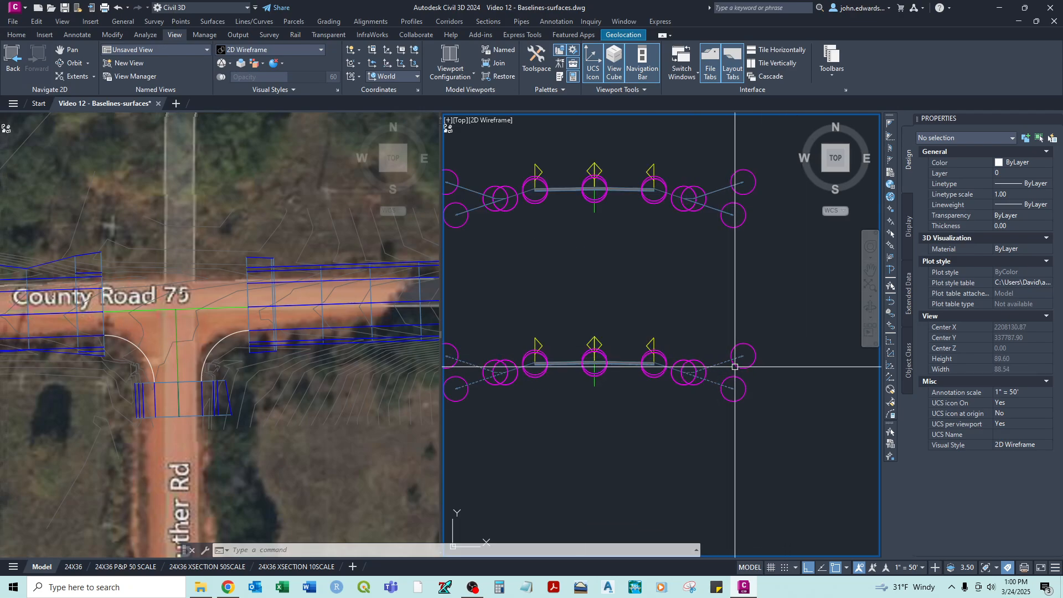
click(722, 371)
click(696, 366)
key(Delete)
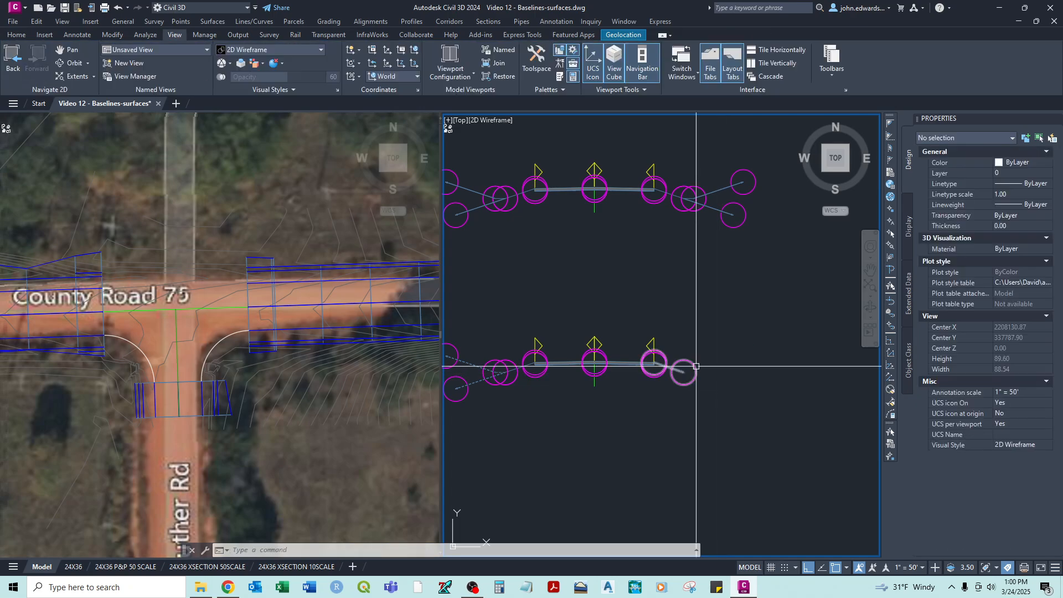
click(685, 367)
key(Delete)
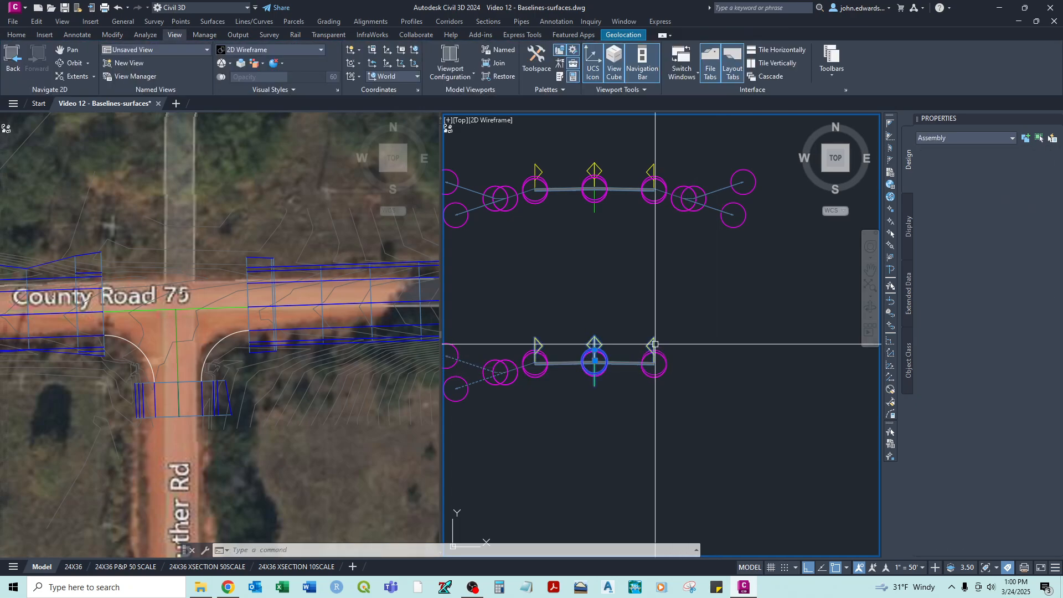
click(660, 359)
key(Delete)
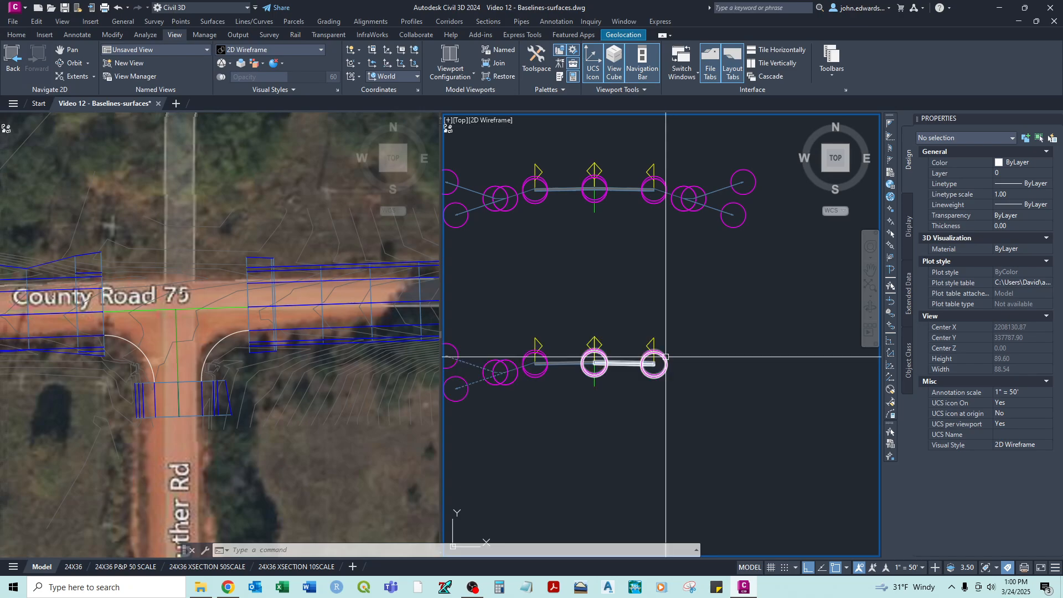
click(665, 357)
key(Delete)
Rename the copied assembly as TYP 1 - no rt.
scroll(594, 353, up, 2)
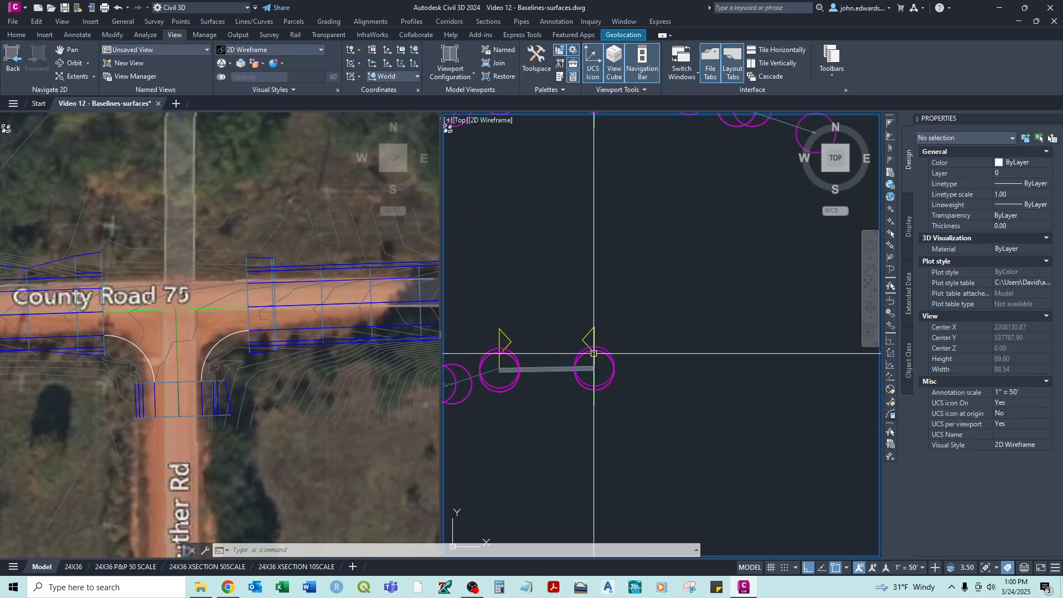
click(595, 334)
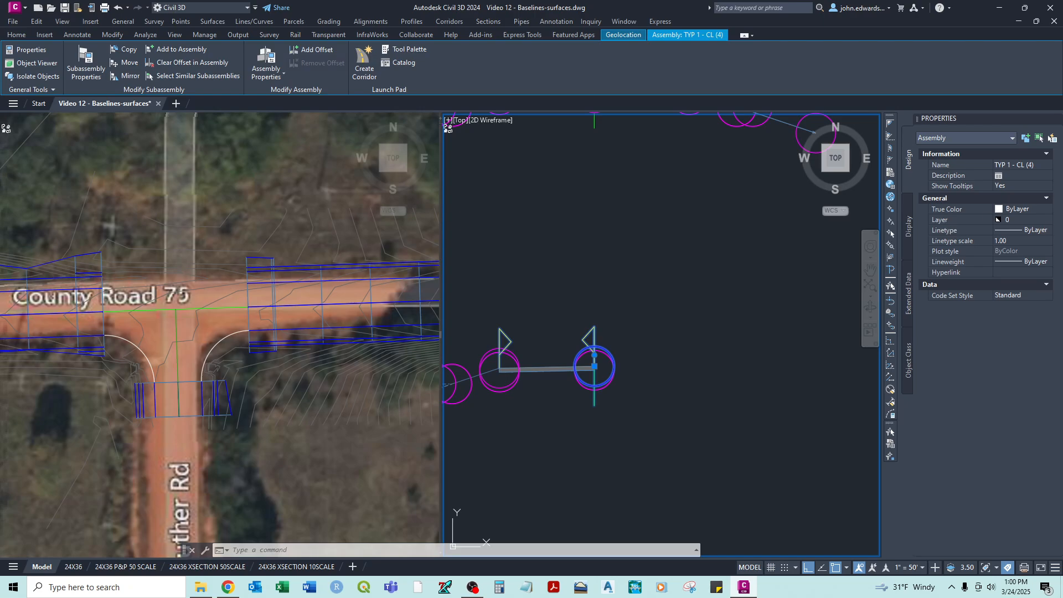
click(1028, 173)
click(596, 255)
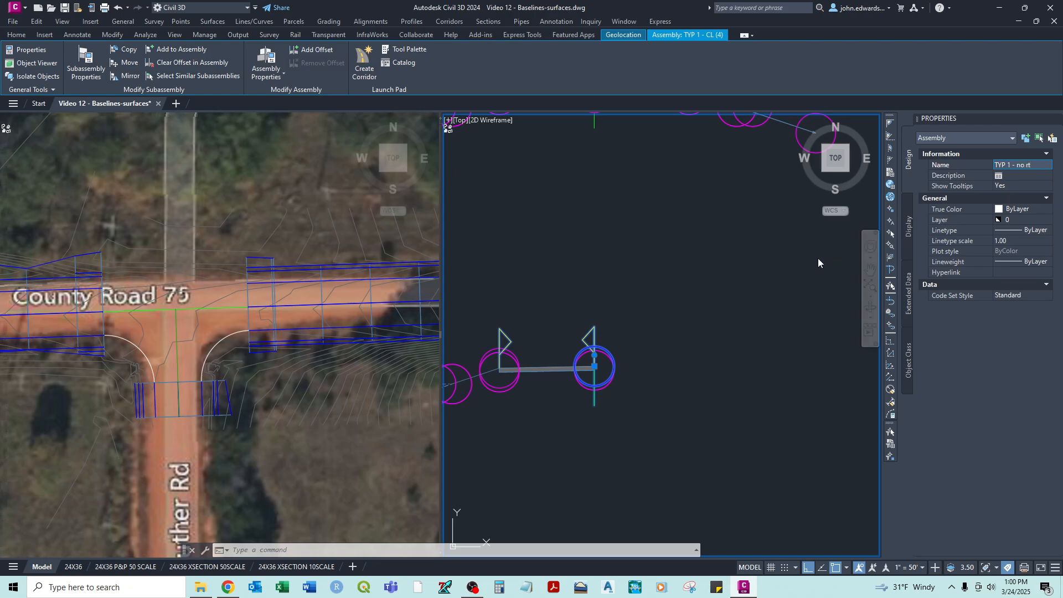
Check the name of the assembly copy that has only left-side subassemblies.
key(Escape)
scroll(795, 275, down, 2)
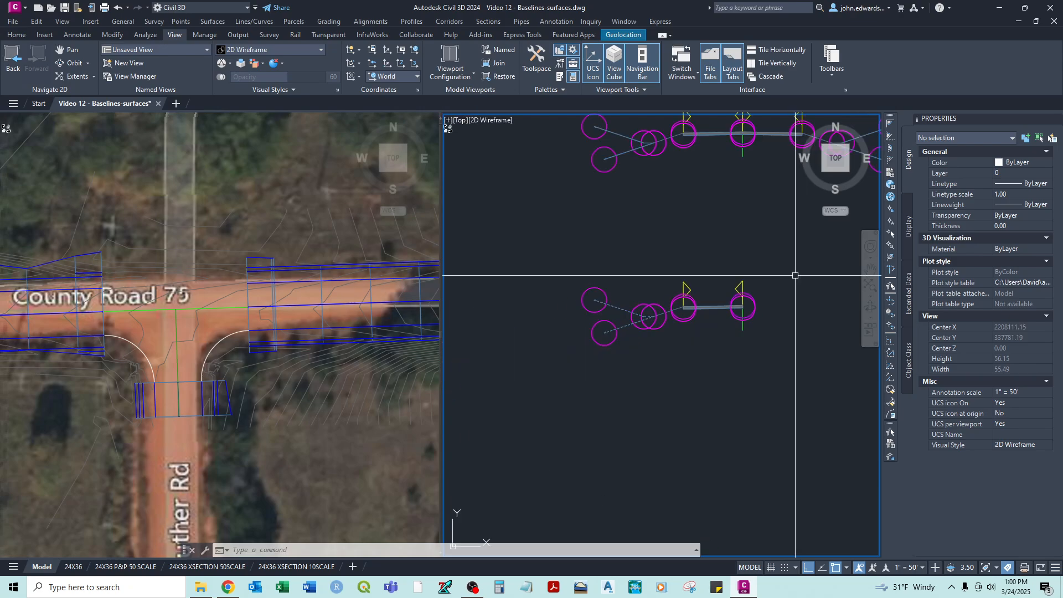
click(742, 293)
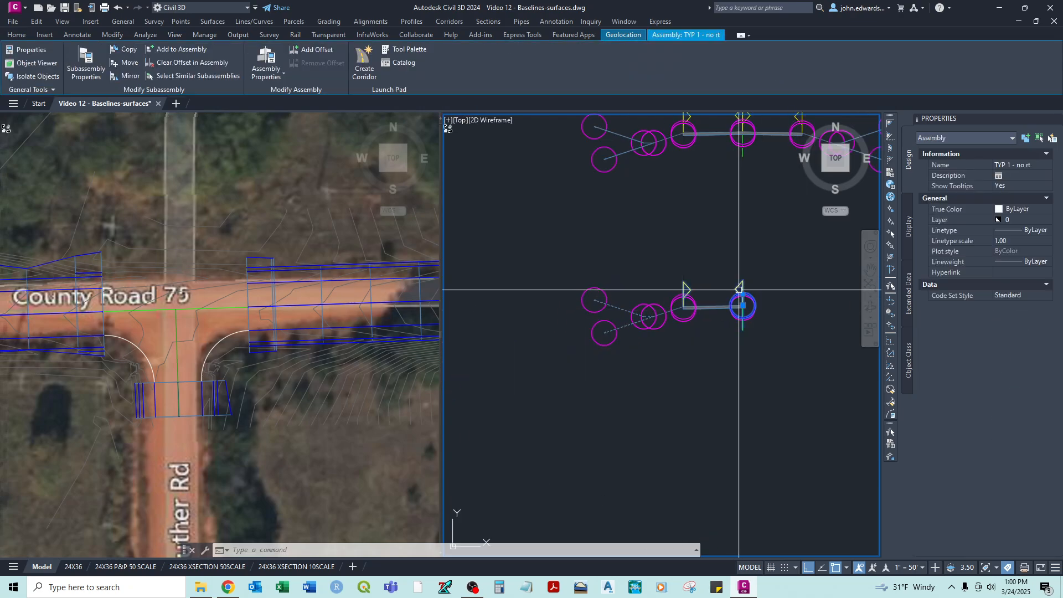
key(Escape)
In the corridor properties, enable the middle EW CL region (4+88.30 to 5+62.30), assign it the TYP 1 - no rt assembly, and accept the changes.
click(131, 287)
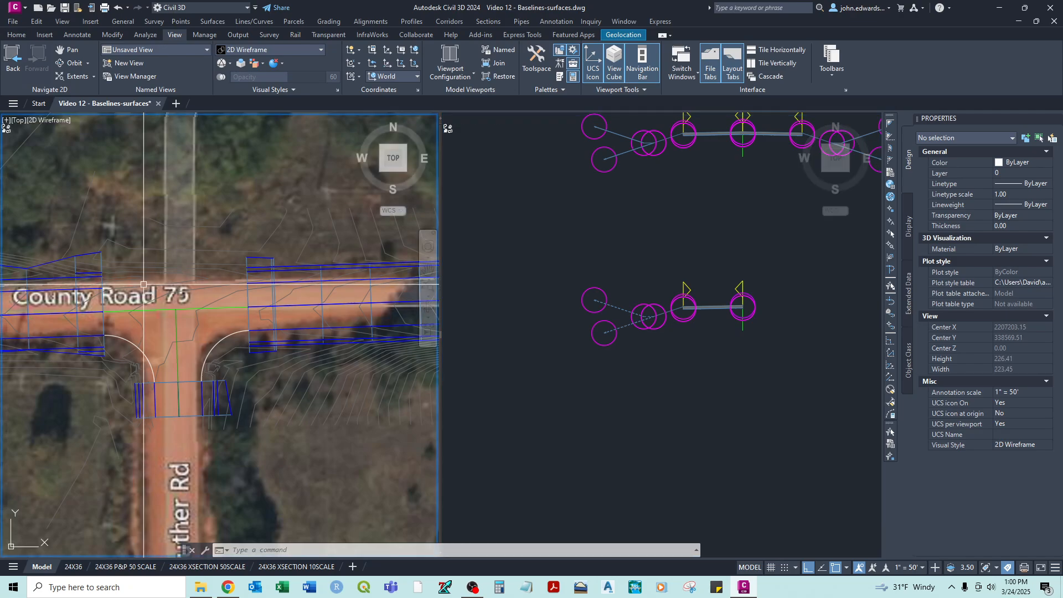
click(94, 272)
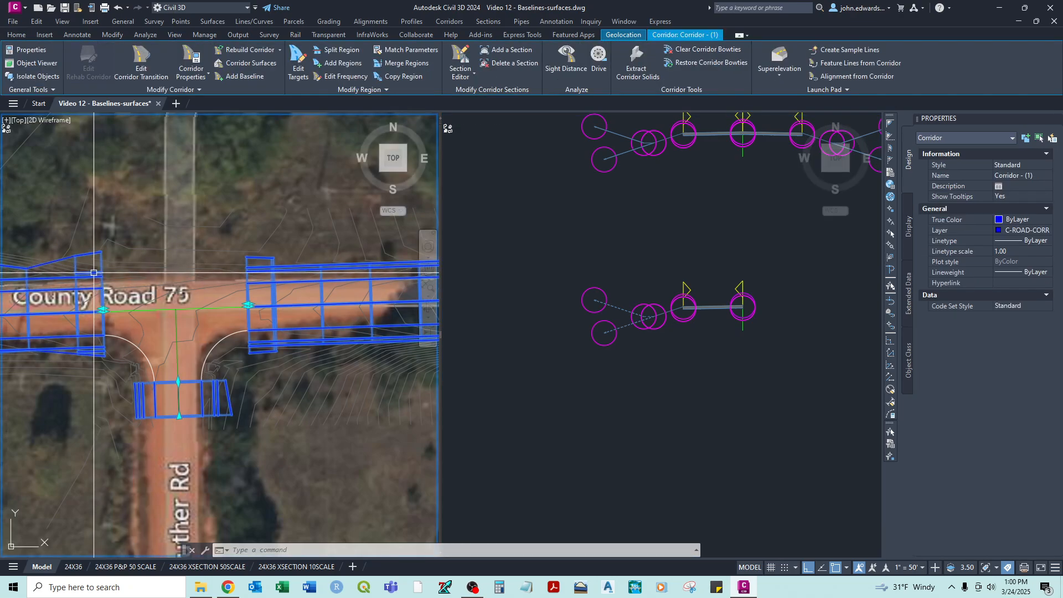
click(191, 59)
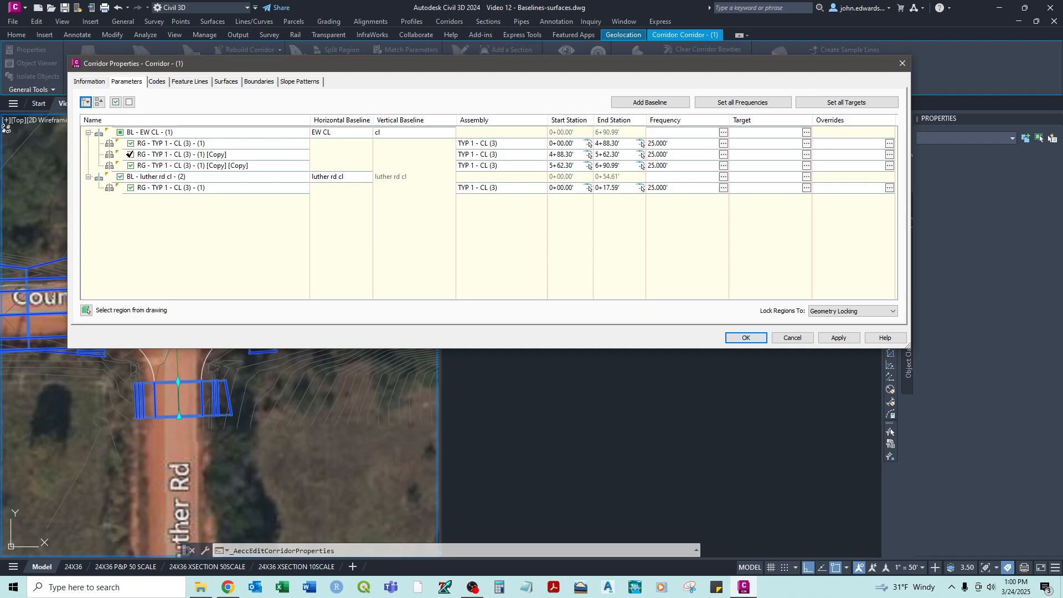
click(130, 155)
click(501, 154)
click(512, 346)
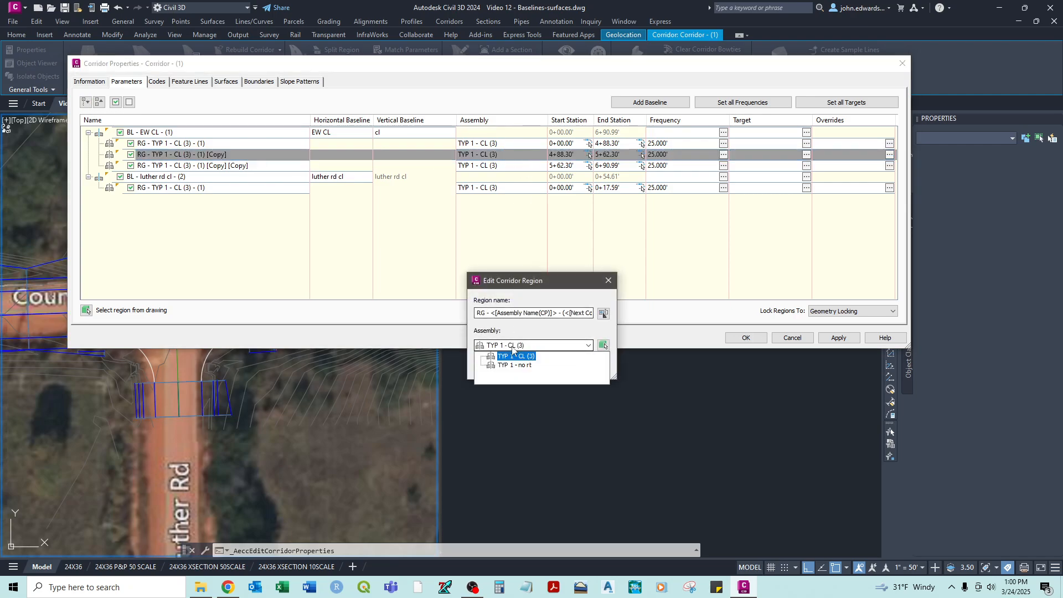
click(514, 366)
click(495, 365)
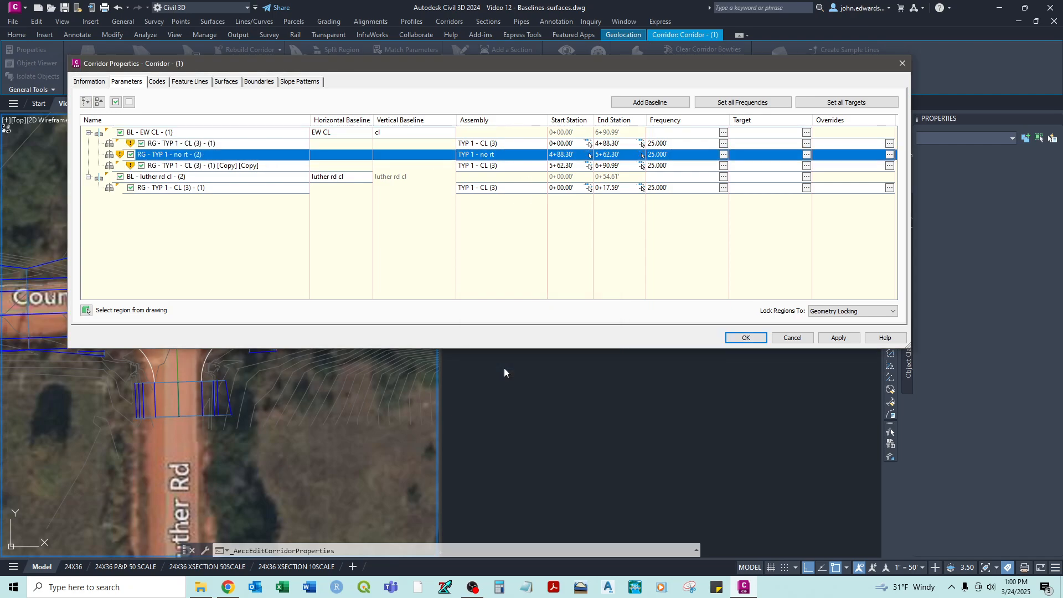
click(749, 340)
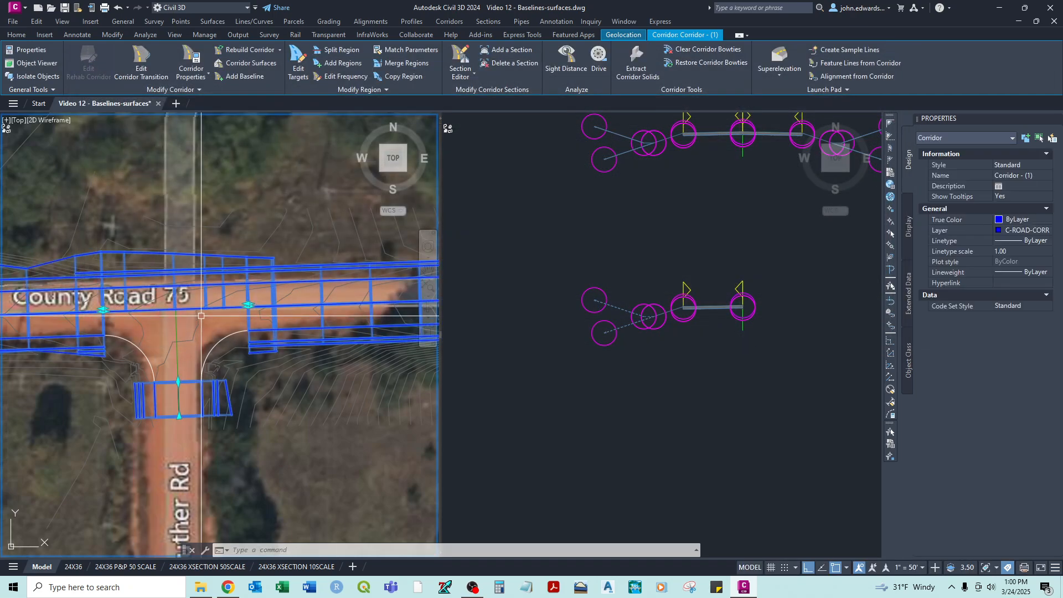
Examine the corridor through the County Road 75 and Luther Rd intersection, its two return arcs, and the left-side-only assembly.
scroll(198, 310, up, 2)
mouse_move(14, 266)
middle_down()
mouse_move(243, 270)
mouse_move(24, 255)
middle_up()
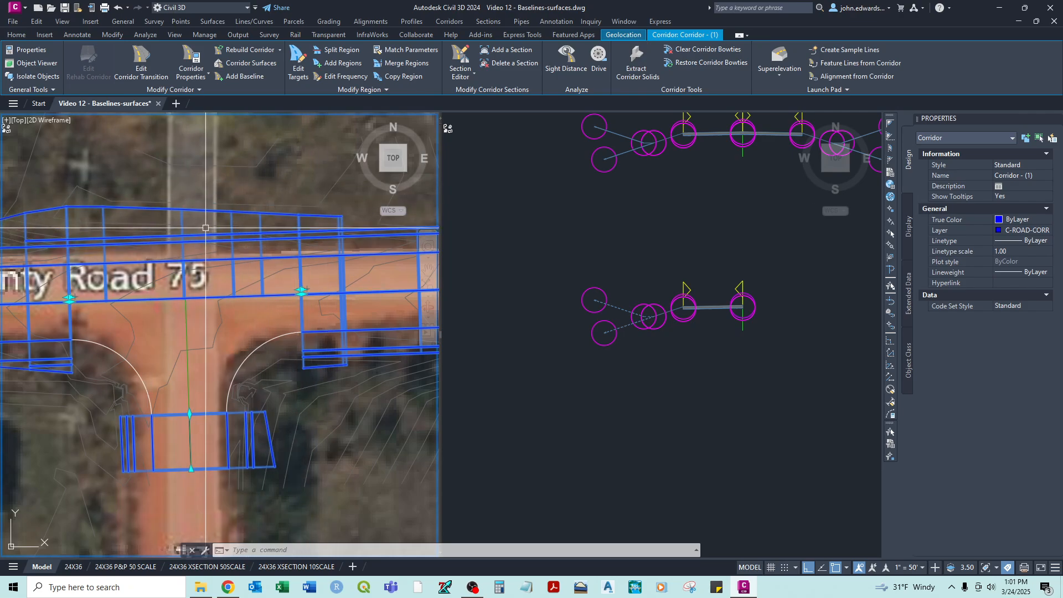
scroll(237, 283, down, 5)
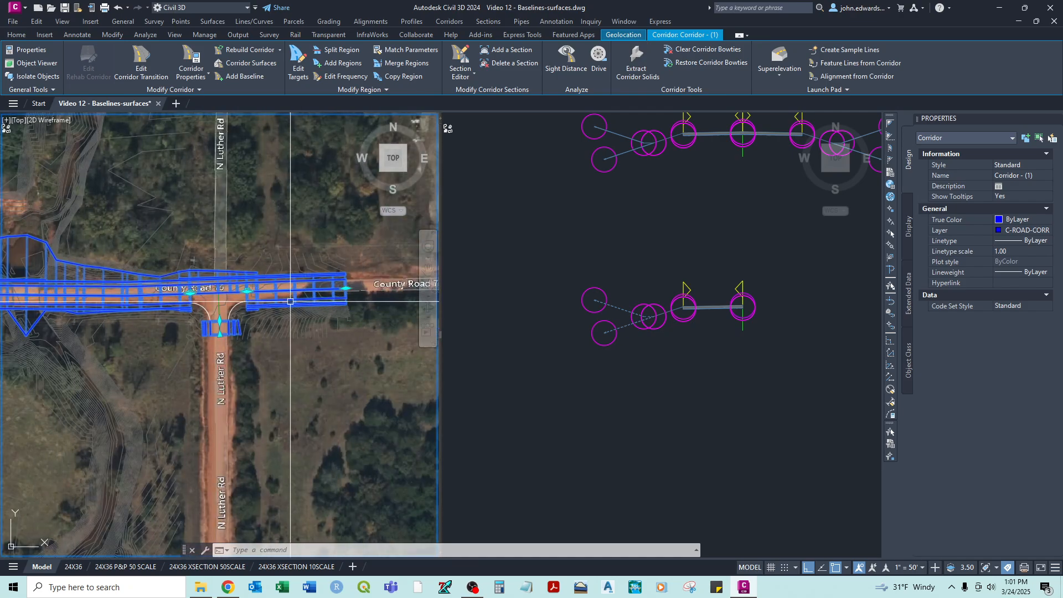
scroll(216, 299, up, 6)
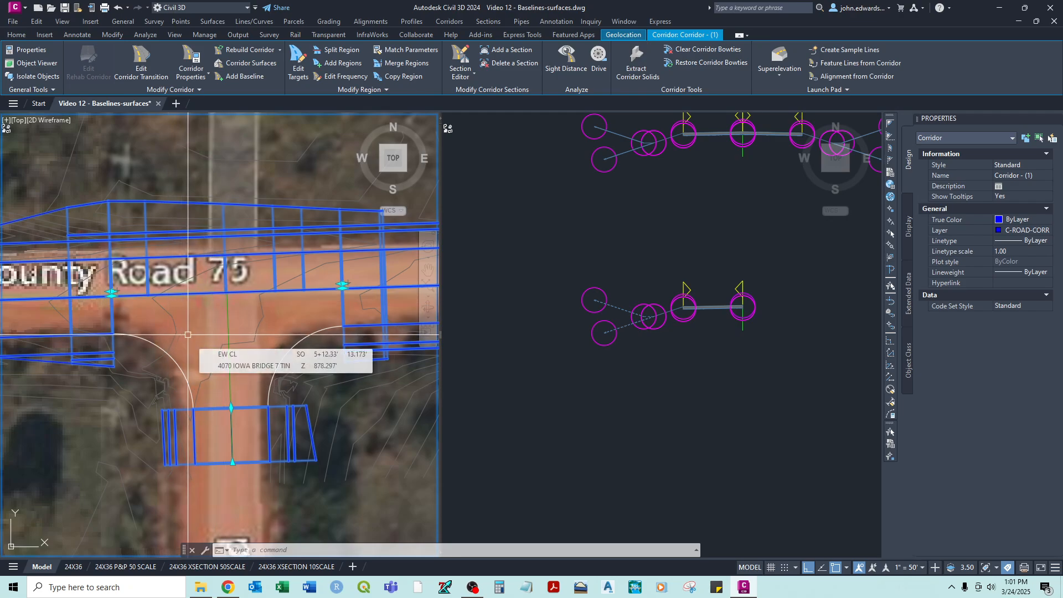
key(Escape)
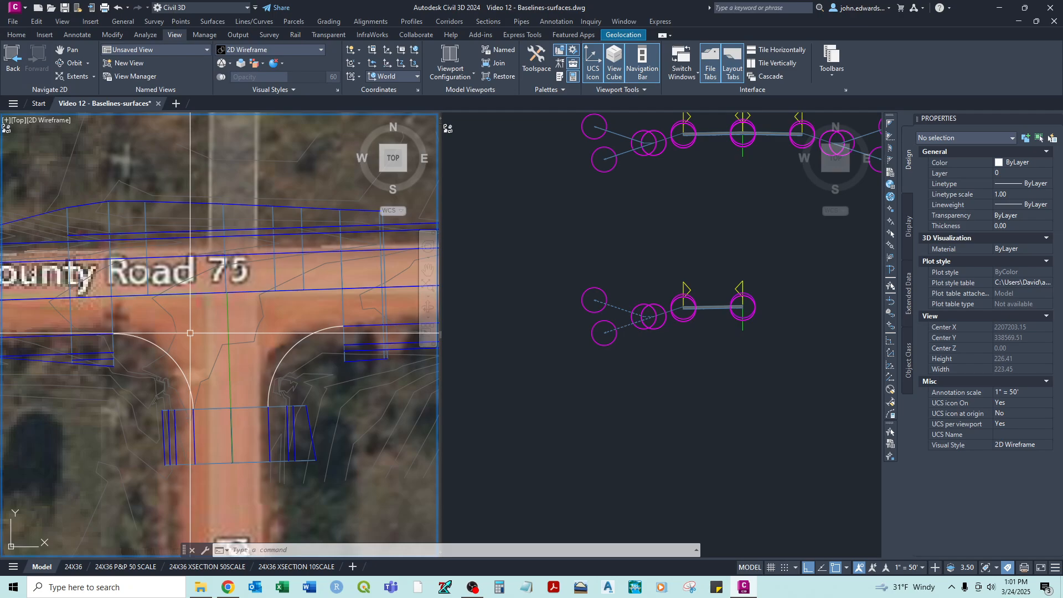
click(716, 339)
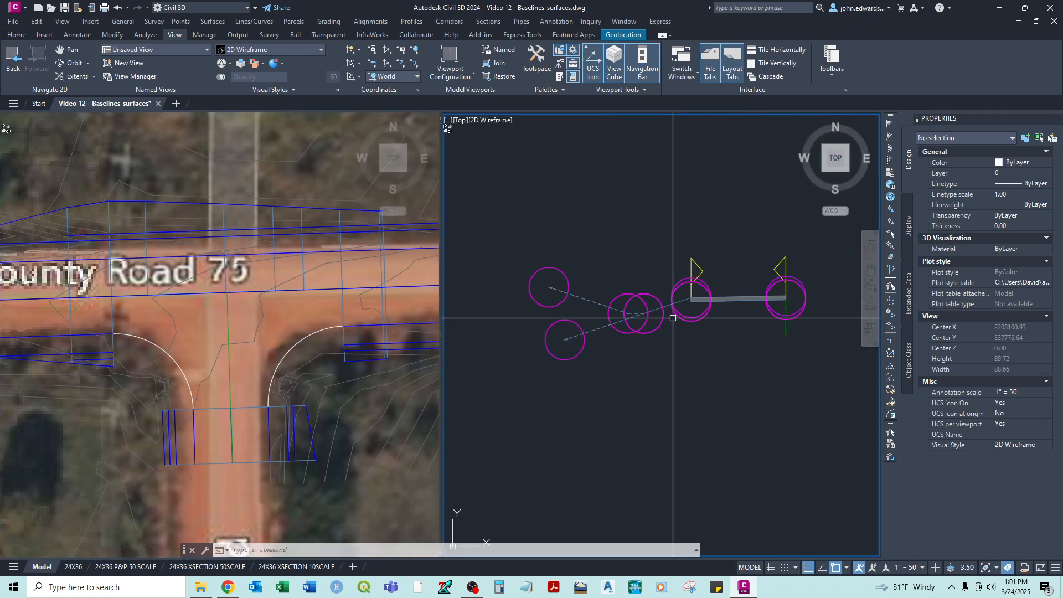
scroll(660, 360, up, 2)
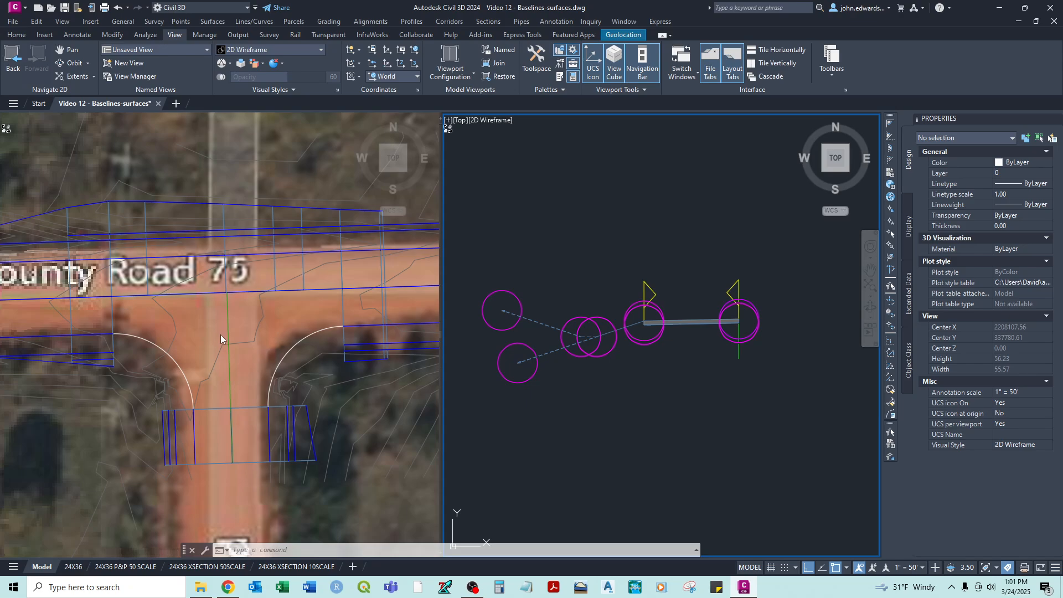
click(264, 388)
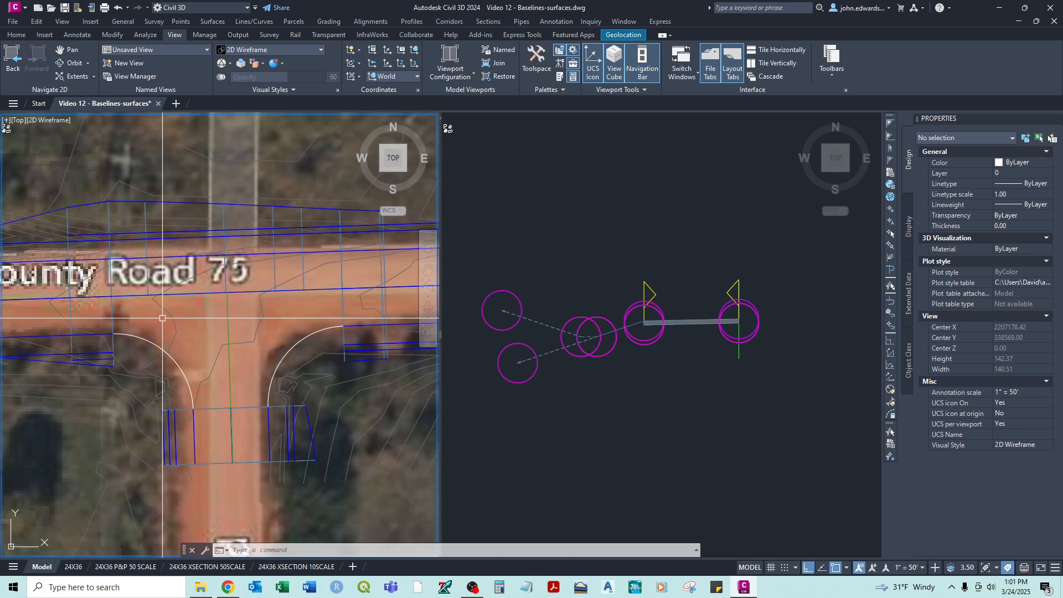
mouse_move(162, 318)
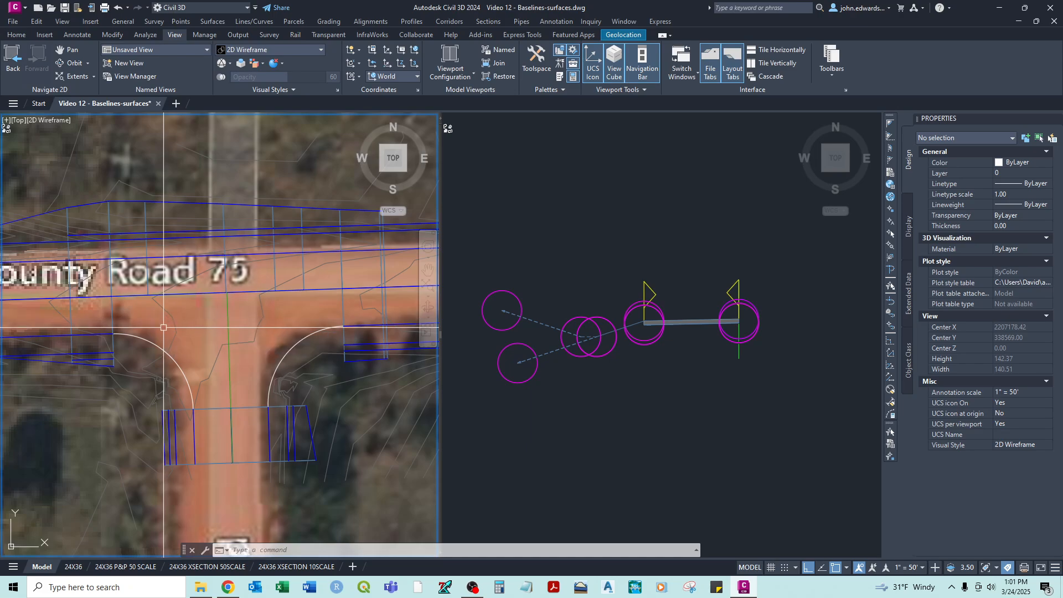
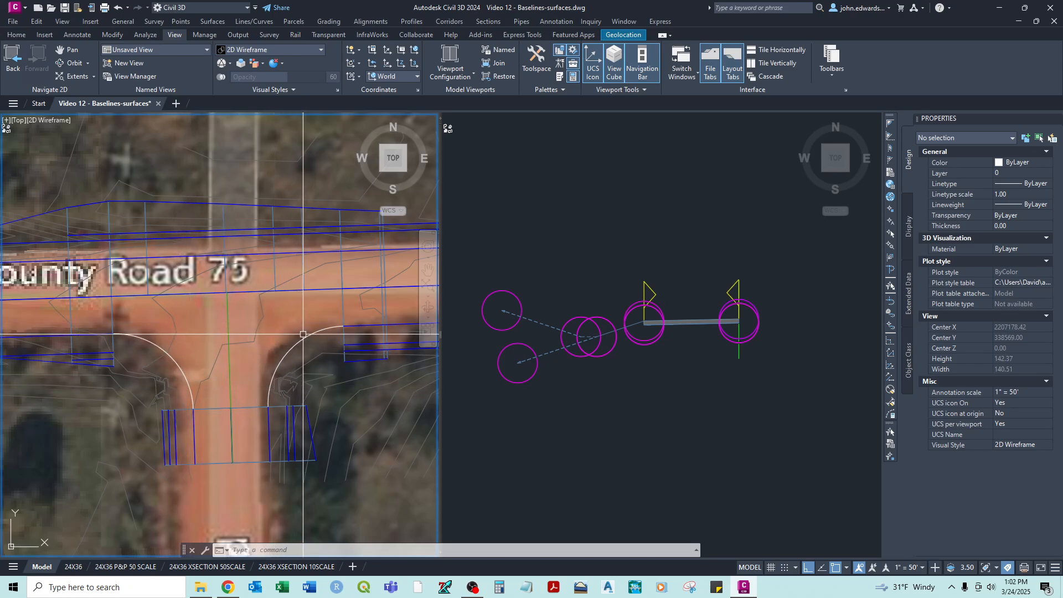
mouse_move(303, 334)
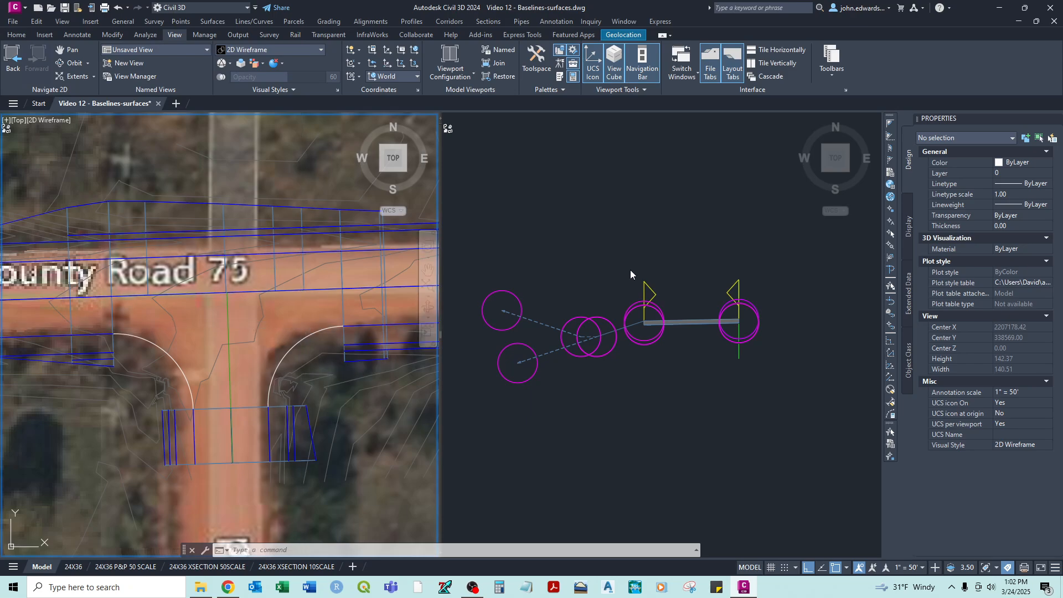
click(591, 274)
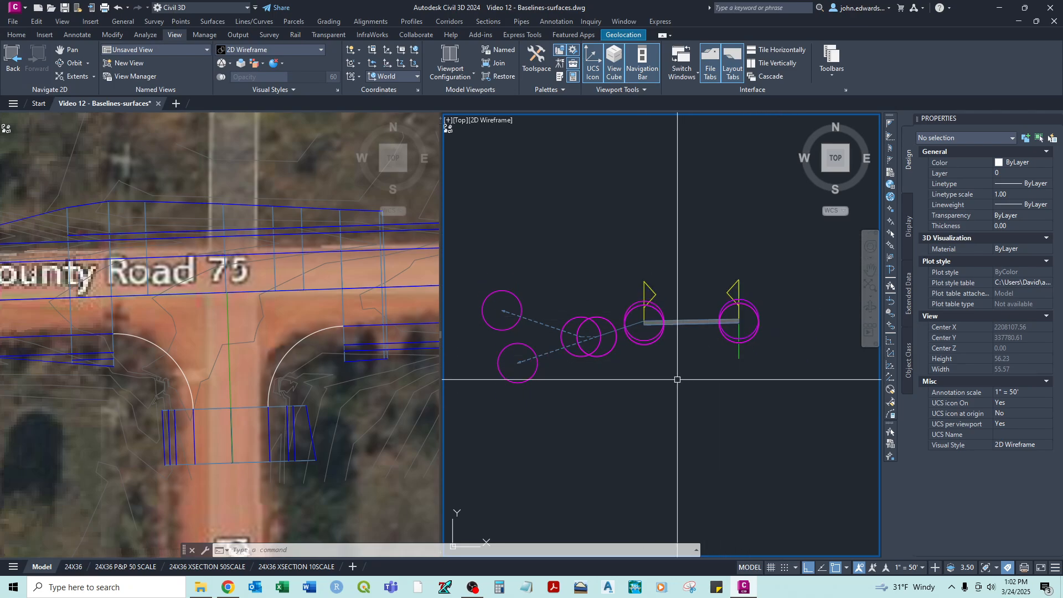
click(278, 330)
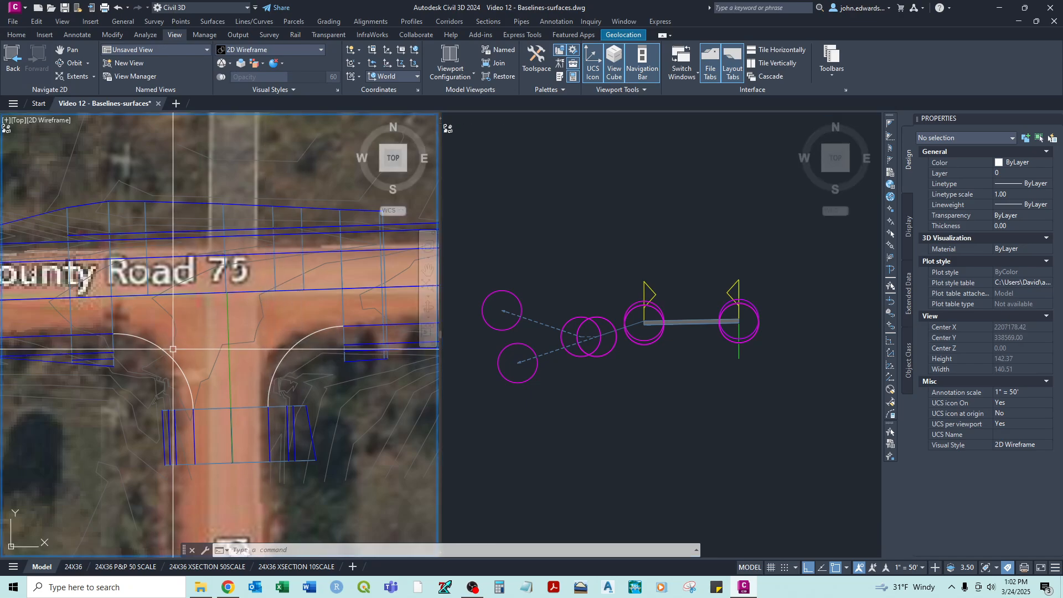
Start a feature line from the intersection's western return arc in Site 1 and name it intersection west.
middle_drag(175, 363, 198, 353)
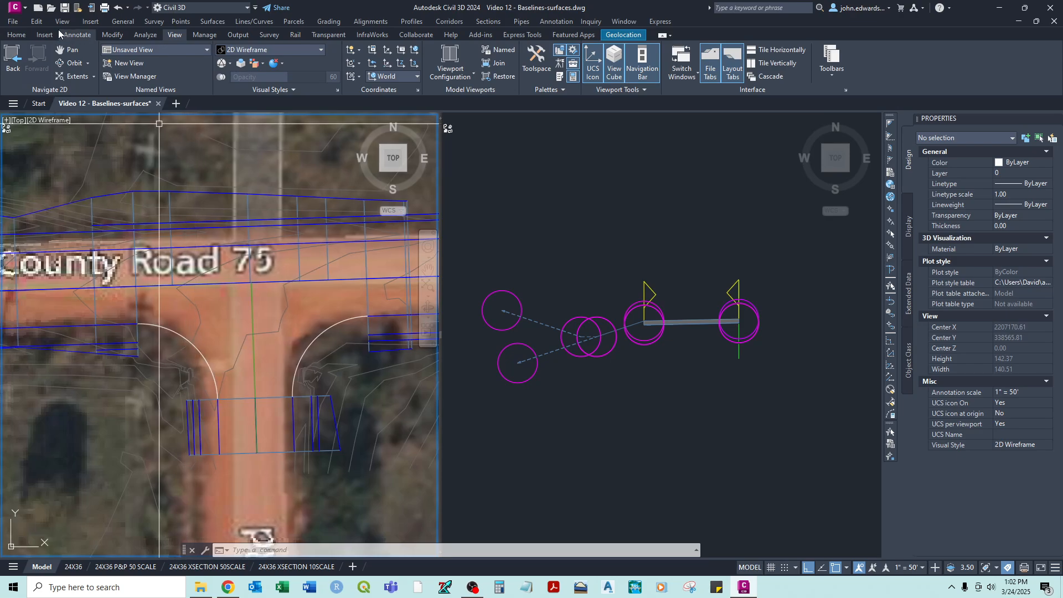
click(20, 36)
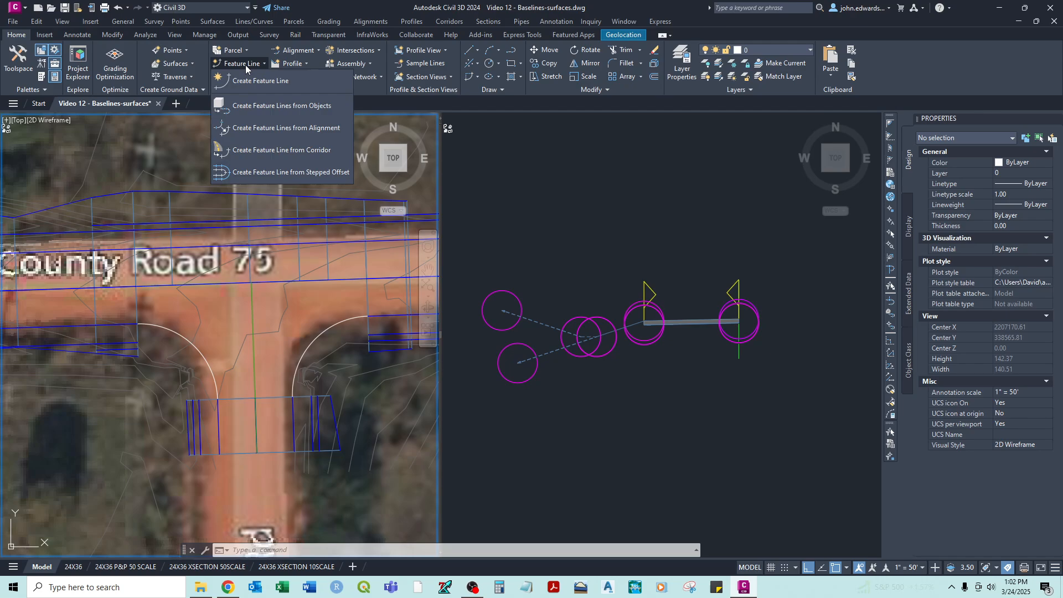
click(277, 105)
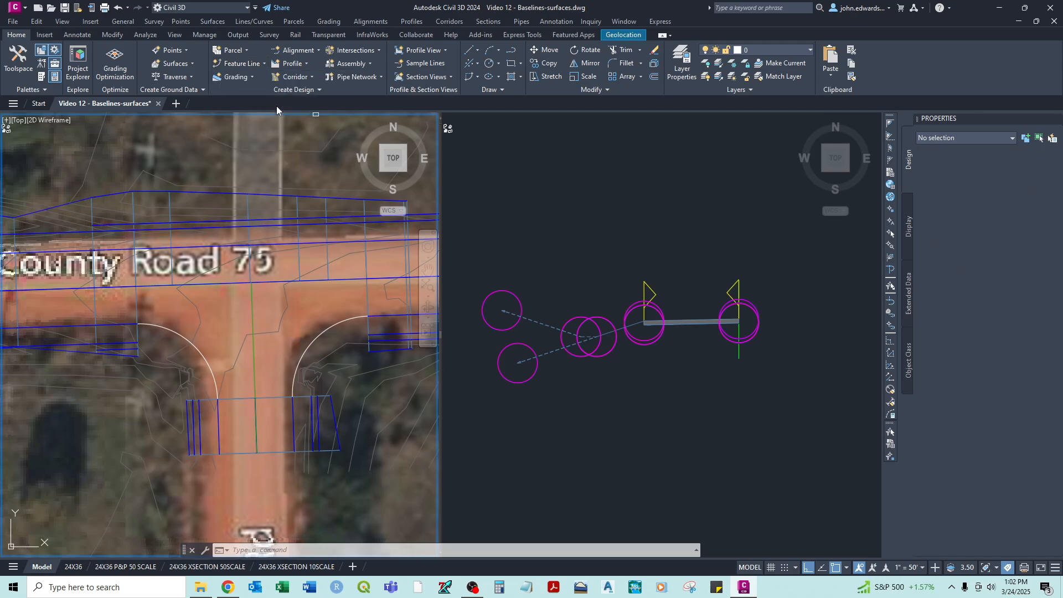
click(198, 349)
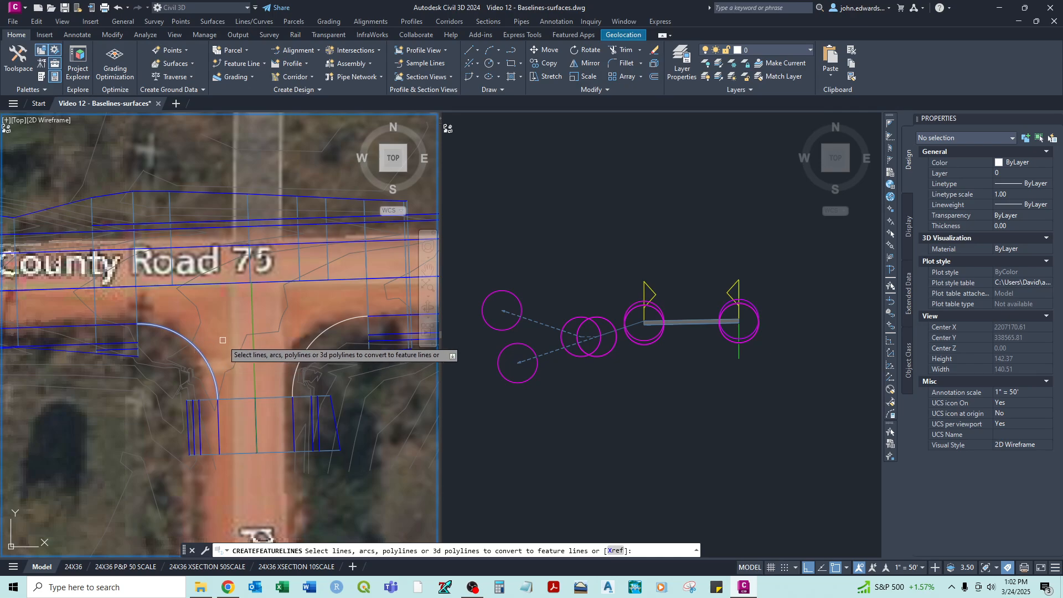
right_click(222, 341)
click(238, 348)
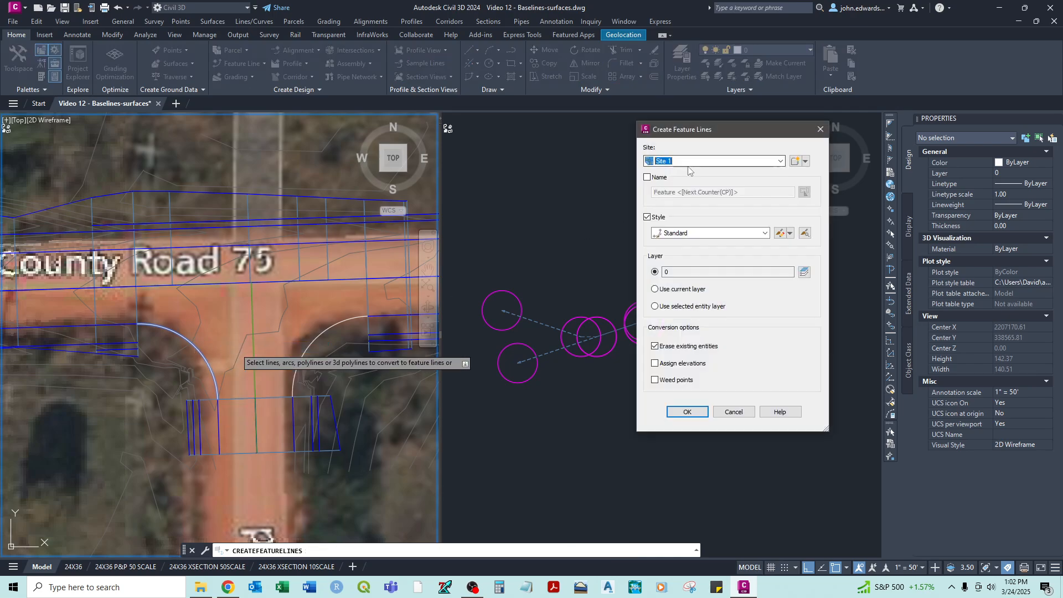
click(647, 178)
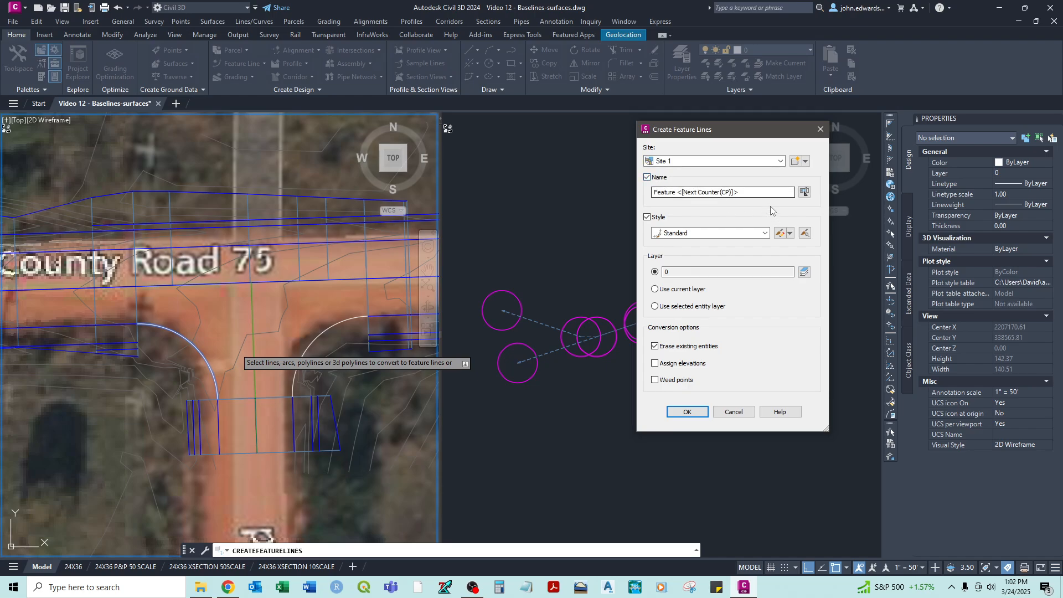
triple_click(730, 192)
text(l)
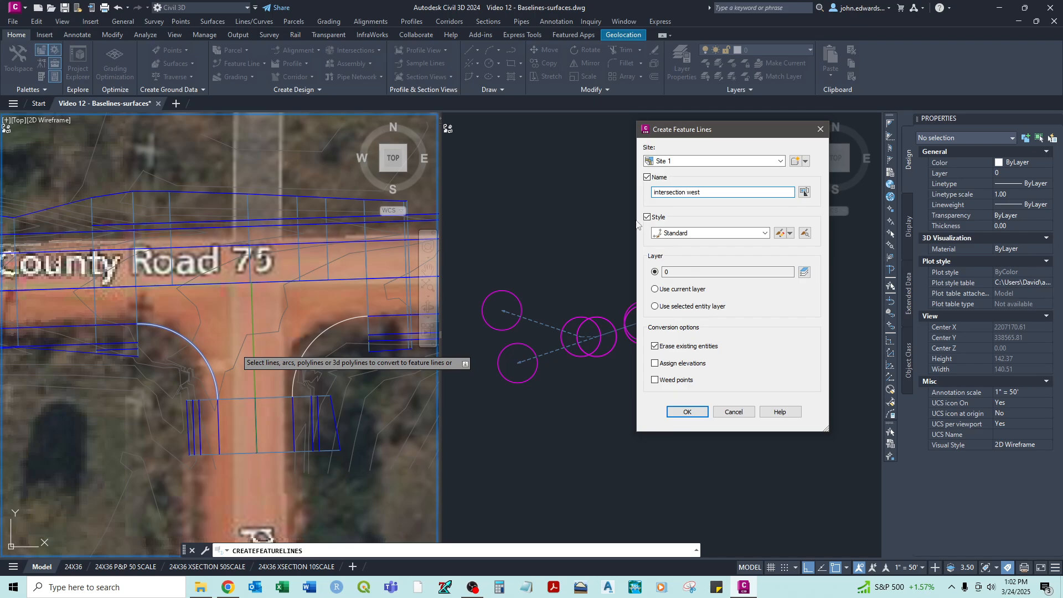
Create the feature line with the Basic Feature Line style and elevations assigned from the top surface.
click(680, 234)
scroll(687, 288, up, 2)
click(683, 242)
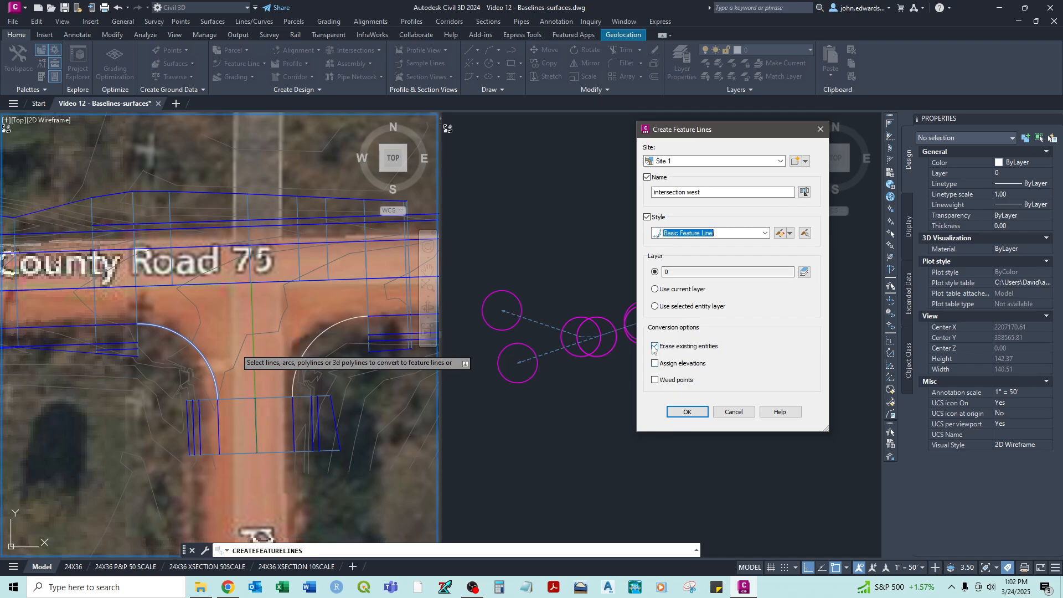
click(687, 412)
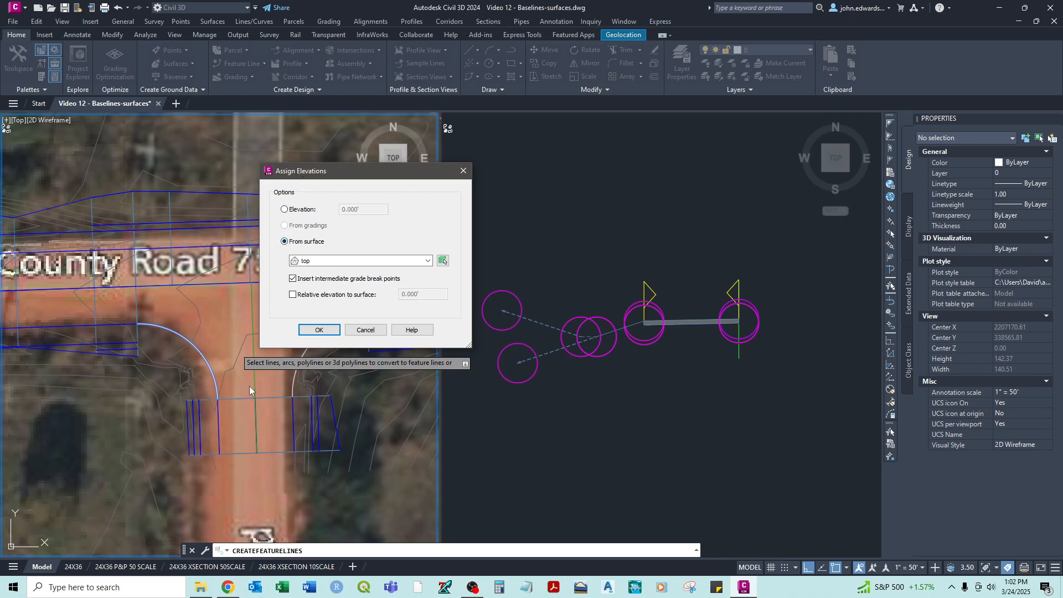
click(318, 264)
click(319, 264)
click(316, 331)
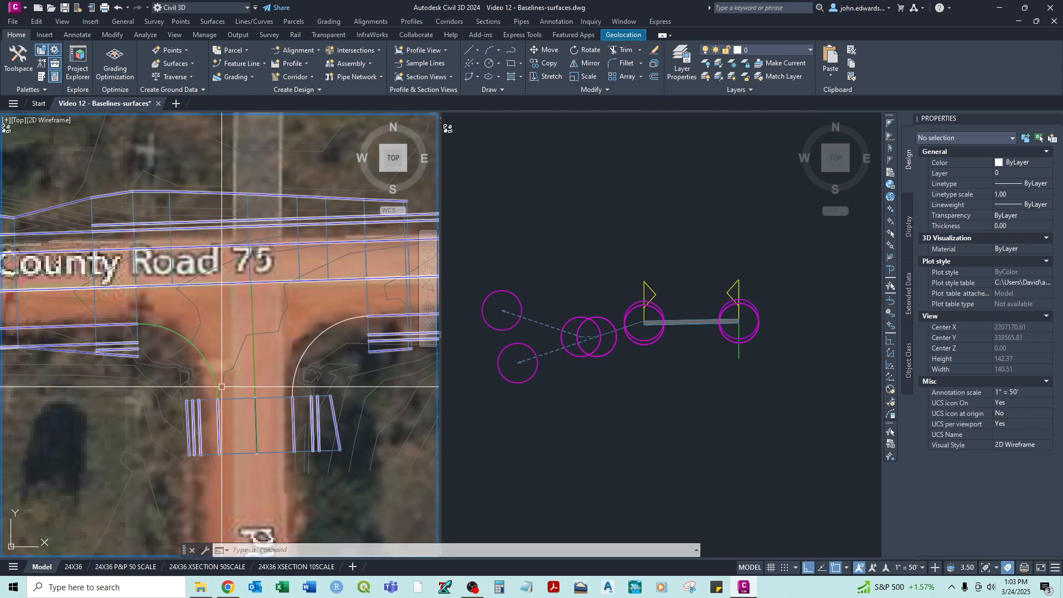
Inspect the elevations at both end points of the intersection west feature line in the Elevation Editor.
click(200, 345)
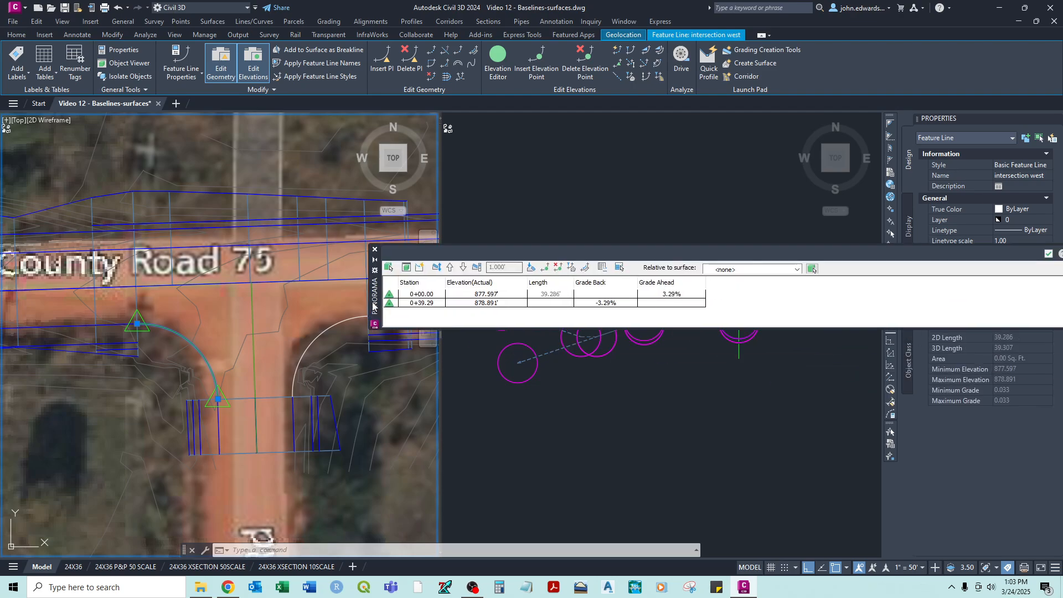
click(259, 235)
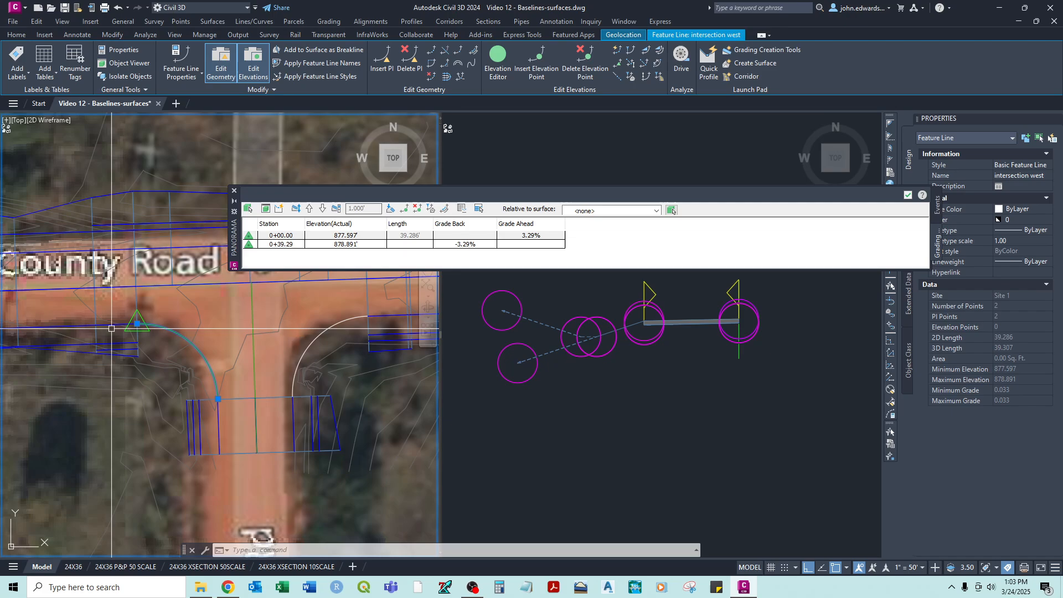
click(248, 244)
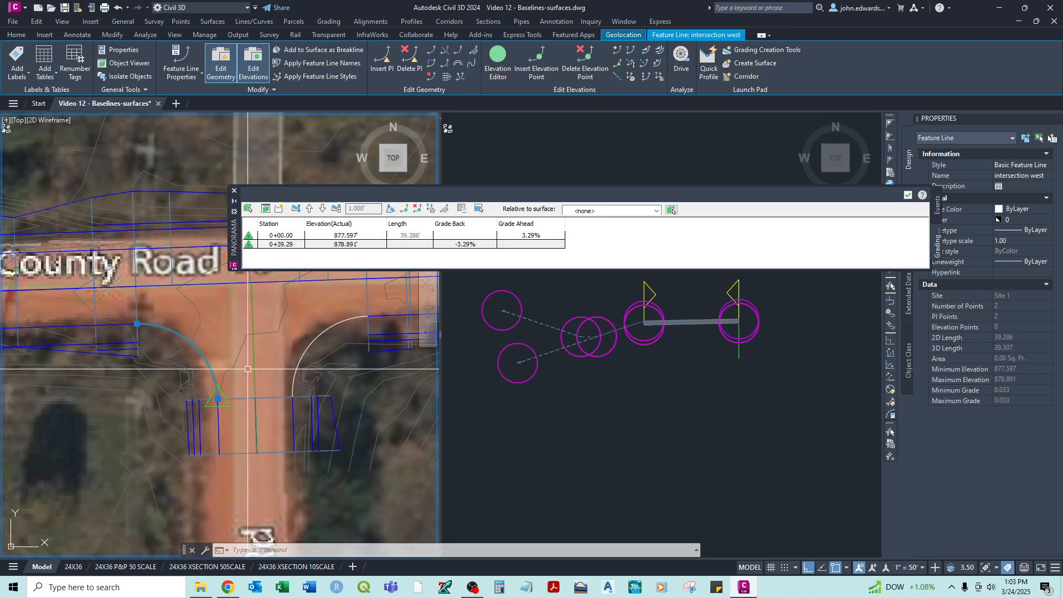
click(233, 191)
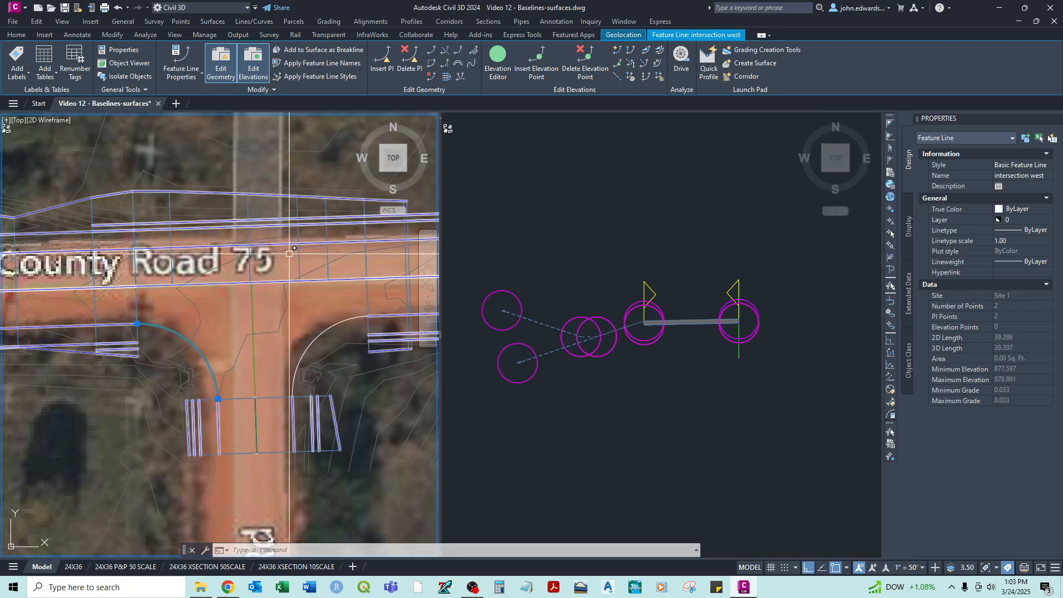
key(Escape)
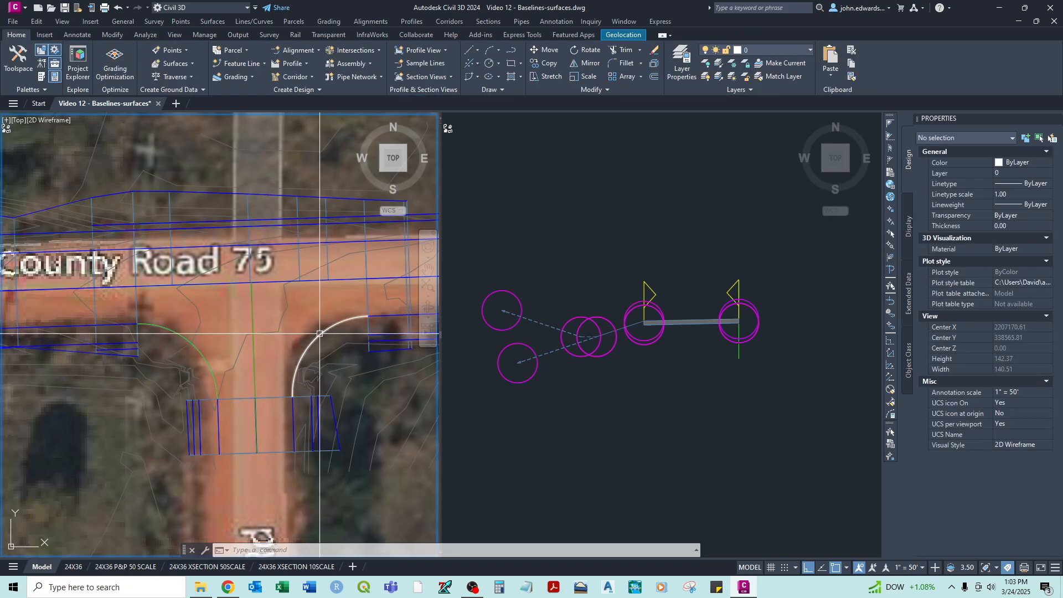
Start a feature line from the intersection's eastern return arc in Site 1 and name it intersection east.
click(321, 332)
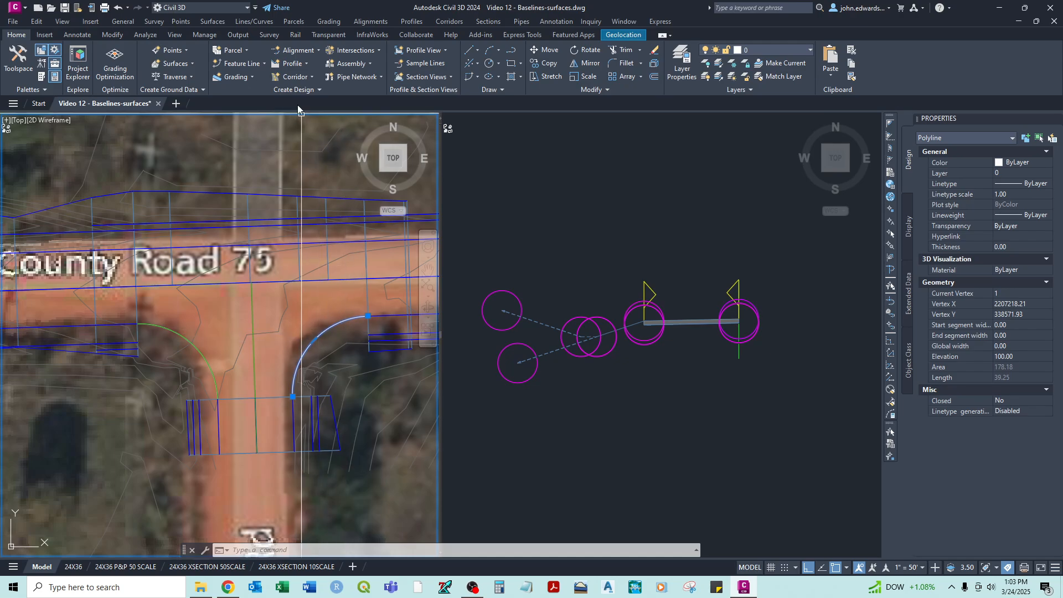
click(259, 63)
click(268, 105)
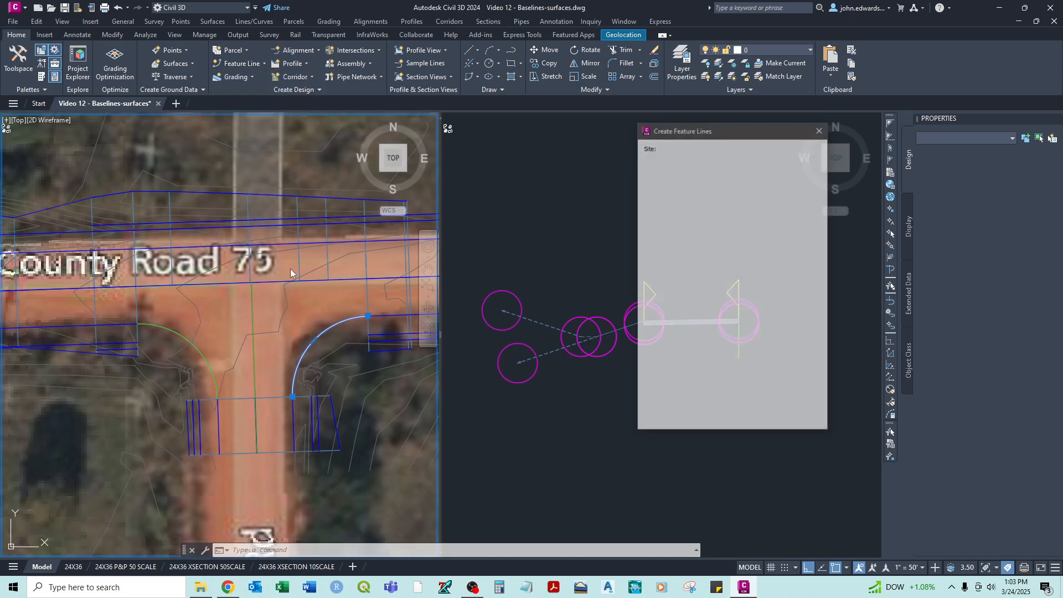
click(648, 177)
drag(741, 193, 618, 197)
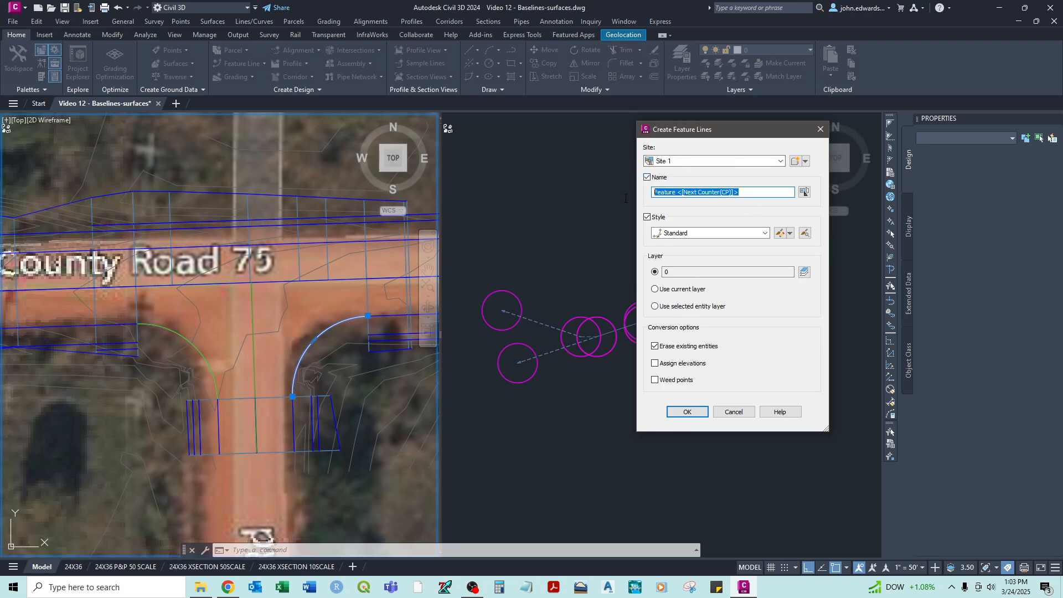
text(intersection east)
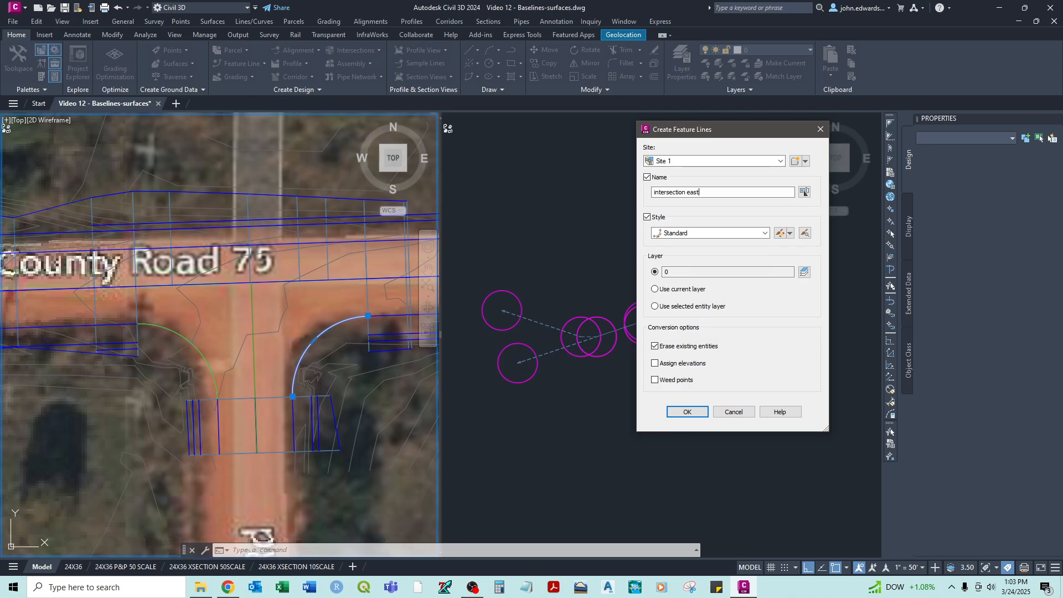
Create the intersection east feature line with the Basic Feature Line style and elevations assigned from the top surface.
click(710, 233)
click(688, 430)
click(758, 233)
scroll(719, 288, up, 1)
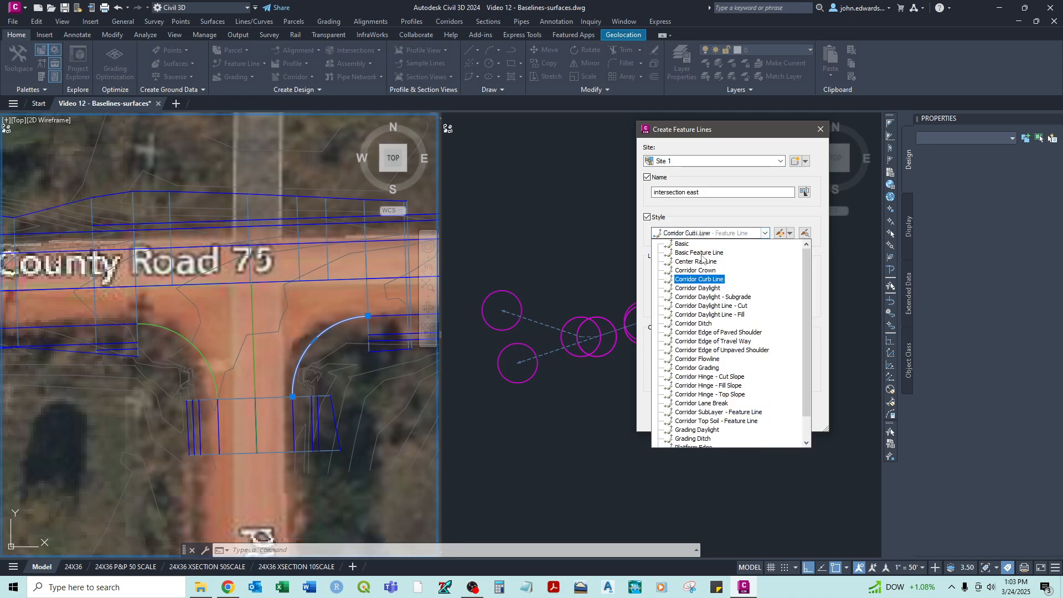
click(702, 255)
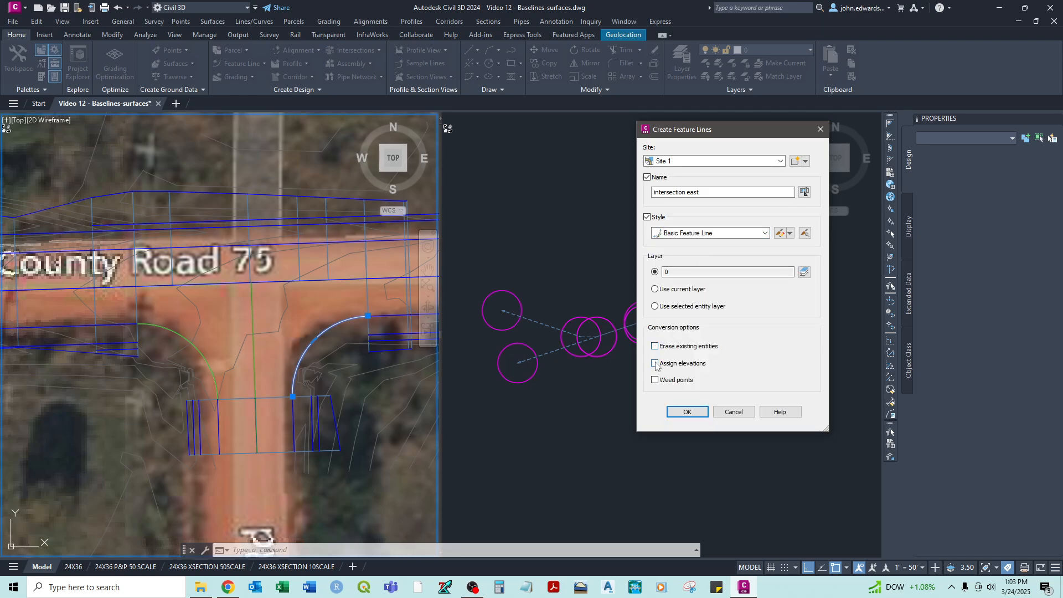
click(686, 412)
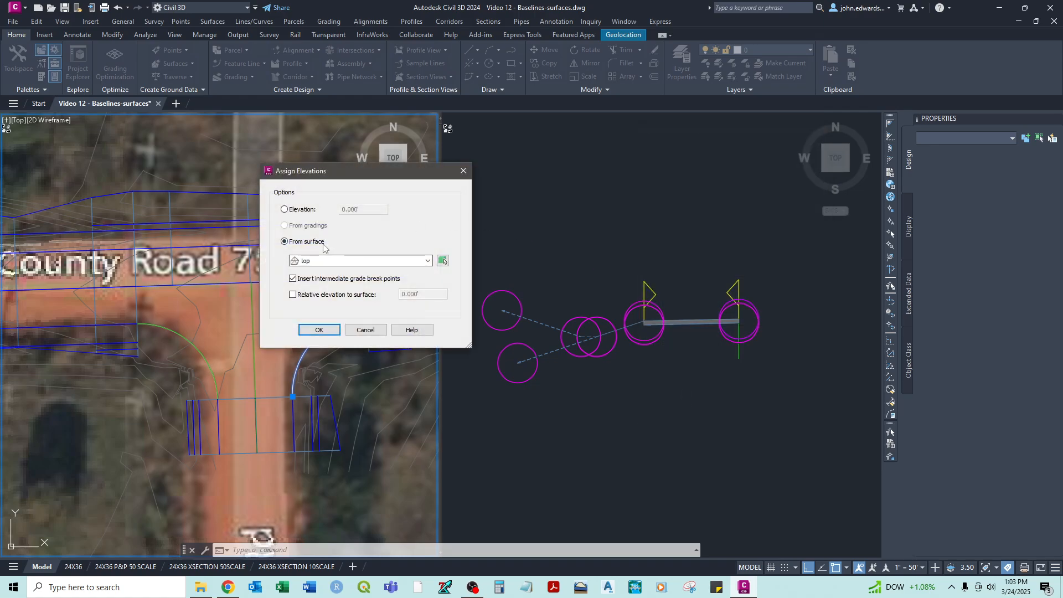
click(320, 331)
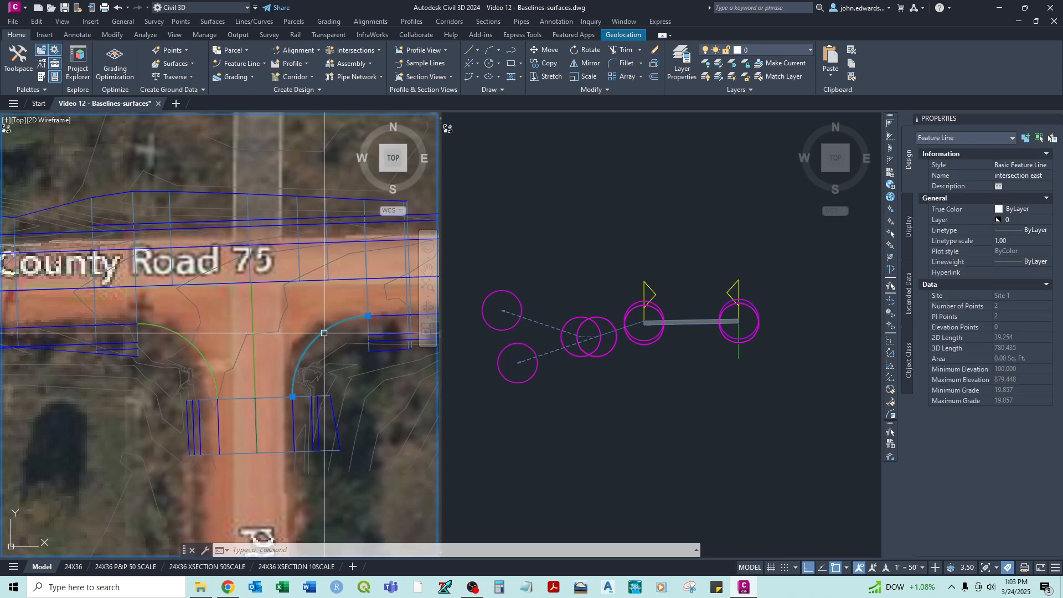
Inspect the elevations at both end points of the intersection east feature line in the Elevation Editor.
click(498, 71)
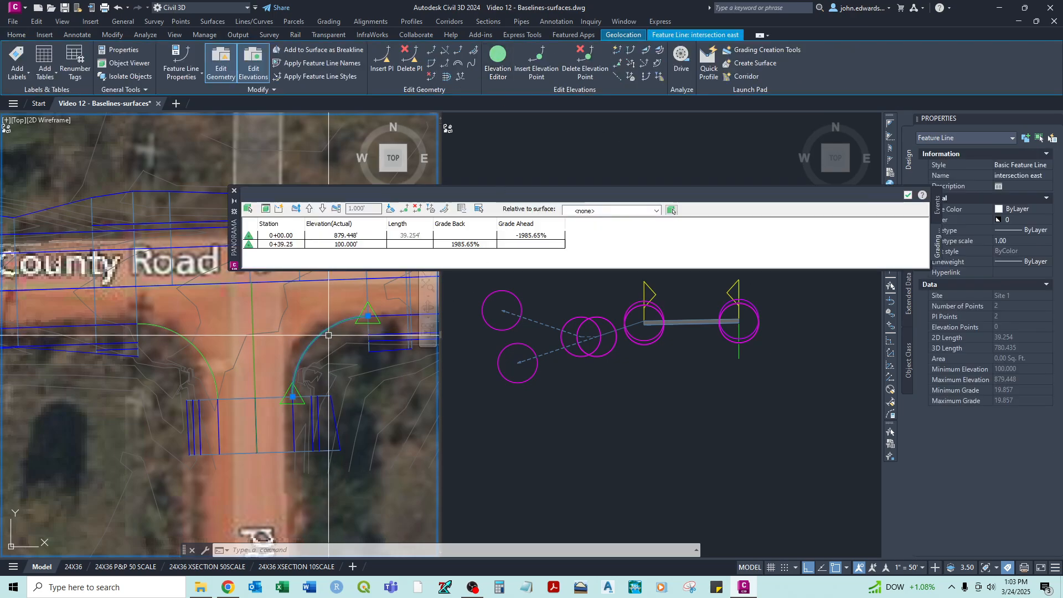
click(252, 238)
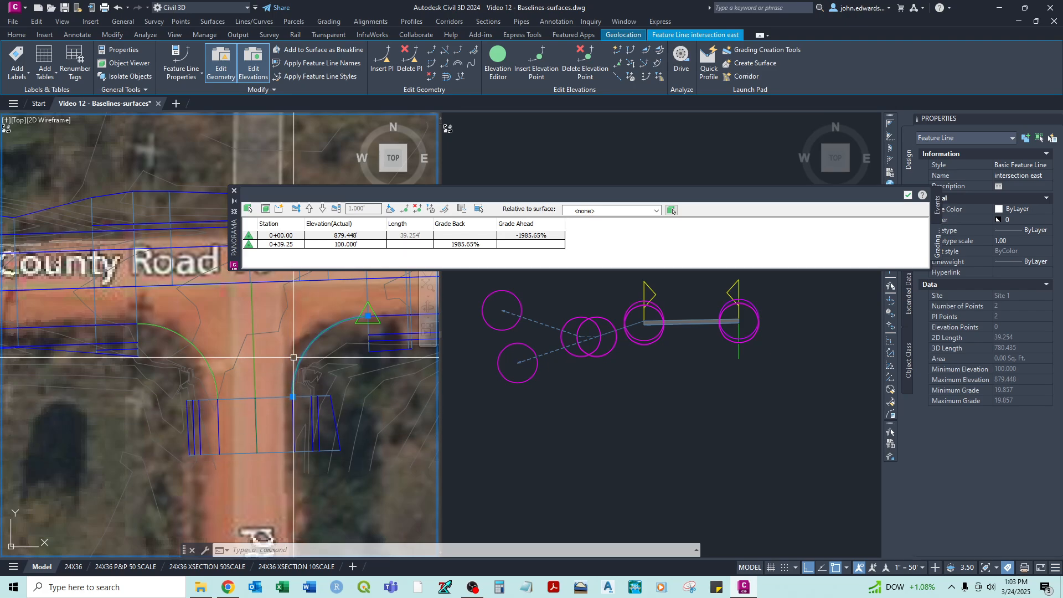
click(332, 245)
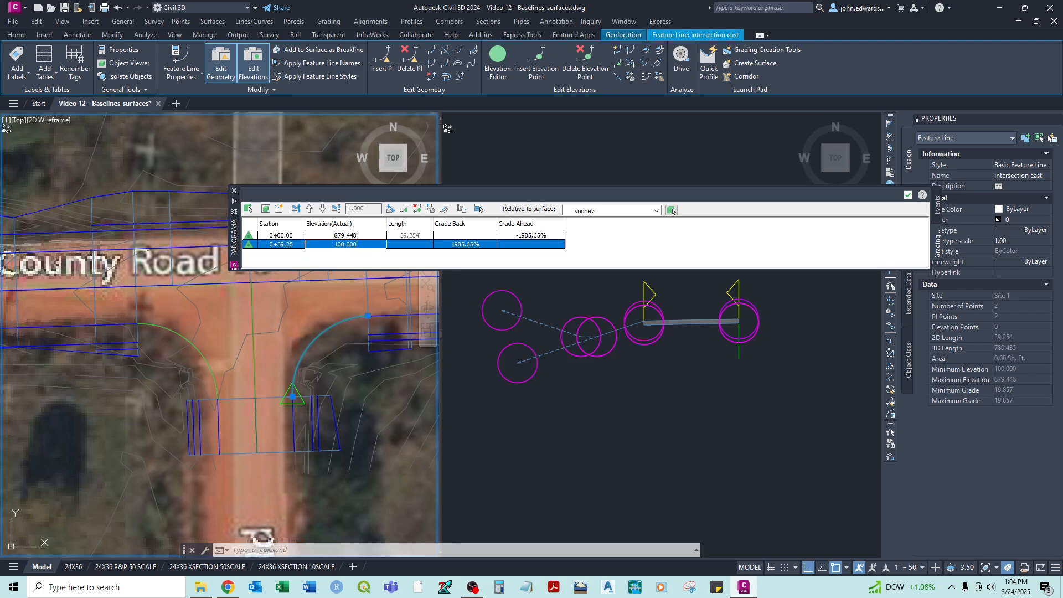
Stretch the southern end point of the intersection east feature line onto the edge corner of the Luther Rd corridor section.
scroll(296, 396, up, 12)
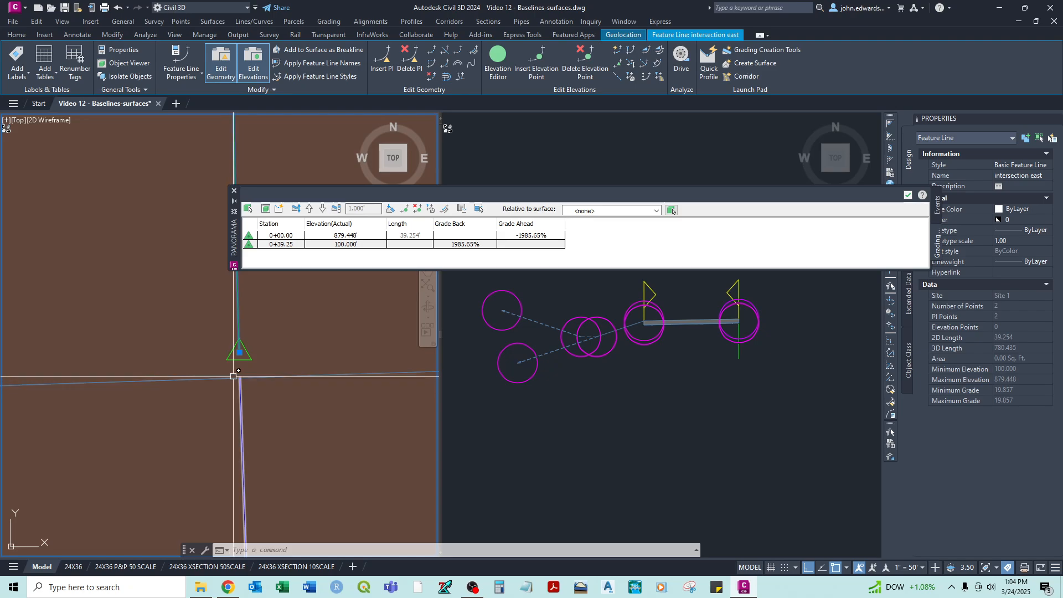
click(239, 352)
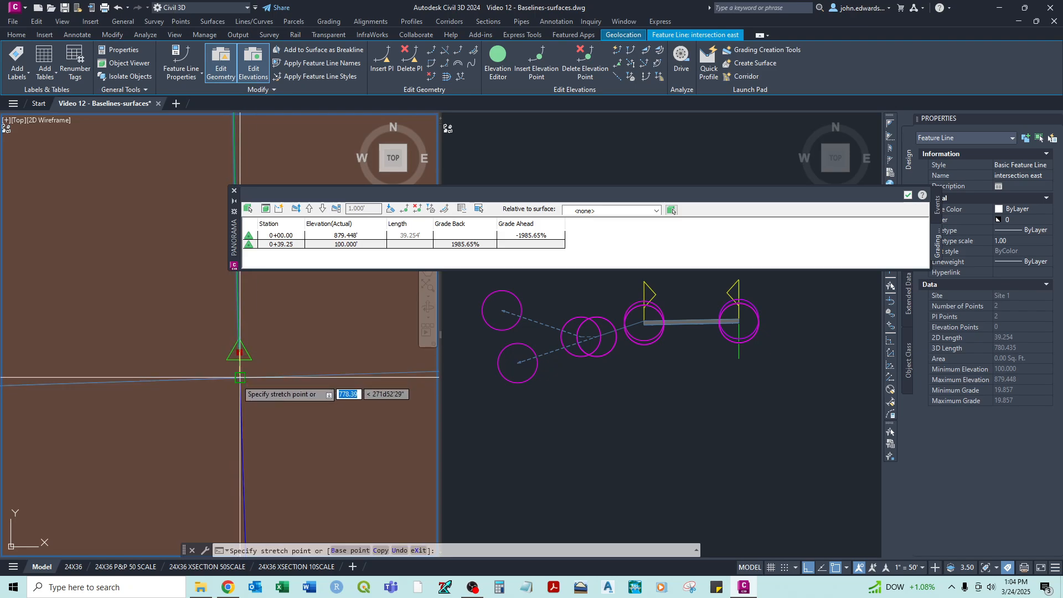
click(239, 379)
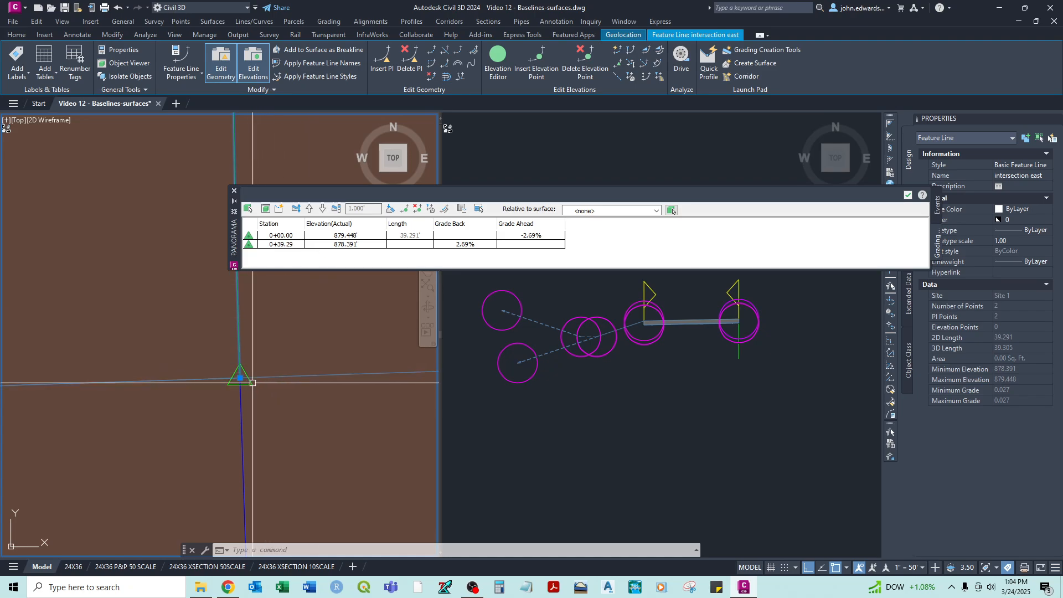
Check the western feature line's southern end against the corridor edge, recheck the eastern line's elevations, and close the Elevation Editor.
scroll(265, 372, down, 3)
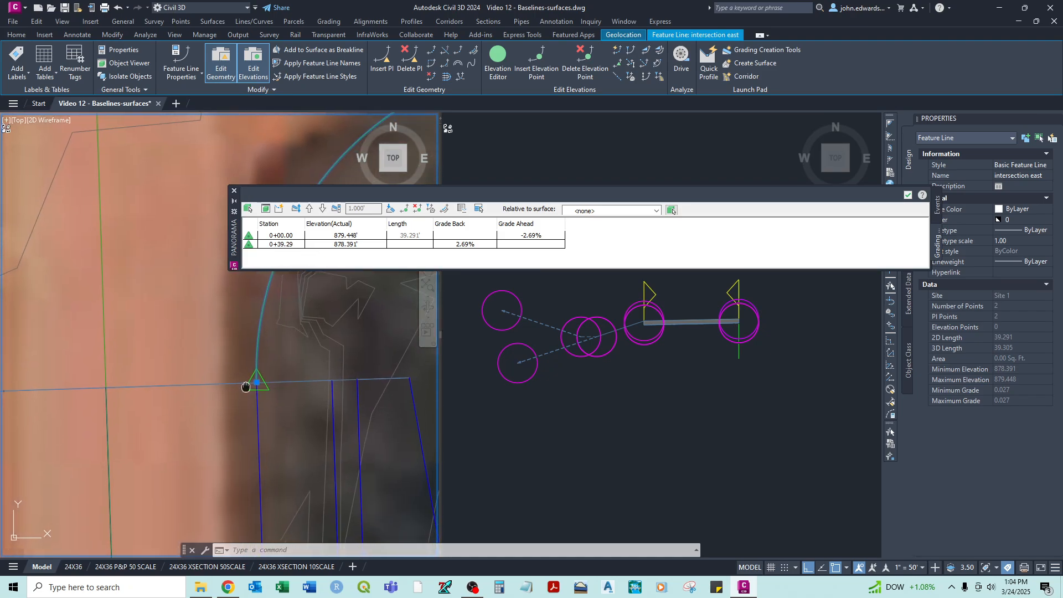
scroll(246, 385, down, 4)
scroll(168, 357, up, 6)
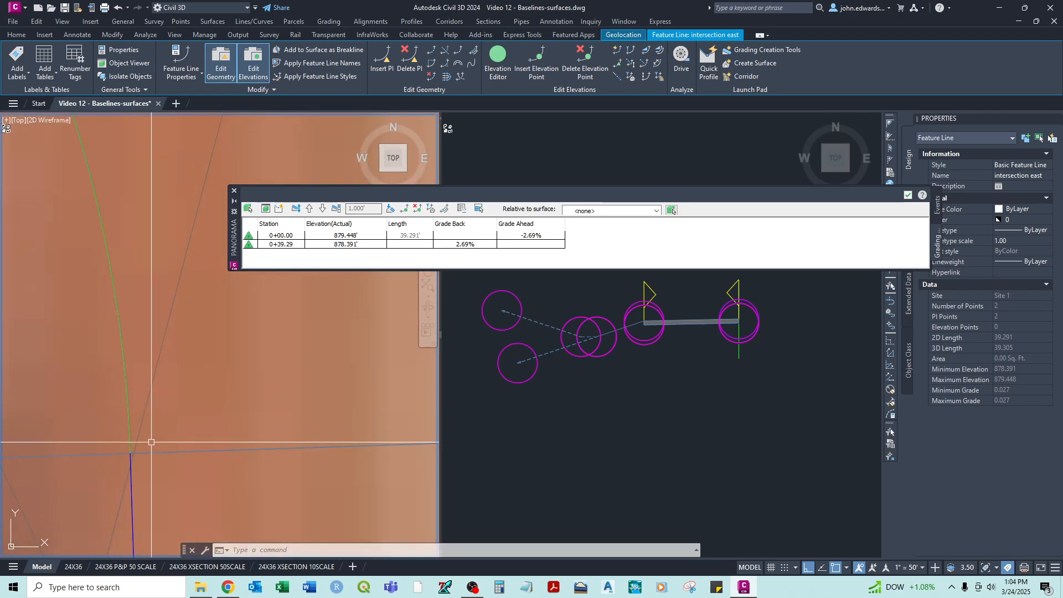
scroll(168, 357, down, 5)
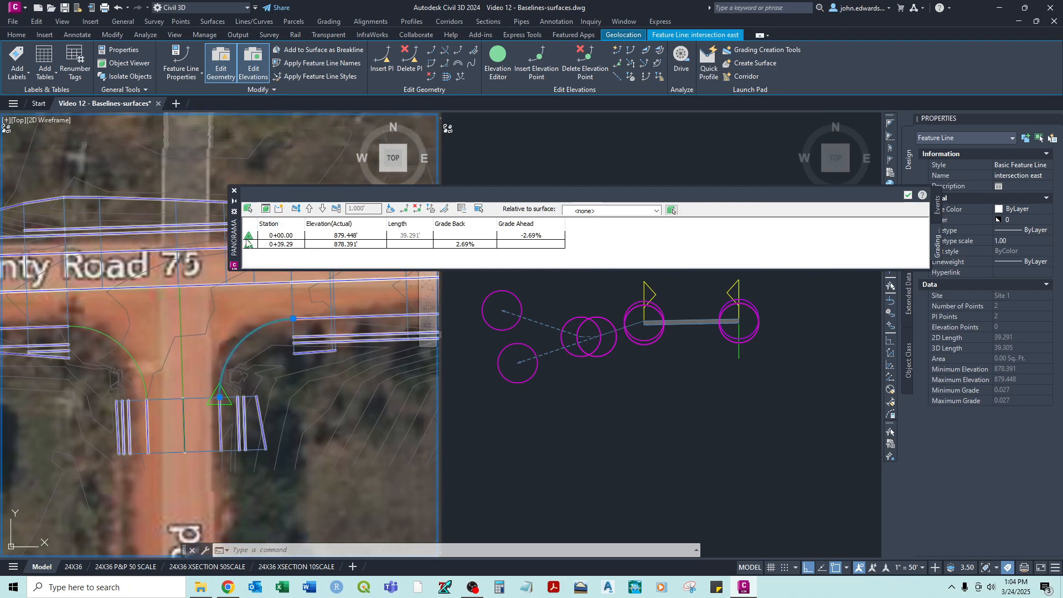
click(250, 235)
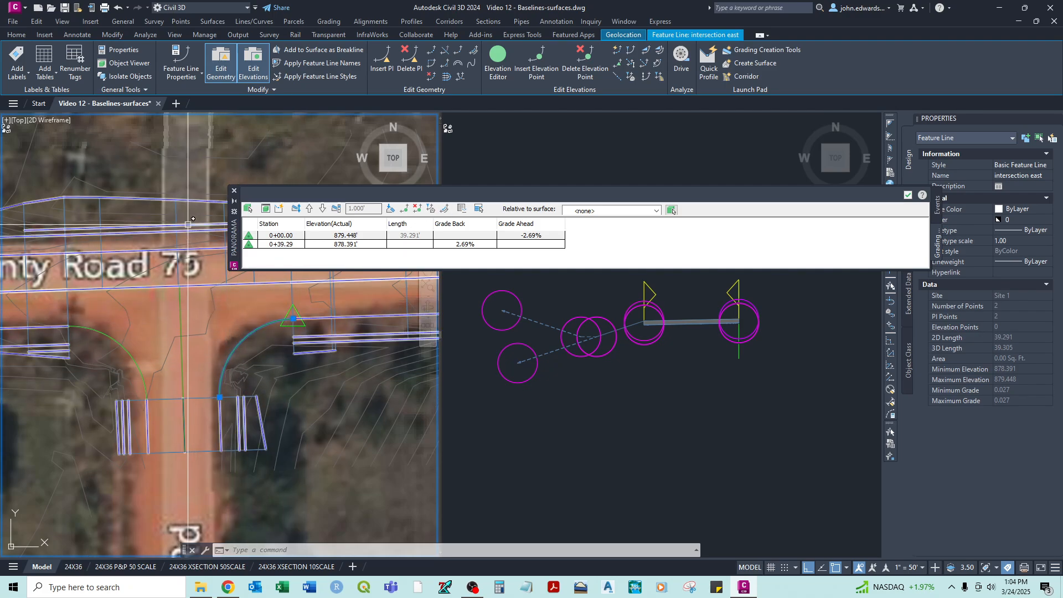
click(234, 191)
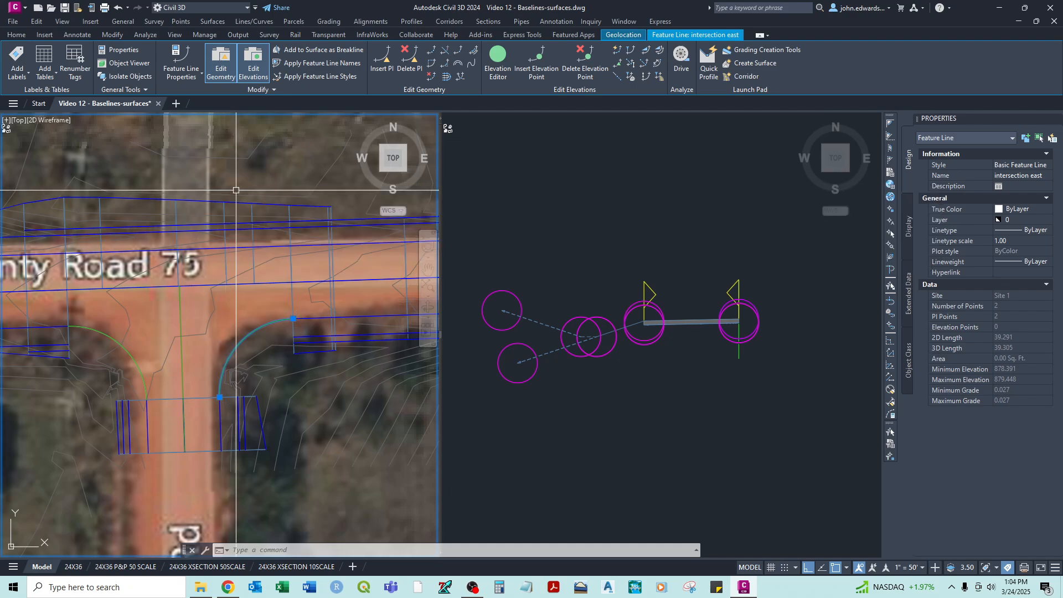
click(671, 359)
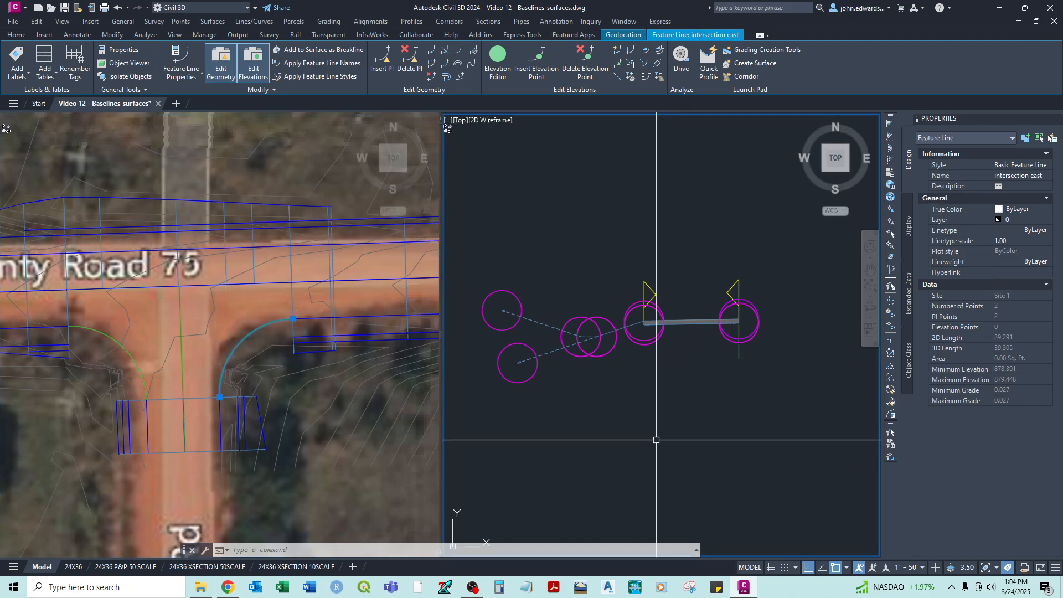
key(Escape)
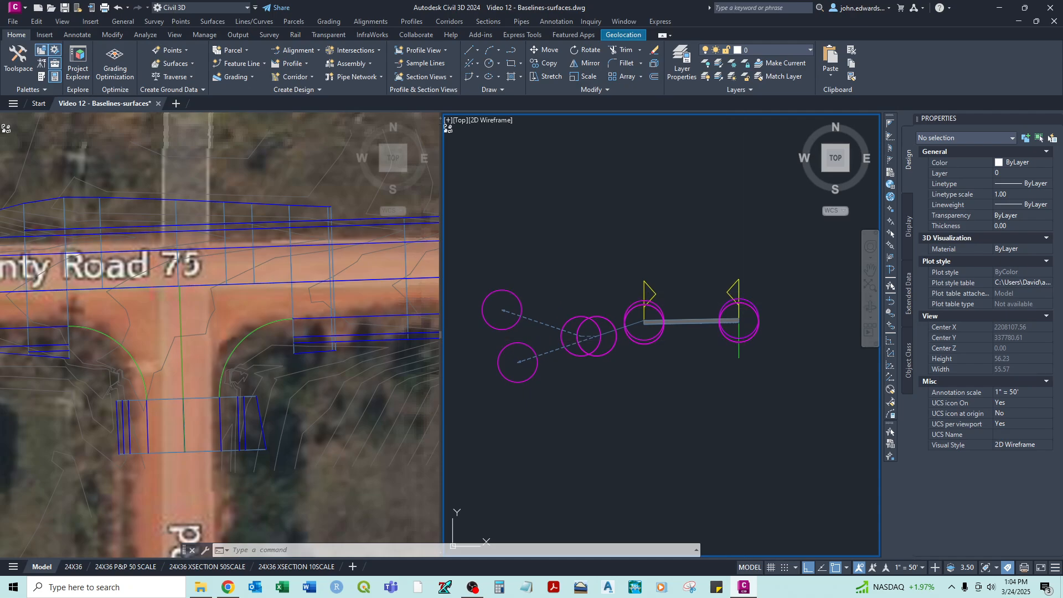
Copy the left-side-only assembly, including its subassemblies, to a spot directly below the original.
middle_drag(722, 289, 722, 263)
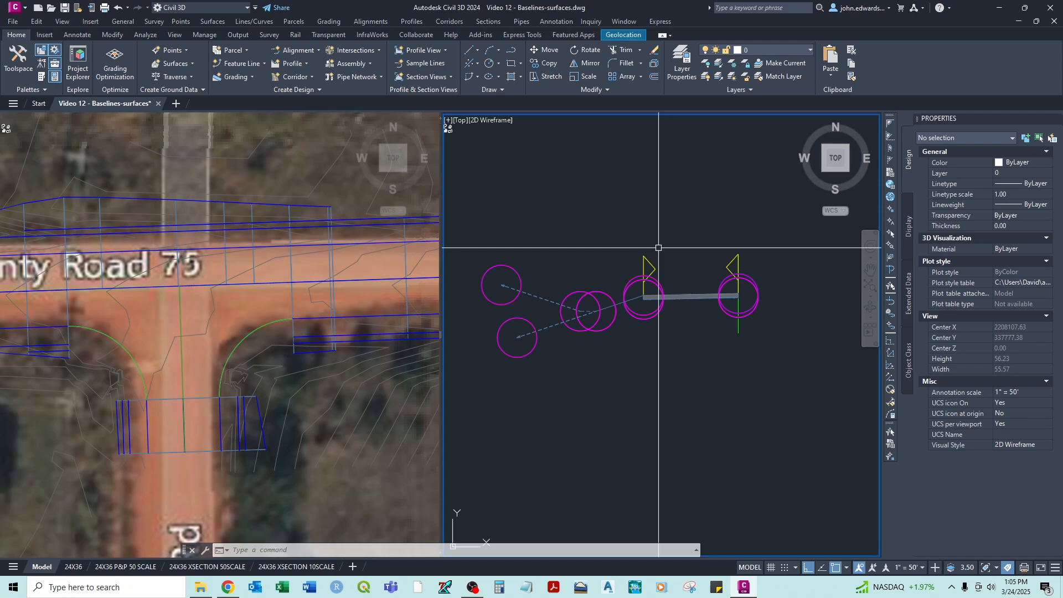
middle_drag(692, 351, 725, 344)
key(Return)
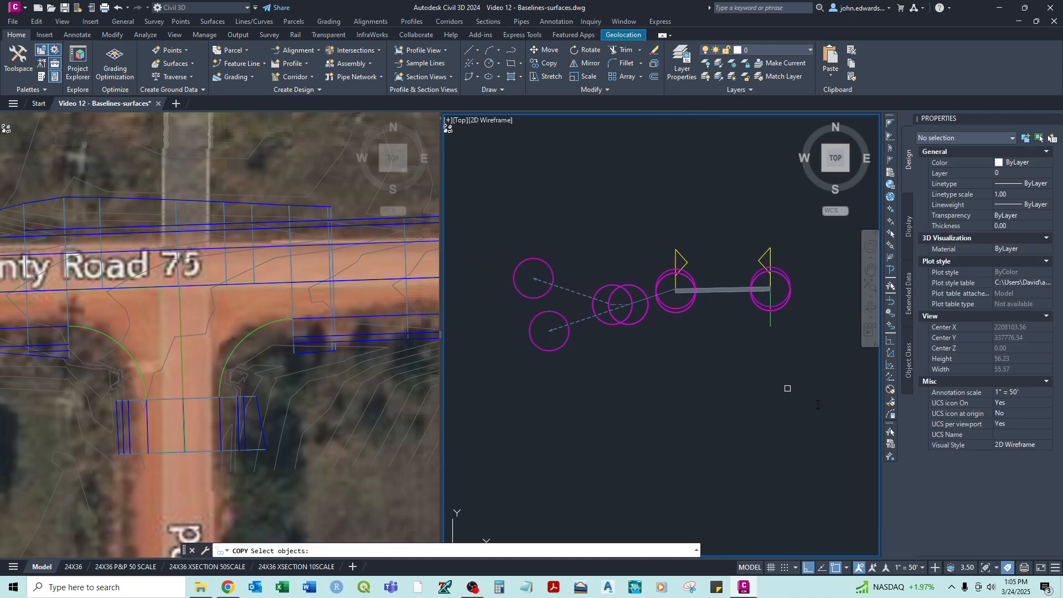
scroll(711, 349, down, 4)
click(625, 284)
click(783, 395)
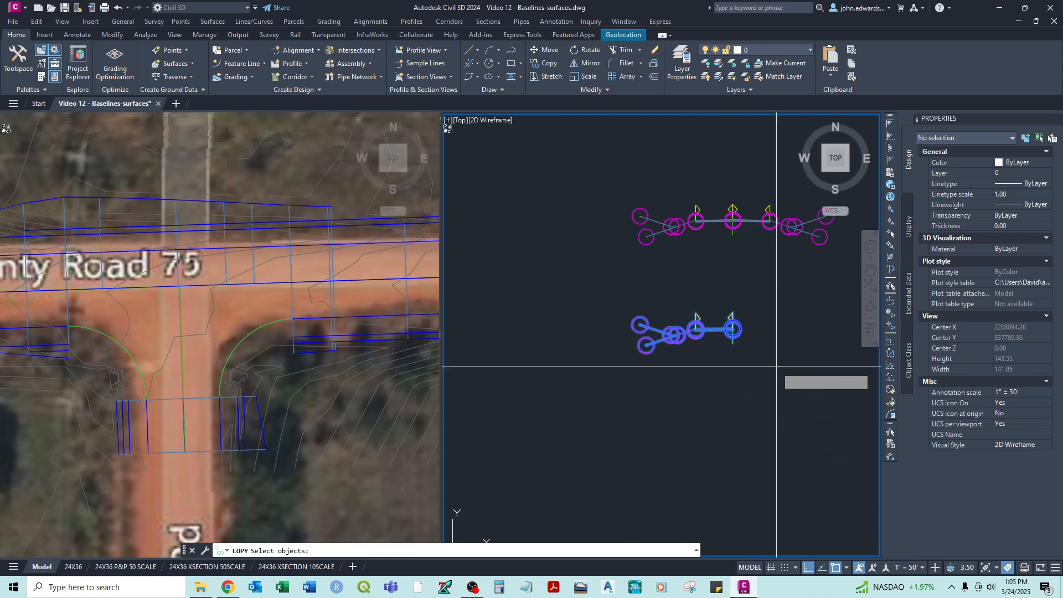
key(Return)
click(721, 328)
click(720, 427)
key(Return)
scroll(721, 425, up, 2)
scroll(721, 425, up, 4)
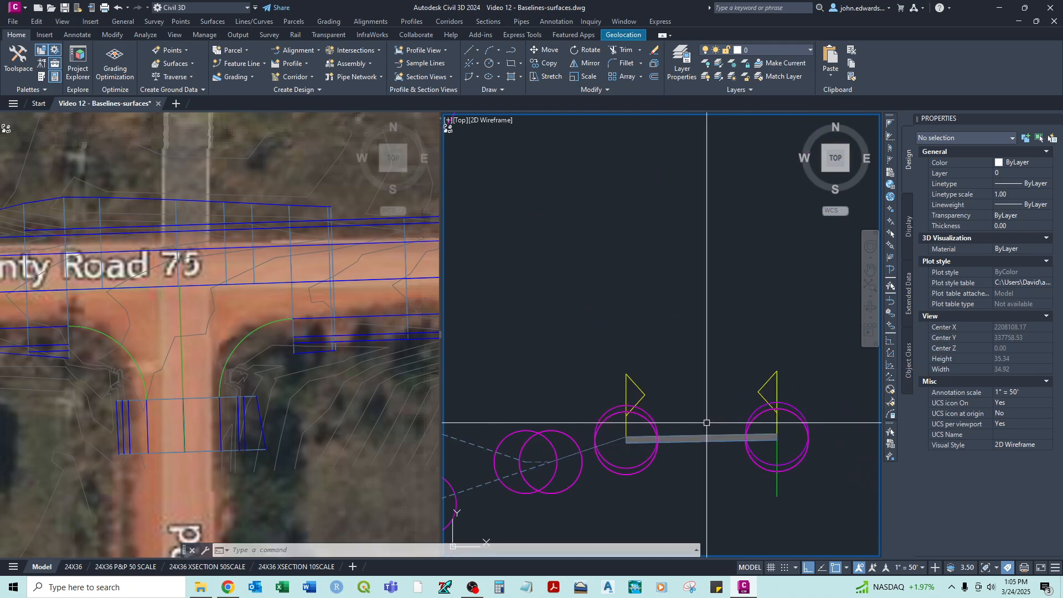
click(642, 439)
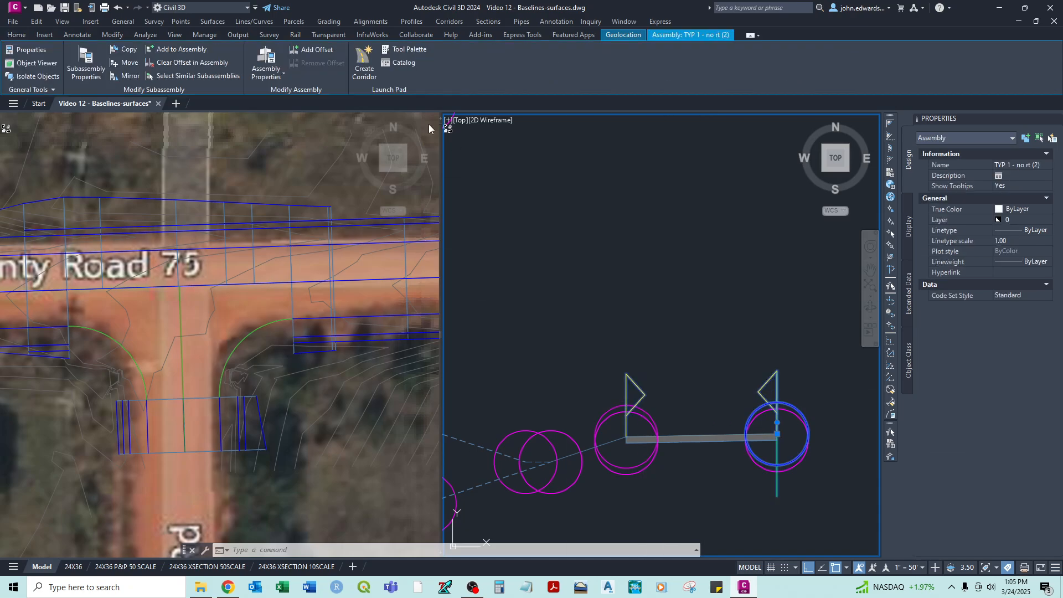
click(86, 63)
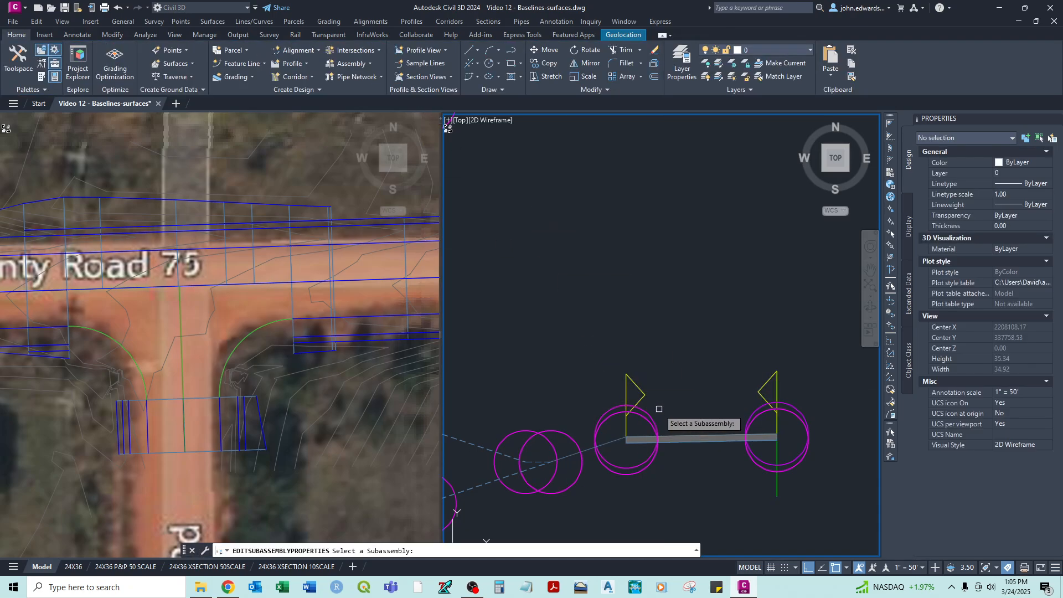
key(Escape)
Review the construction of the copied left-side-only assembly in its Assembly Properties without changing anything.
click(645, 393)
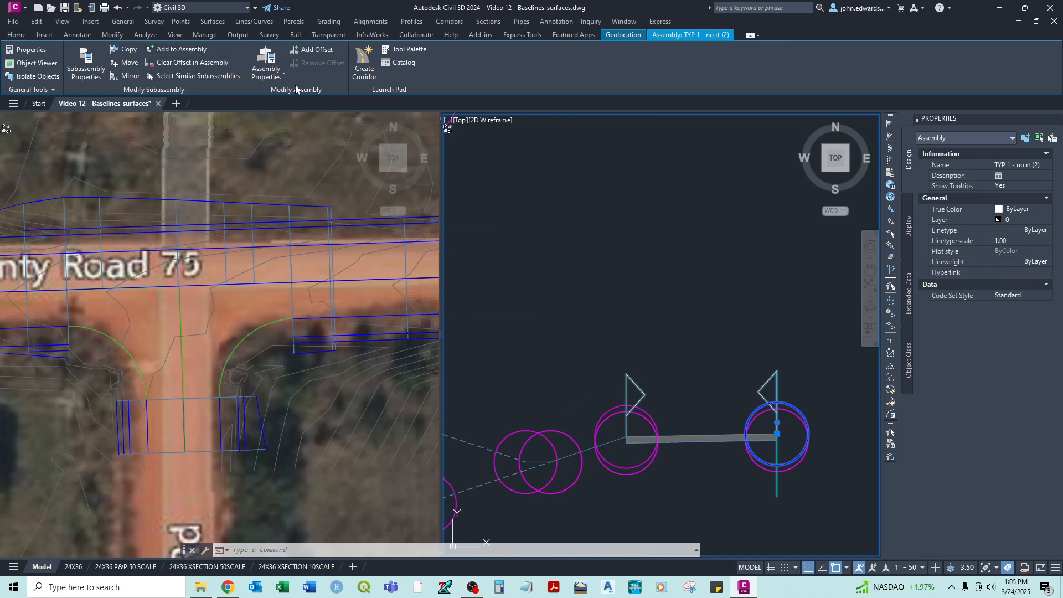
click(267, 64)
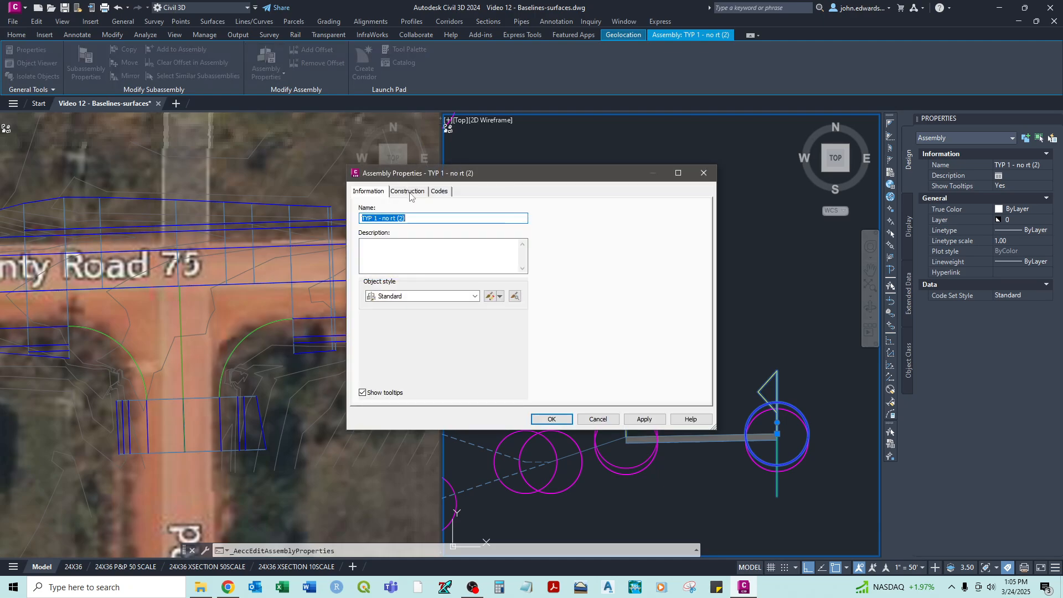
click(409, 192)
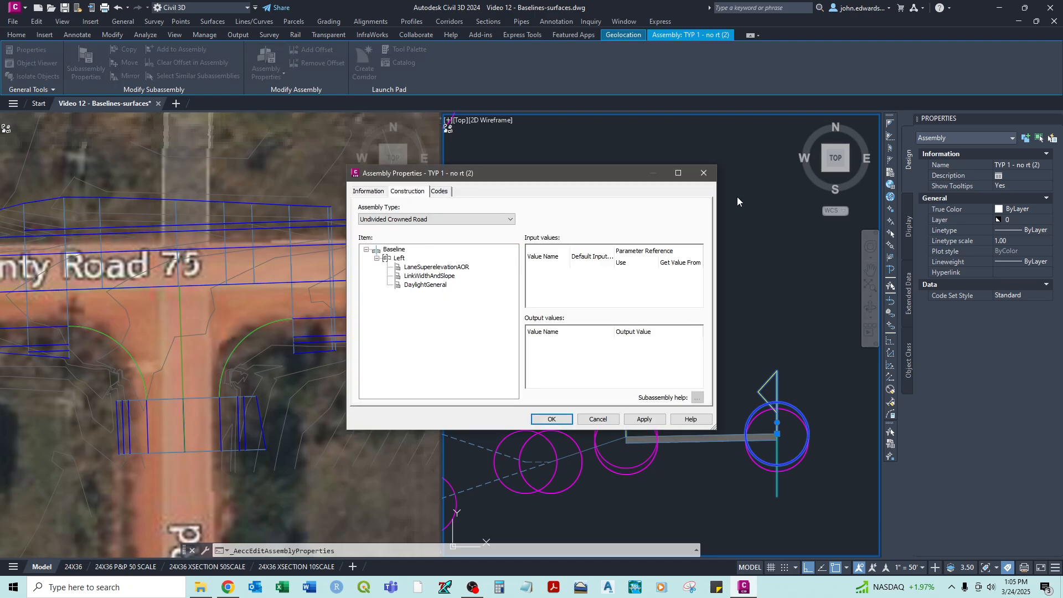
click(704, 173)
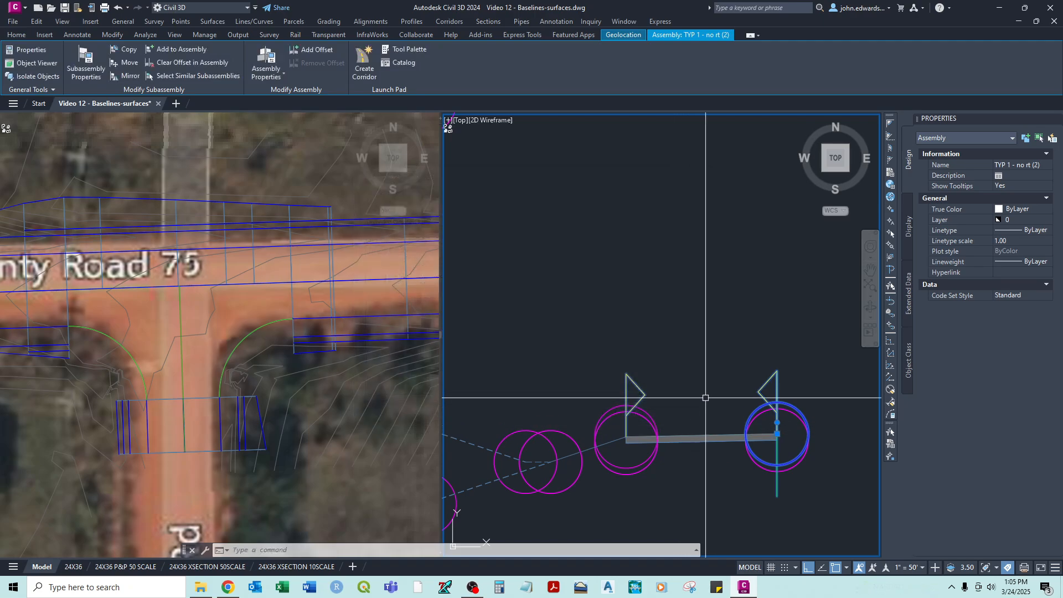
key(Escape)
middle_drag(706, 397, 639, 293)
click(710, 278)
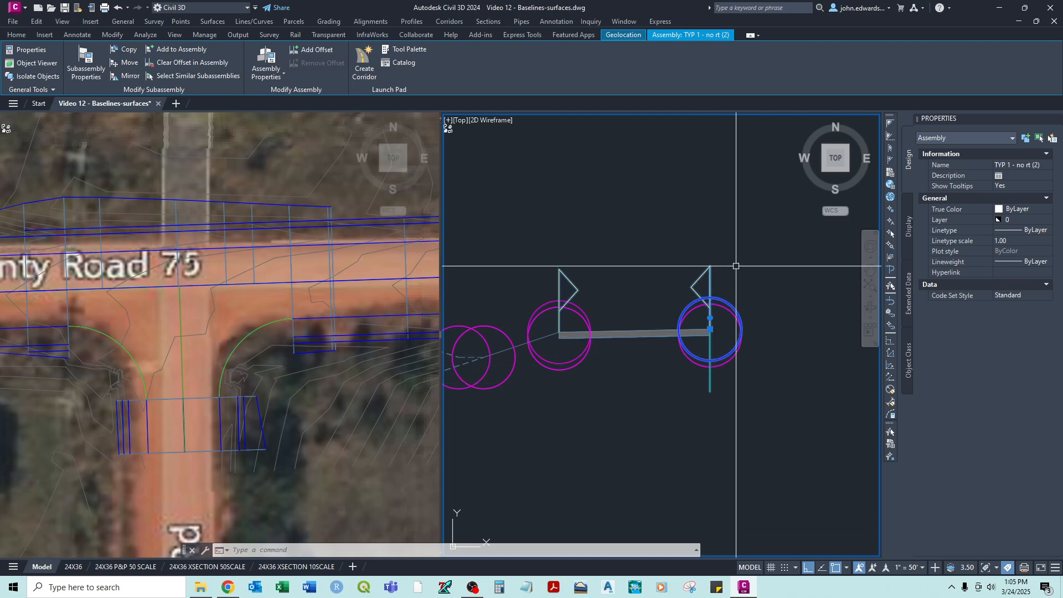
scroll(728, 262, down, 2)
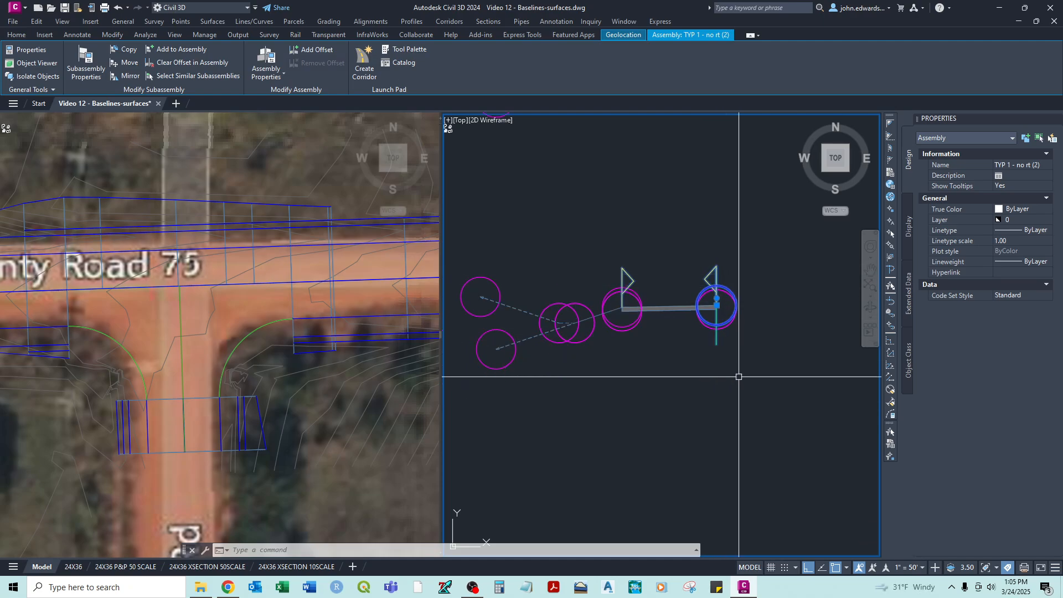
key(Escape)
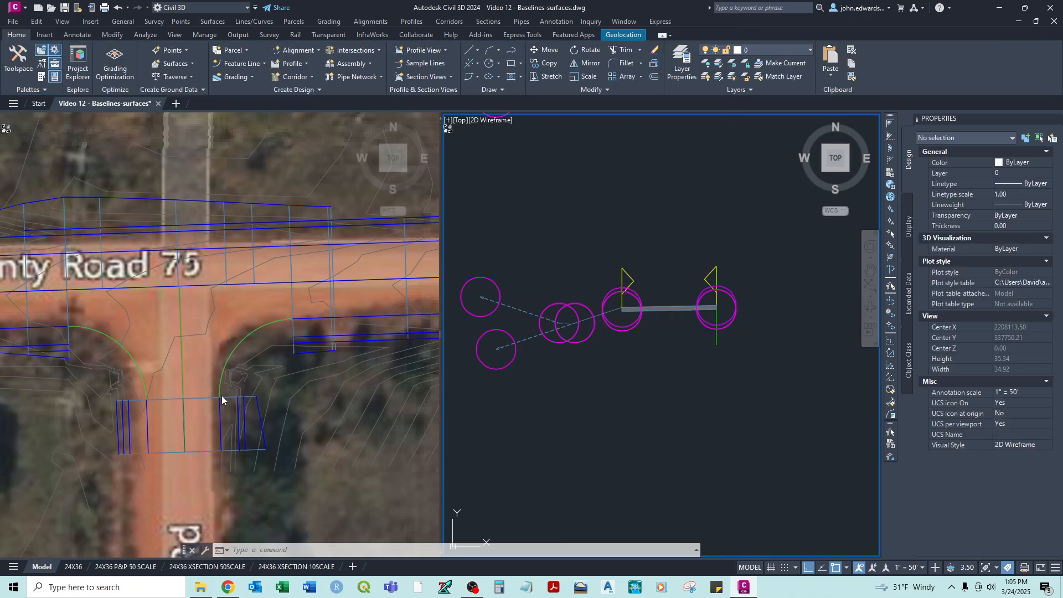
click(155, 370)
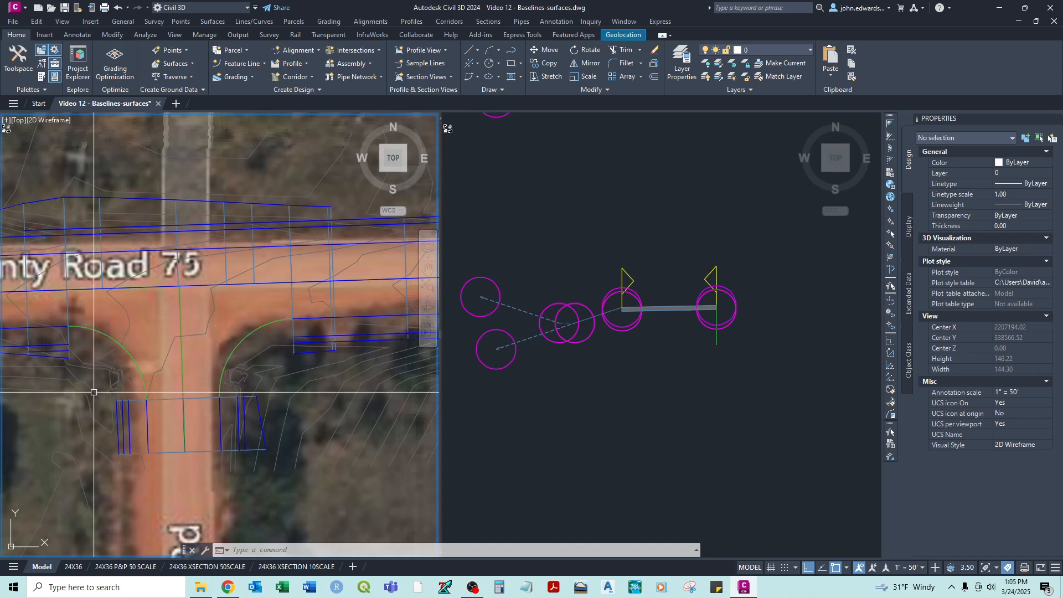
Create an assembly named intersection, type Other with Standard styles, and place it directly below the copied left-side-only assembly.
click(631, 372)
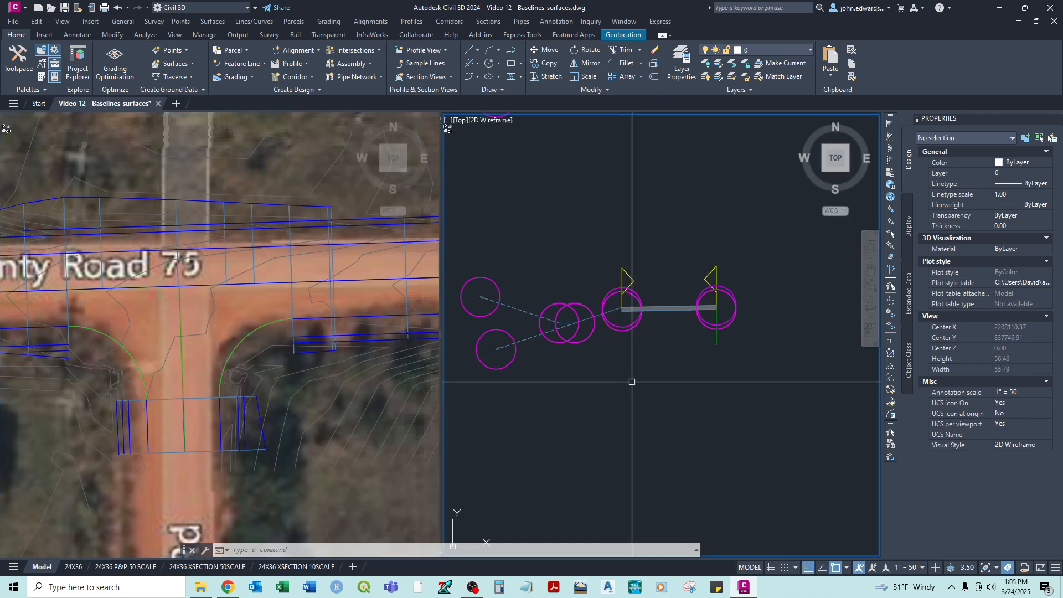
scroll(659, 349, up, 3)
mouse_move(659, 349)
middle_down()
mouse_move(669, 334)
mouse_move(657, 350)
middle_up()
scroll(695, 351, up, 1)
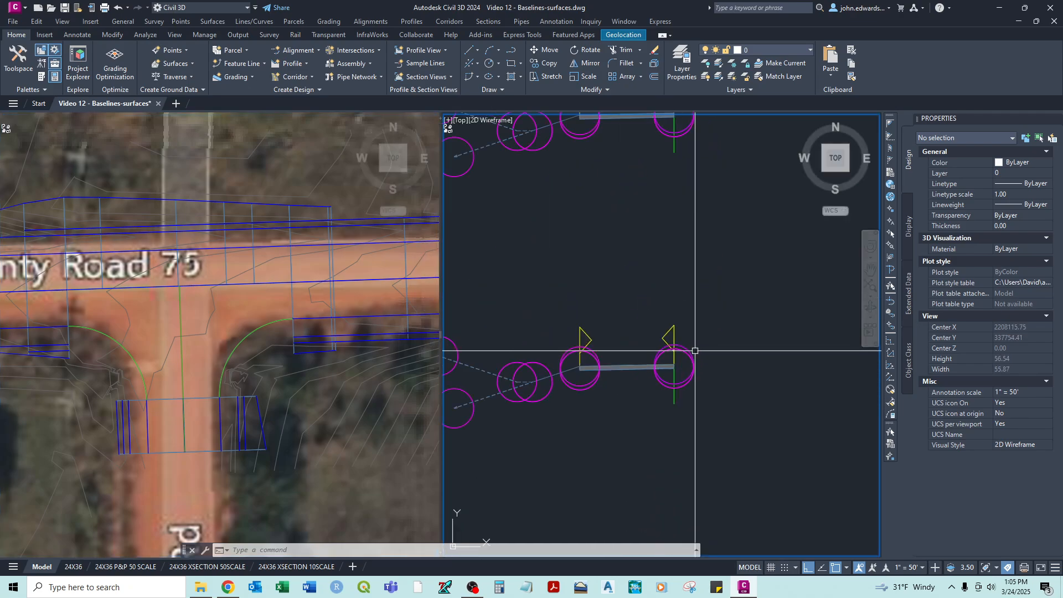
scroll(619, 364, down, 2)
mouse_move(611, 384)
middle_down()
mouse_move(613, 361)
mouse_move(621, 366)
middle_up()
scroll(629, 346, up, 4)
scroll(621, 361, down, 2)
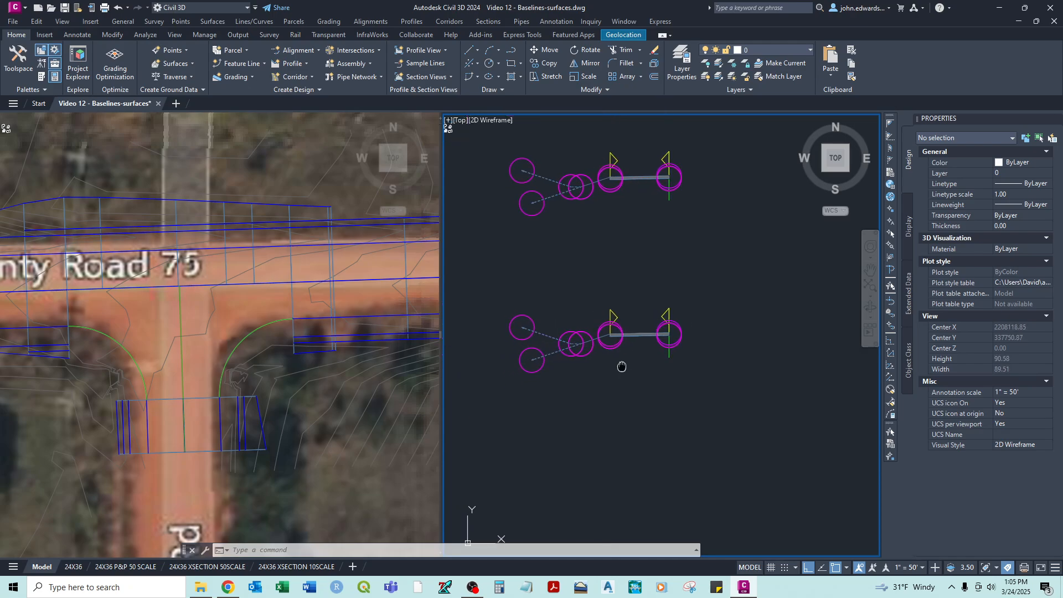
click(353, 67)
click(364, 80)
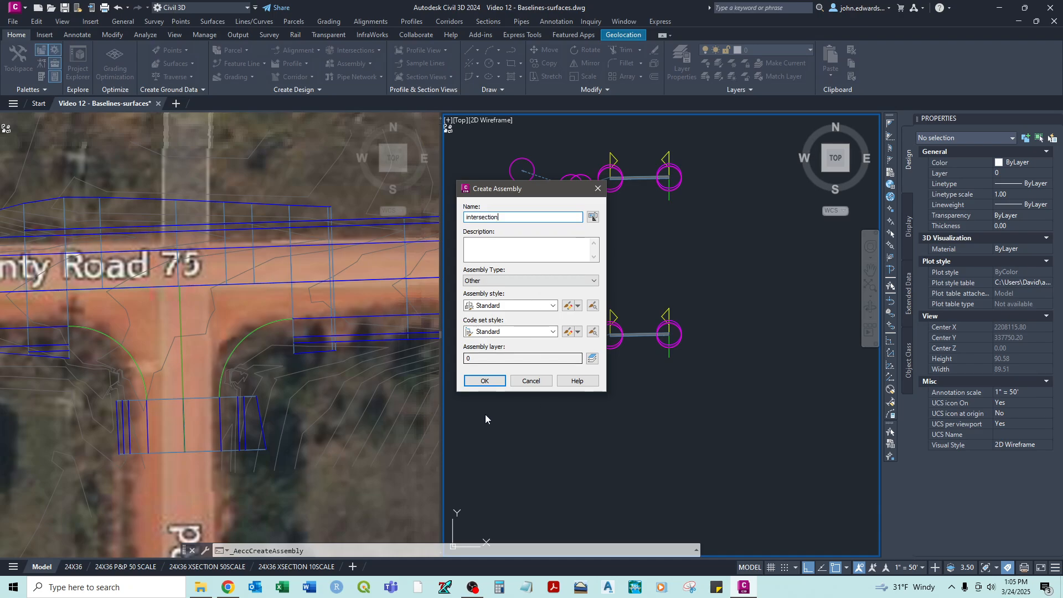
click(492, 384)
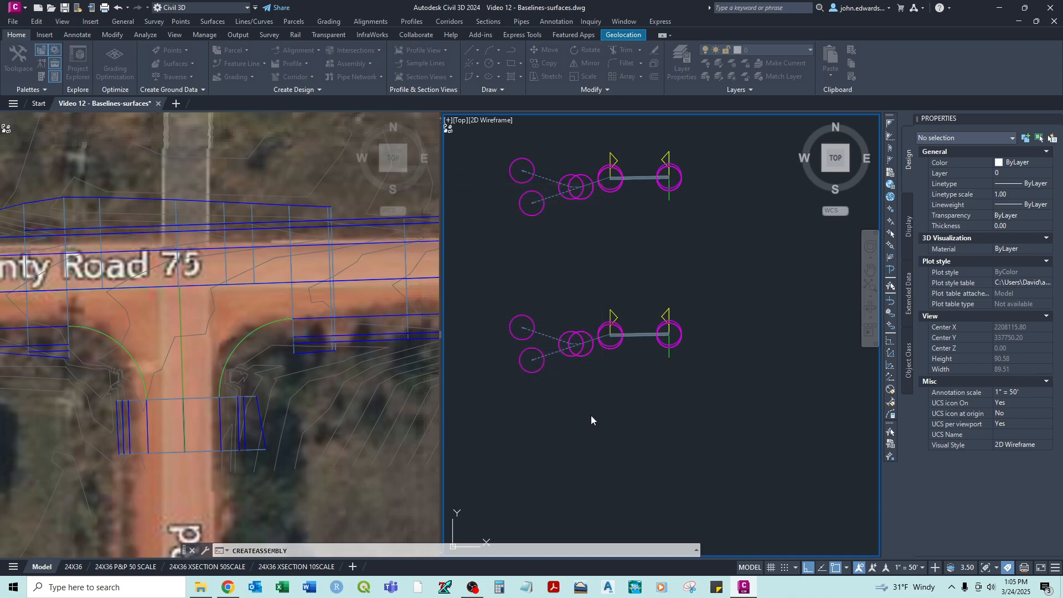
click(649, 468)
scroll(691, 403, down, 7)
scroll(691, 404, up, 4)
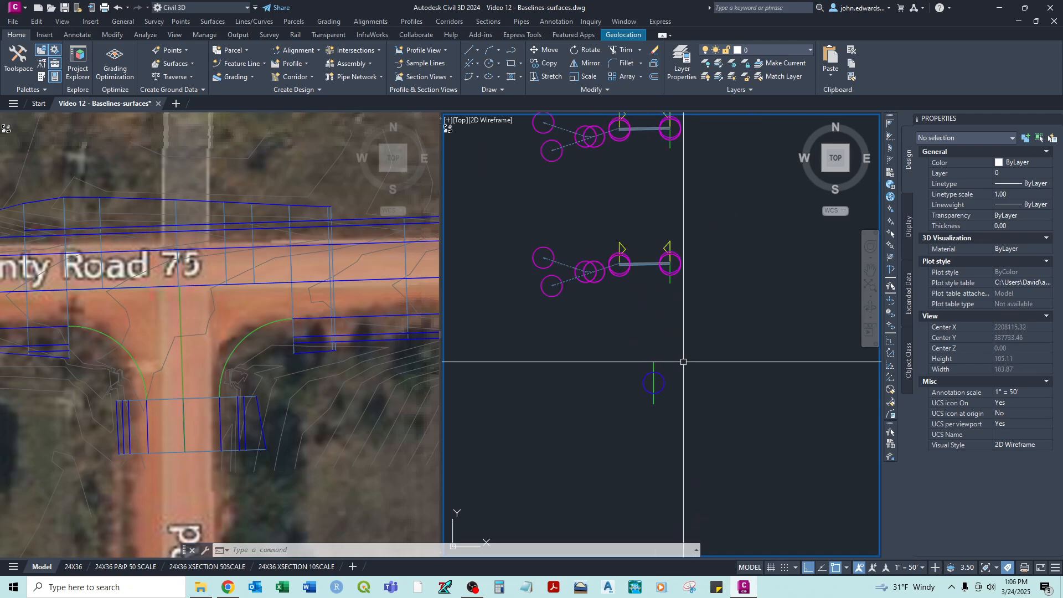
Copy the DaylightGeneral subassembly and its adjoining slope link to the intersection assembly's marker point, and close the reopened elevation panorama.
scroll(575, 264, up, 2)
click(593, 264)
scroll(638, 264, up, 4)
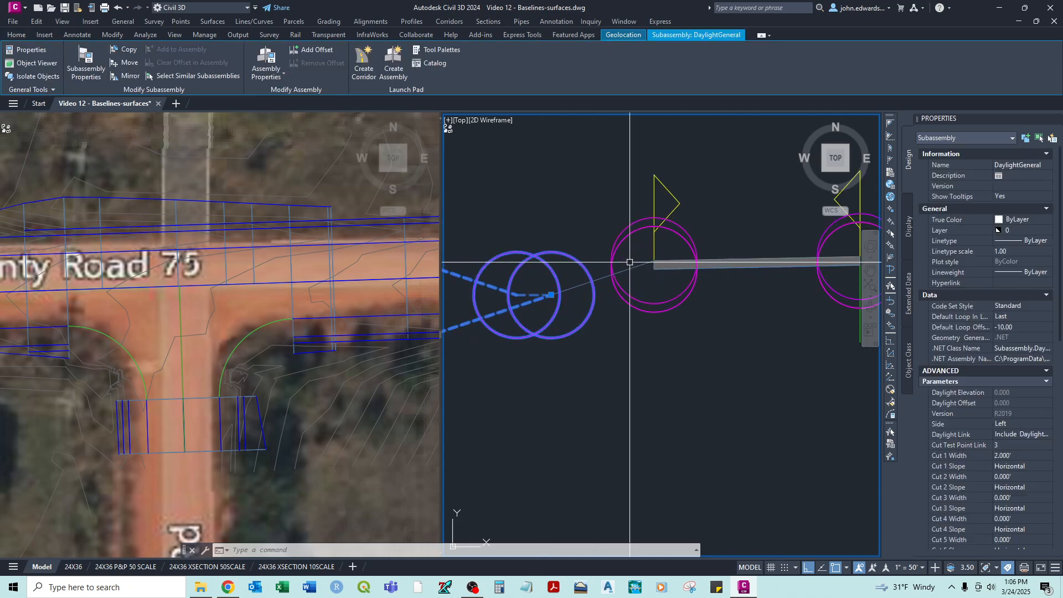
click(594, 281)
scroll(599, 275, down, 4)
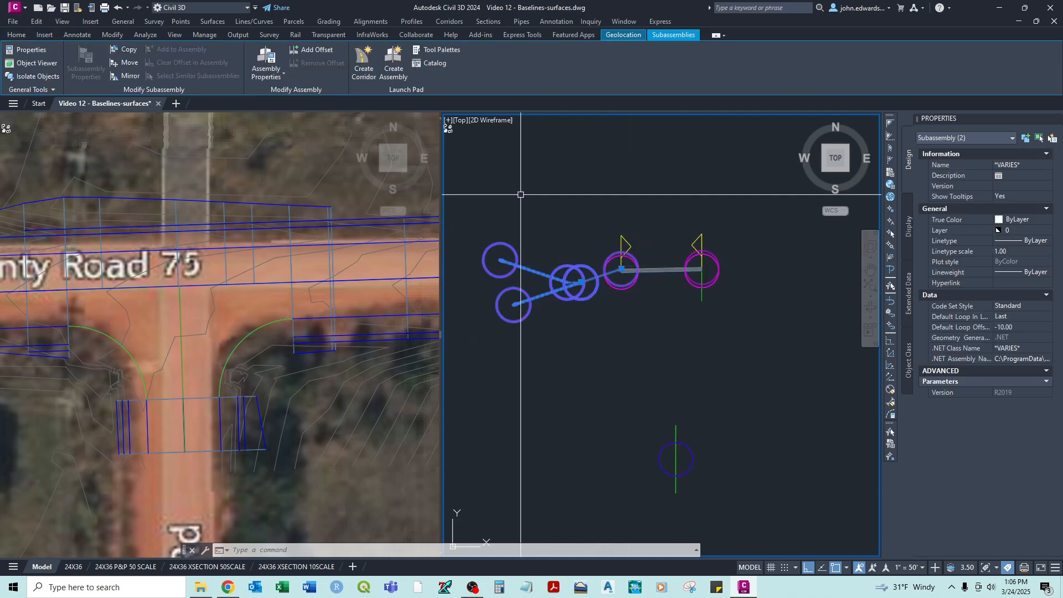
click(129, 50)
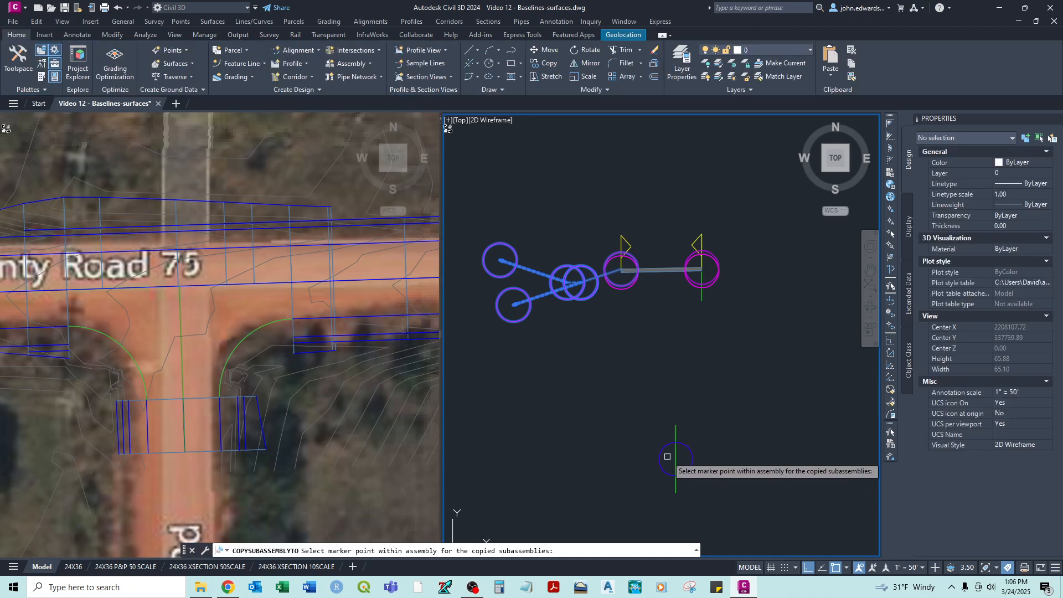
click(673, 472)
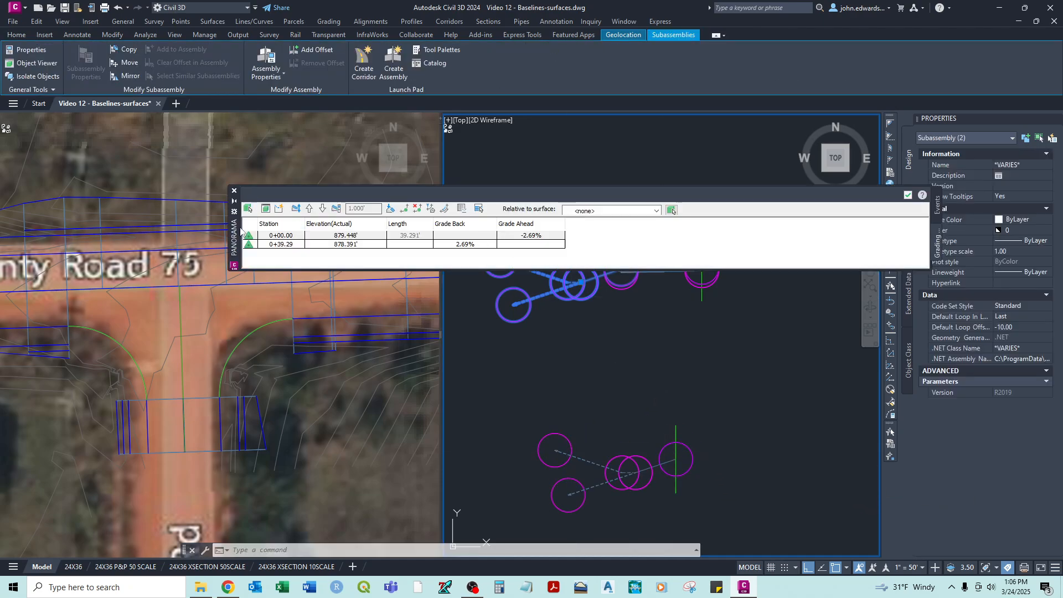
click(234, 190)
key(Escape)
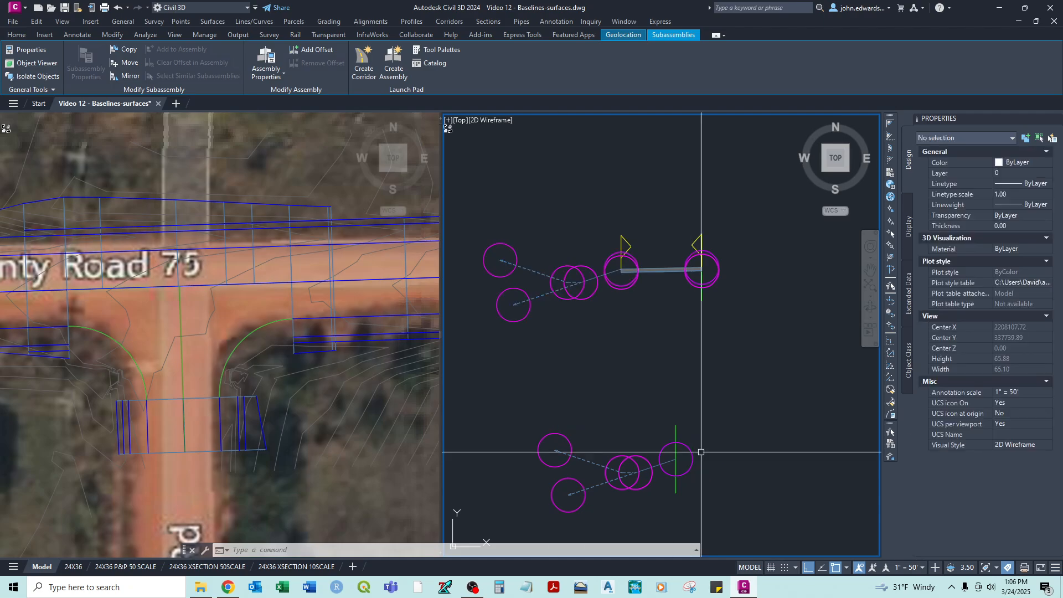
Copy the LaneSuperelevationAOR subassembly from the left-side-only assembly above onto the intersection assembly's baseline, and clear the selection.
scroll(701, 451, up, 6)
scroll(700, 365, down, 2)
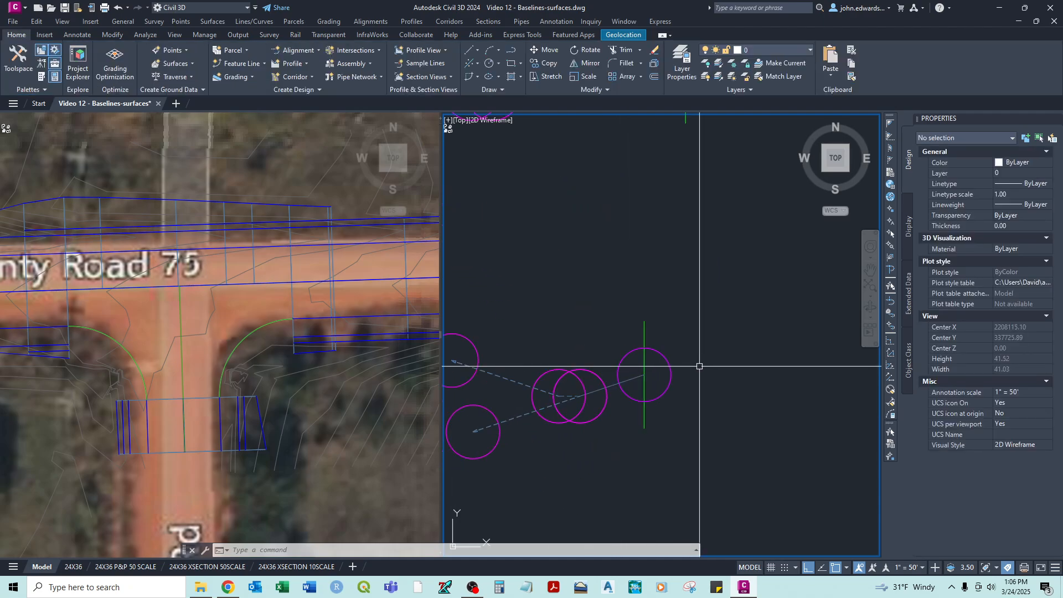
middle_drag(698, 362, 614, 454)
scroll(610, 434, down, 1)
scroll(601, 258, up, 2)
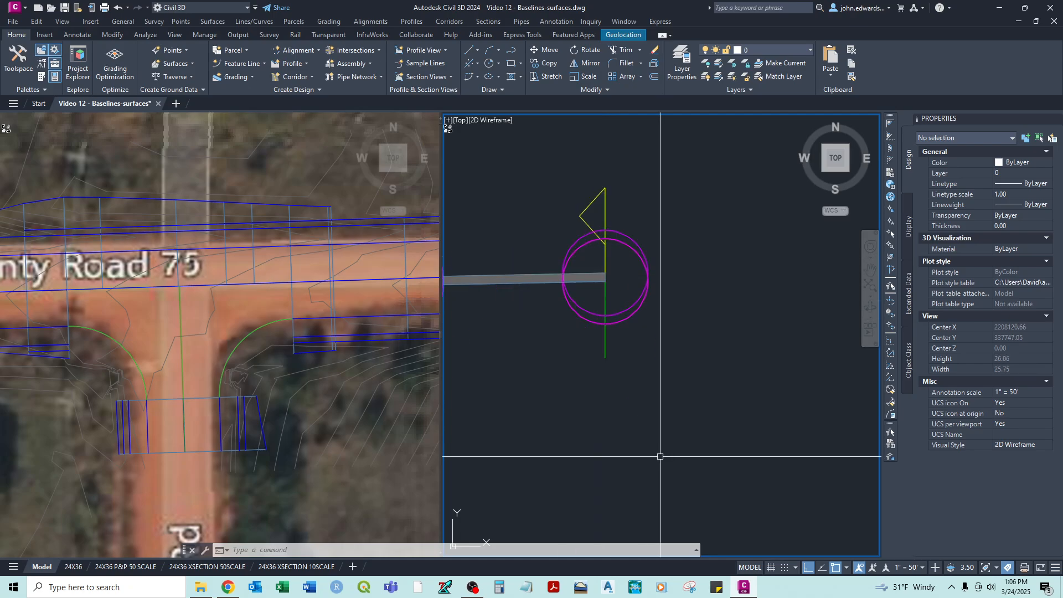
scroll(696, 339, down, 3)
scroll(753, 409, up, 2)
middle_drag(753, 408, 535, 318)
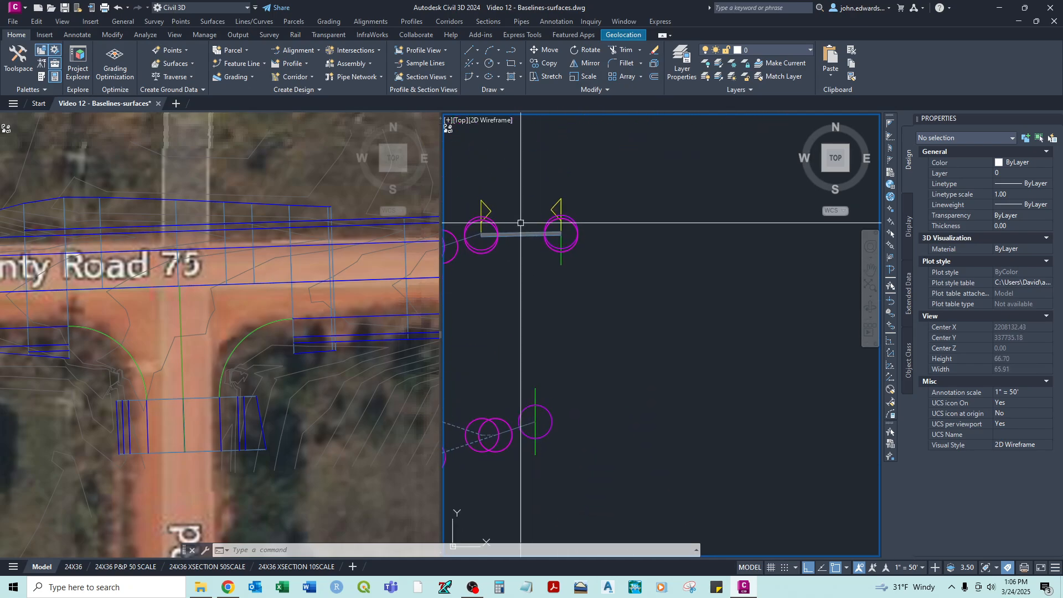
click(521, 235)
click(109, 54)
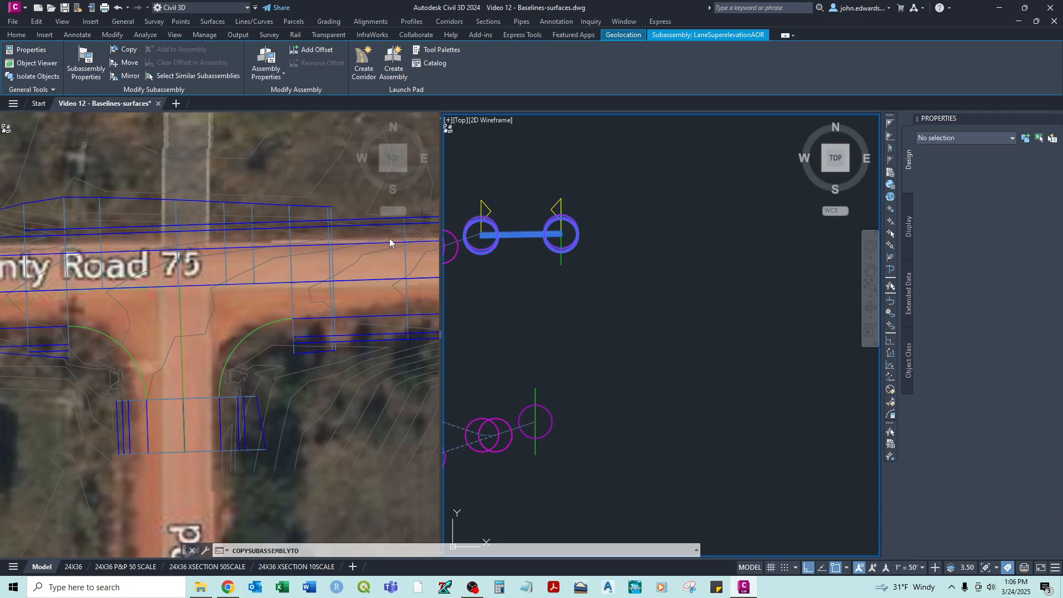
mouse_move(592, 431)
middle_down()
mouse_move(557, 342)
mouse_move(641, 362)
middle_up()
scroll(504, 315, up, 2)
click(517, 326)
scroll(516, 335, down, 3)
click(622, 361)
scroll(621, 360, up, 2)
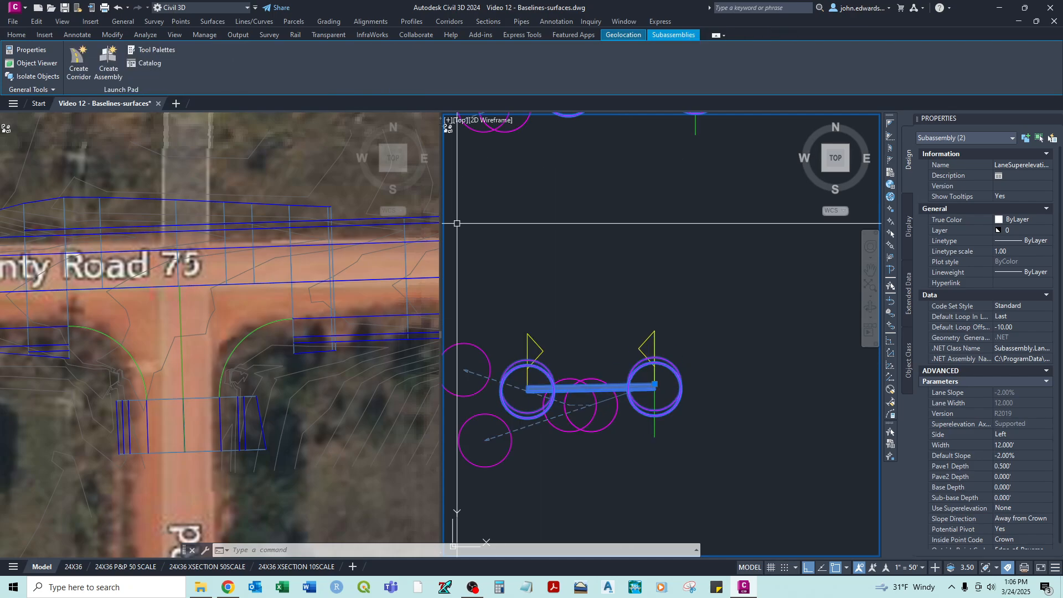
key(Escape)
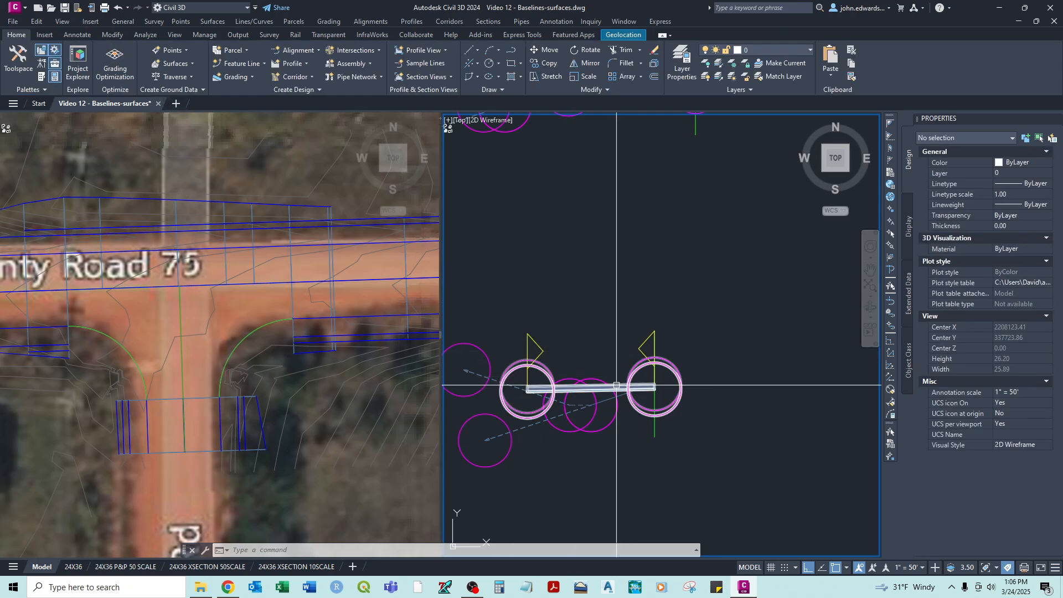
Set the intersection assembly's lane subassembly to the Right side with a width of 2 feet.
click(609, 387)
click(86, 71)
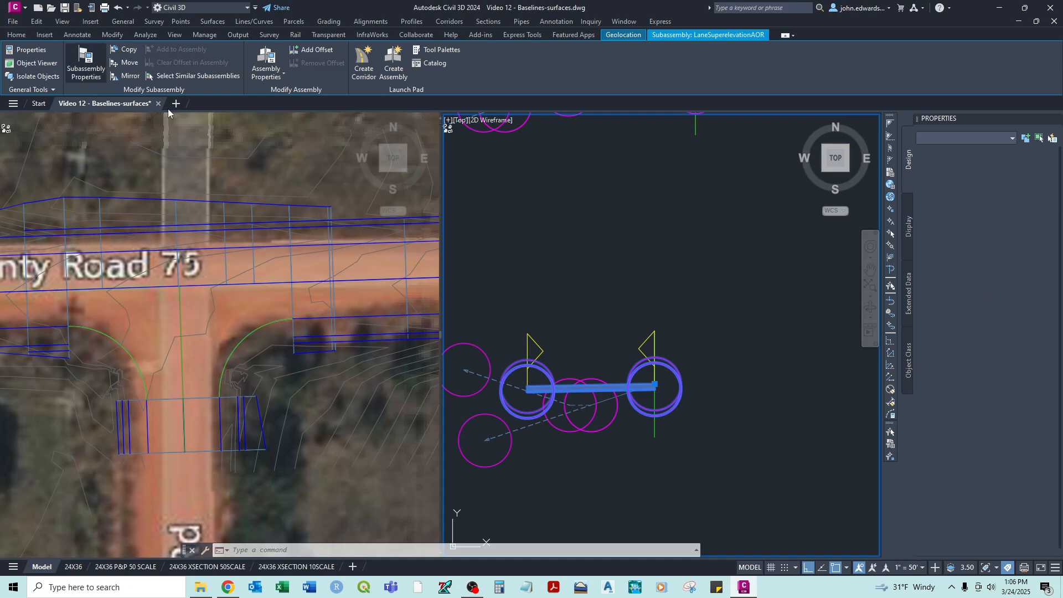
click(581, 133)
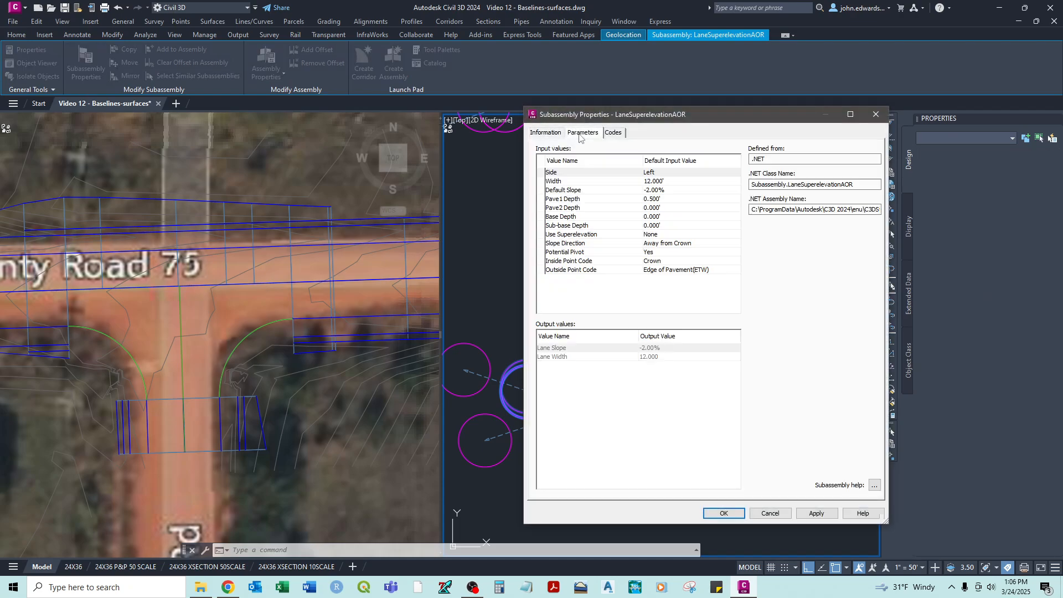
double_click(655, 176)
click(681, 314)
click(672, 330)
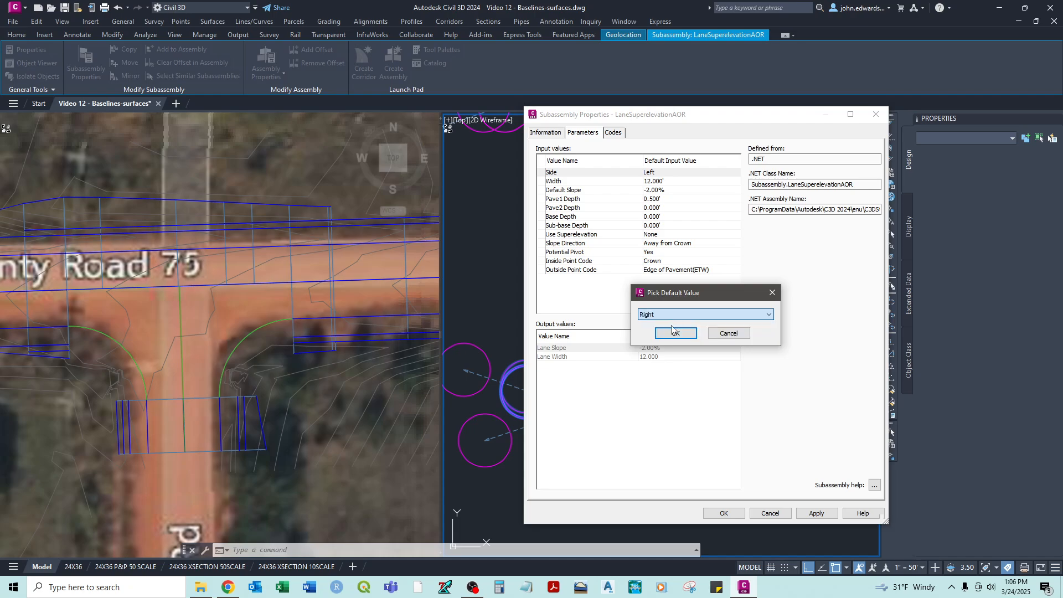
click(673, 332)
double_click(652, 181)
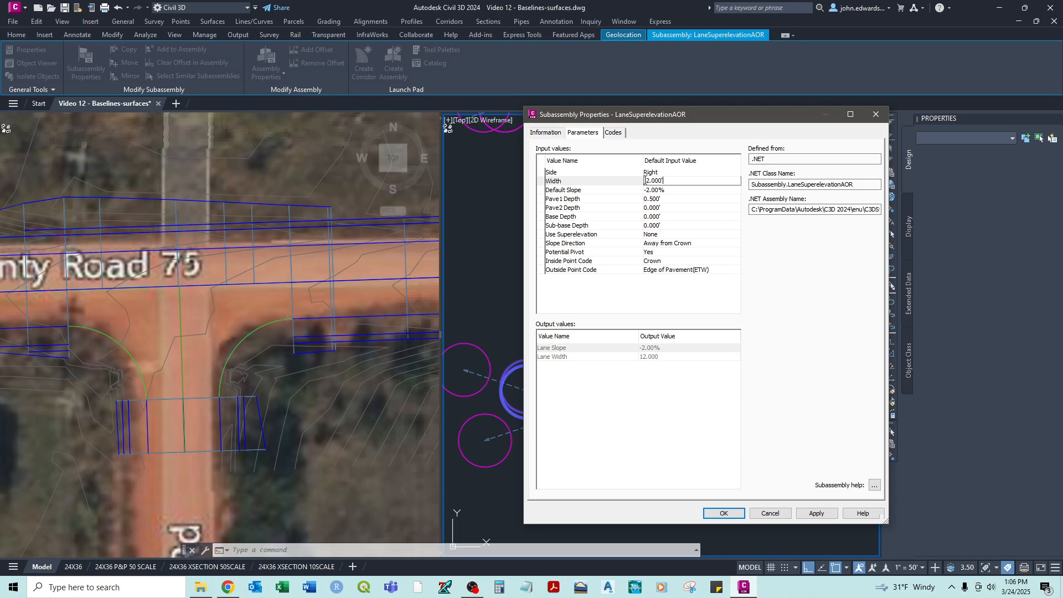
click(724, 513)
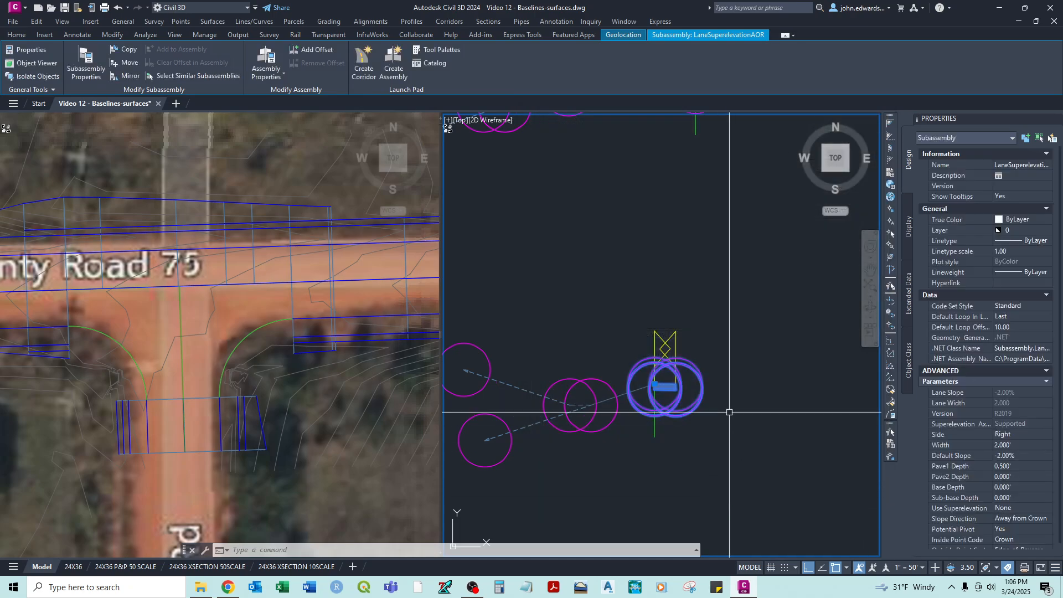
Set the default slope of the intersection assembly's lane to 2.00% and clear the selection.
scroll(720, 416, up, 4)
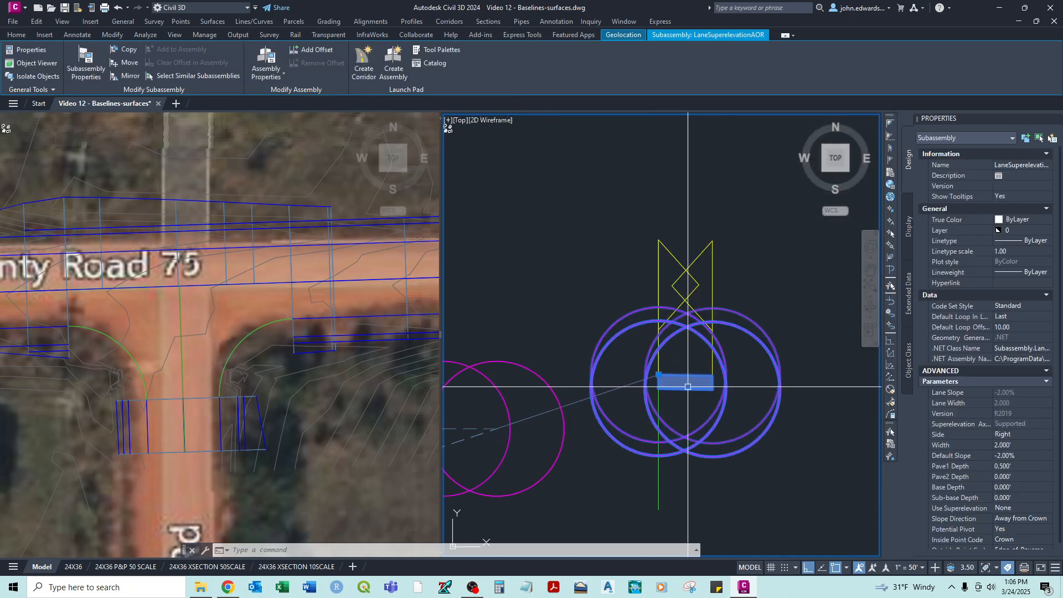
click(84, 64)
click(585, 133)
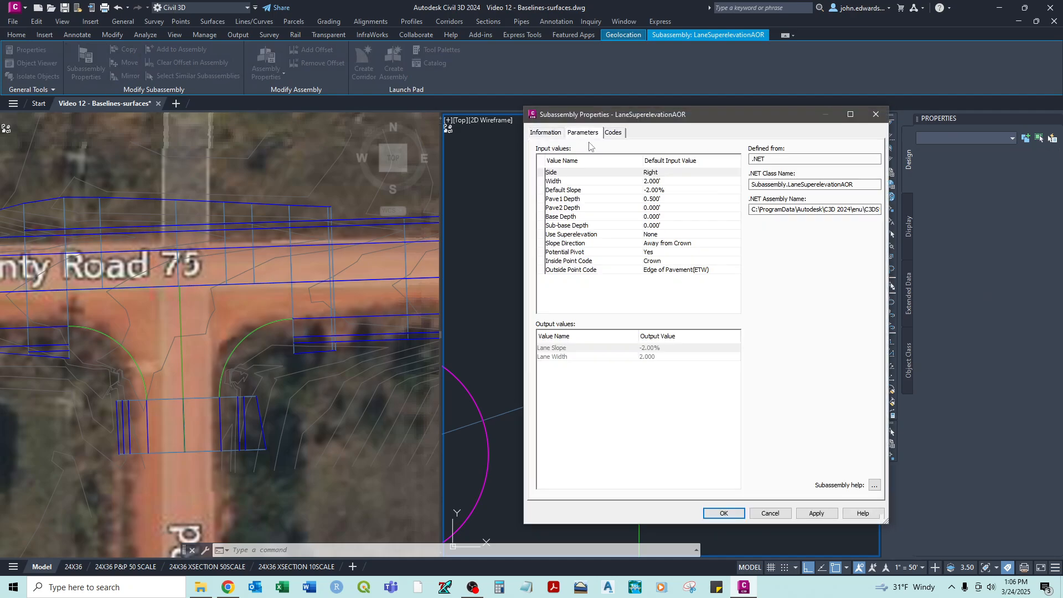
click(651, 191)
click(649, 191)
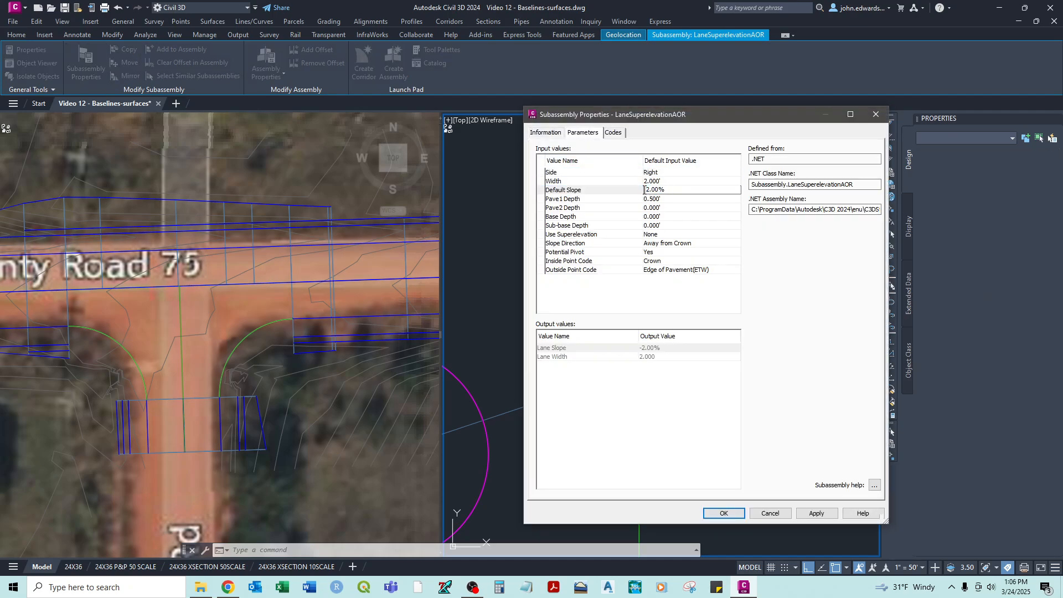
click(722, 512)
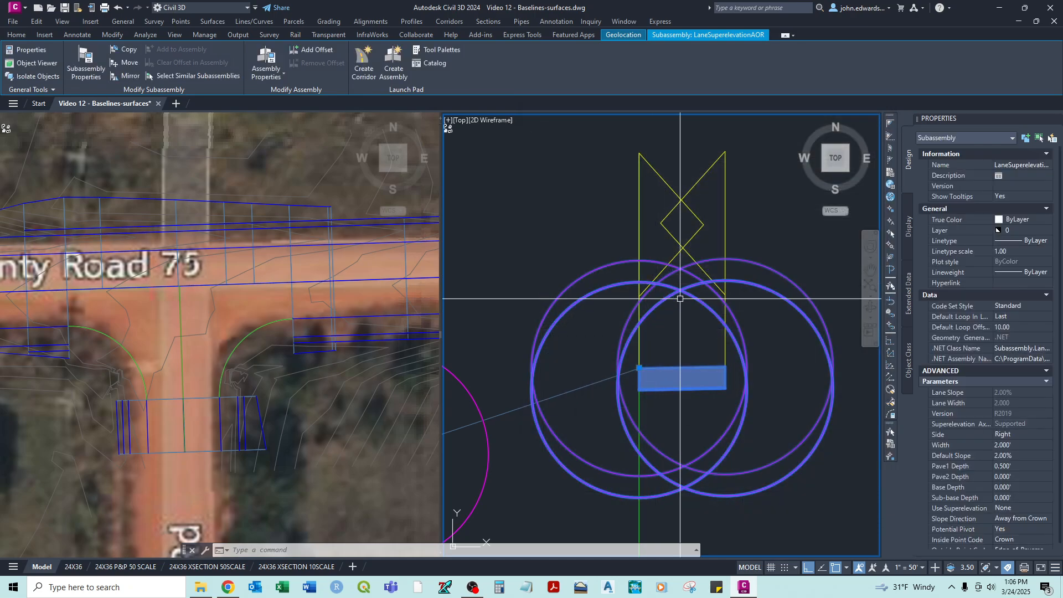
scroll(720, 300, down, 3)
key(Escape)
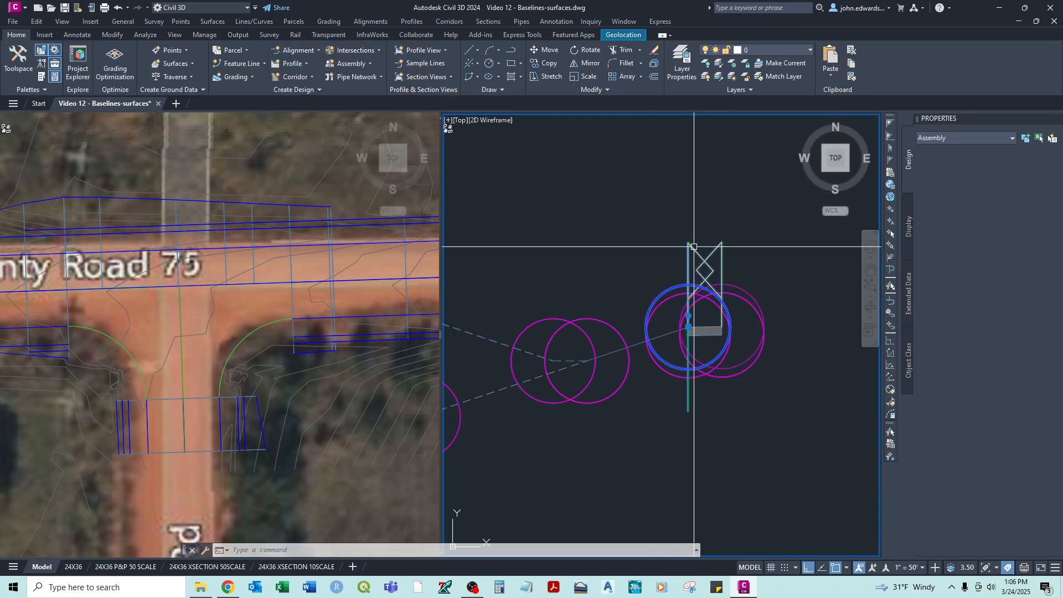
Check the intersection assembly's name in its properties, and inspect the feature line along the western return arc.
click(684, 327)
scroll(612, 354, down, 2)
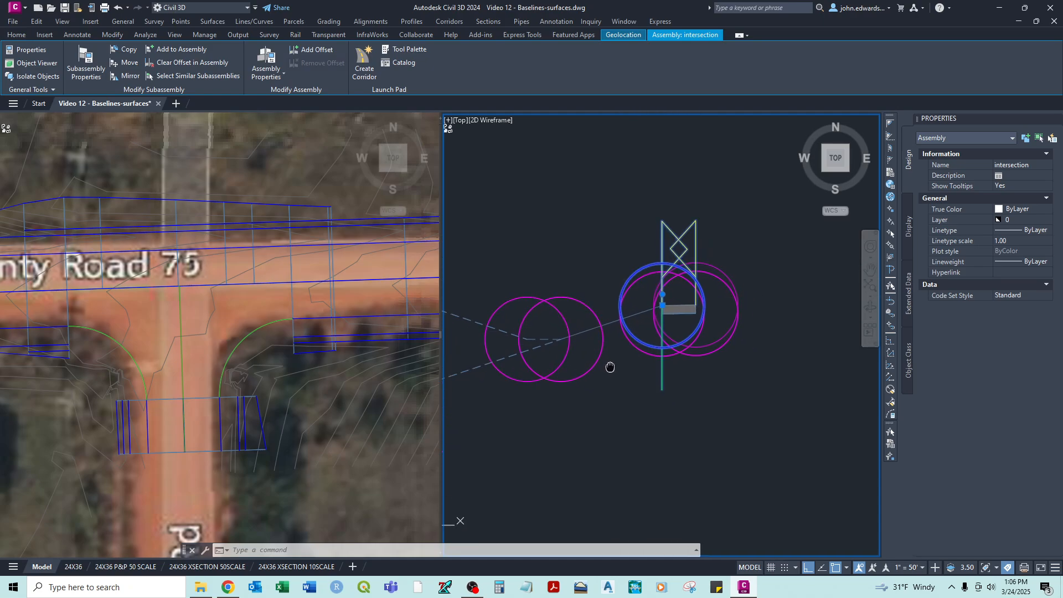
middle_drag(613, 394, 747, 388)
key(Escape)
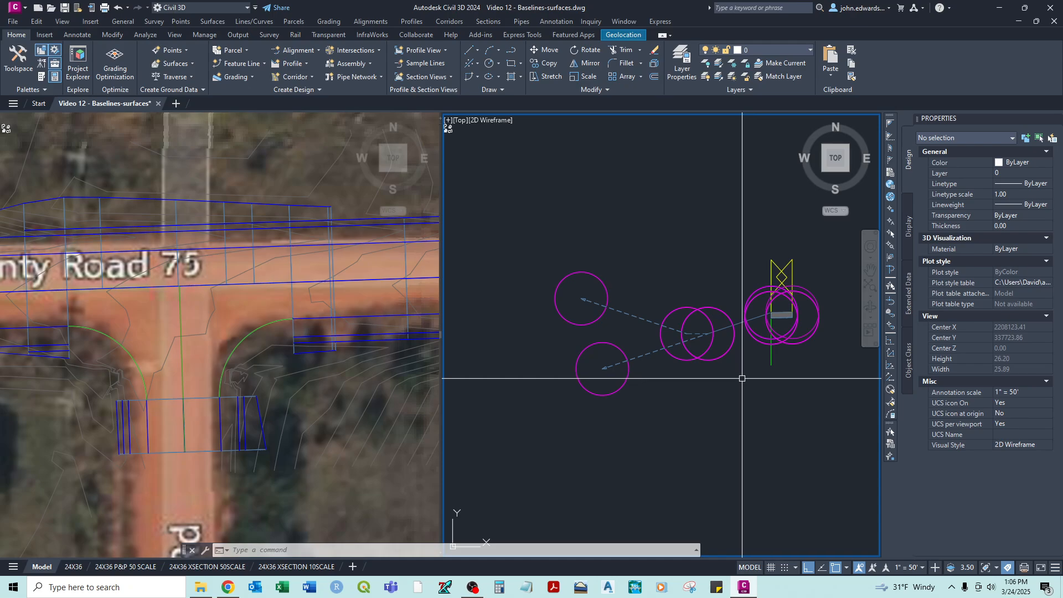
middle_drag(692, 260, 641, 260)
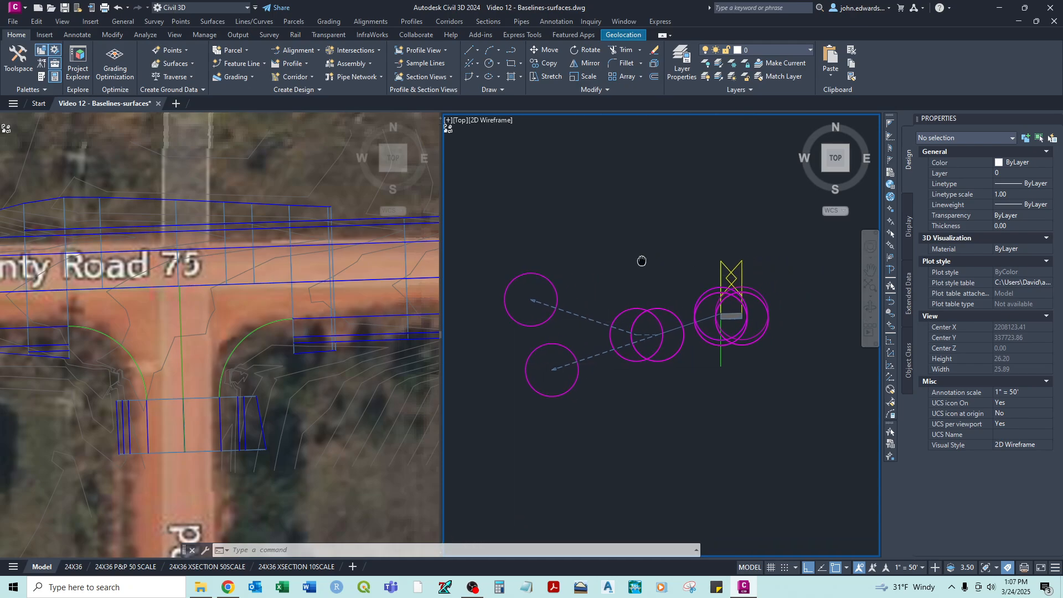
click(724, 293)
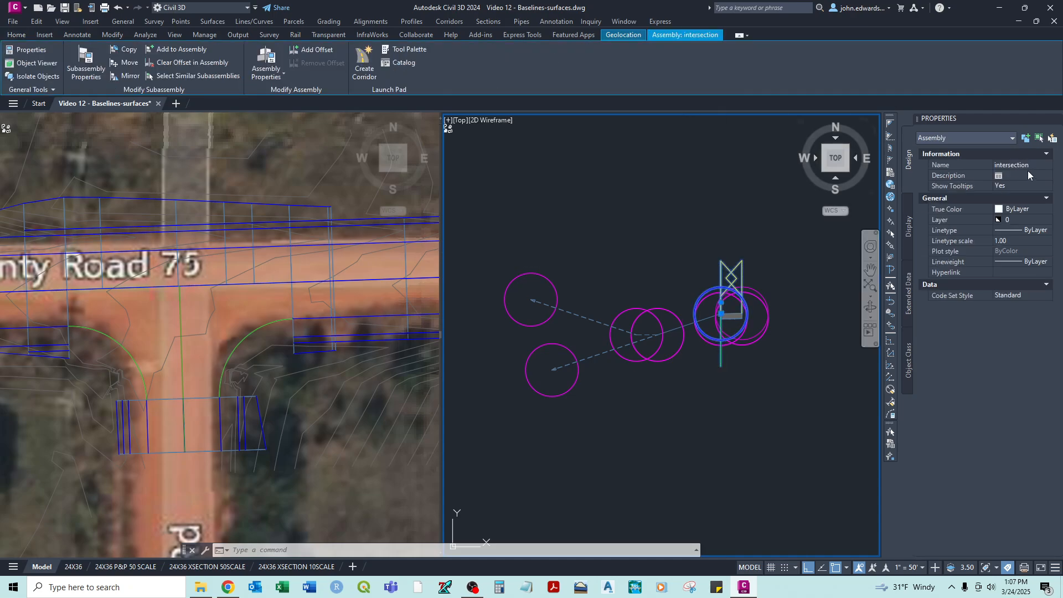
key(Escape)
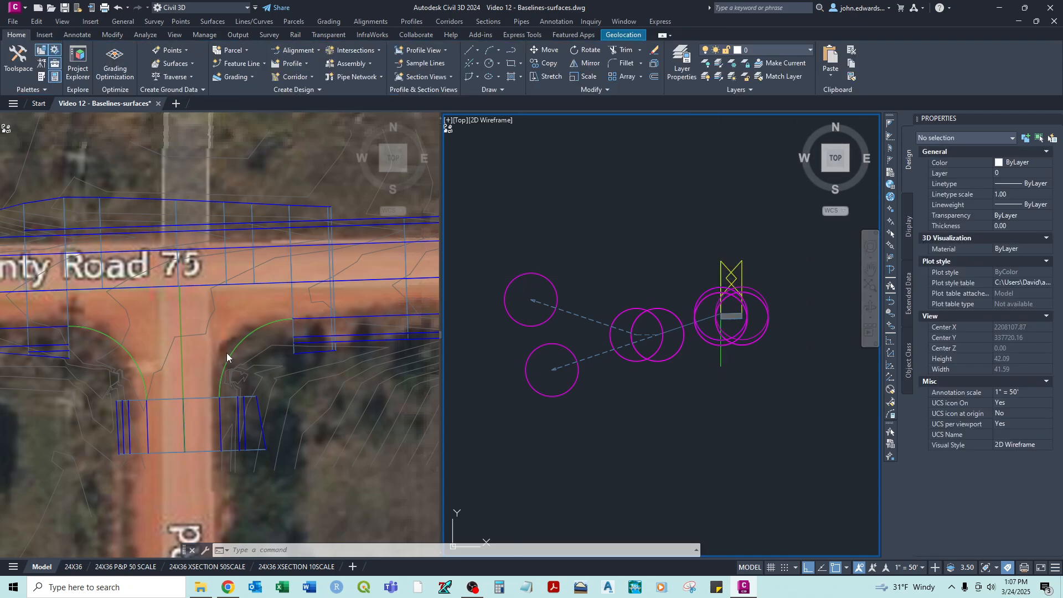
middle_drag(136, 346, 201, 334)
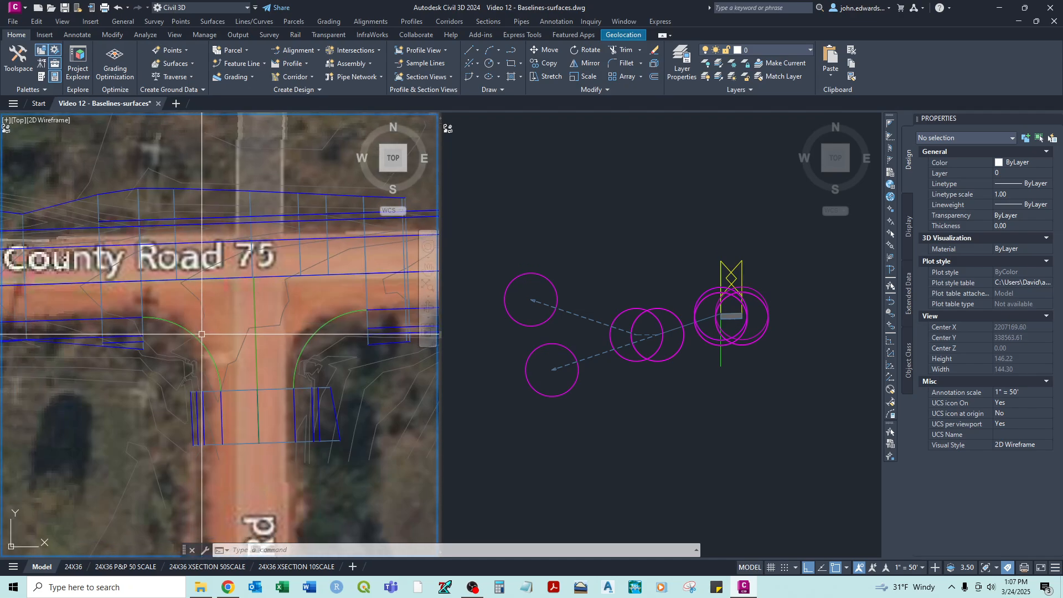
click(204, 344)
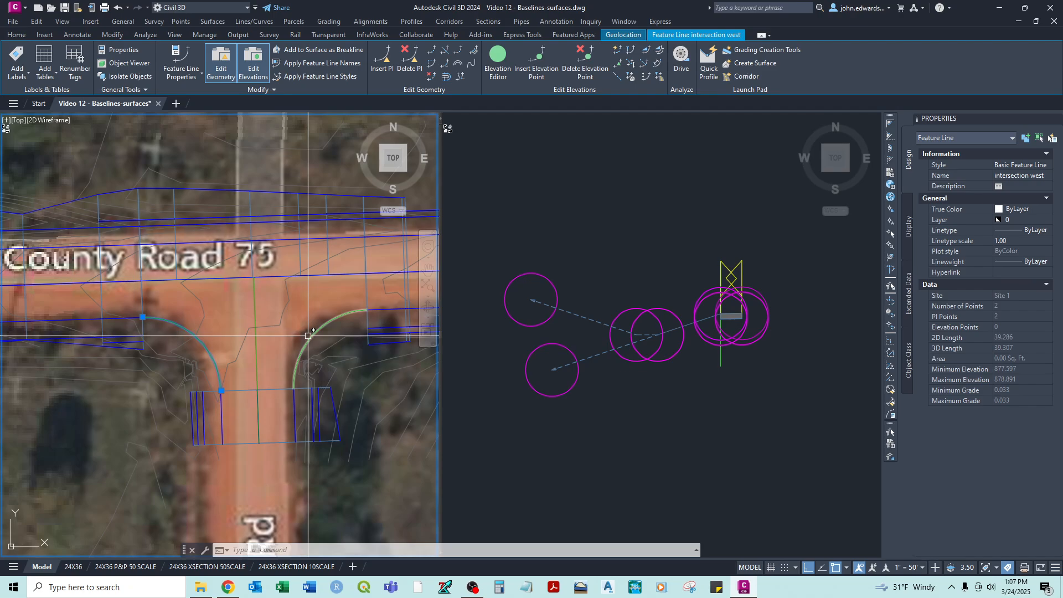
key(Escape)
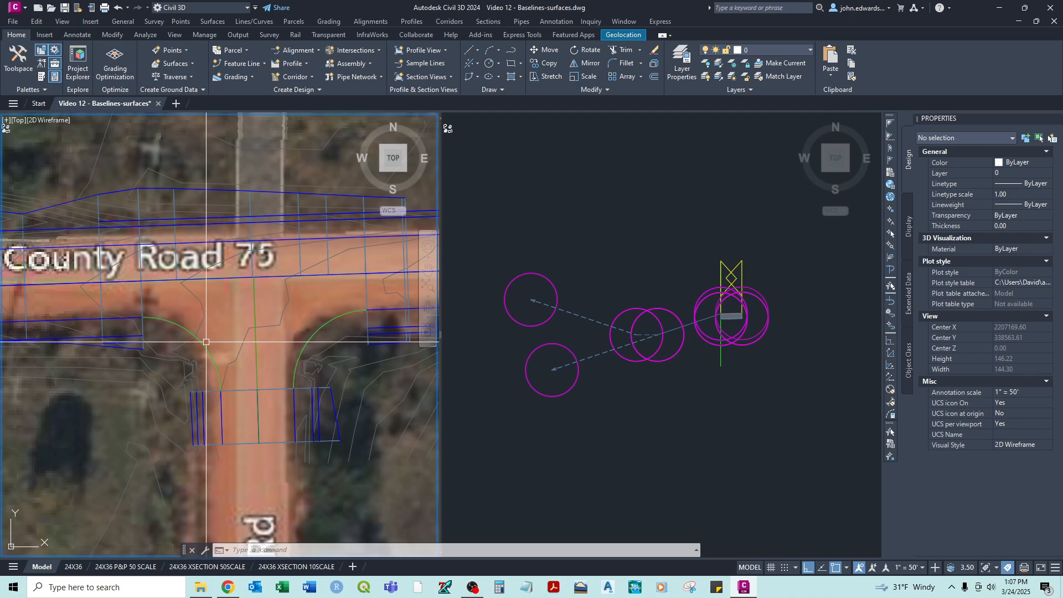
Add a baseline named intersection west to the corridor, using the intersection west feature line from Site 1.
click(119, 339)
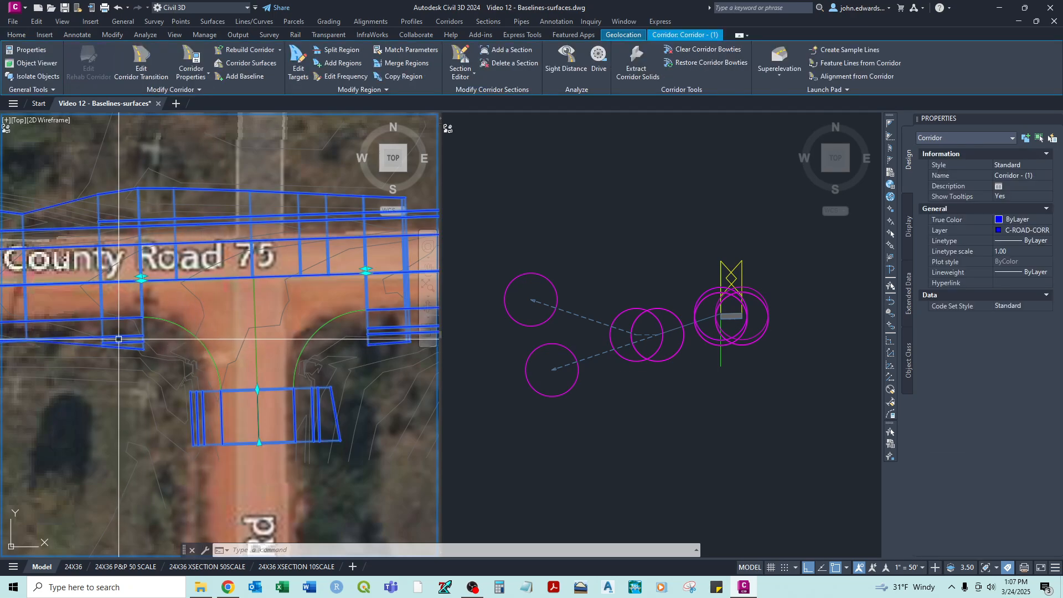
click(244, 76)
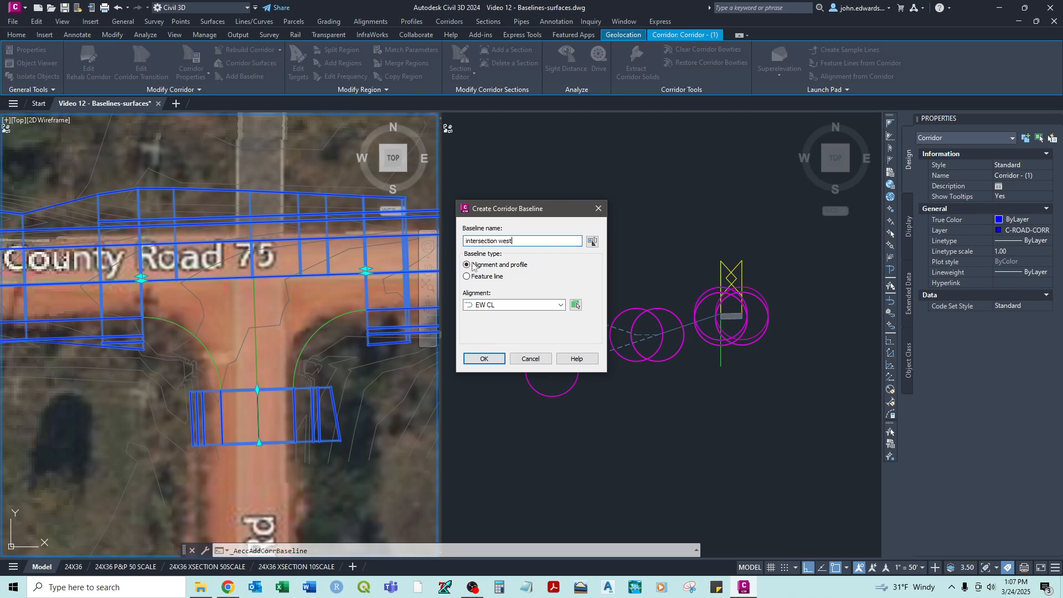
click(467, 277)
click(502, 305)
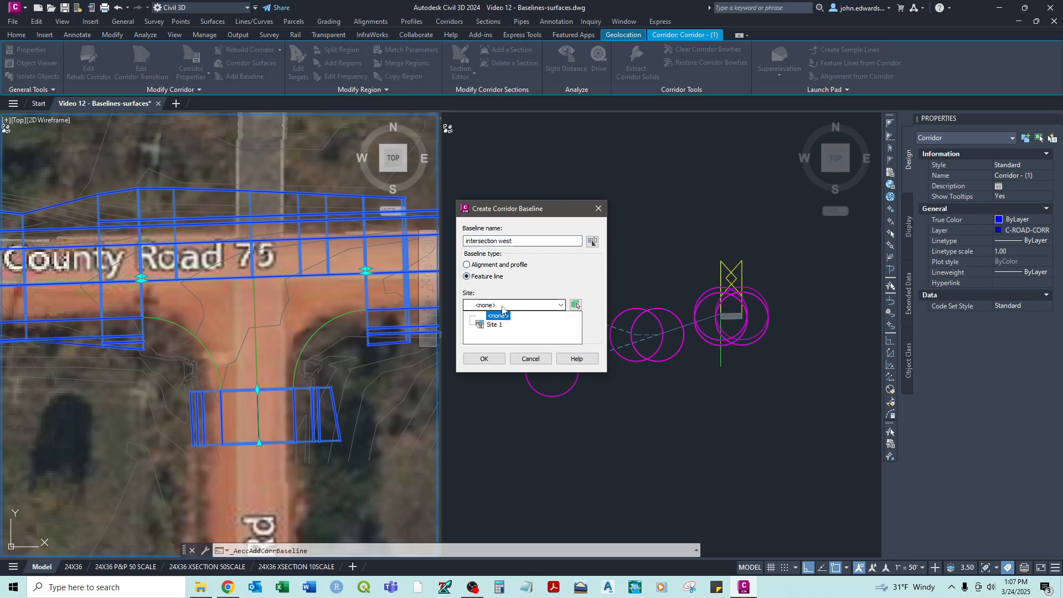
click(495, 326)
click(502, 331)
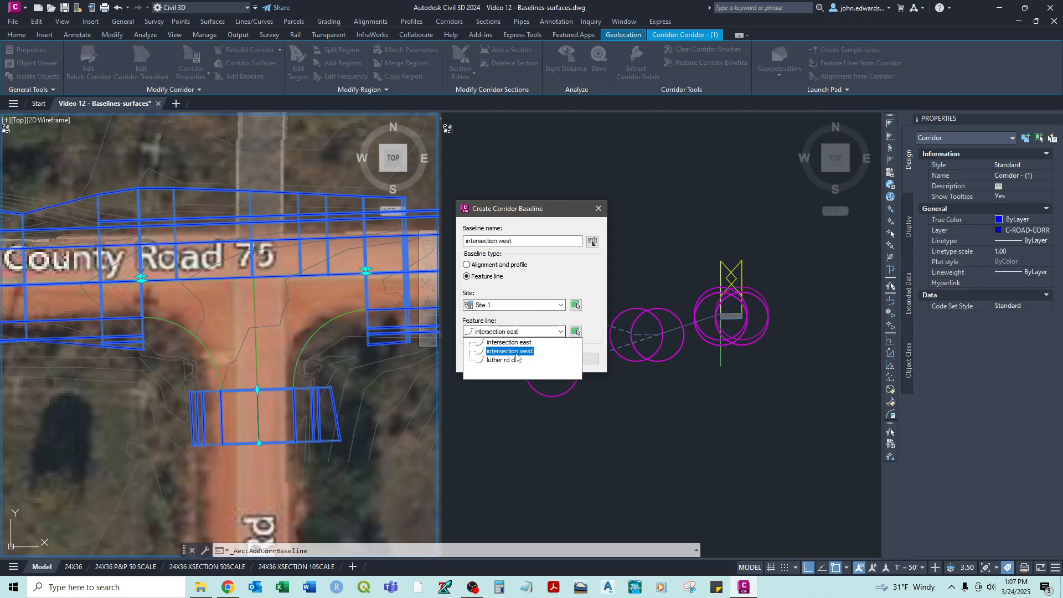
click(510, 351)
click(482, 359)
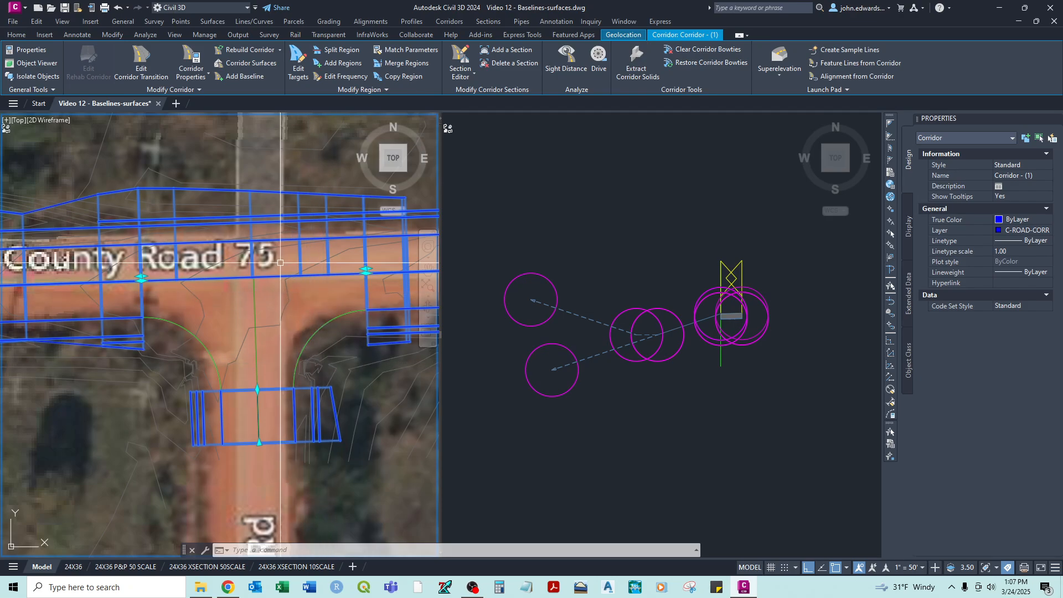
Add a region named intersection west with the intersection assembly along the full western return arc, from station 0+00.00 to 0+39.29.
click(340, 64)
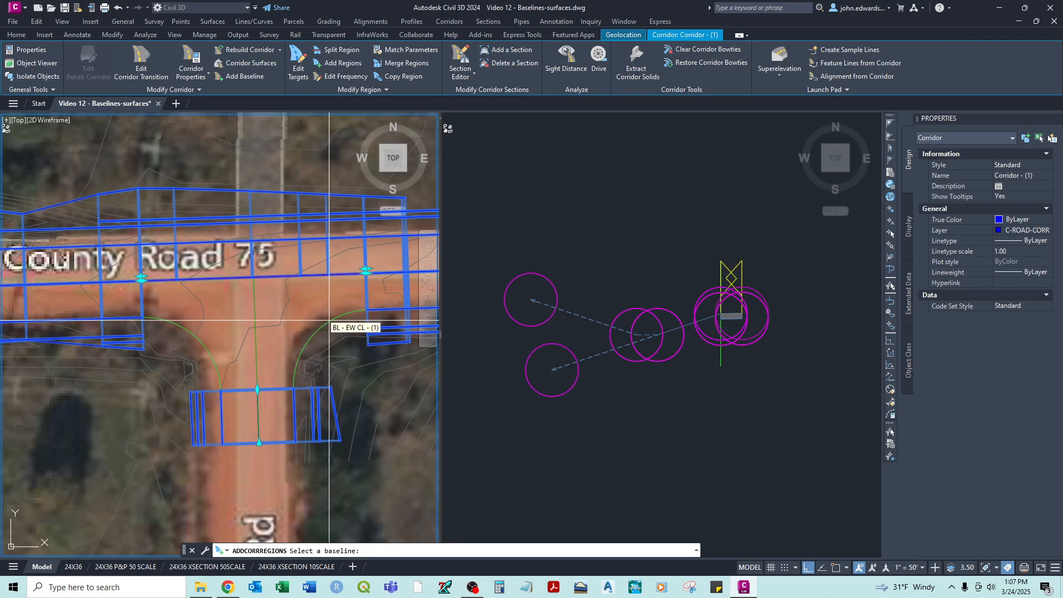
click(266, 311)
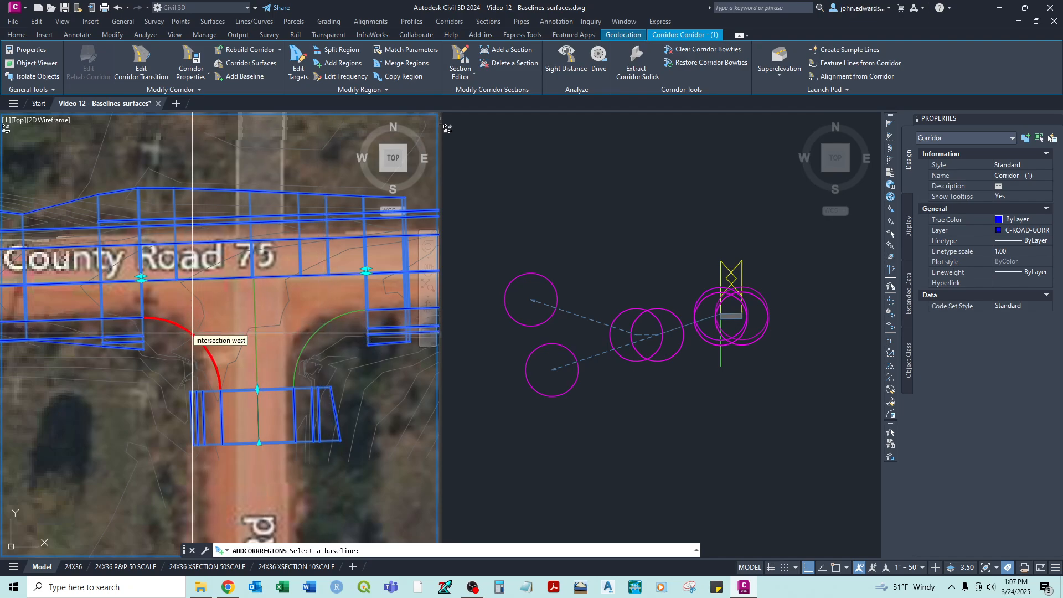
click(143, 317)
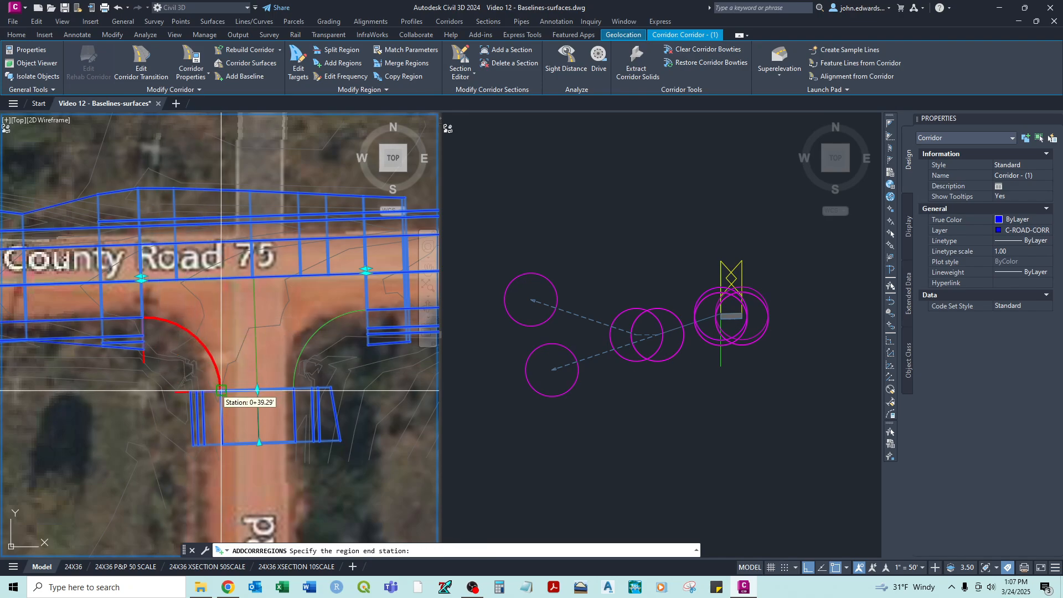
scroll(221, 391, up, 6)
click(205, 351)
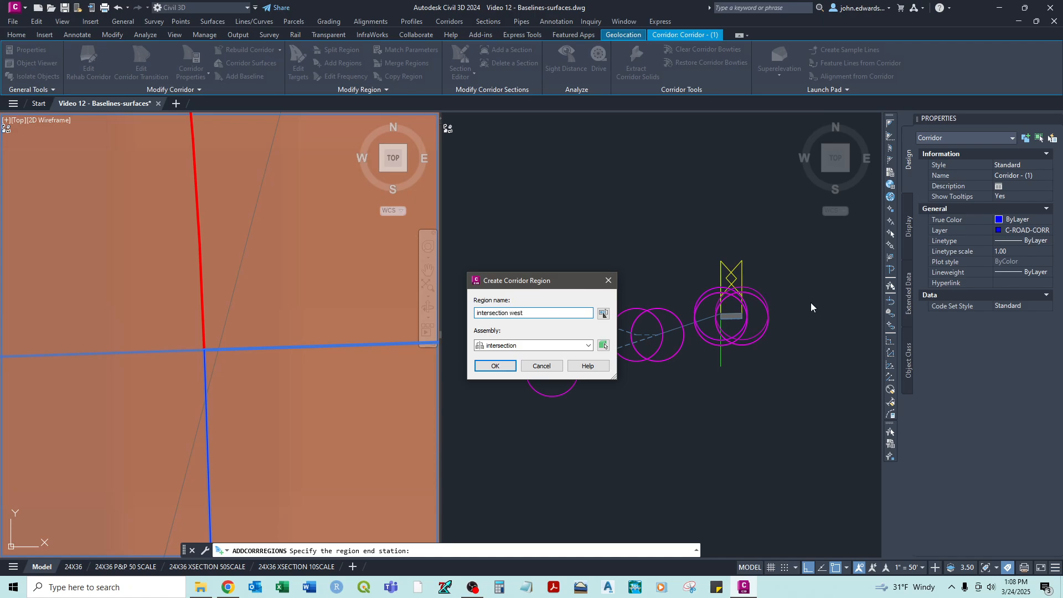
click(495, 366)
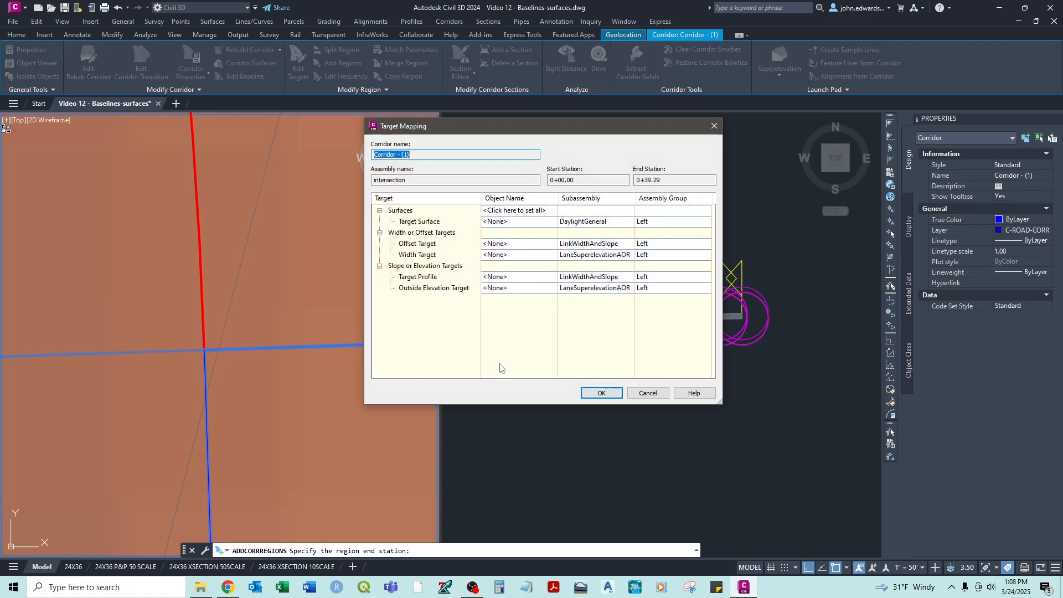
Target the 4070 IOWA BRIDGE 7 TIN surface for the new region's daylight and finish adding regions.
click(524, 221)
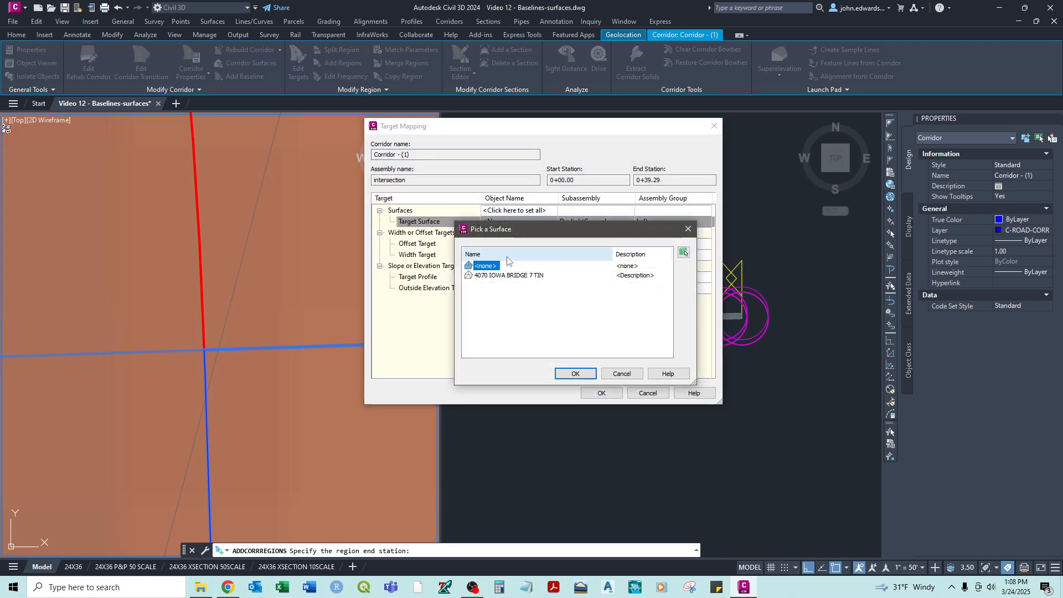
click(578, 374)
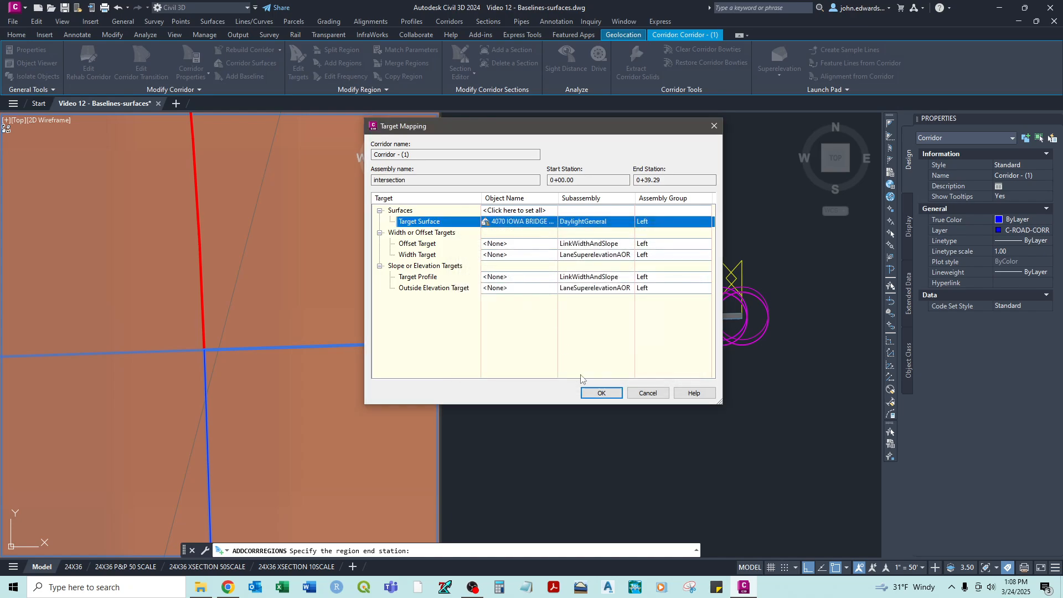
click(597, 393)
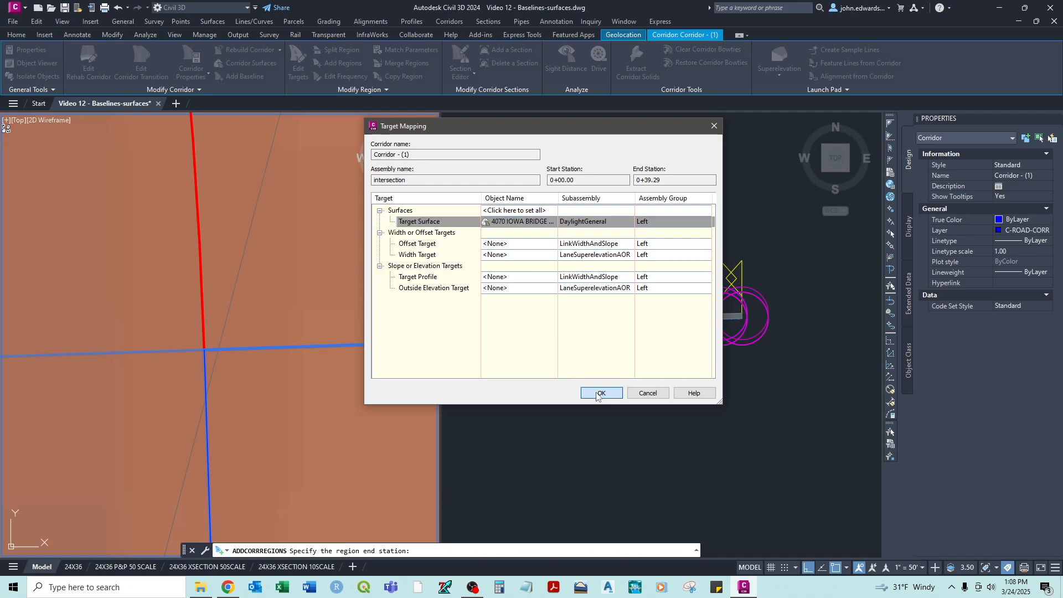
scroll(220, 313, down, 5)
middle_drag(233, 251, 246, 364)
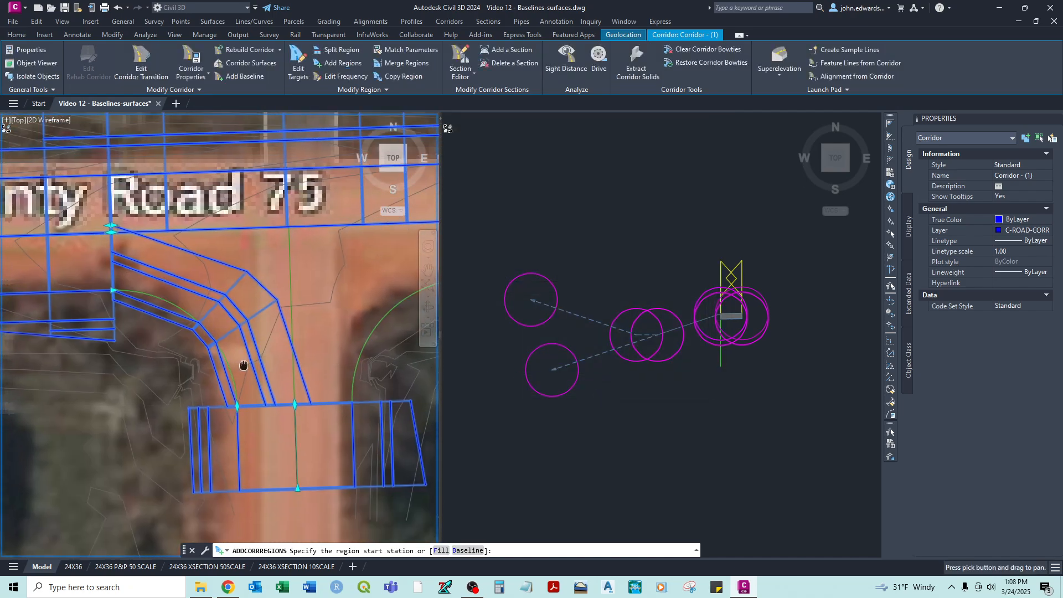
scroll(238, 349, up, 2)
right_click(238, 348)
click(258, 356)
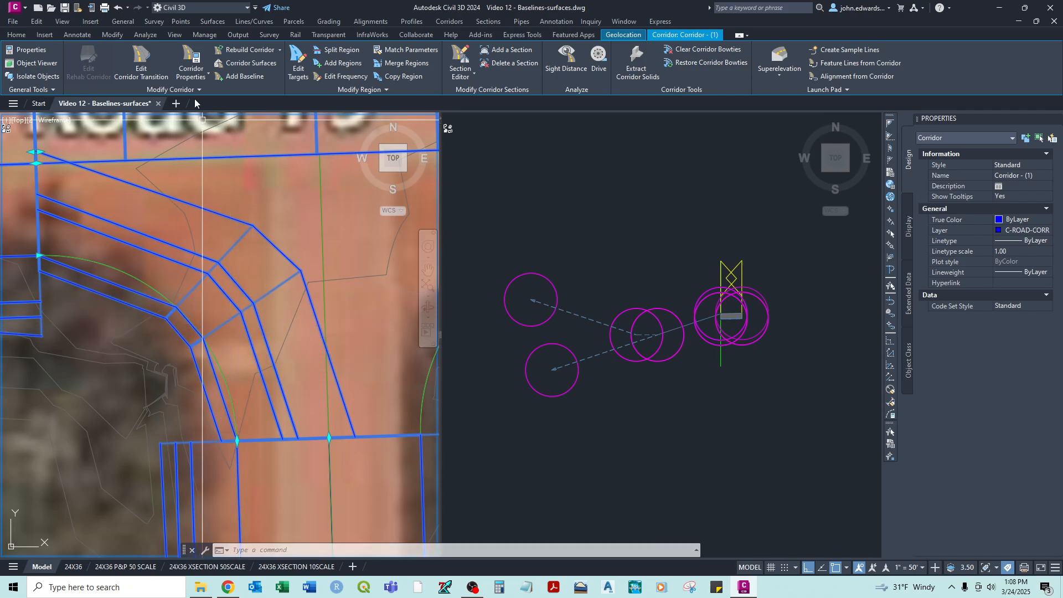
Set the intersection west region's frequency to 5 feet along tangents, curves and spirals, with curves at an increment.
click(326, 78)
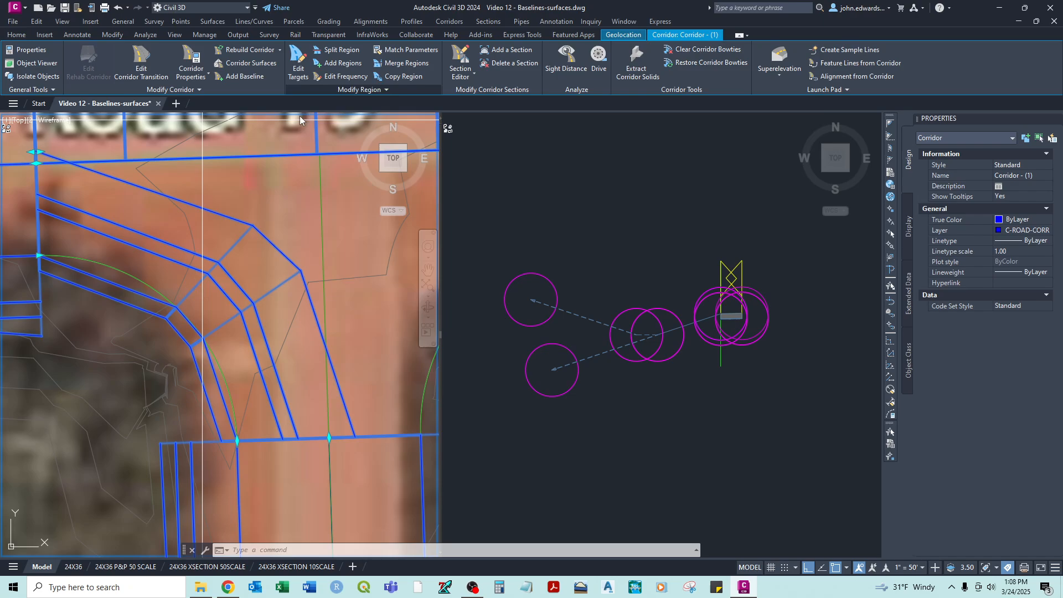
click(222, 244)
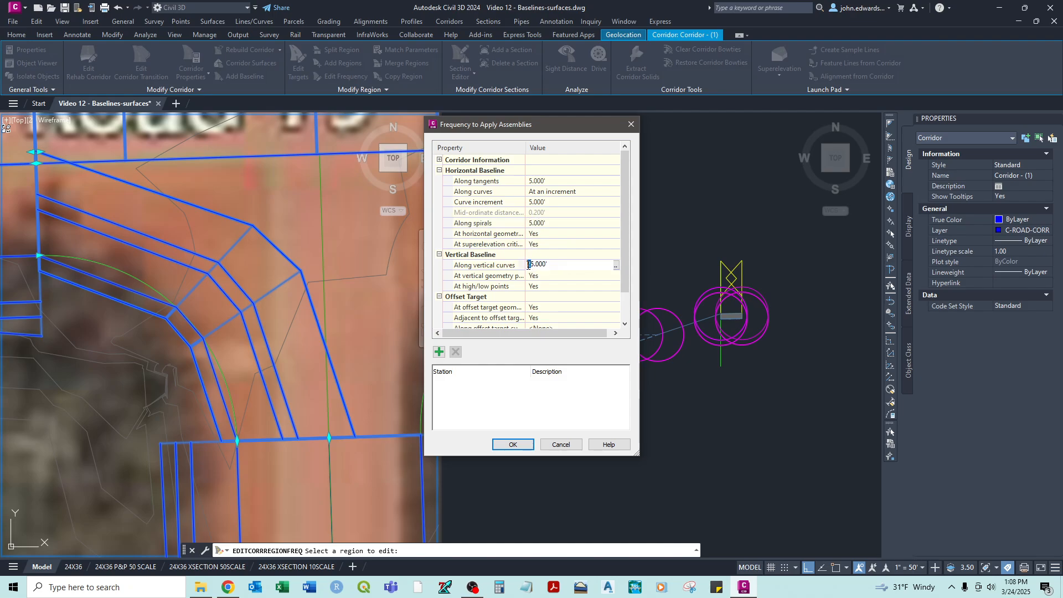
click(512, 444)
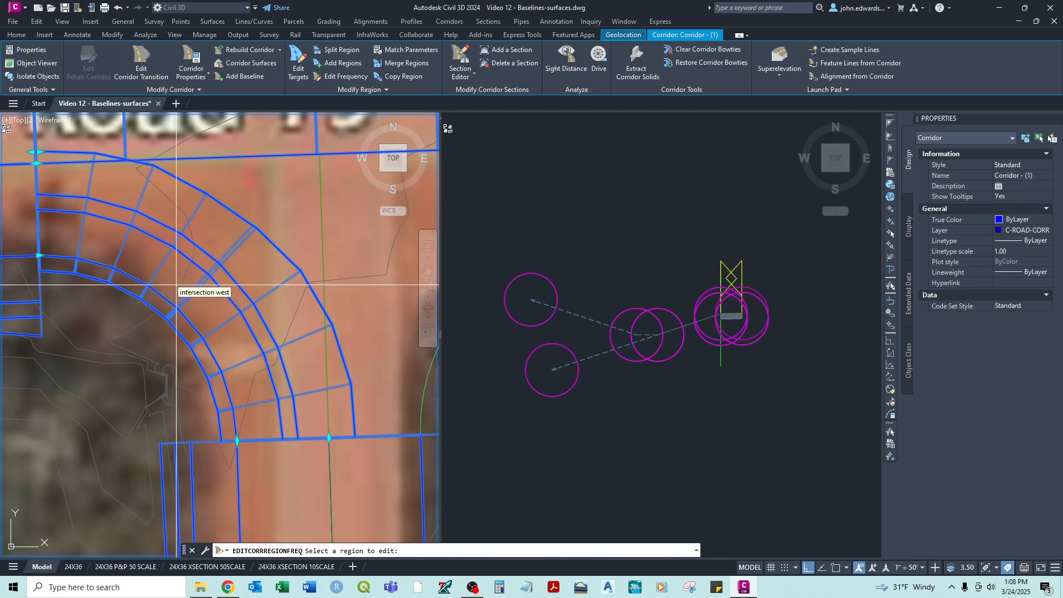
key(Escape)
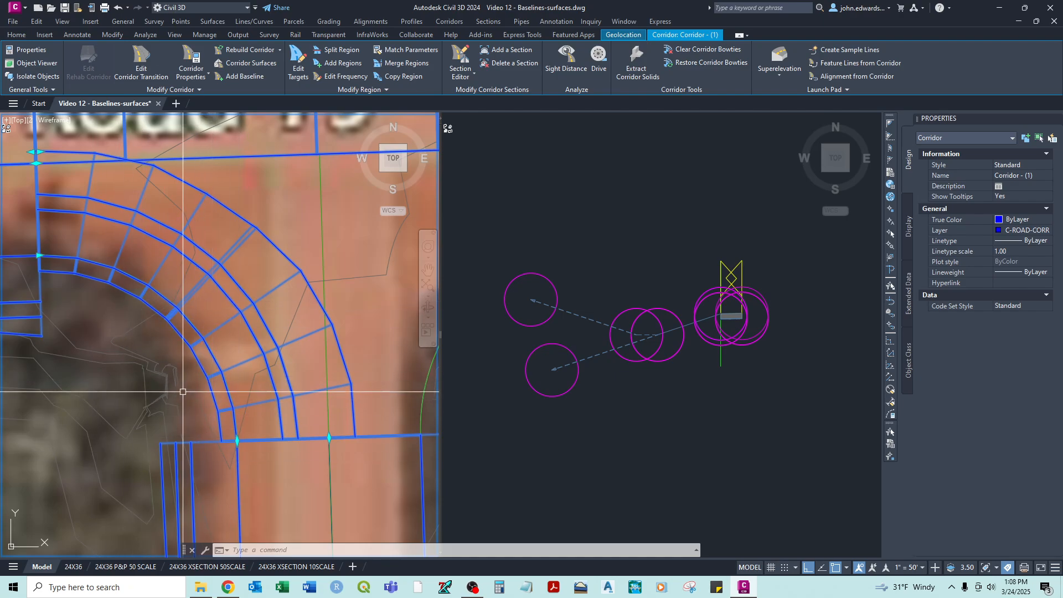
Reverse the direction of the intersection west feature line along the western return arc and clear the selection.
click(160, 290)
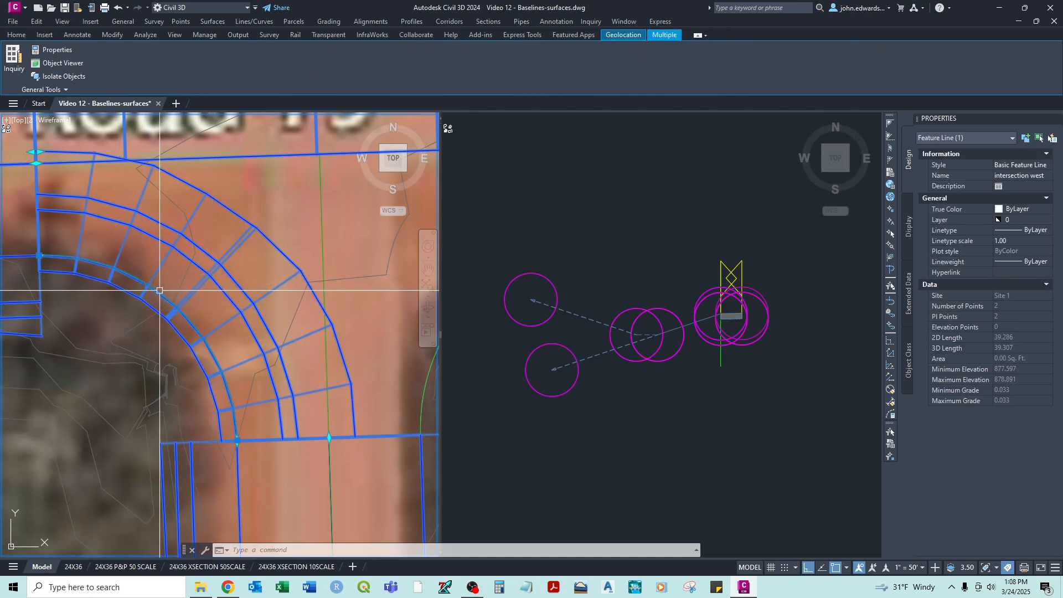
key(Escape)
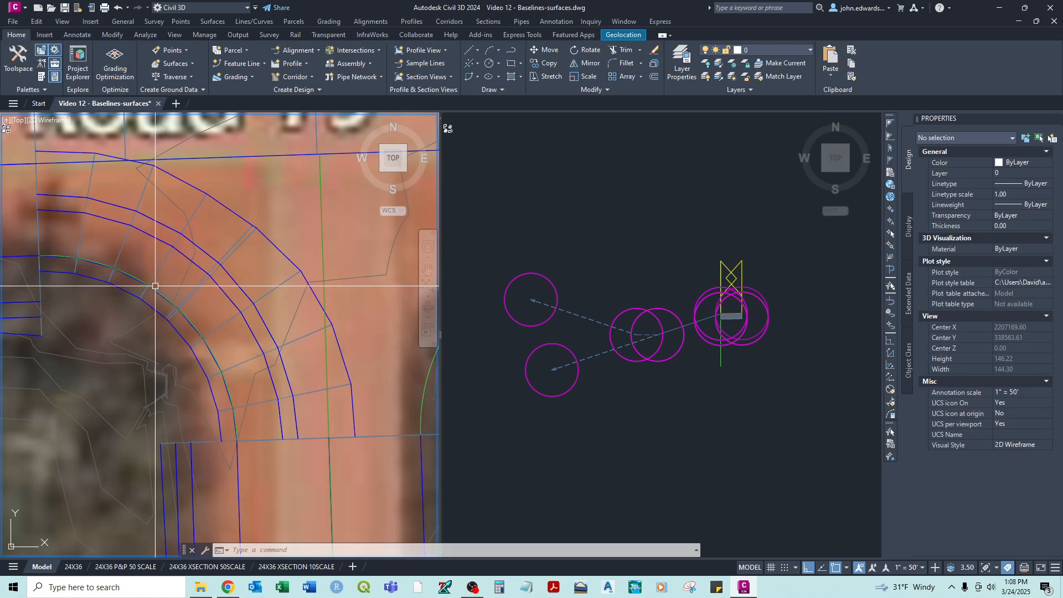
click(148, 284)
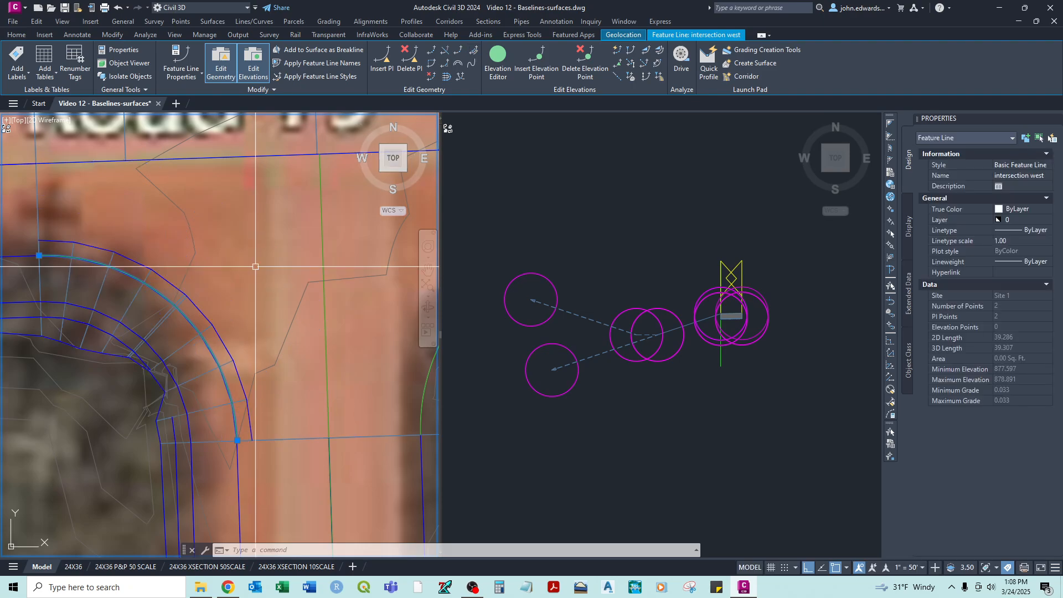
middle_drag(127, 279, 209, 278)
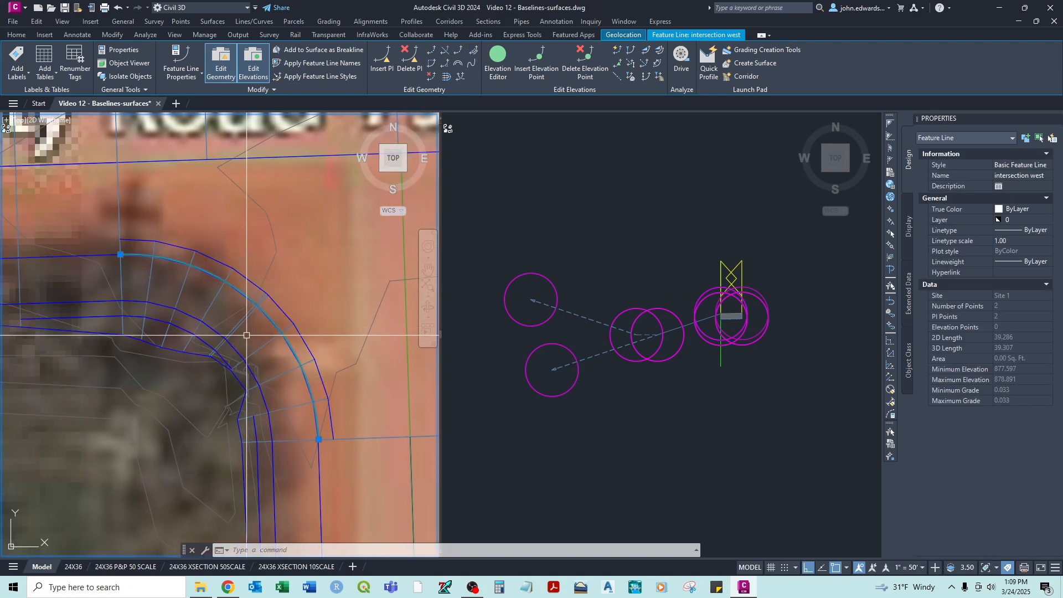
middle_drag(270, 338, 242, 293)
key(Escape)
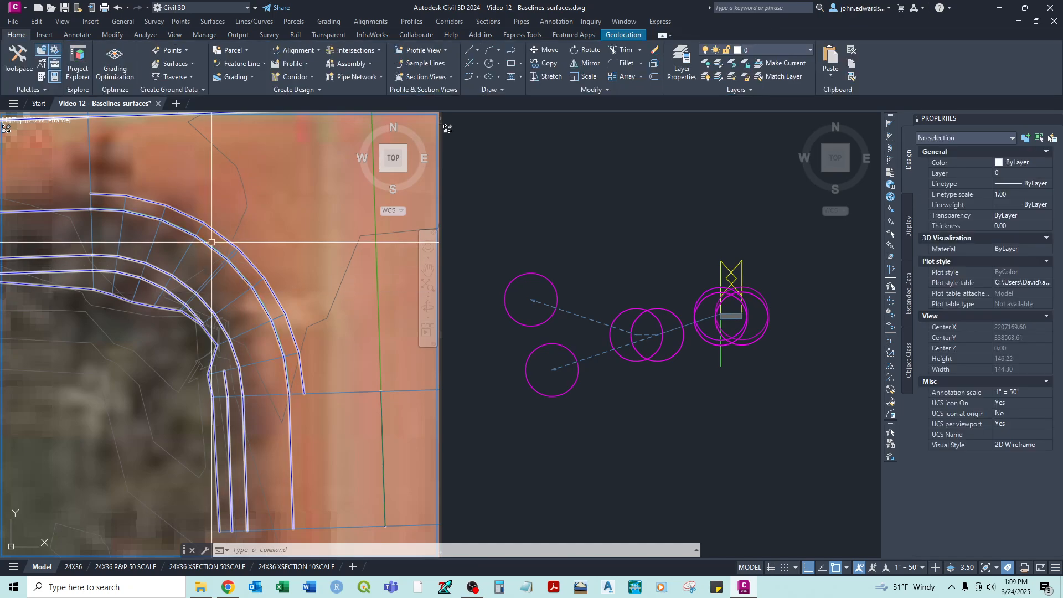
Examine the corridor lines around the western return arc, including the daylight edge and the joints with both road regions.
scroll(192, 385, up, 5)
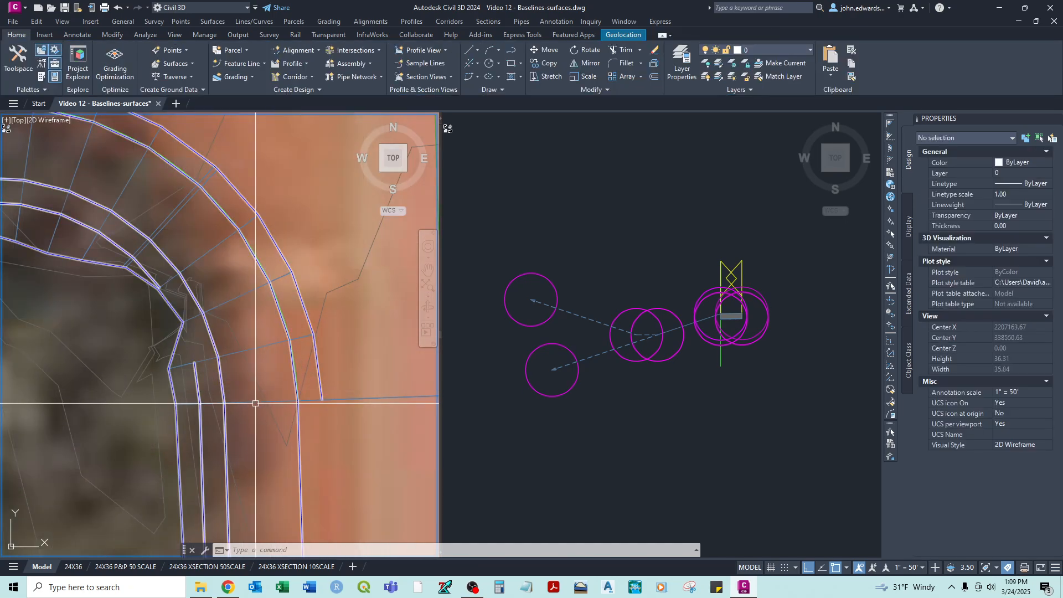
scroll(223, 358, down, 2)
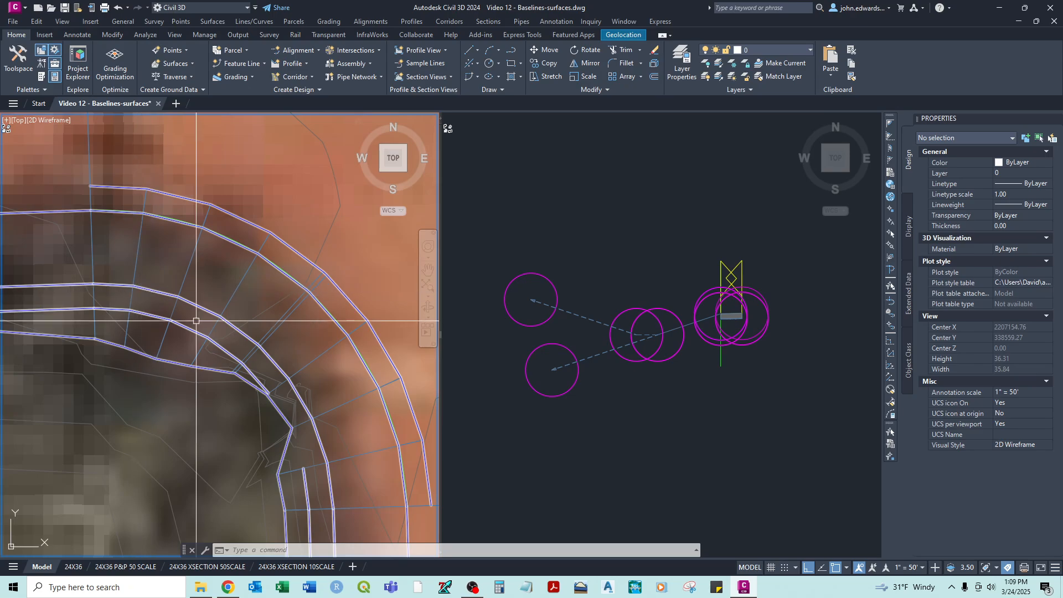
scroll(214, 329, up, 2)
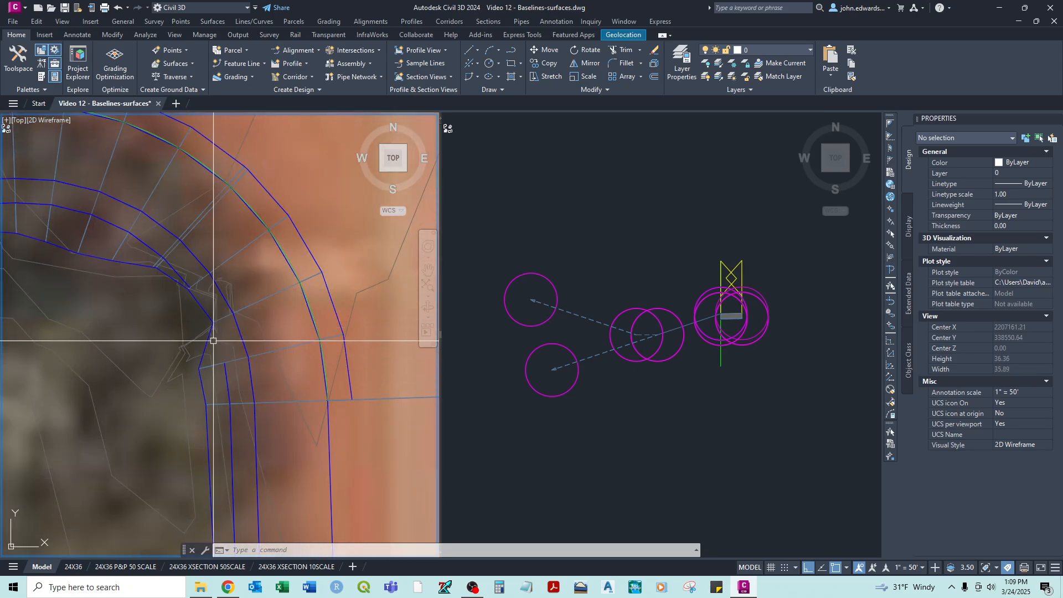
scroll(213, 341, up, 2)
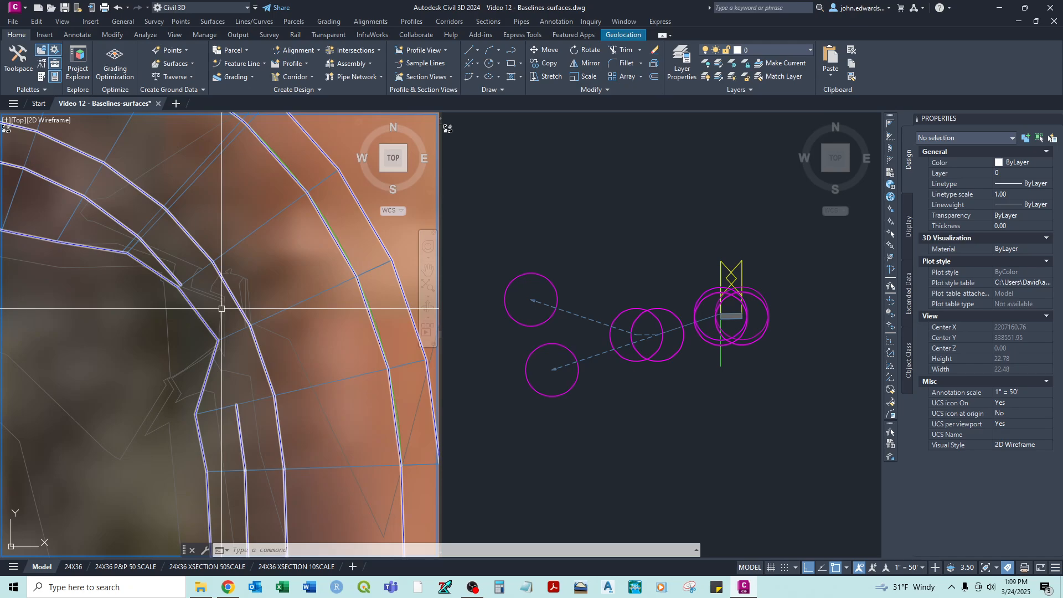
scroll(221, 309, down, 3)
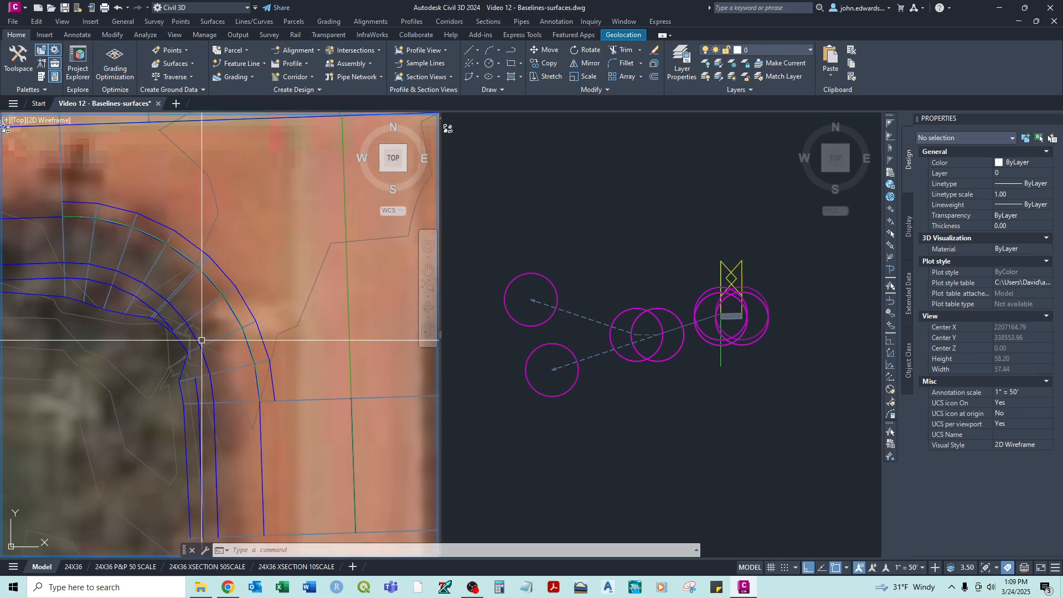
scroll(201, 341, down, 3)
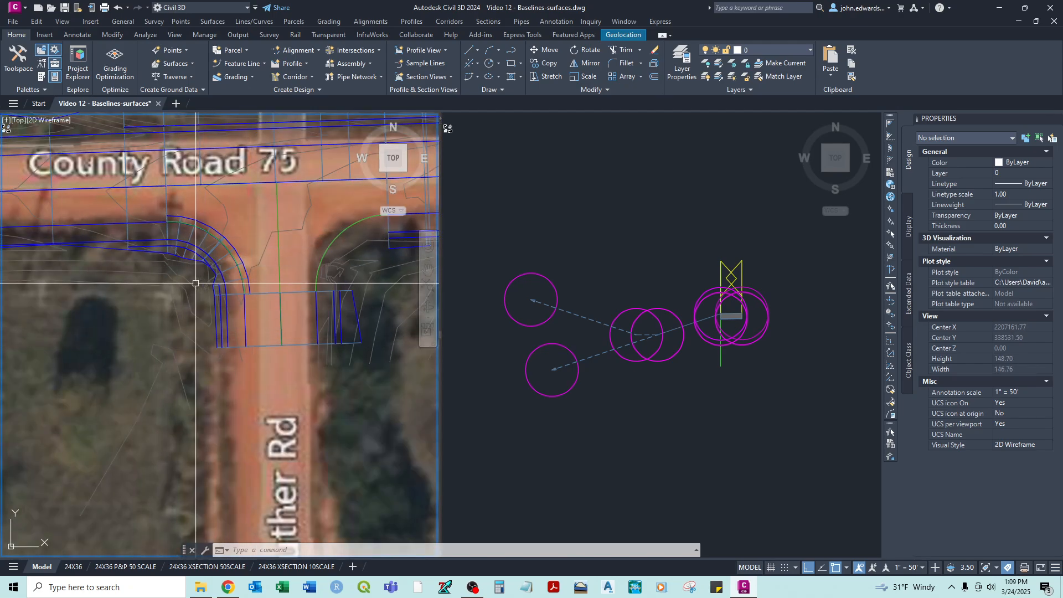
scroll(191, 288, up, 2)
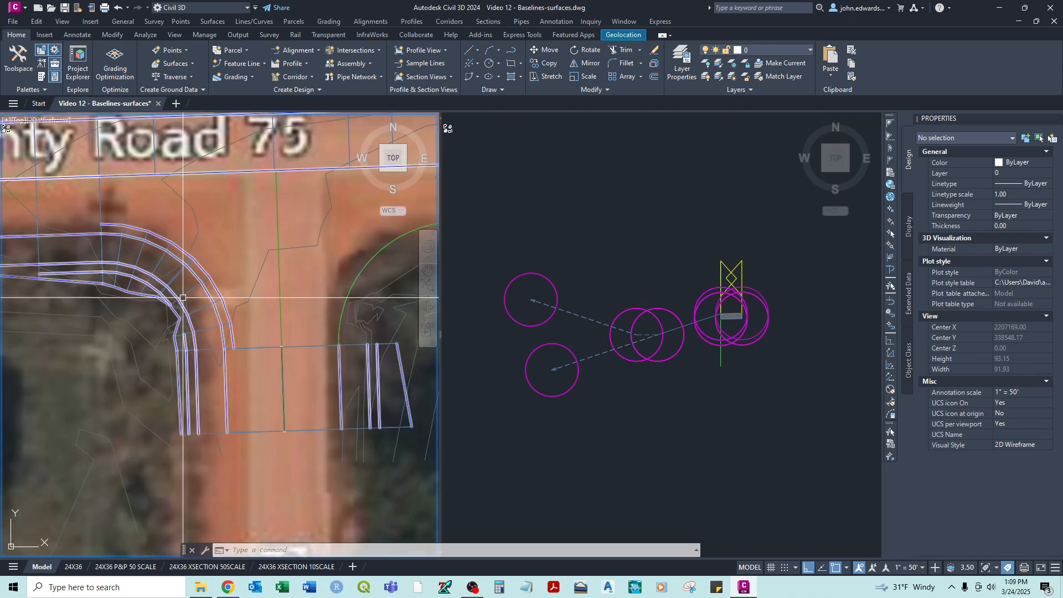
middle_drag(208, 255, 172, 325)
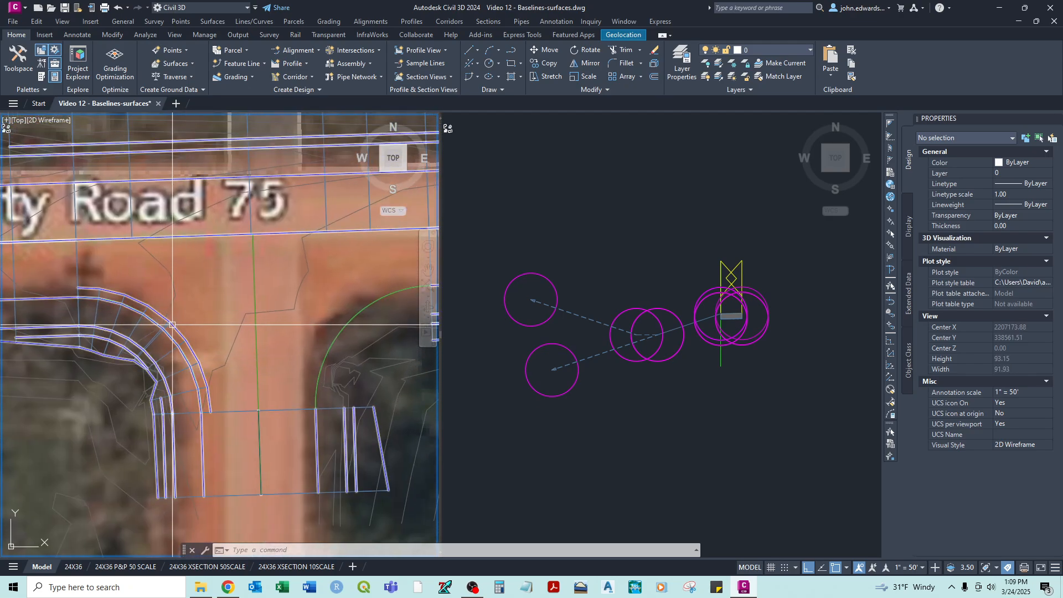
scroll(171, 335, up, 2)
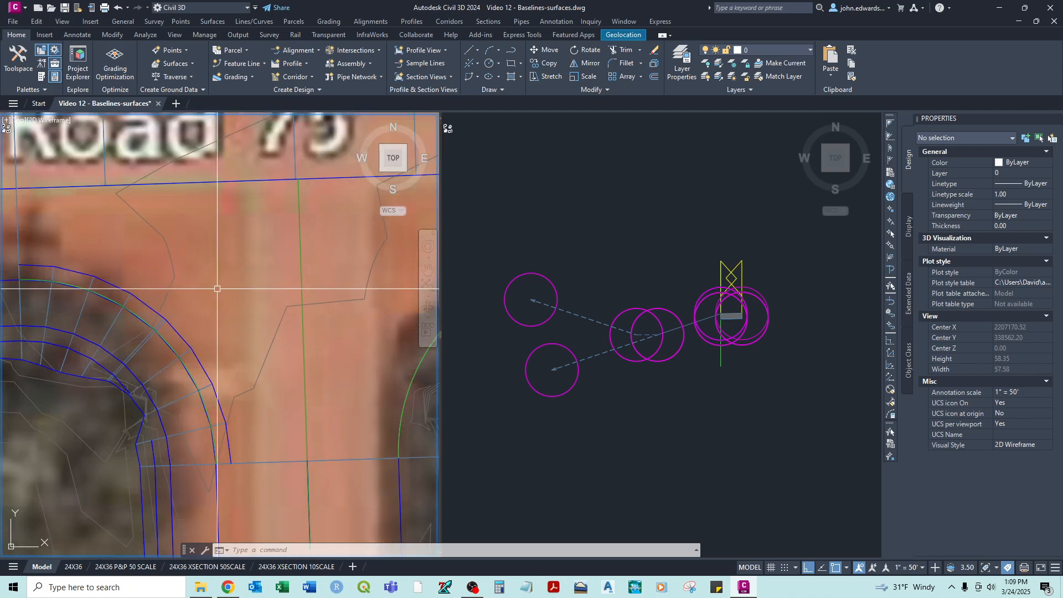
scroll(217, 289, down, 3)
scroll(184, 314, up, 1)
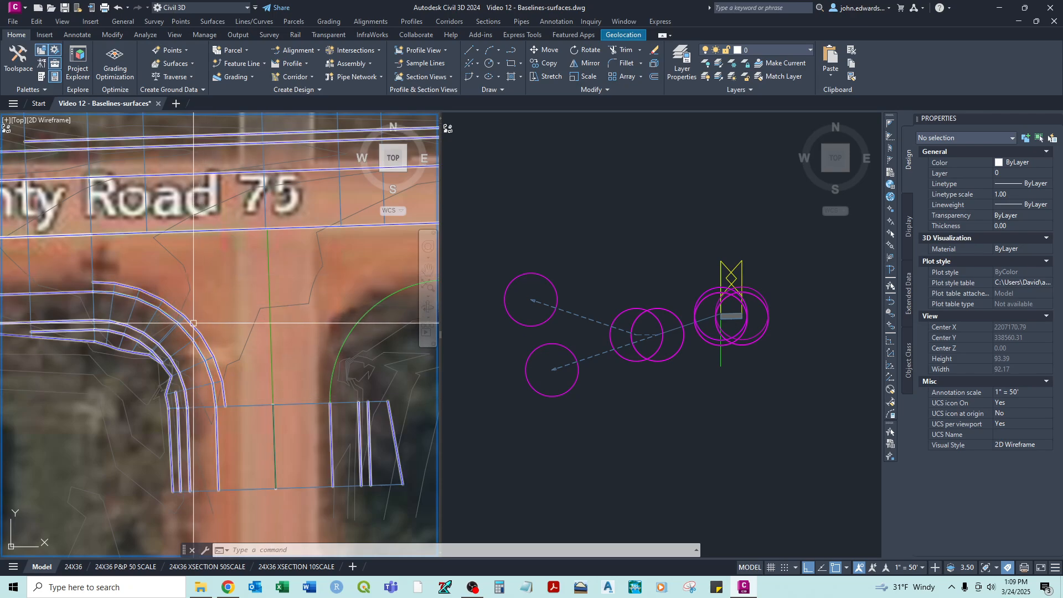
Open the target mapping for the intersection west region and review the lane subassembly's outside elevation target against the intersection layout.
click(223, 316)
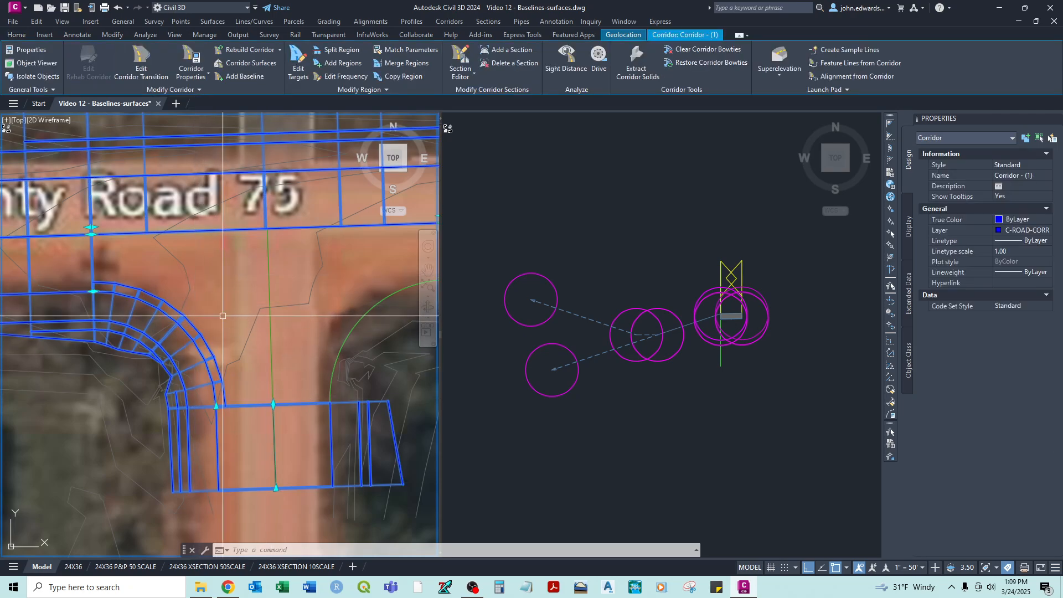
click(298, 64)
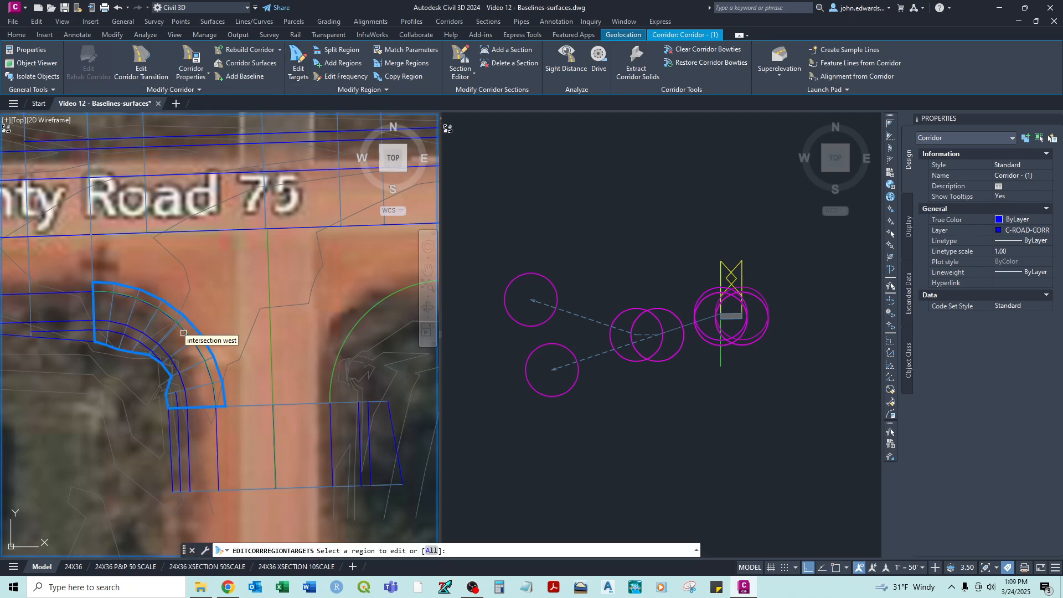
right_click(183, 333)
click(194, 342)
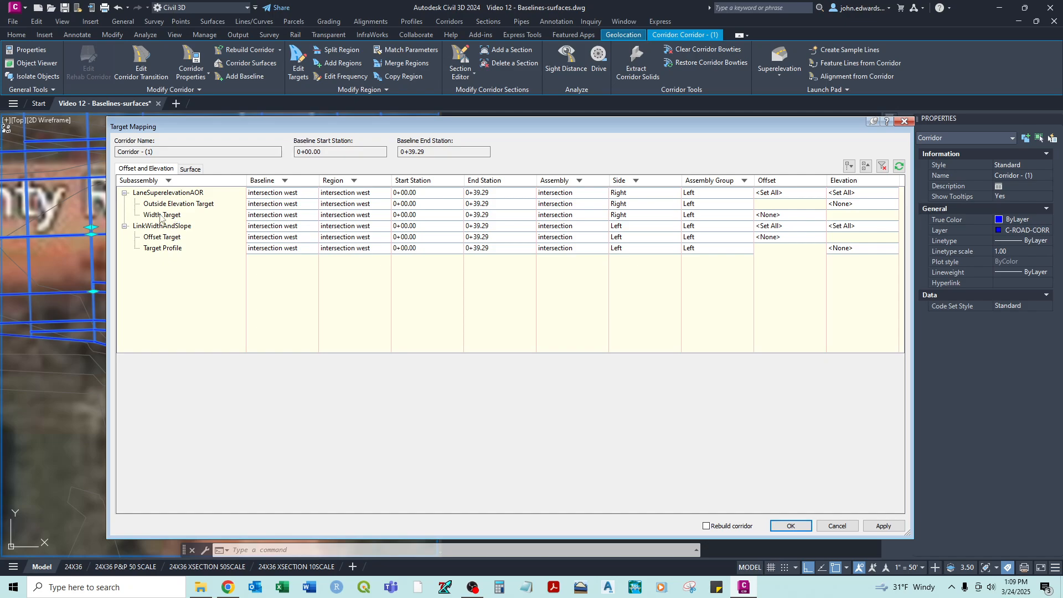
click(155, 194)
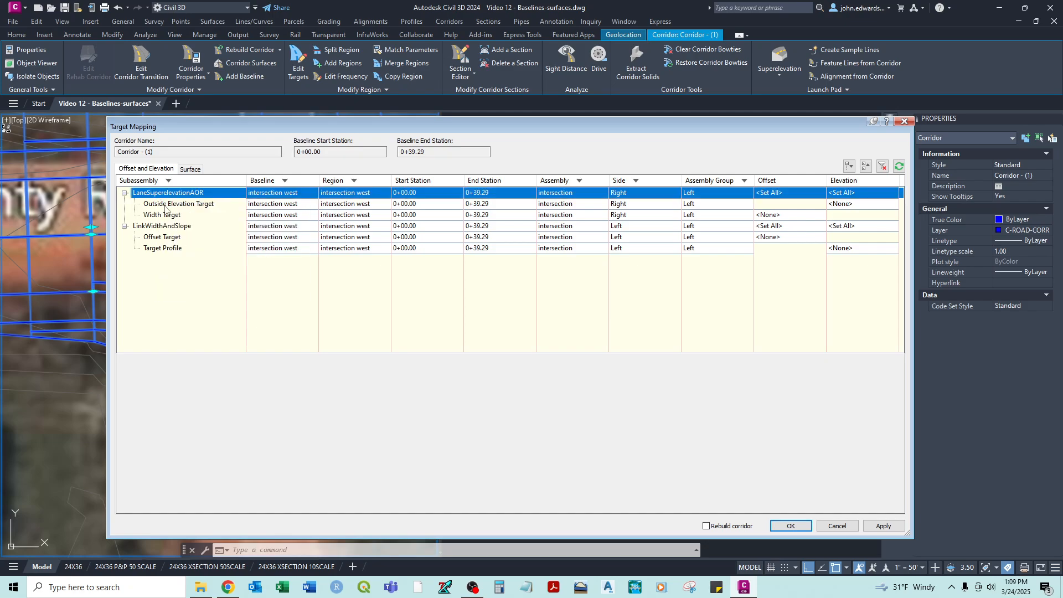
click(165, 205)
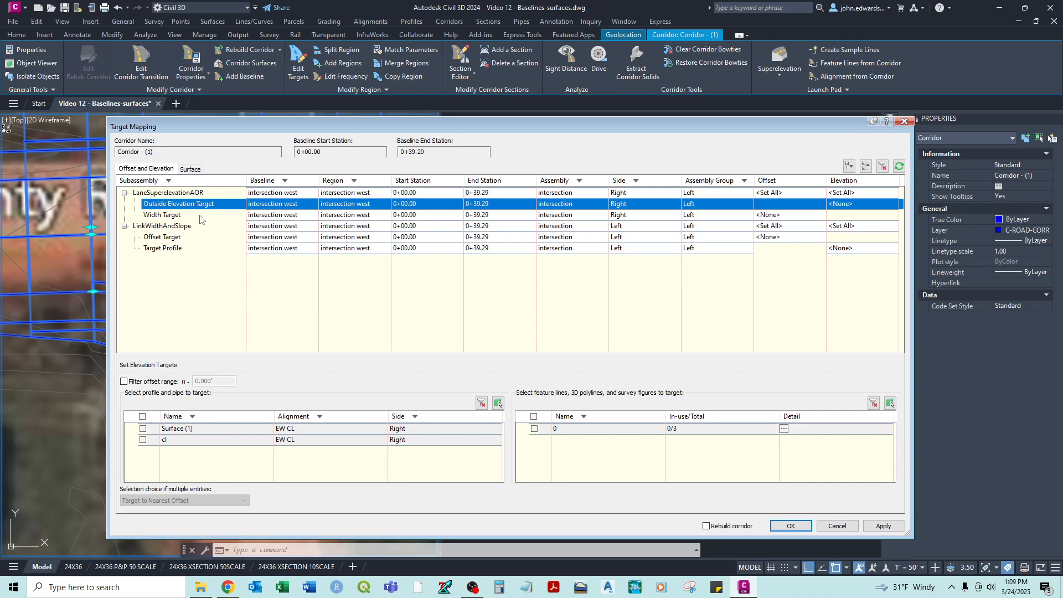
click(244, 125)
key(Escape)
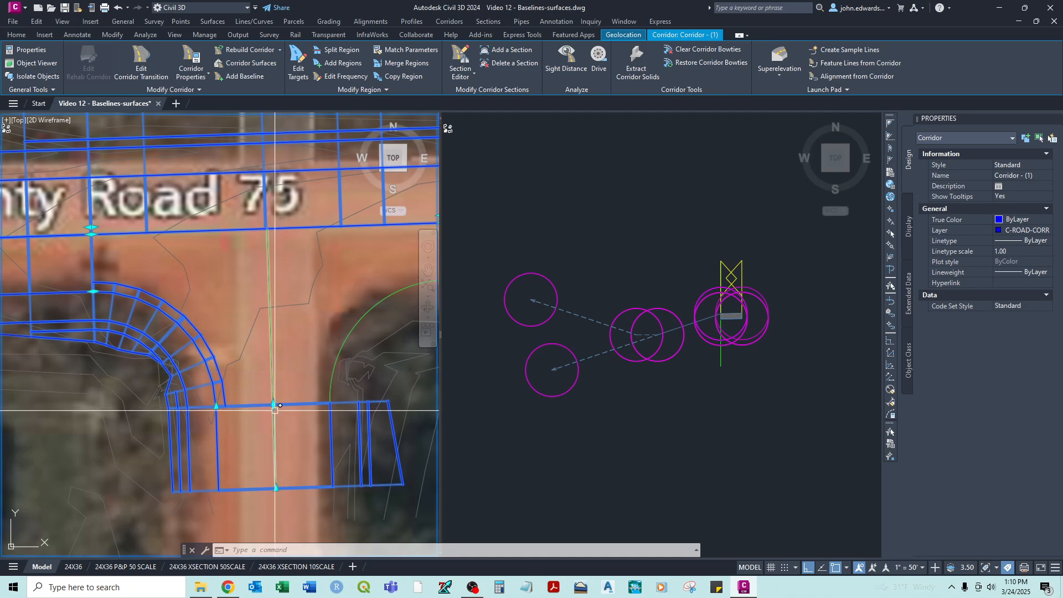
drag(1062, 98, 284, 101)
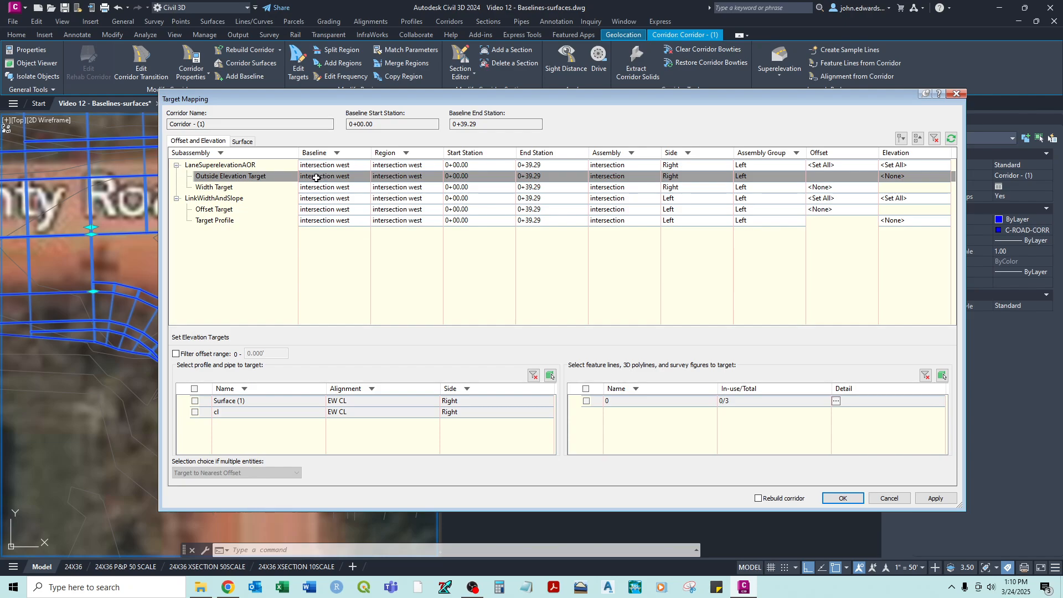
Target the lane width to the EW CL alignment and the feature line along the Luther Rd centerline, and rebuild the corridor.
click(224, 188)
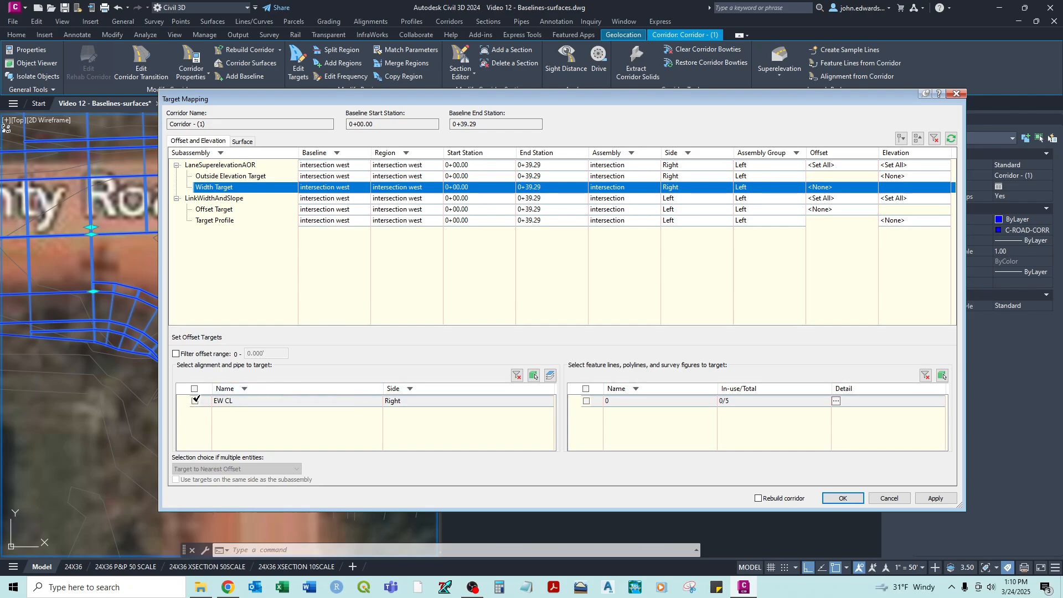
click(196, 400)
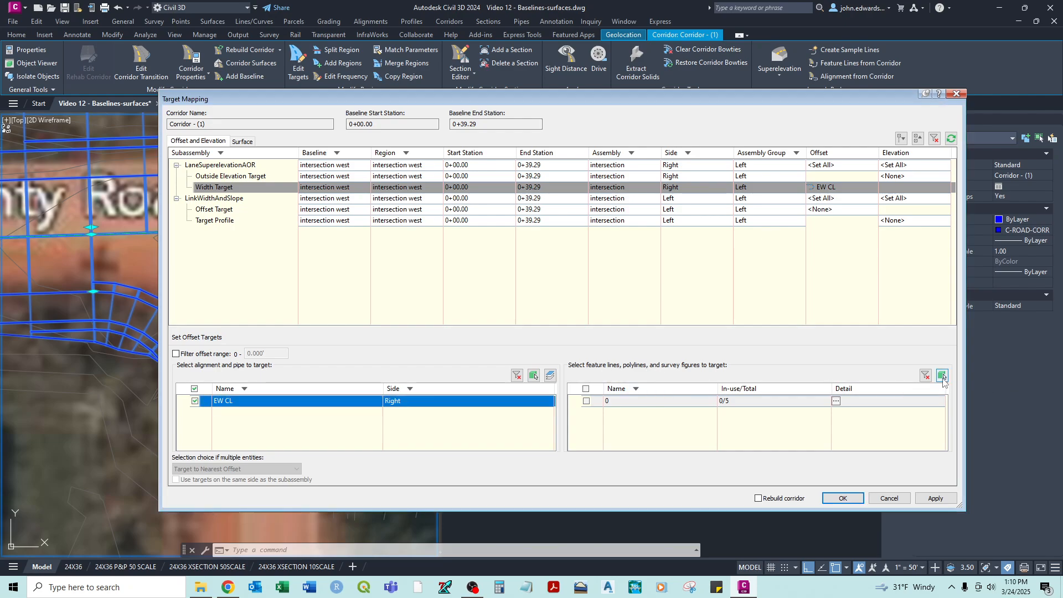
click(942, 375)
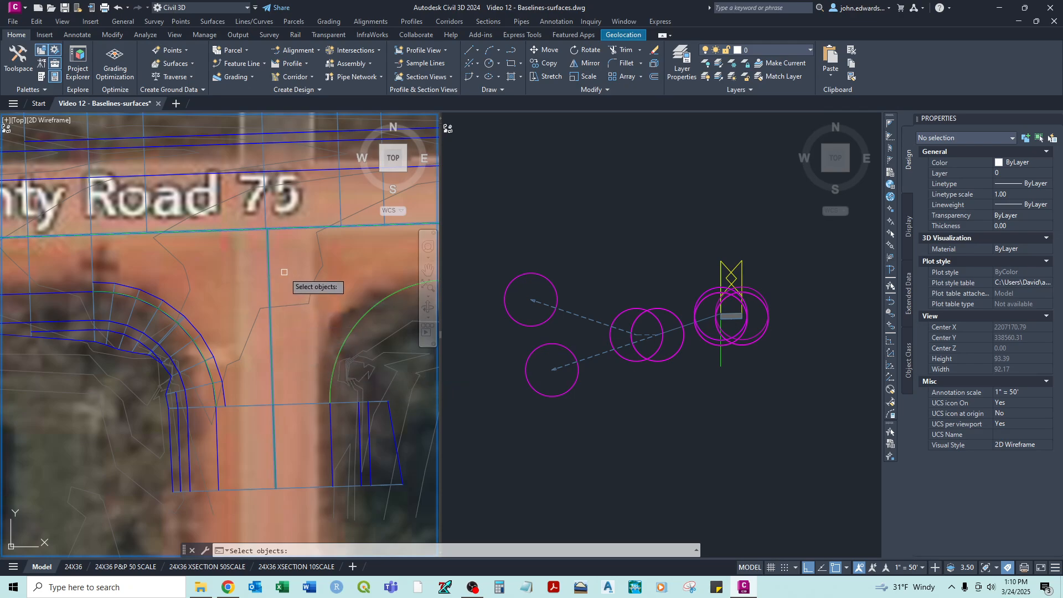
key(Return)
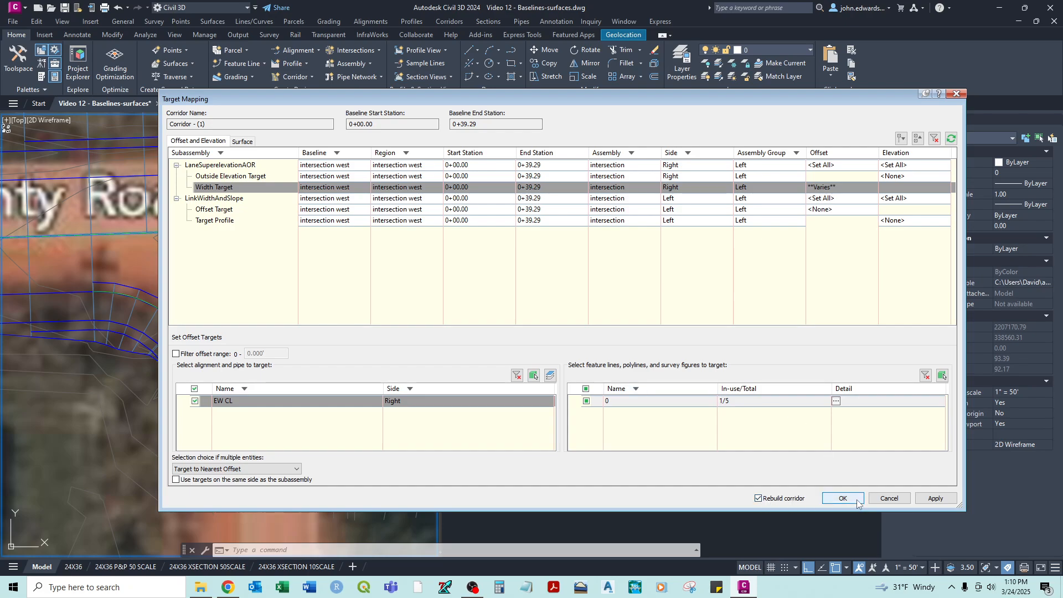
click(843, 498)
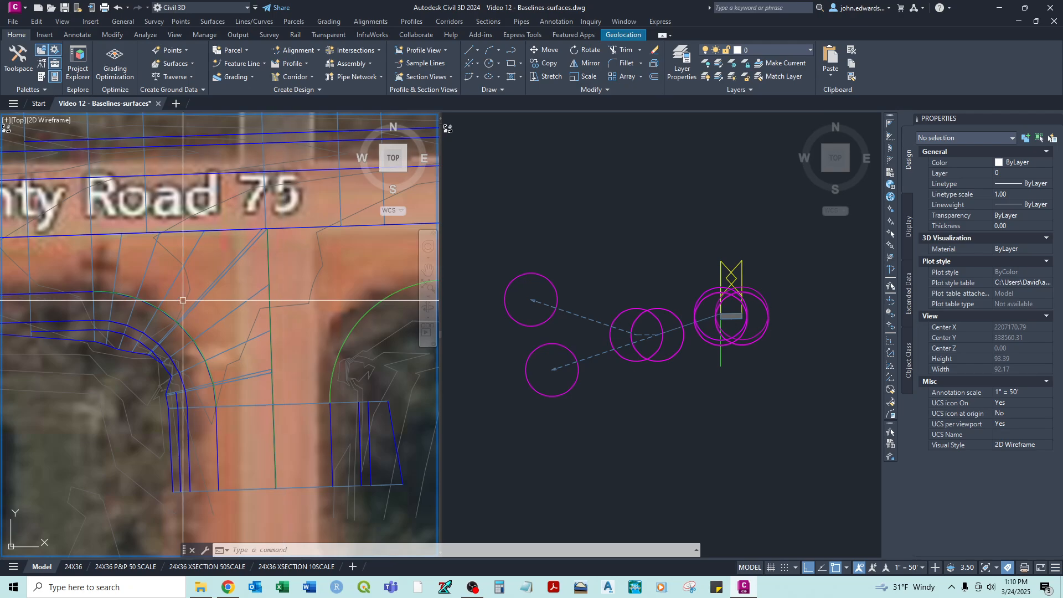
Target the intersection west lane's outside elevation to the EW CL Surface (1) profile and the Luther Rd centerline feature line, and rebuild the corridor.
click(214, 287)
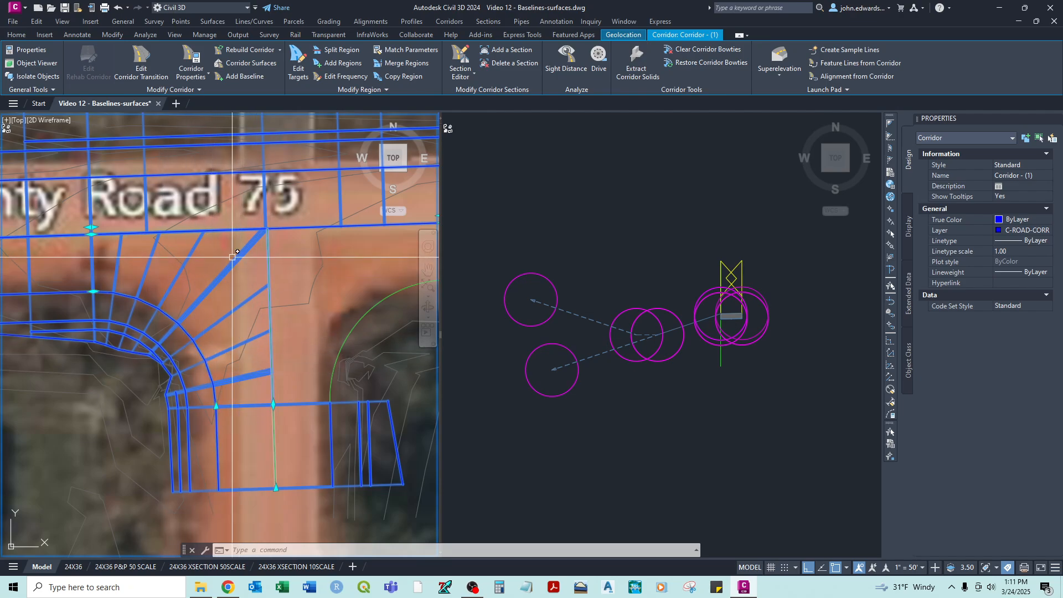
click(298, 63)
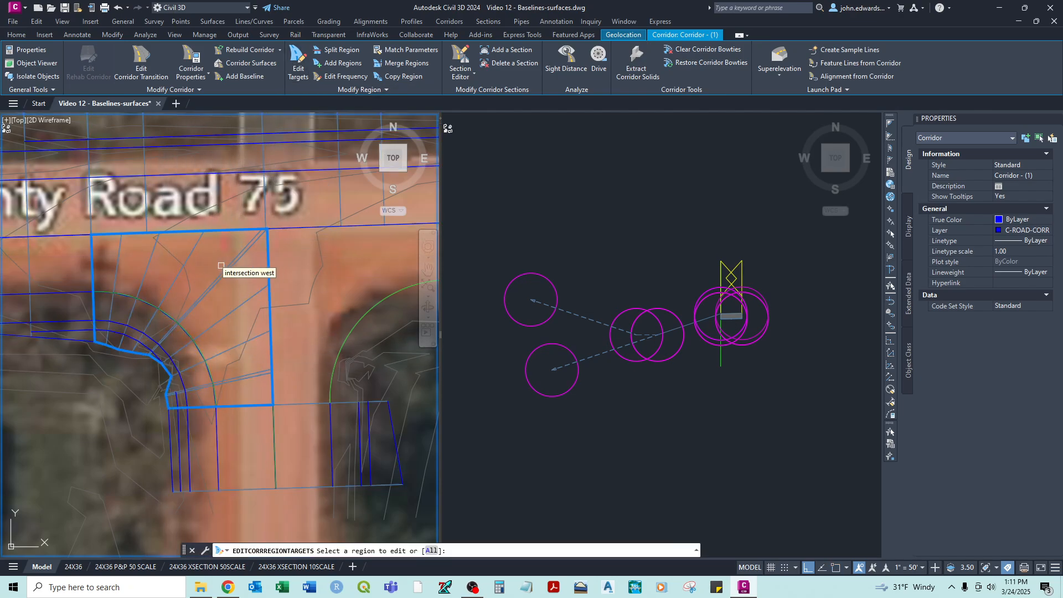
right_click(221, 265)
click(232, 274)
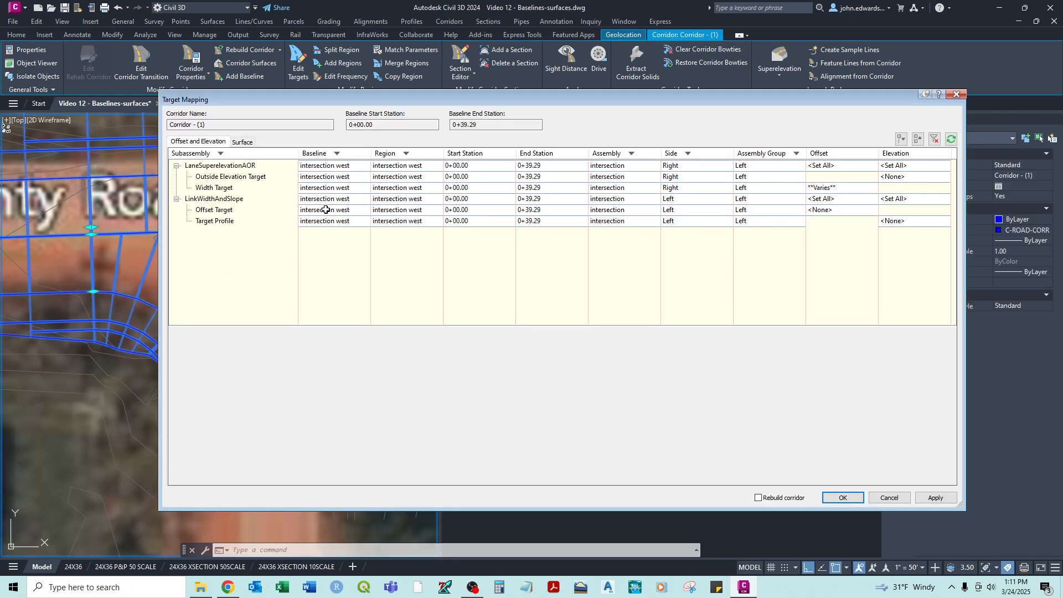
click(225, 188)
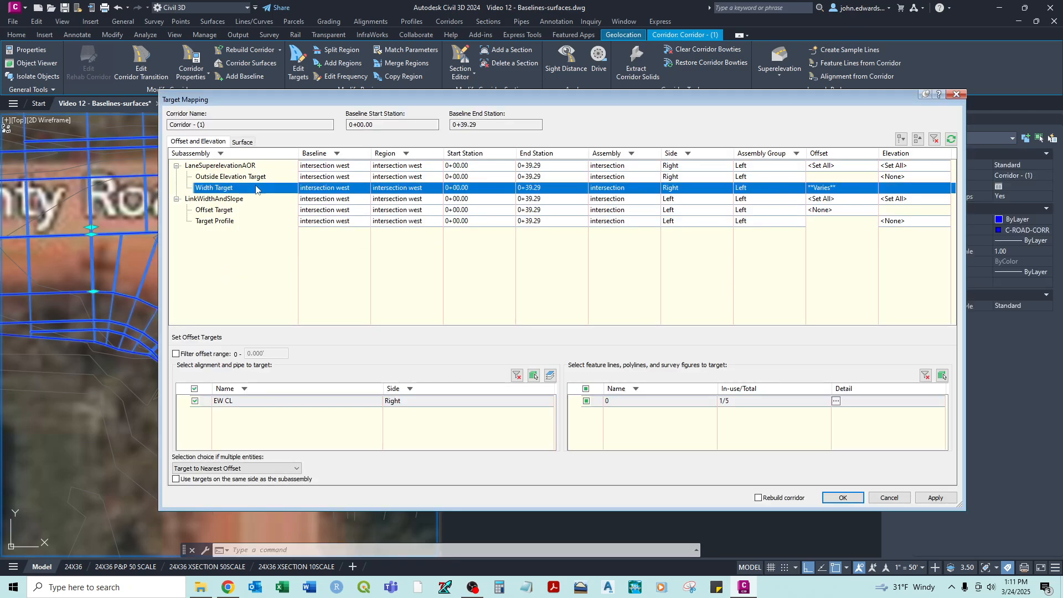
click(220, 177)
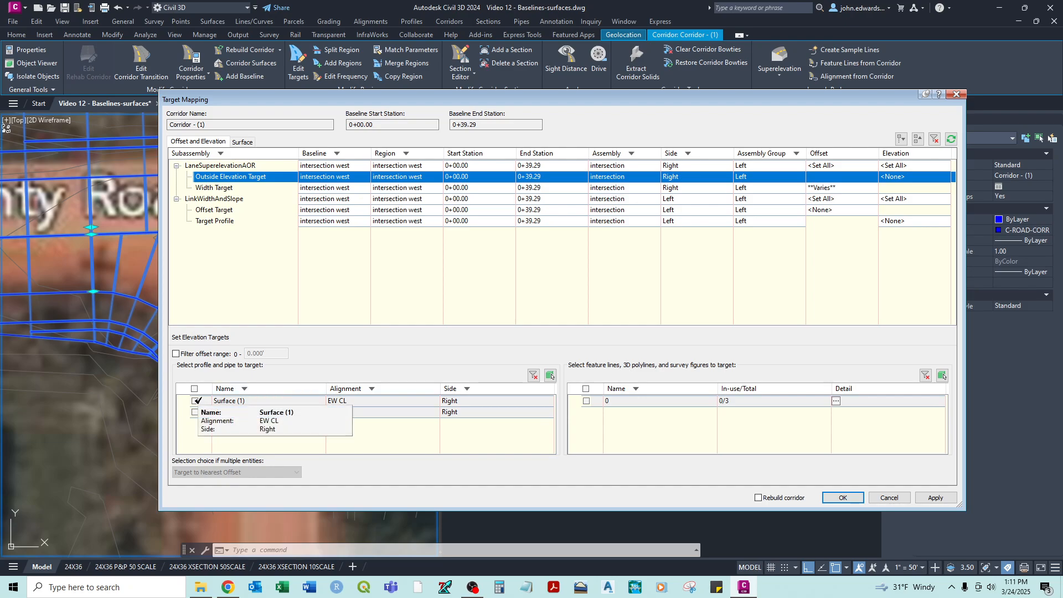
click(197, 401)
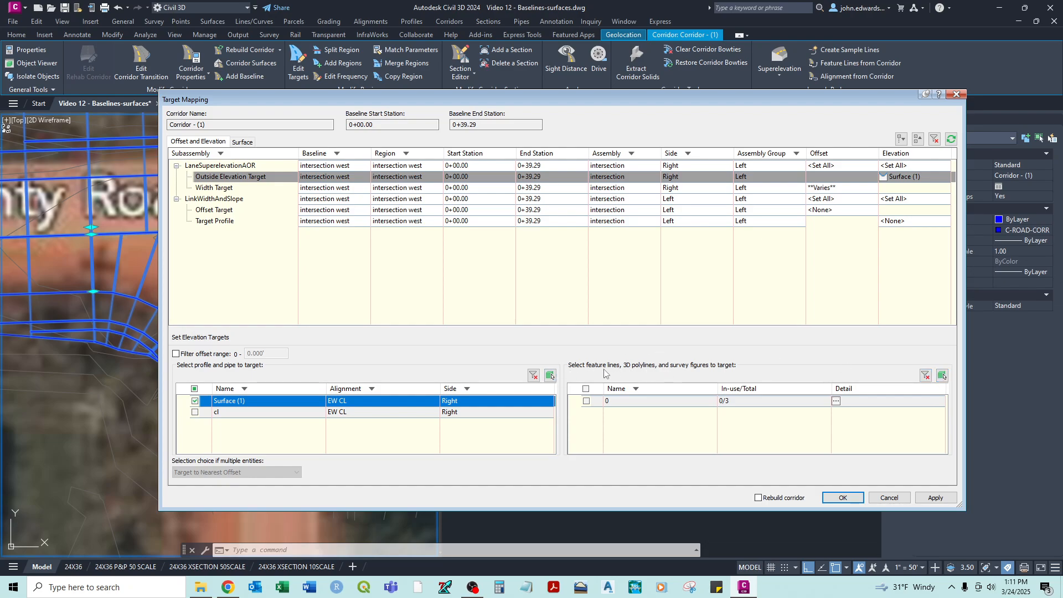
click(942, 374)
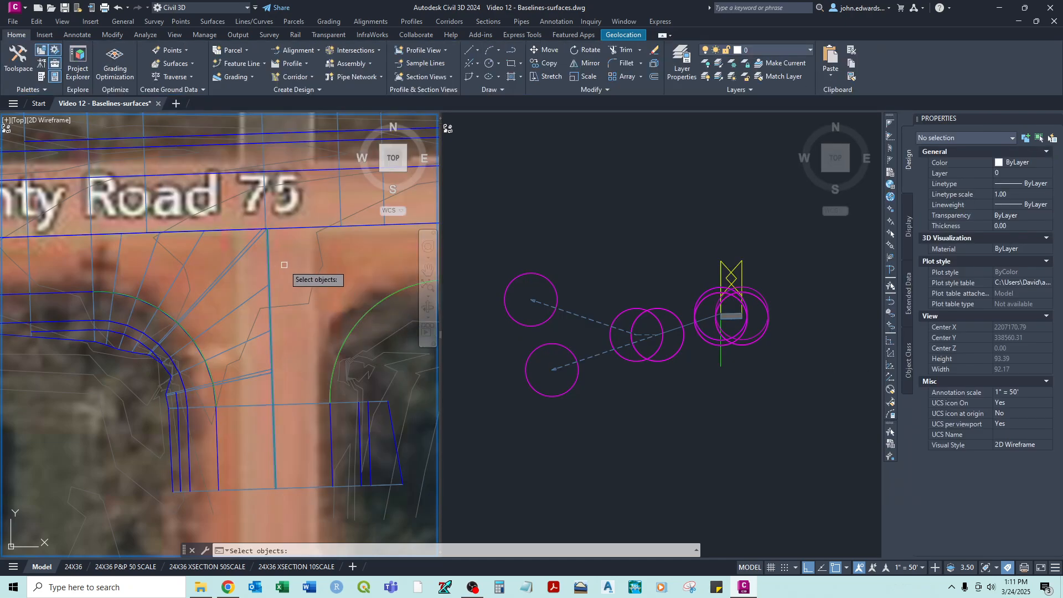
key(Return)
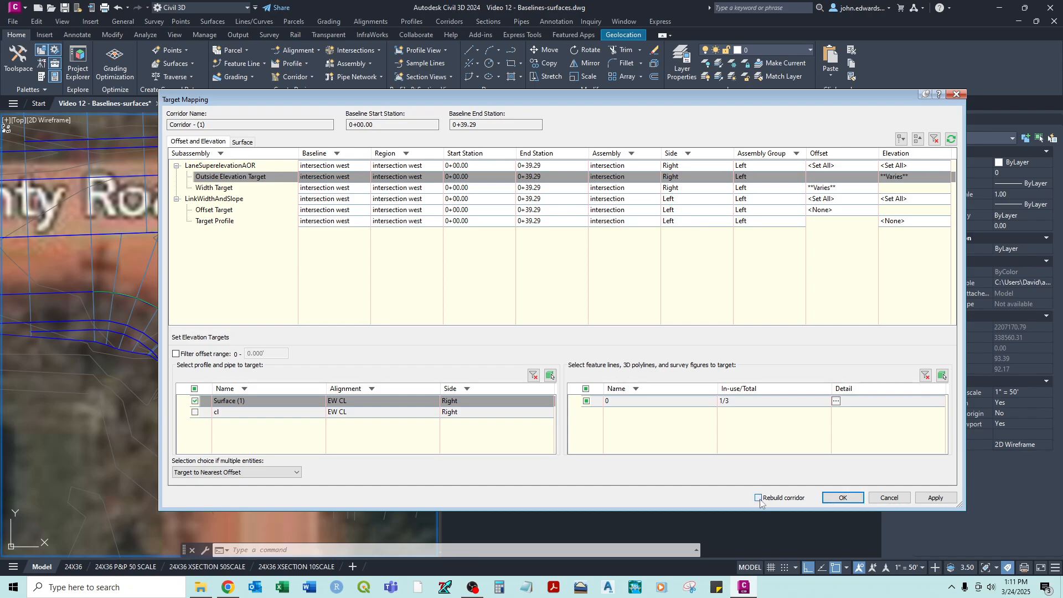
click(838, 497)
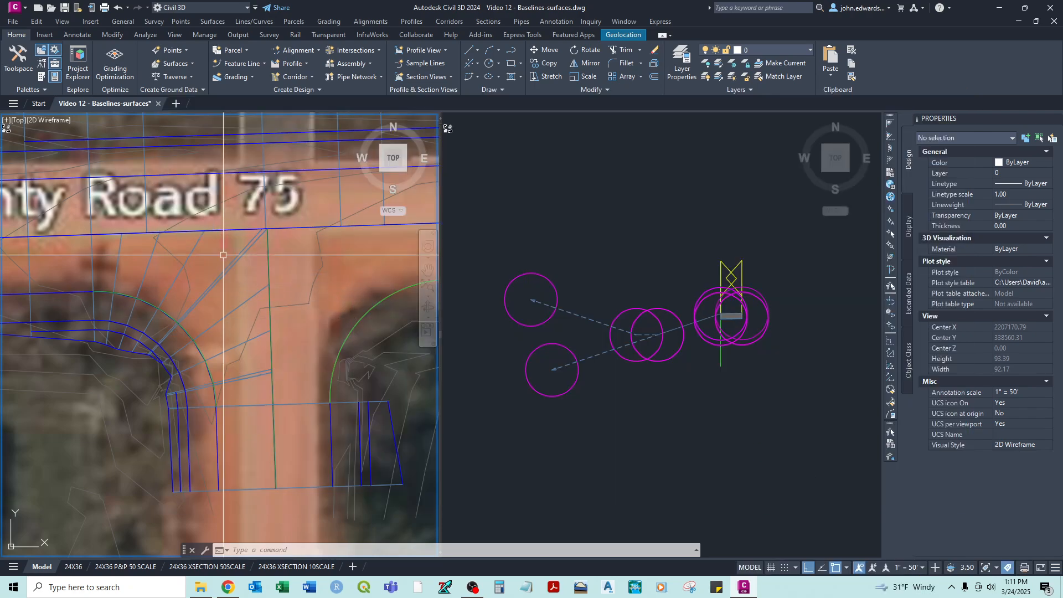
Orbit the selected corridor in 3D to examine how the western return region ties into both road centerlines.
scroll(225, 277, down, 4)
scroll(217, 292, up, 2)
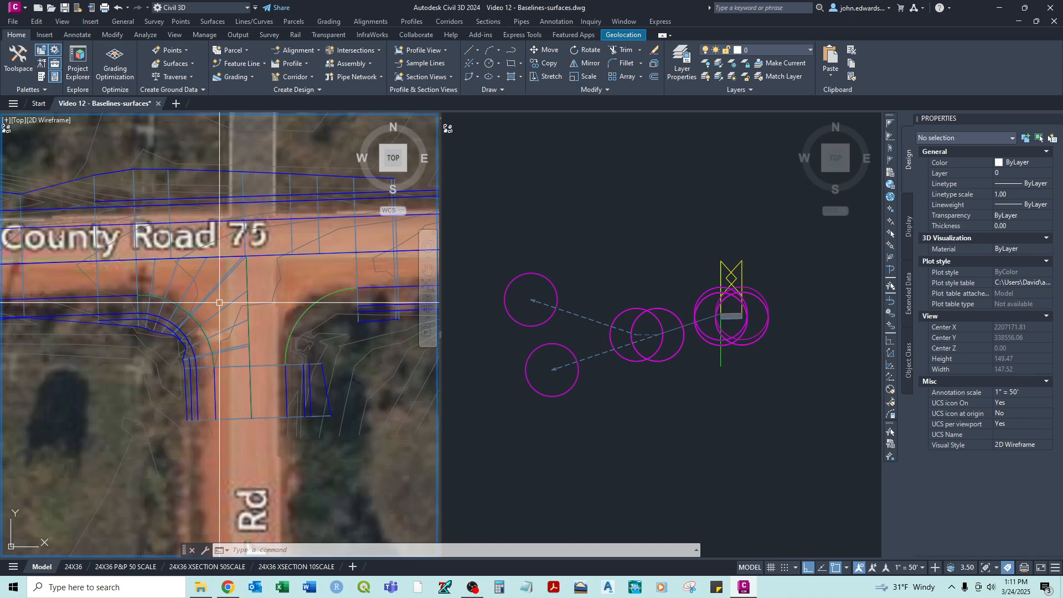
click(215, 292)
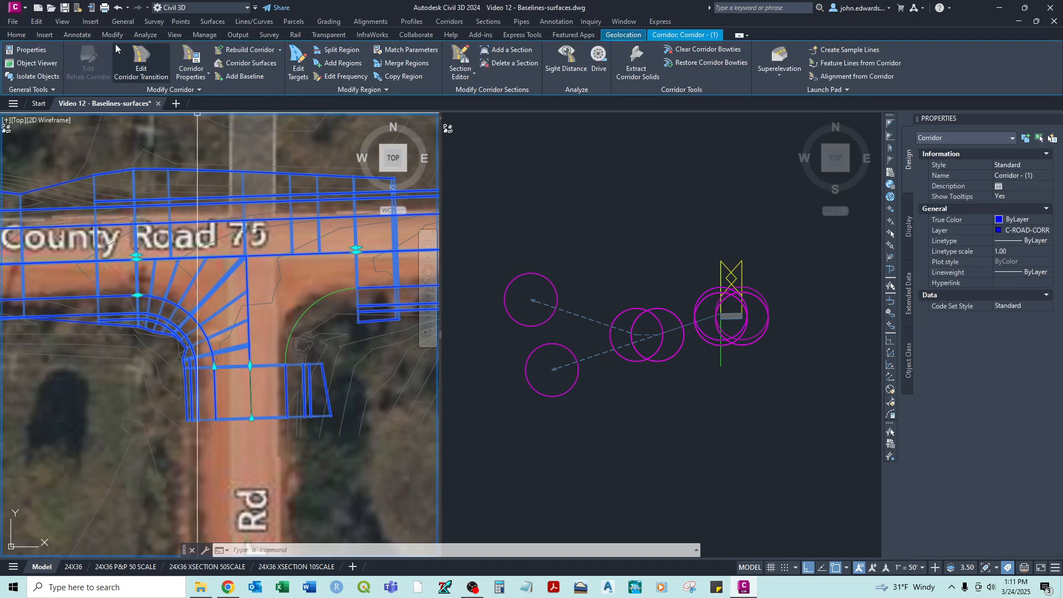
click(175, 35)
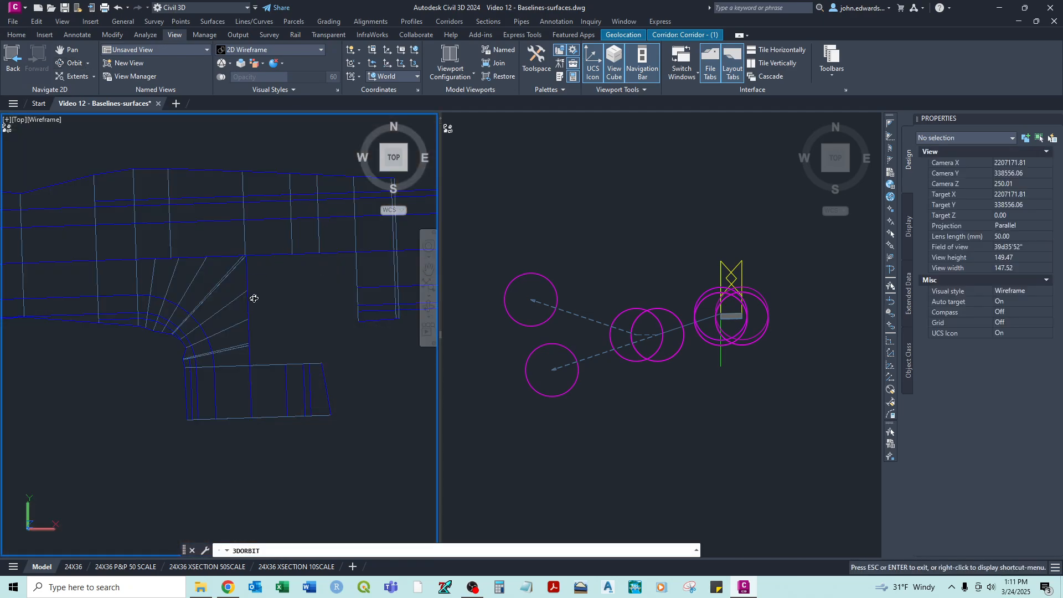
drag(254, 299, 192, 306)
scroll(201, 312, up, 3)
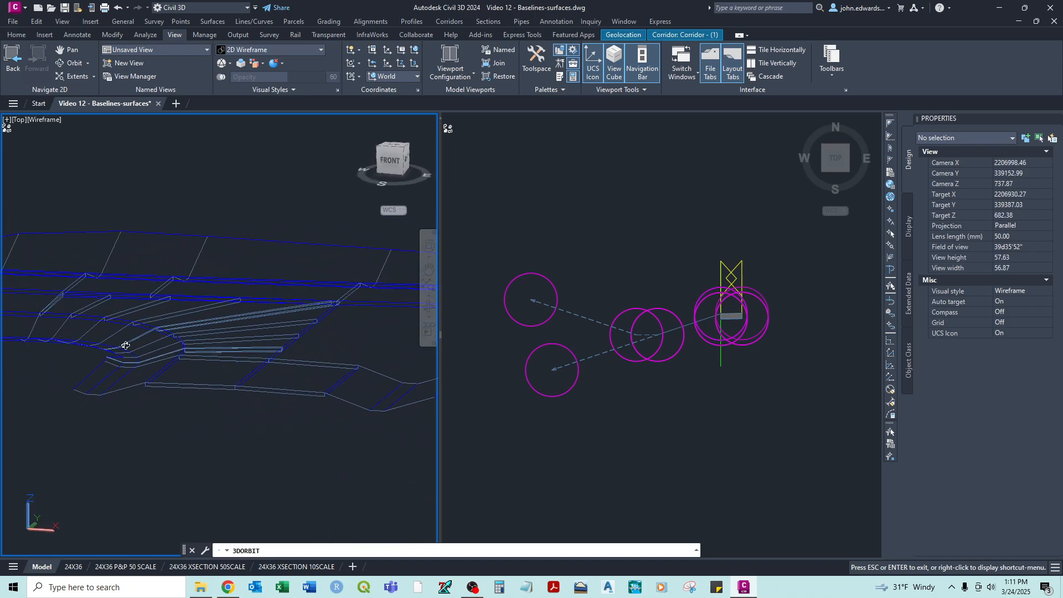
drag(126, 346, 208, 383)
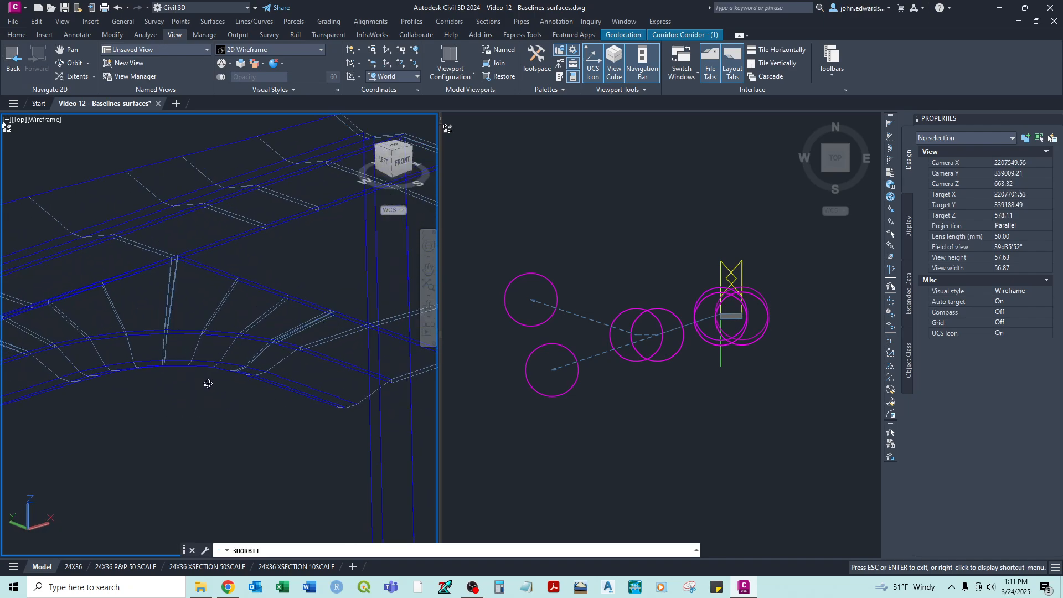
Examine in 3D the vertical corridor lines beside the intersection and restore the plan view.
scroll(208, 384, down, 2)
middle_drag(322, 310, 81, 311)
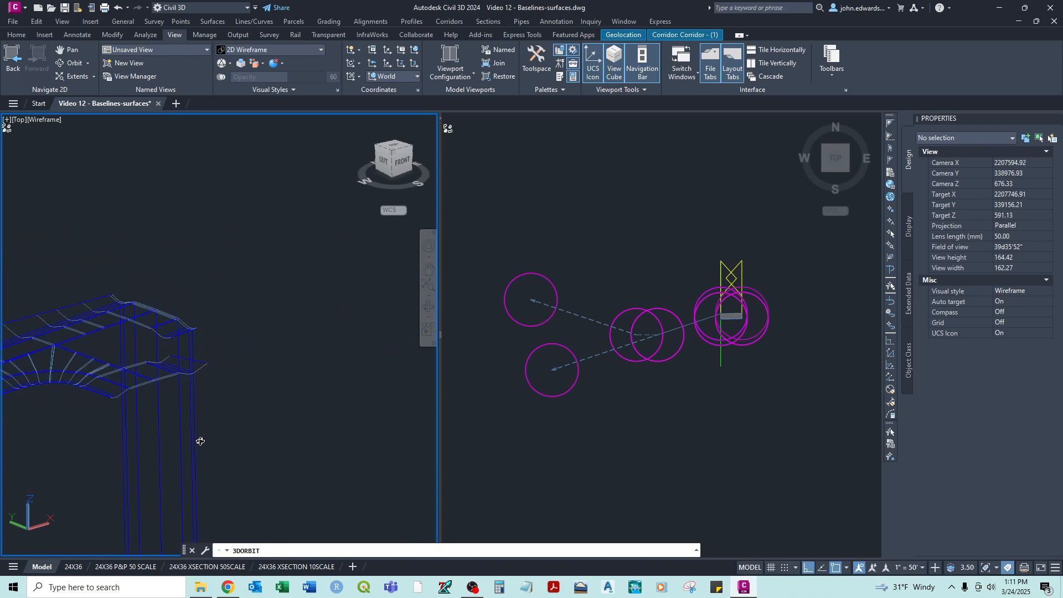
middle_drag(209, 456, 256, 350)
scroll(219, 210, up, 1)
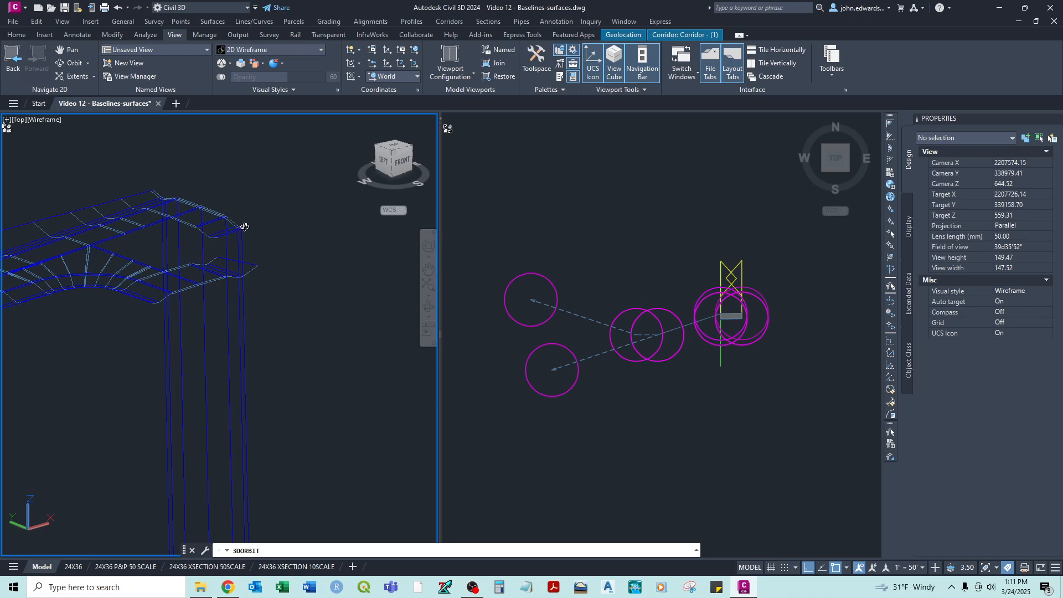
scroll(244, 227, up, 4)
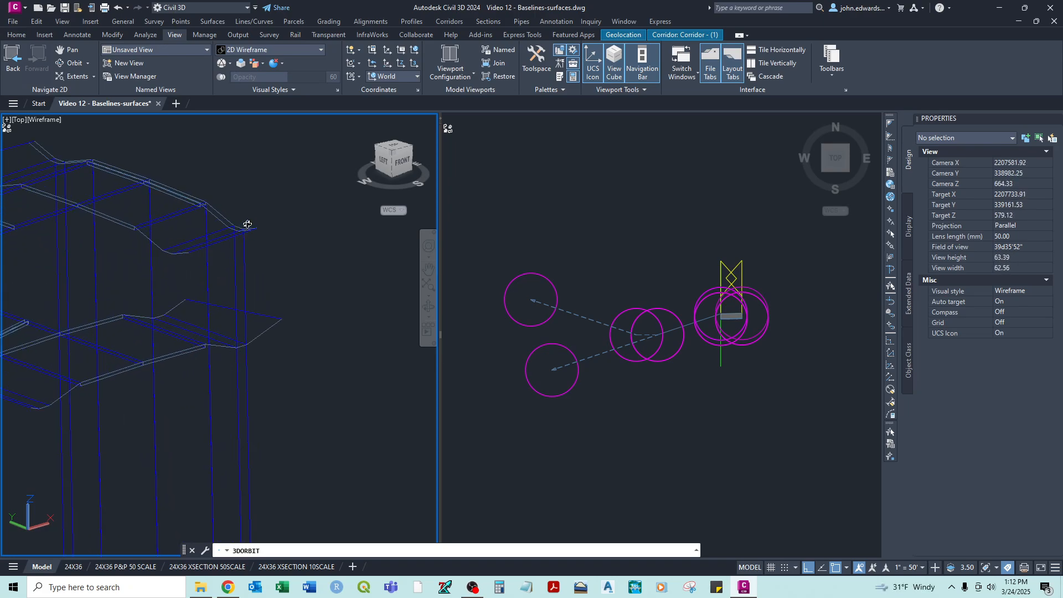
key(ctrl+z)
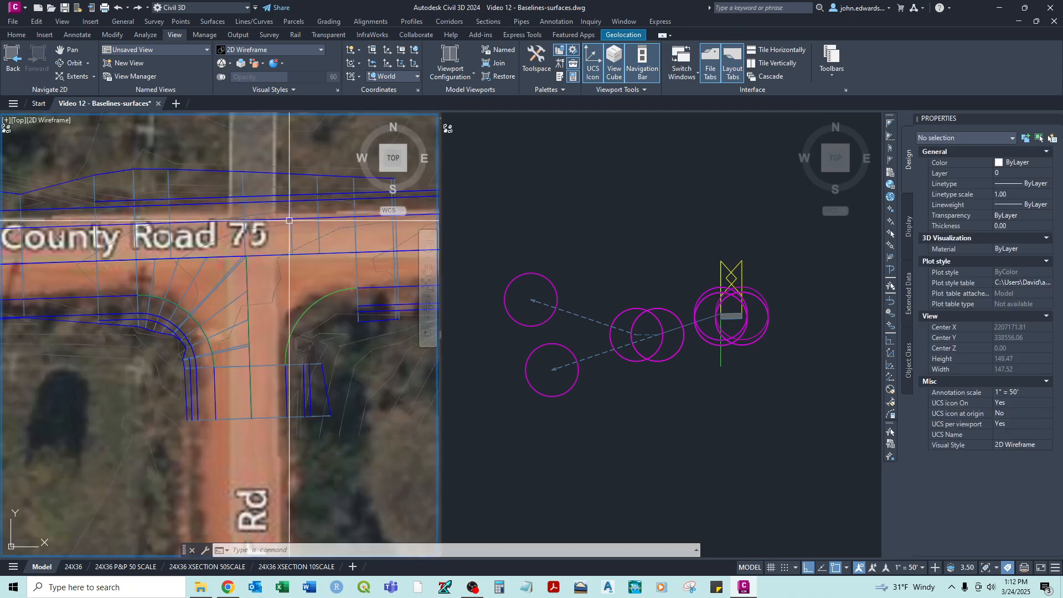
Check the corridor regions around the eastern return arc, clear the selection and save the drawing.
scroll(289, 220, down, 5)
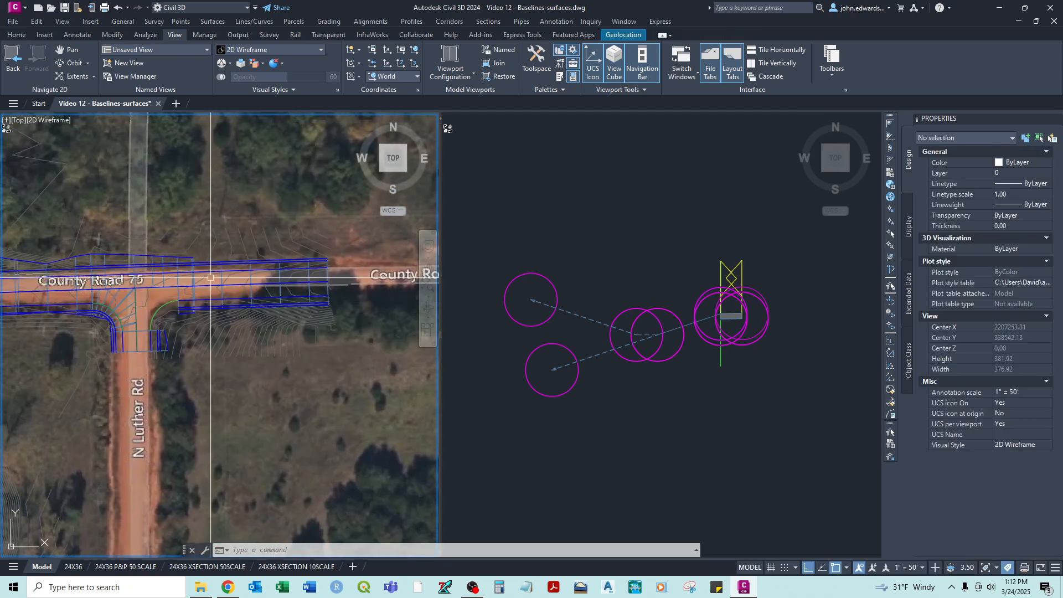
scroll(210, 278, up, 6)
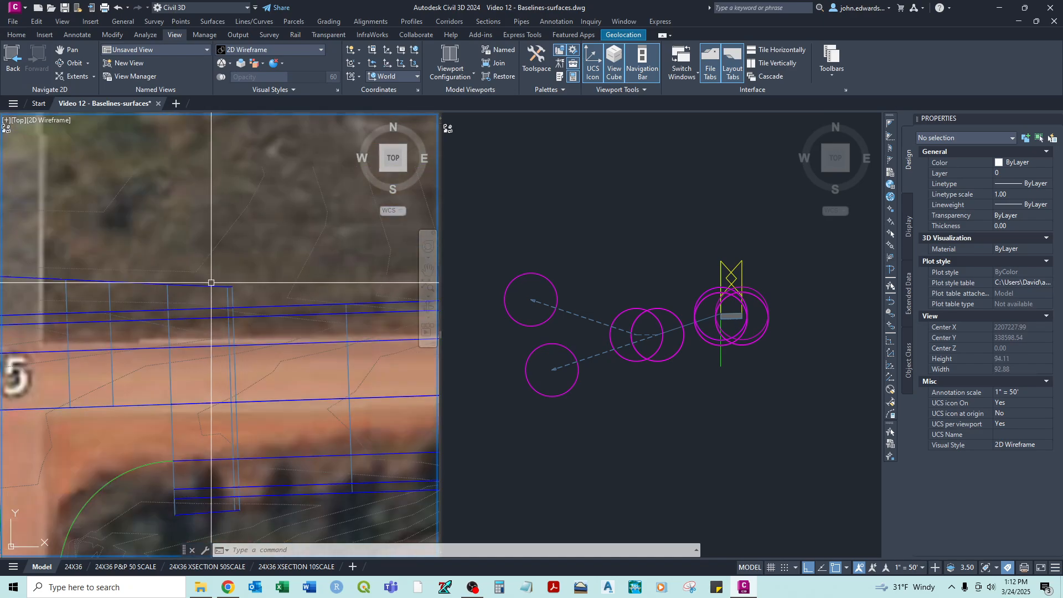
click(211, 283)
scroll(238, 308, down, 3)
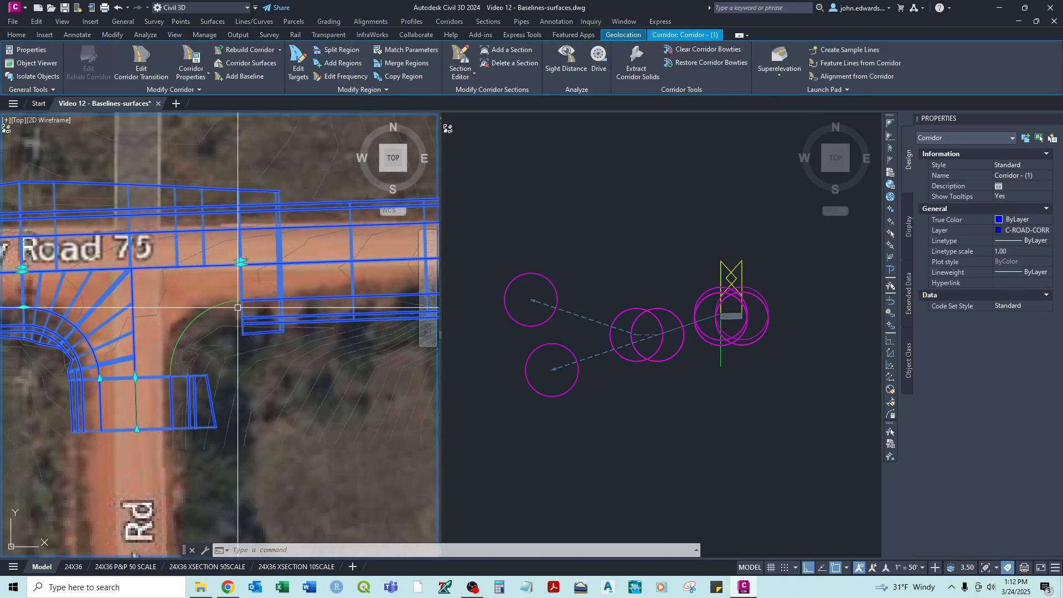
middle_drag(189, 331, 300, 341)
key(Escape)
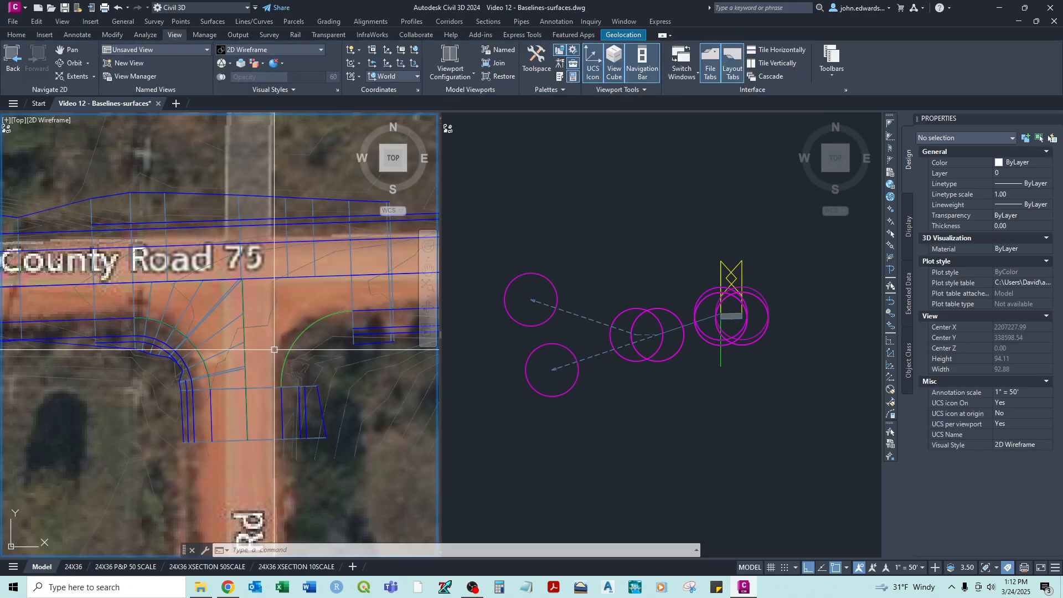
click(65, 8)
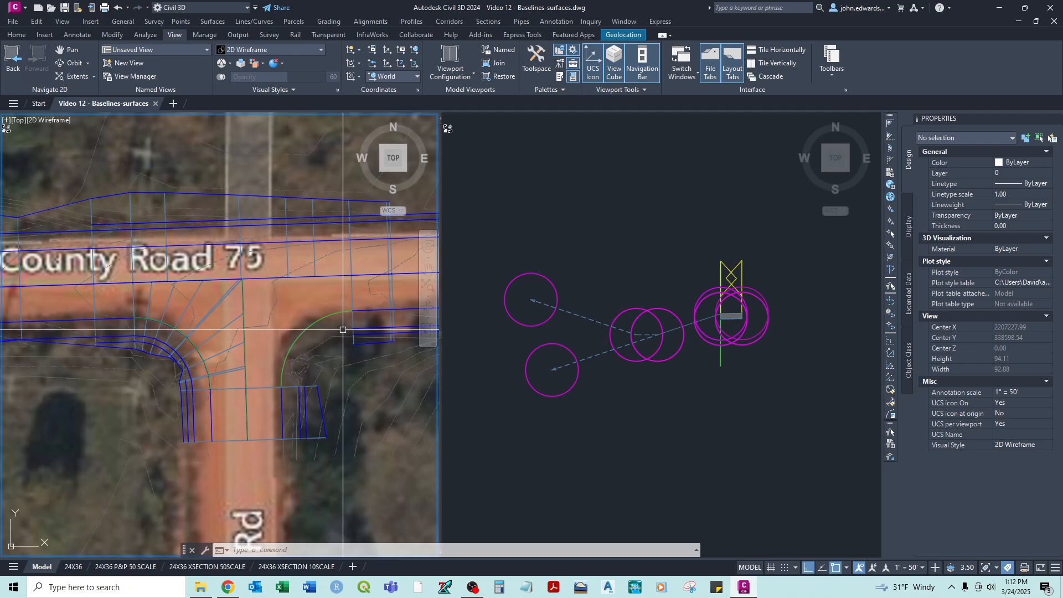
Check the eastern return arc's feature line name and begin a new corridor baseline named intersection east.
scroll(235, 354, up, 2)
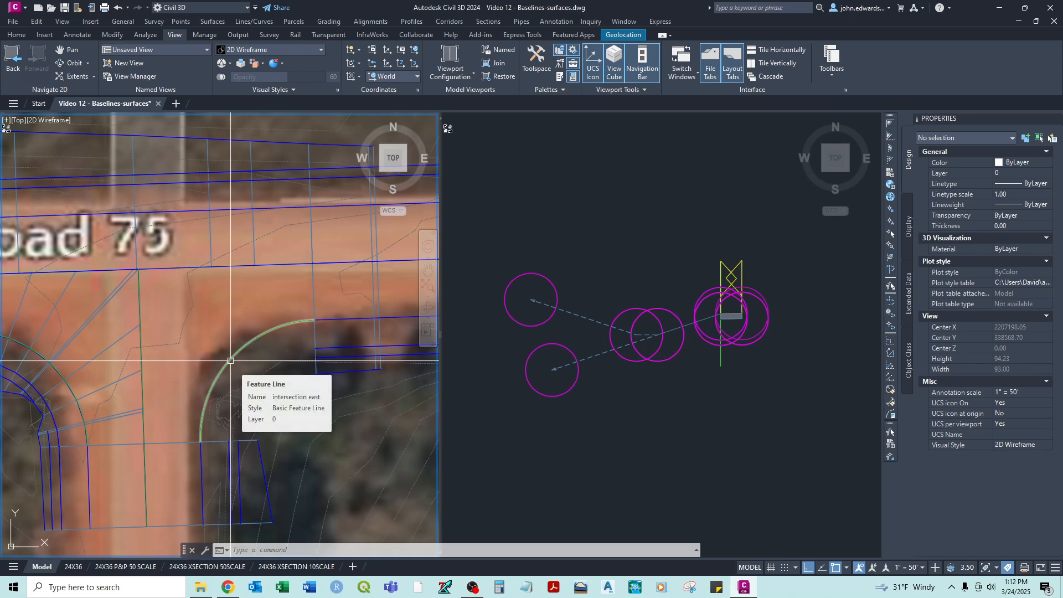
click(231, 361)
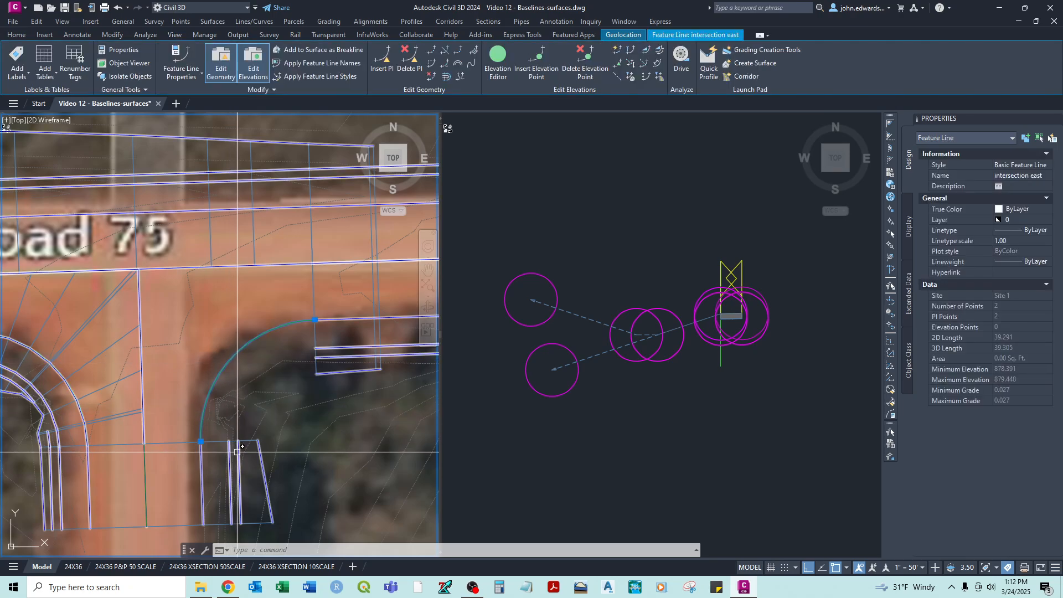
key(Escape)
click(155, 146)
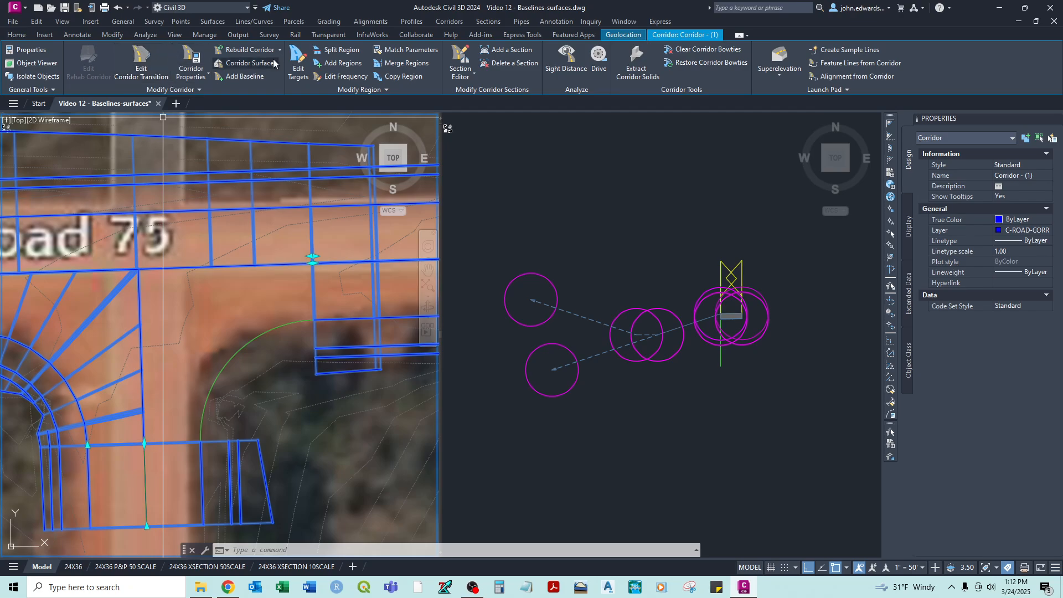
click(243, 78)
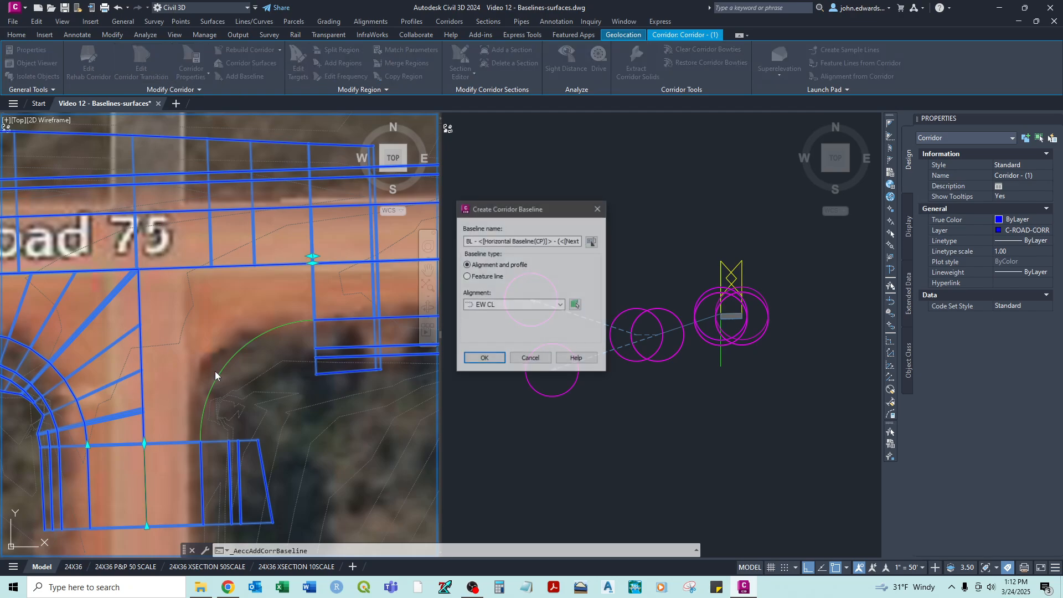
drag(465, 241, 851, 238)
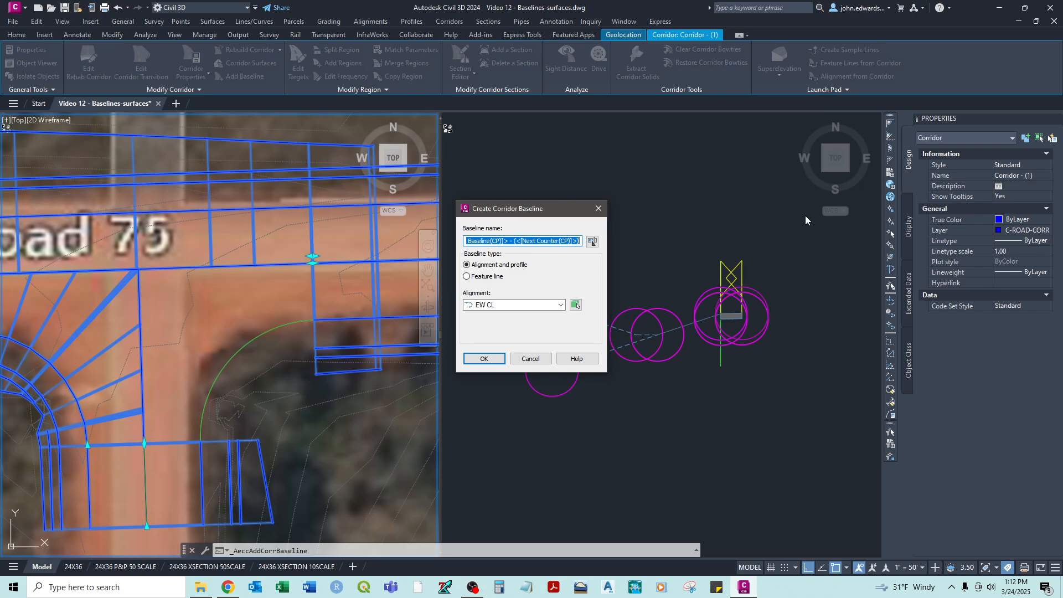
text(intersection east)
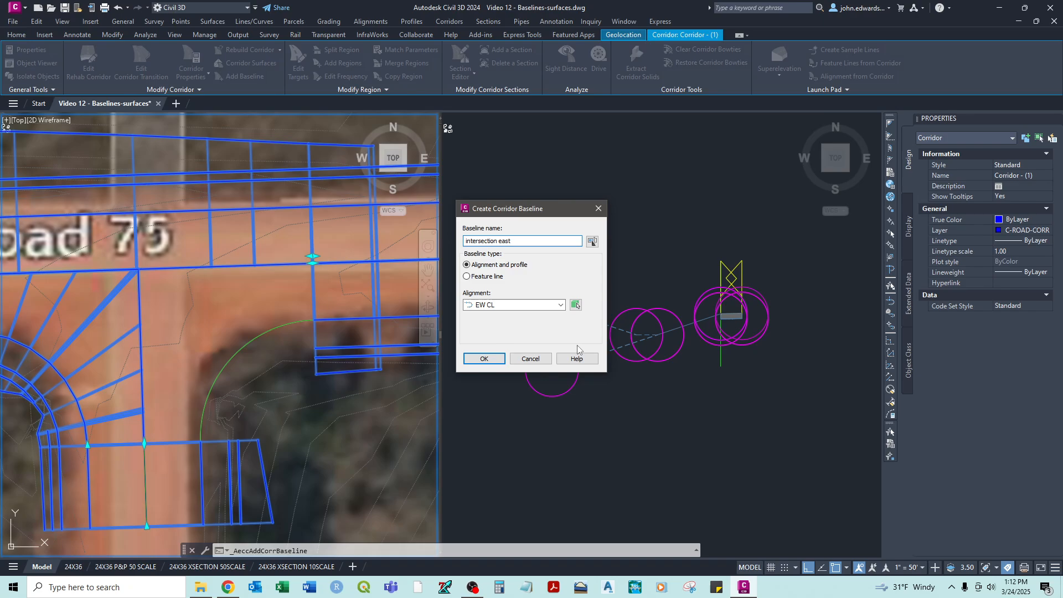
Base the new baseline on the Site 1 feature line intersection east and create it.
click(466, 277)
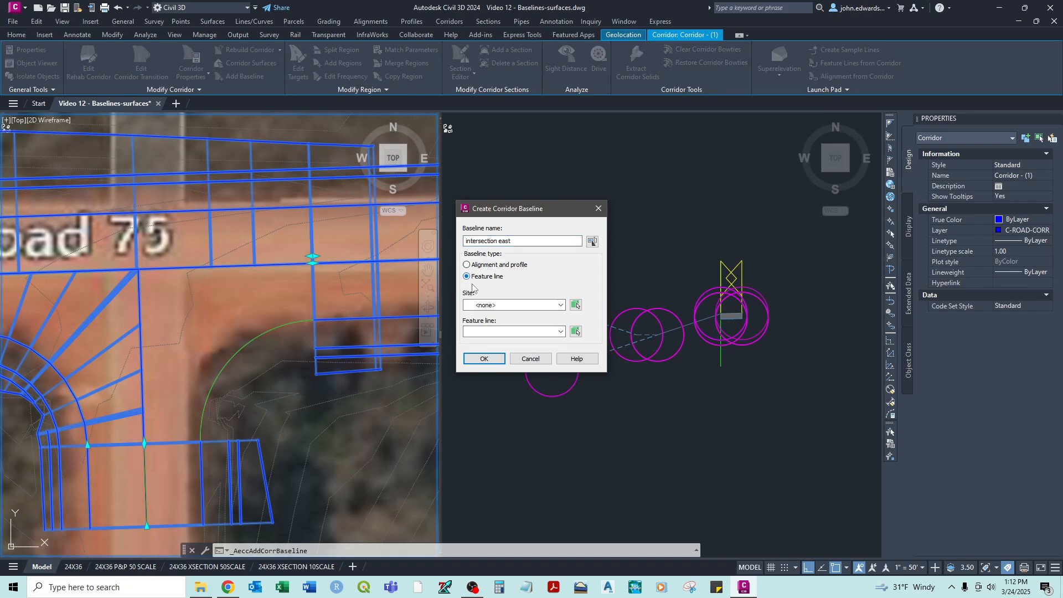
click(513, 305)
click(487, 315)
click(513, 332)
click(489, 338)
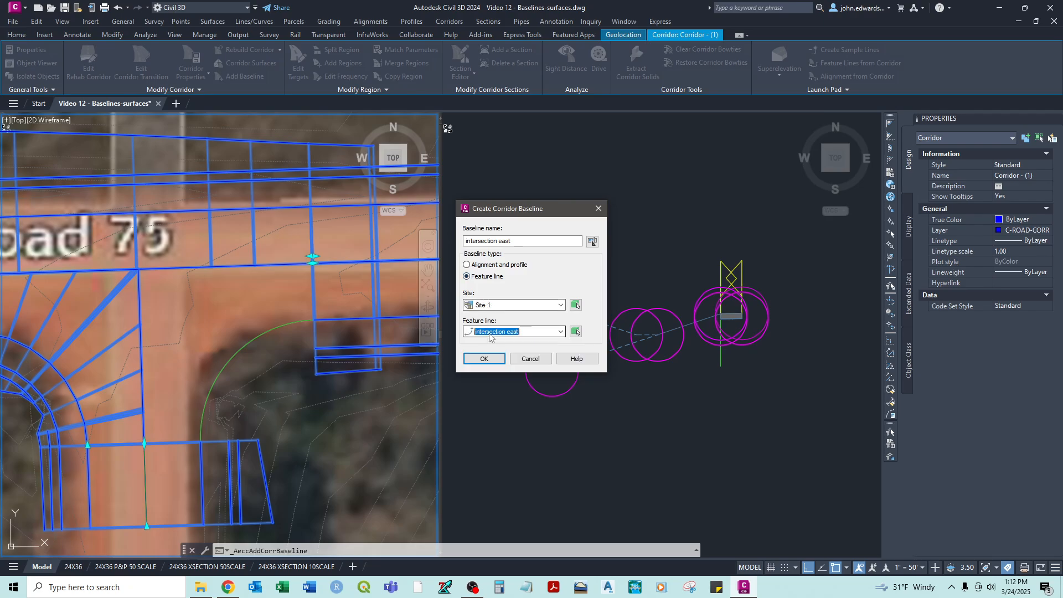
click(483, 359)
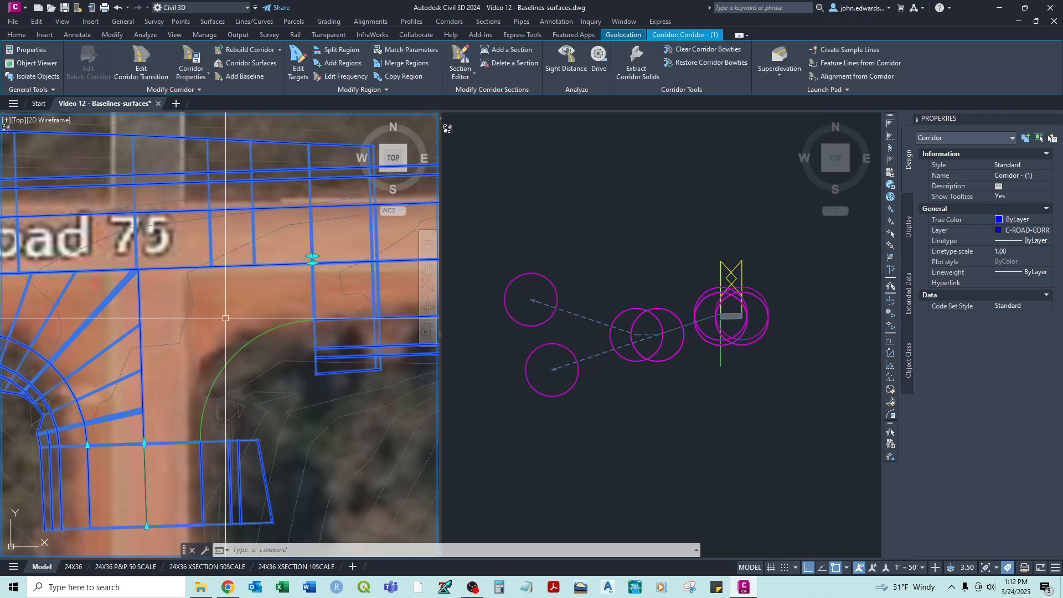
Add a region named intersection east along the full eastern return arc, using the intersection assembly.
click(340, 62)
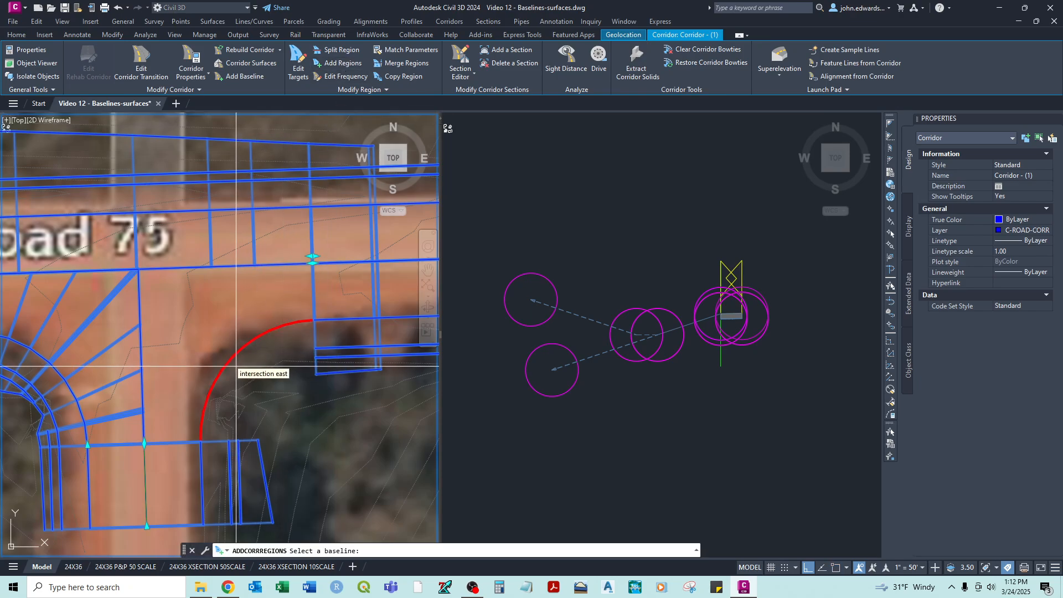
click(222, 385)
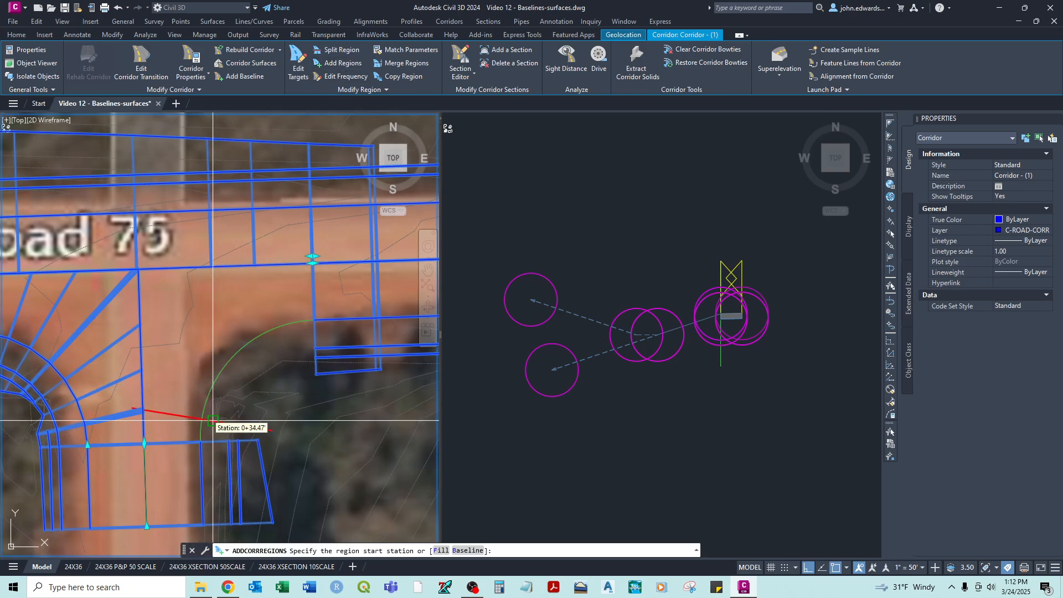
scroll(307, 318, up, 4)
click(326, 326)
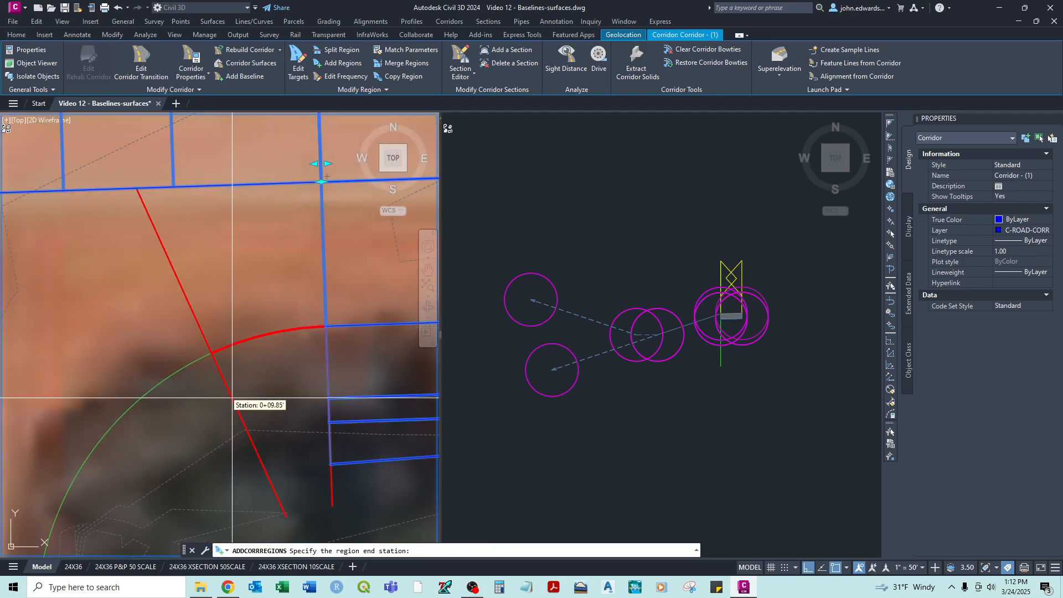
middle_drag(171, 455, 266, 261)
click(154, 423)
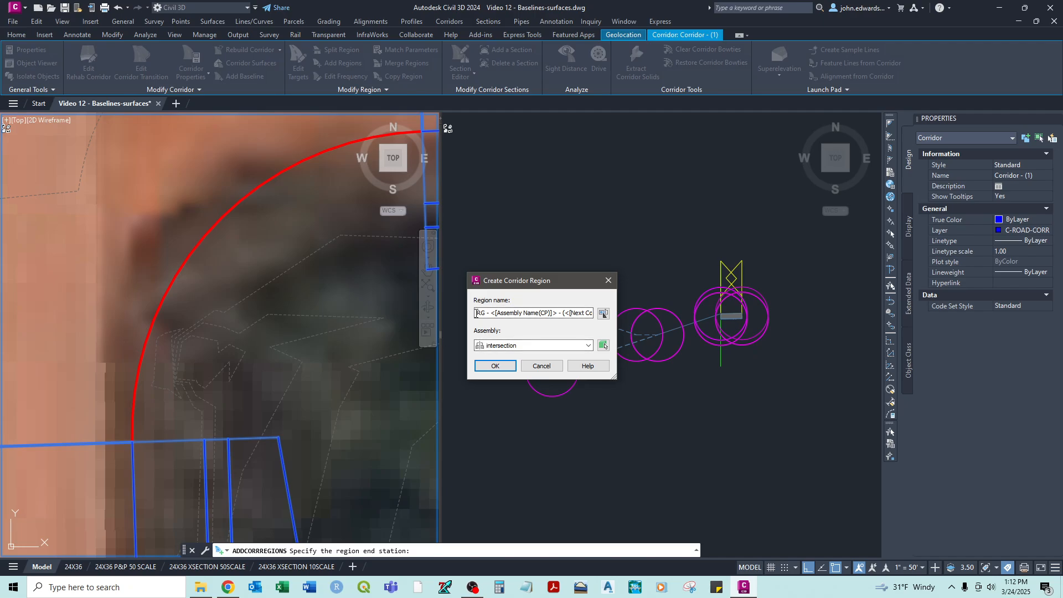
drag(475, 313, 999, 309)
text(intersection east)
click(496, 367)
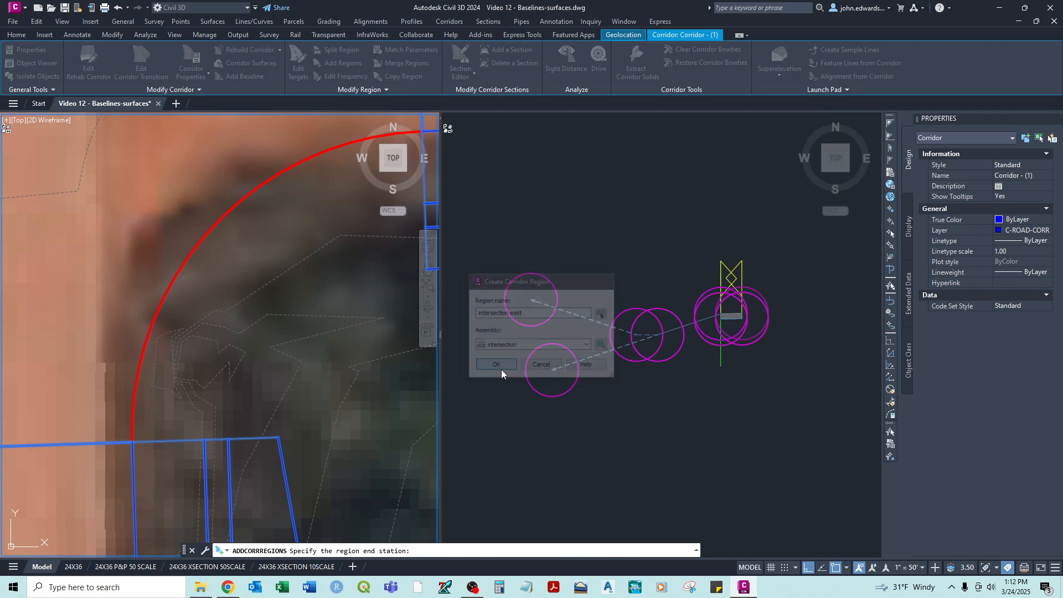
Target the new region's daylight to the surface 4070 IOWA BRIDGE 7 TIN.
click(514, 222)
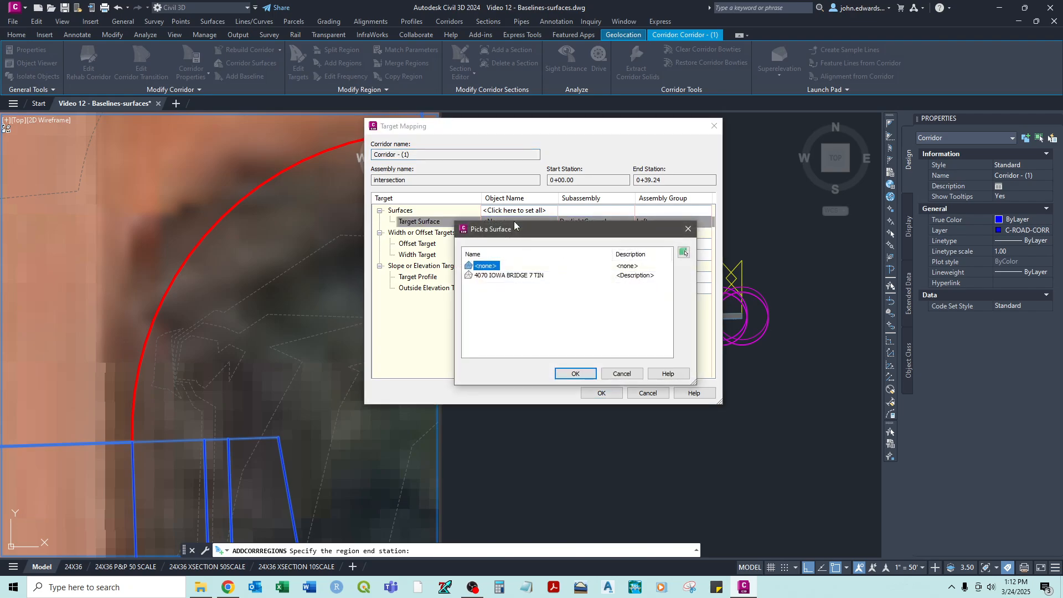
click(505, 276)
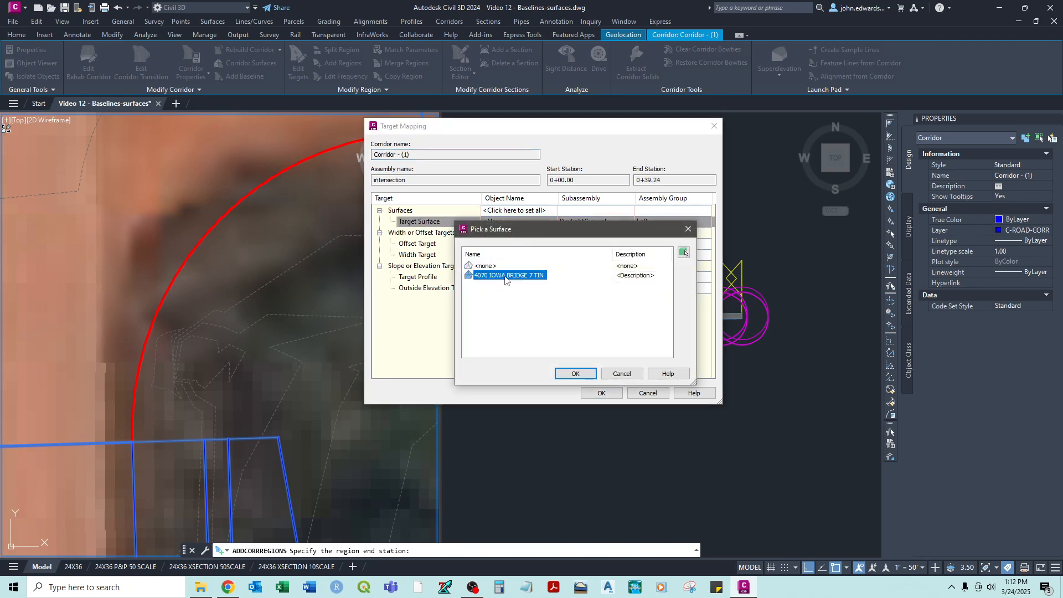
click(574, 374)
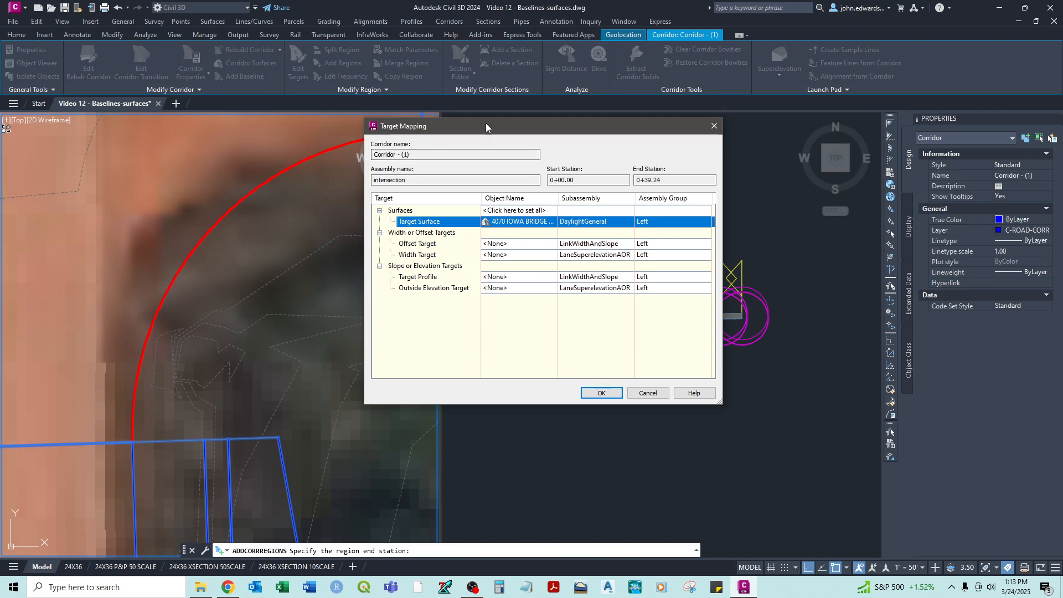
Add the EW CL alignment as a width target for the region's LaneSuperelevationAOR lane.
drag(487, 127, 457, 129)
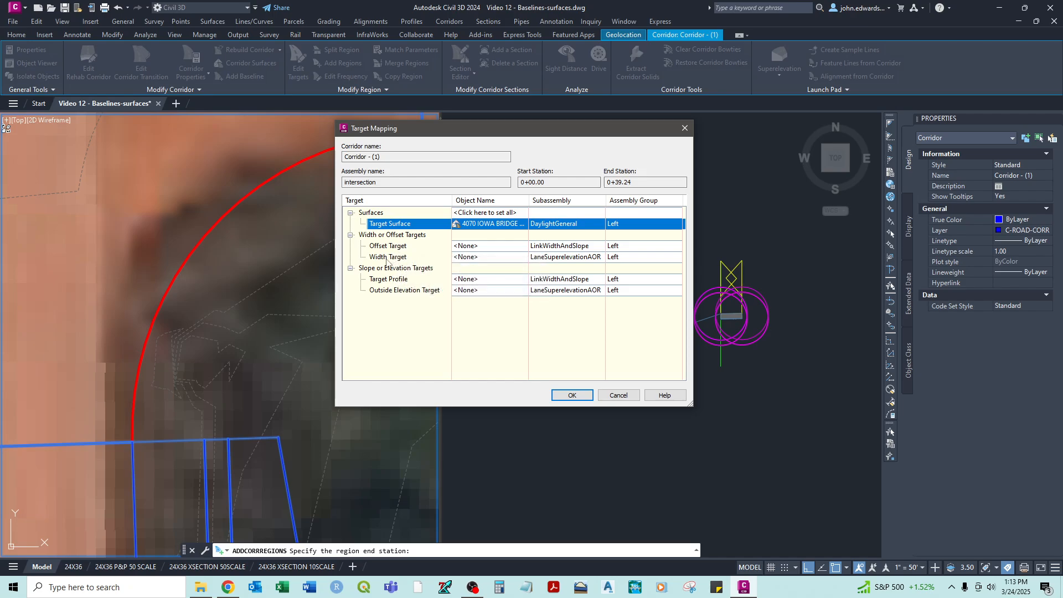
click(388, 258)
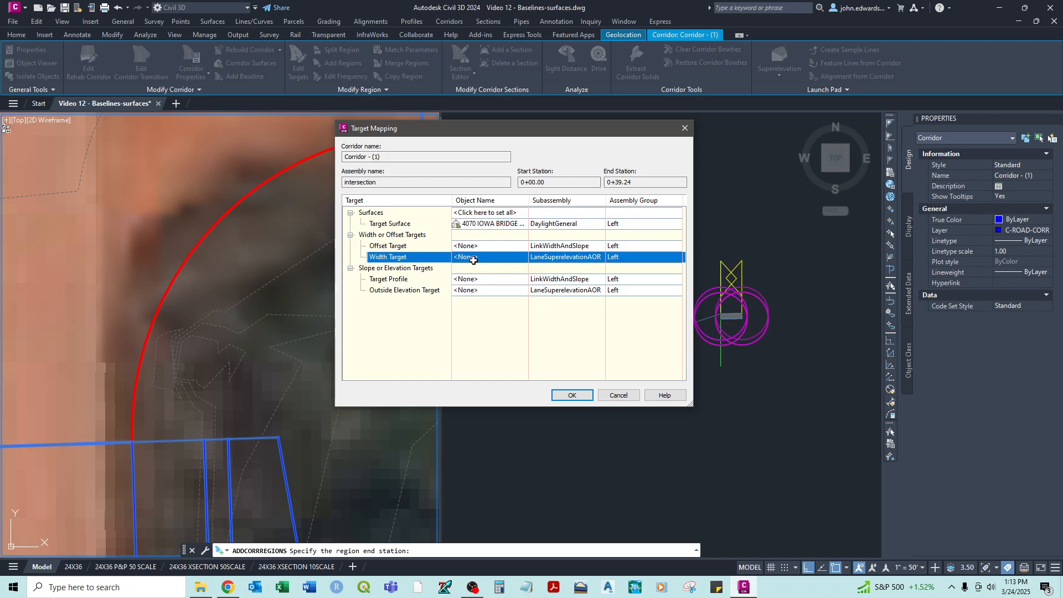
click(474, 258)
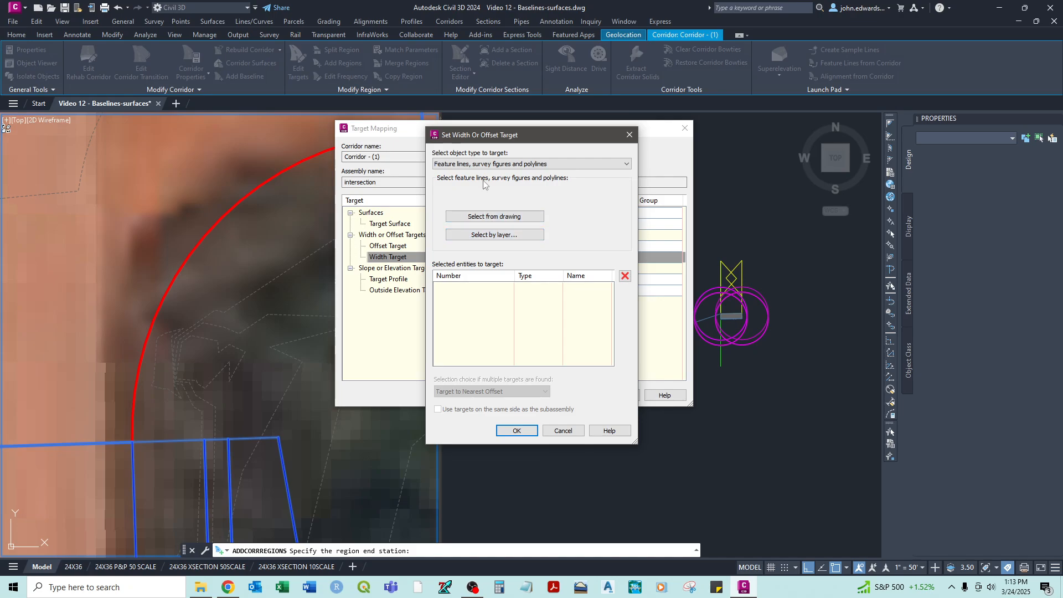
click(481, 164)
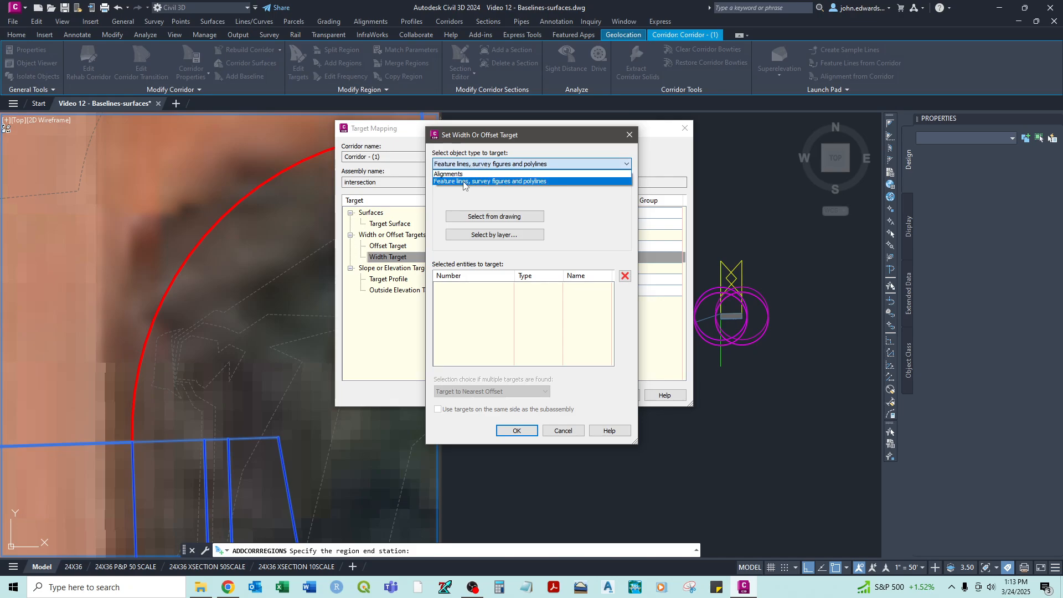
click(465, 174)
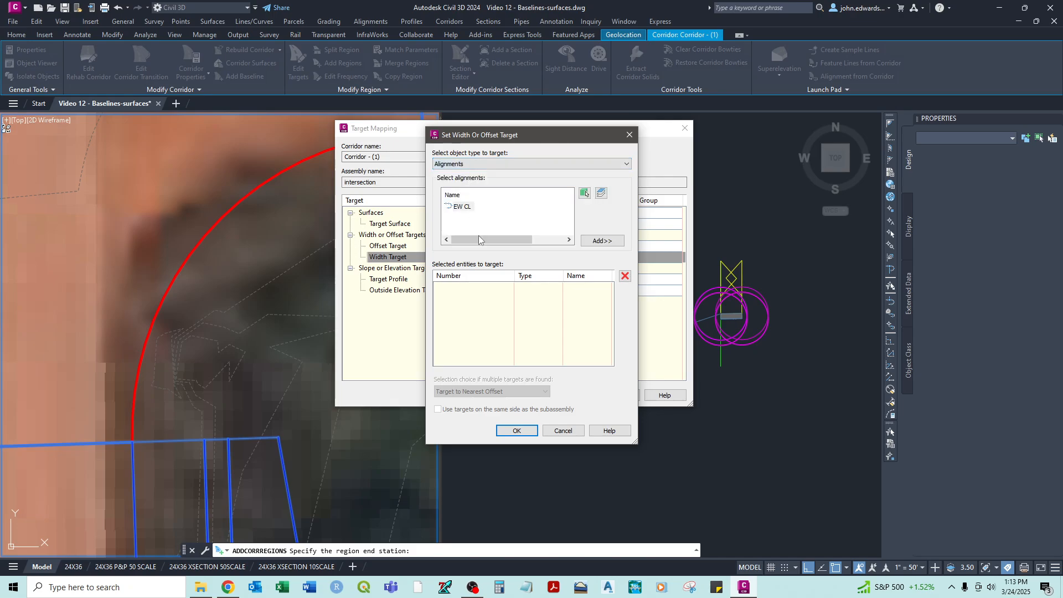
click(467, 208)
click(602, 241)
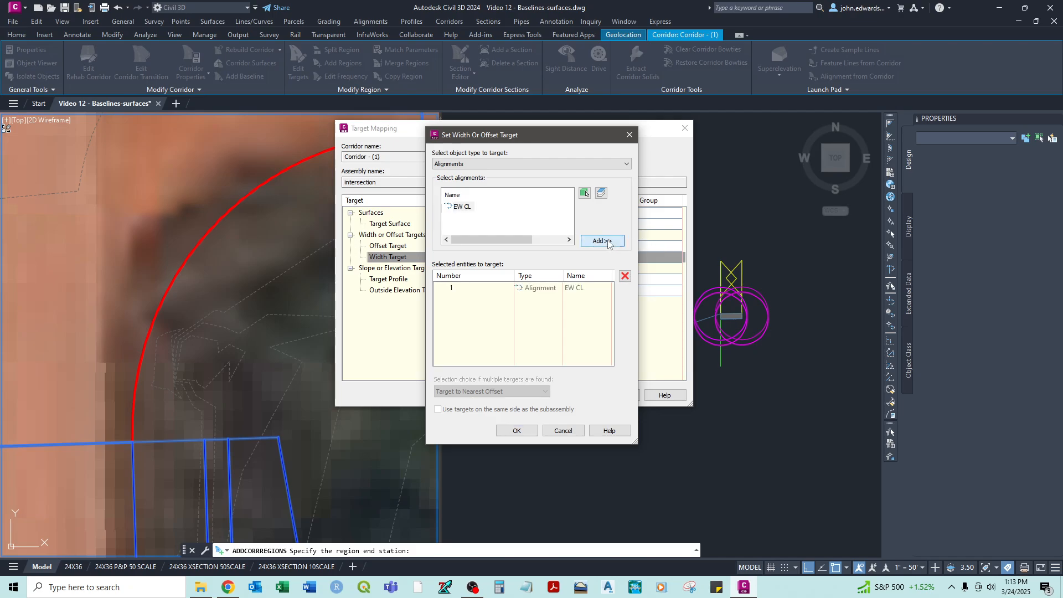
Add the luther rd cl feature line from the drawing as the lane's second width target and accept both.
click(486, 164)
click(484, 184)
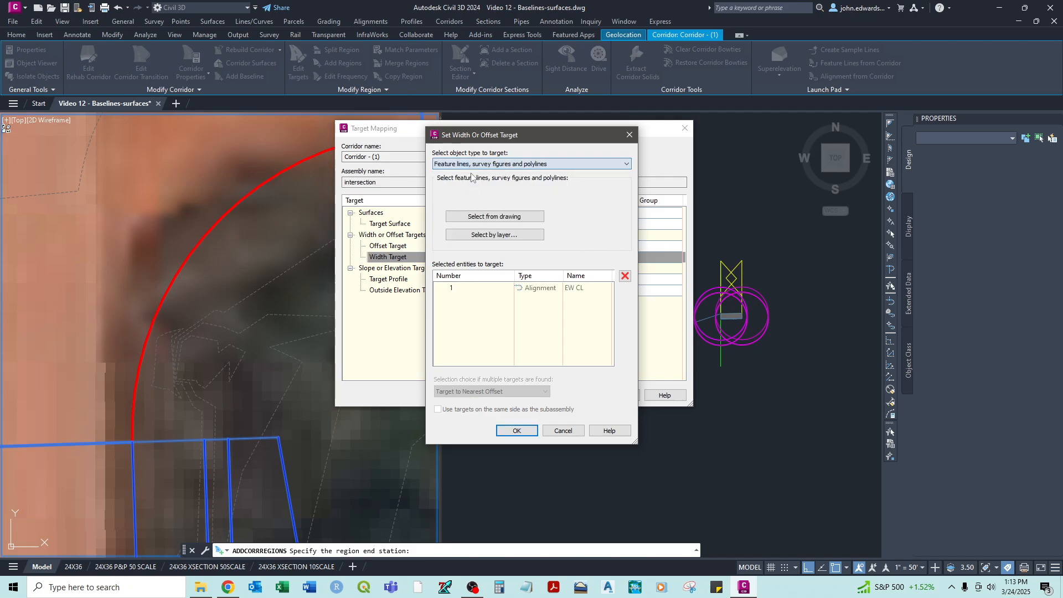
click(494, 217)
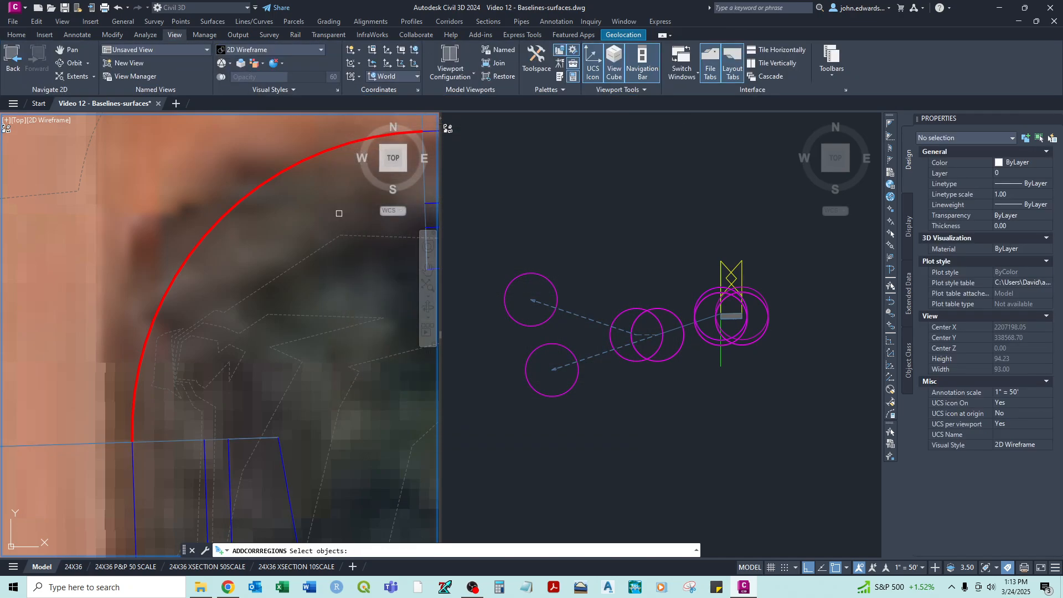
scroll(250, 294, down, 4)
click(208, 267)
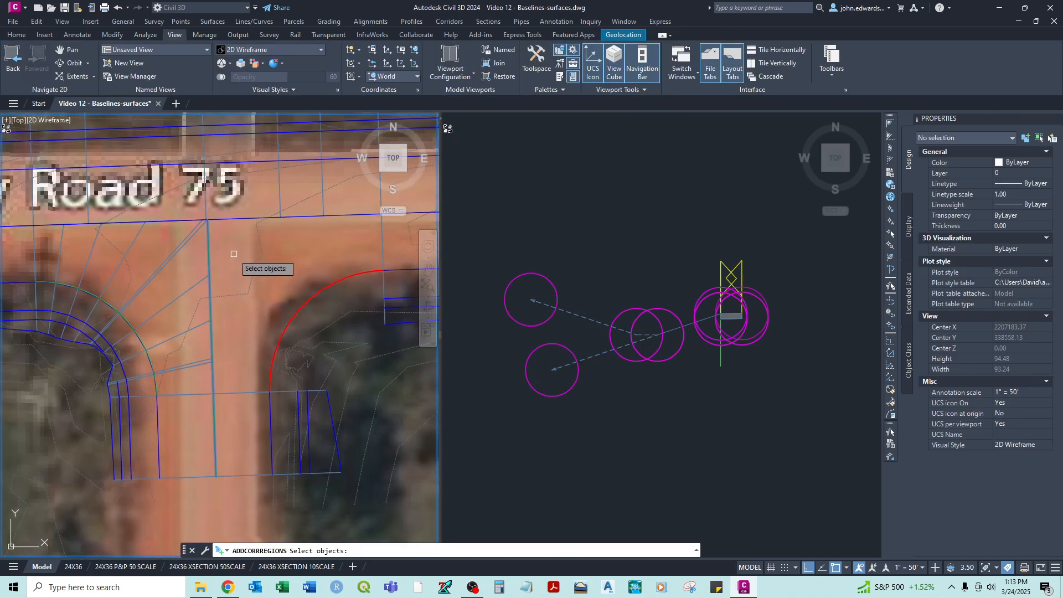
key(Return)
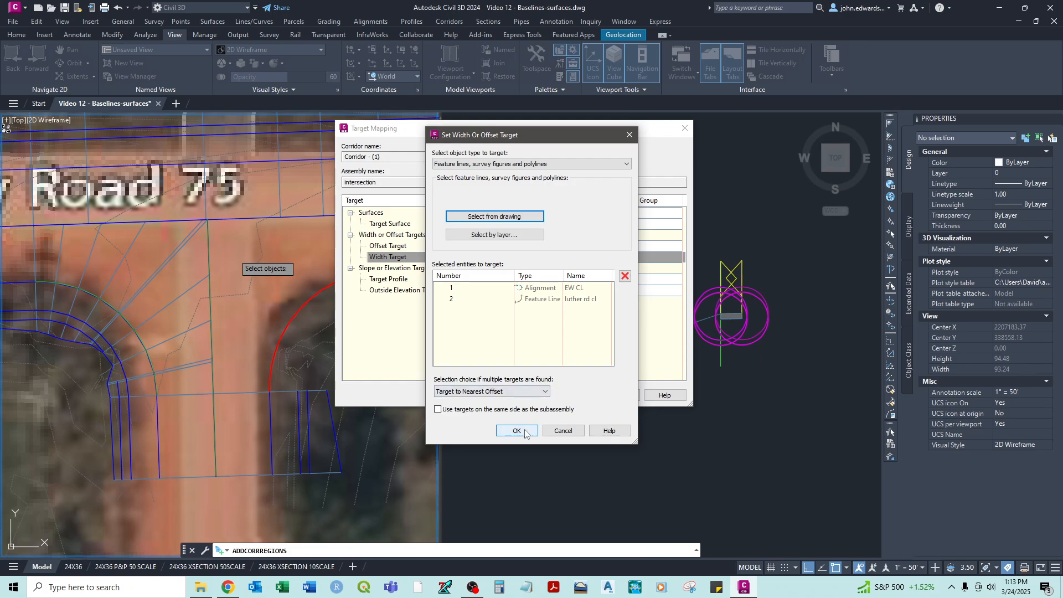
click(517, 430)
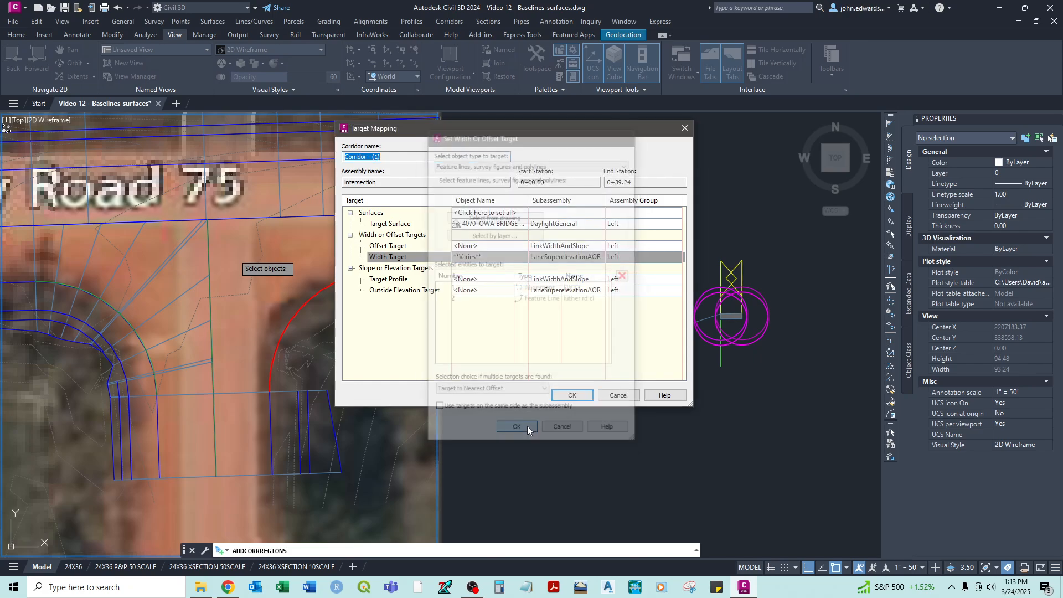
Add the EW CL surface profile as an outside elevation target for the region's lane.
click(406, 293)
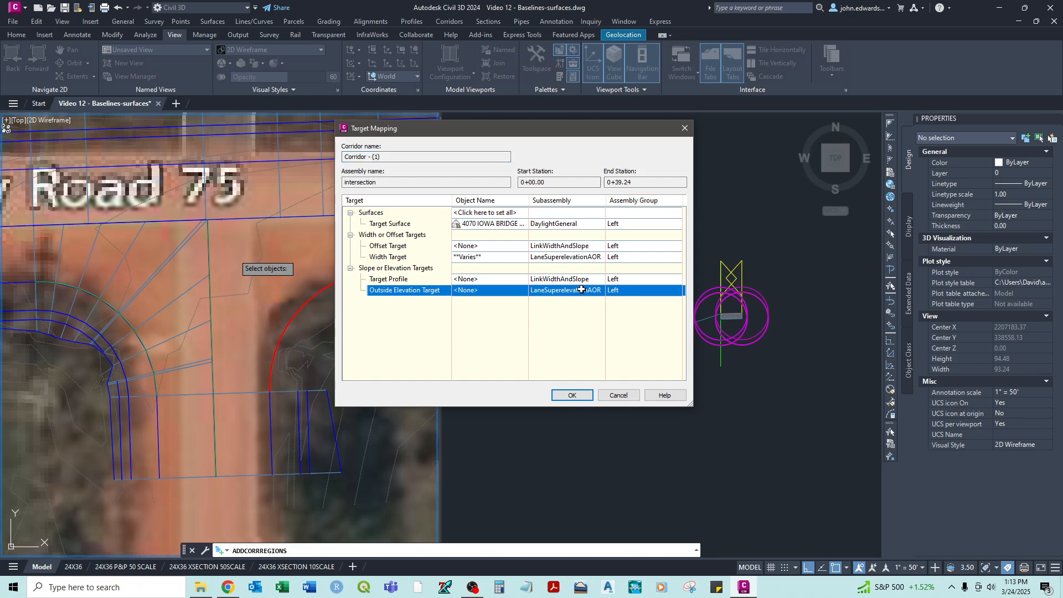
click(468, 289)
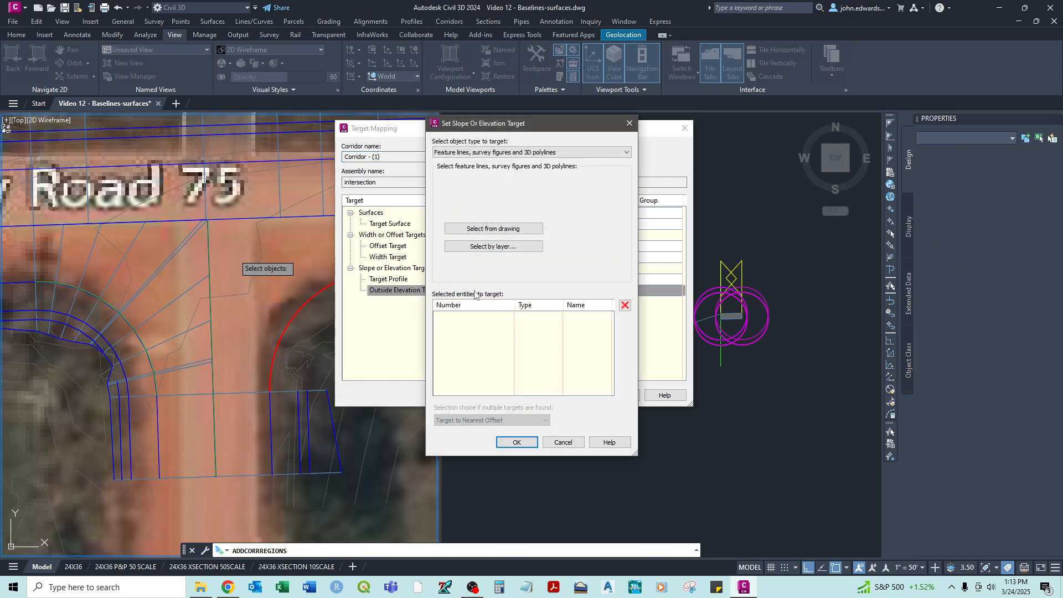
click(491, 152)
click(459, 172)
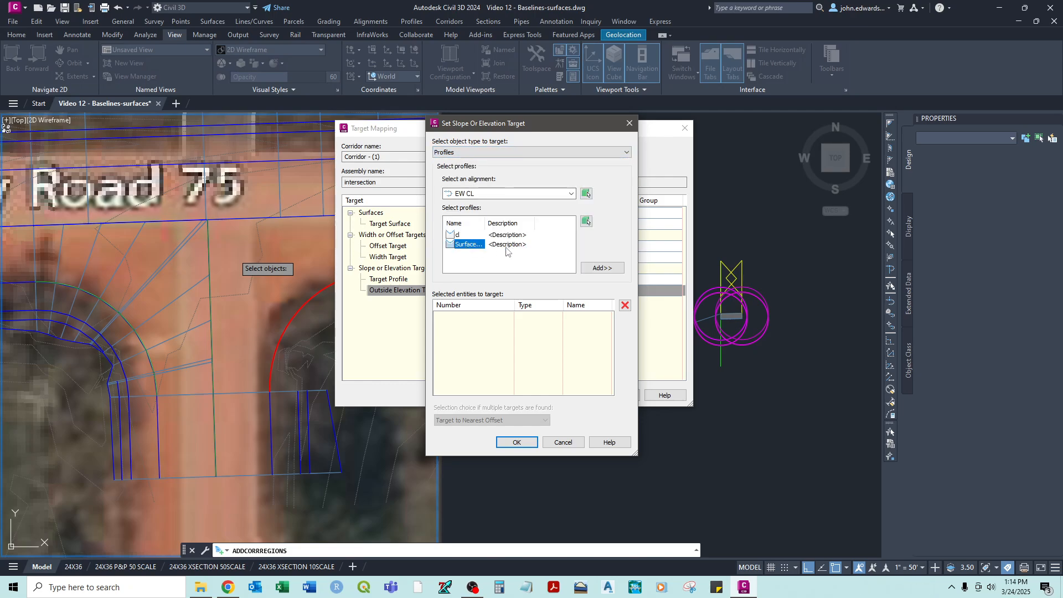
click(598, 272)
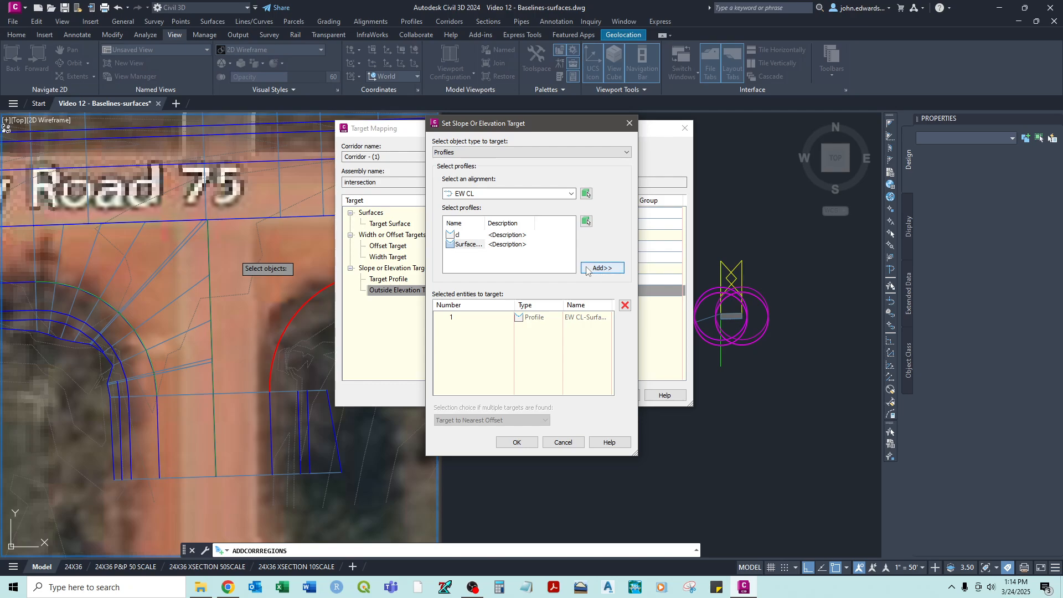
Add the luther rd cl feature line from the drawing as the lane's second outside elevation target and accept the region's target mapping.
click(470, 152)
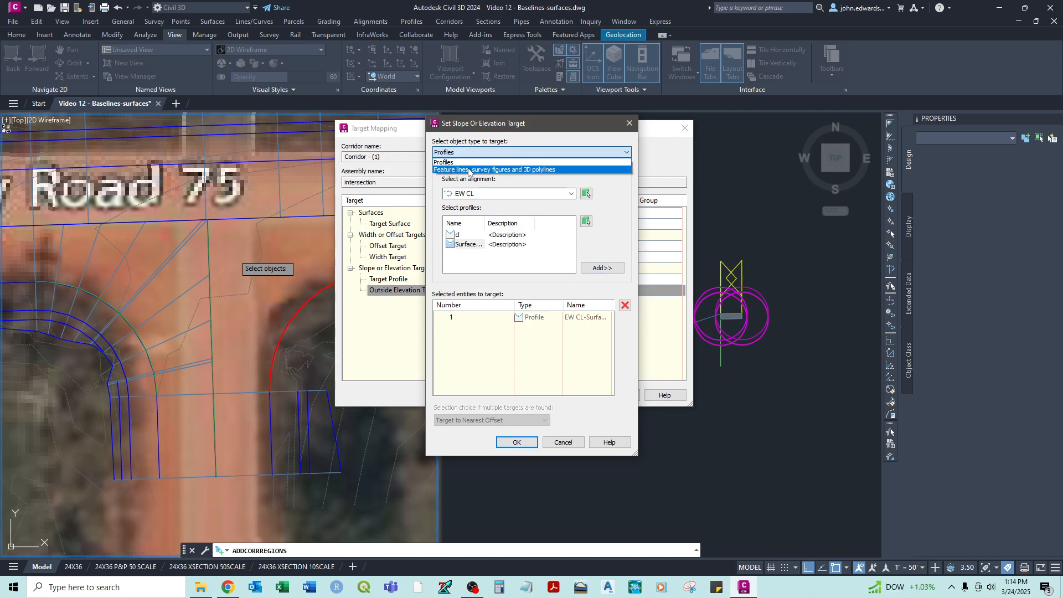
click(469, 170)
click(493, 230)
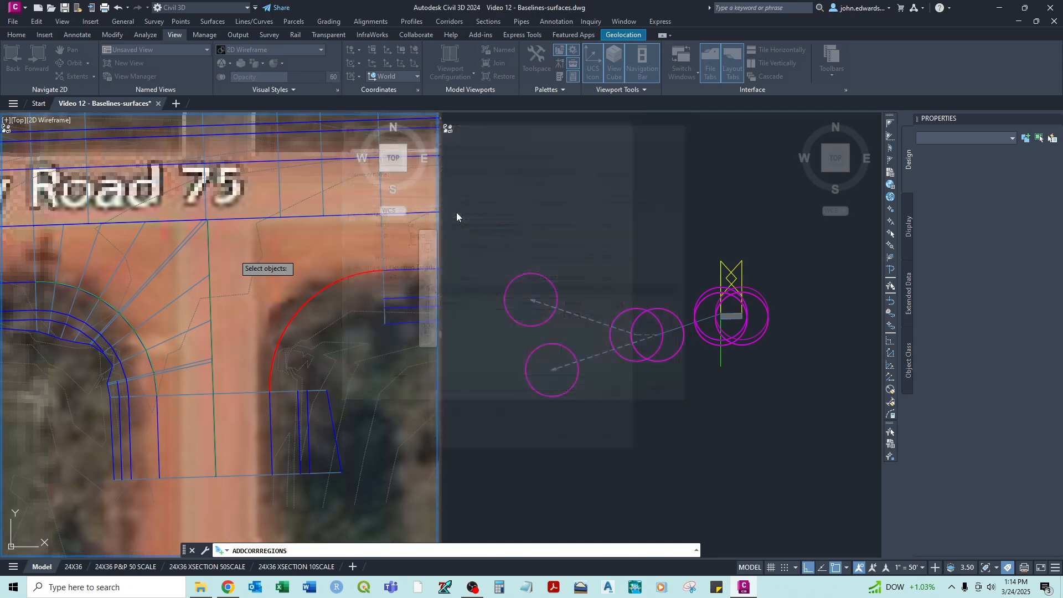
click(210, 244)
key(Return)
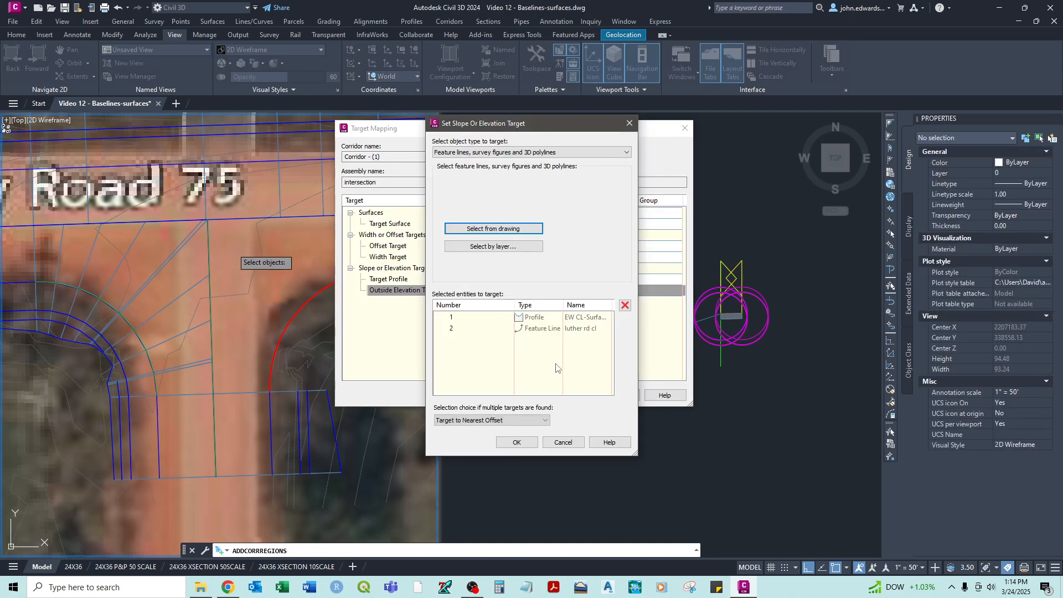
click(510, 443)
click(572, 396)
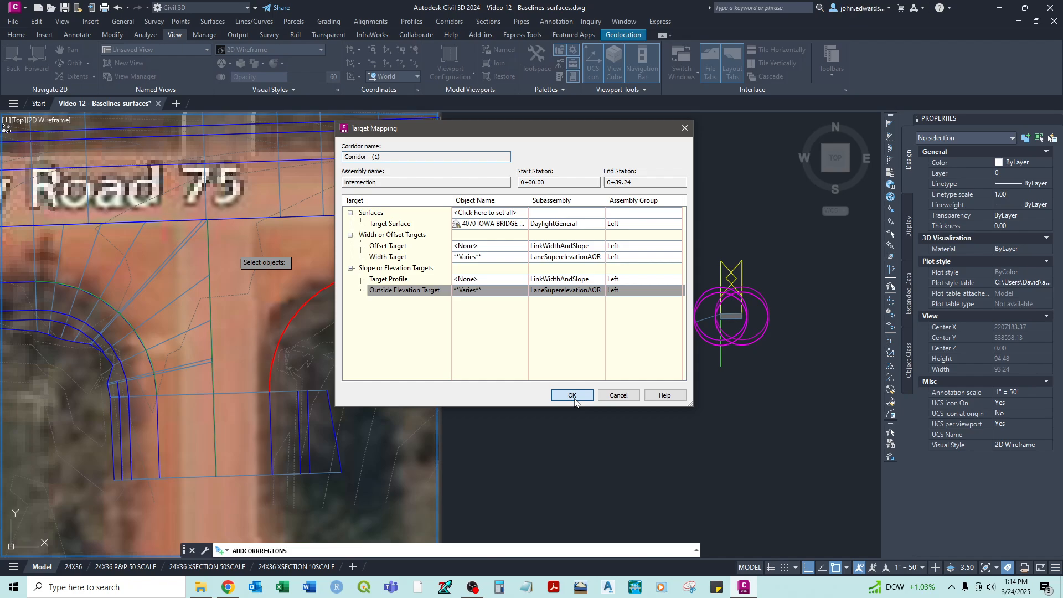
Set the intersection east region's assembly frequency to 2' along tangents, for the curve increment and along spirals.
mouse_move(329, 268)
middle_down()
mouse_move(237, 341)
mouse_move(250, 370)
middle_up()
scroll(261, 329, up, 2)
right_click(262, 329)
click(274, 336)
scroll(238, 311, down, 4)
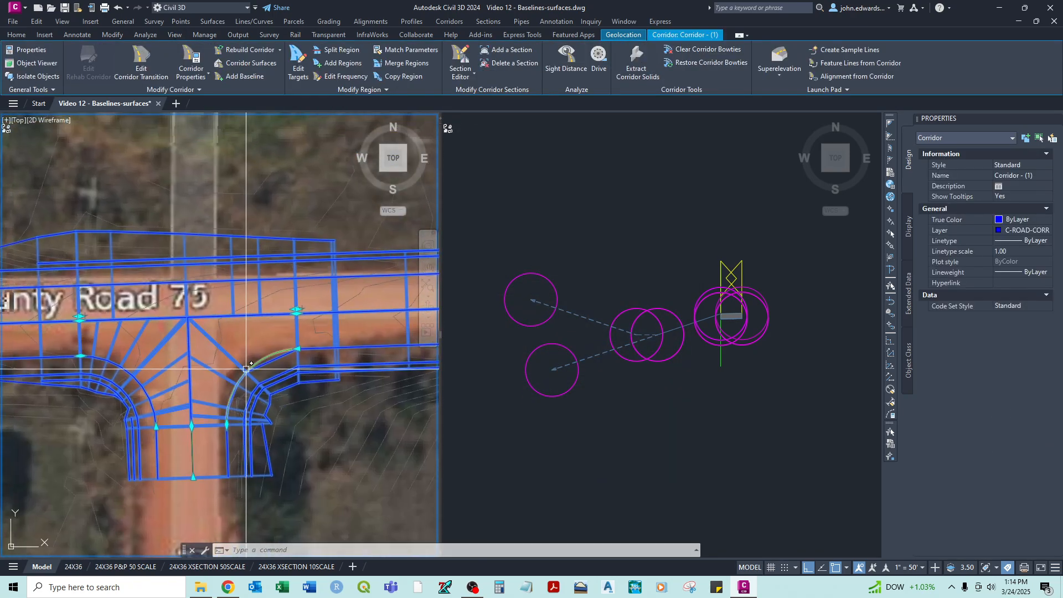
scroll(217, 374, up, 2)
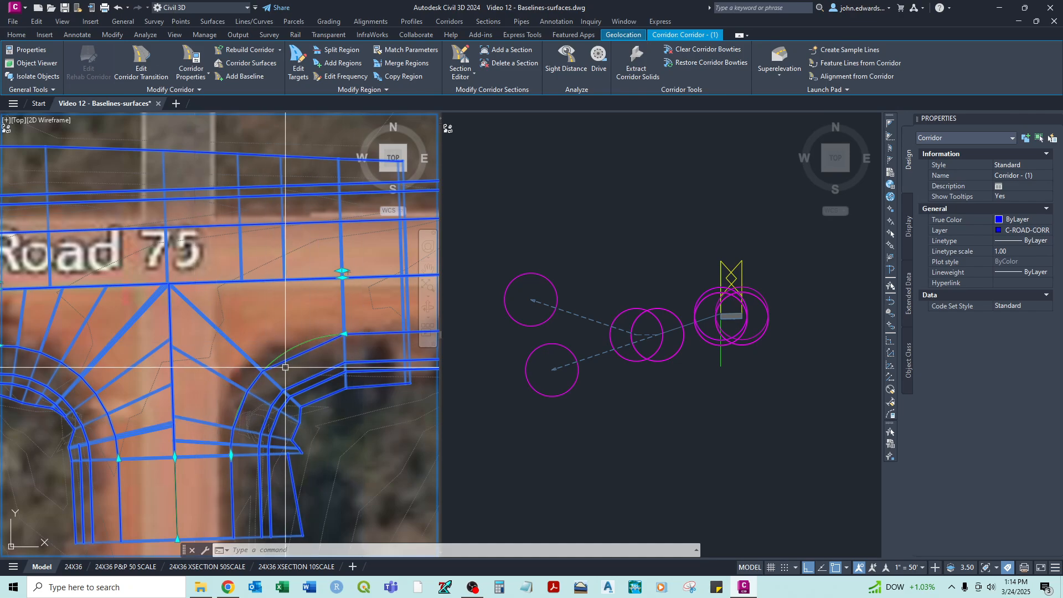
click(340, 76)
click(279, 302)
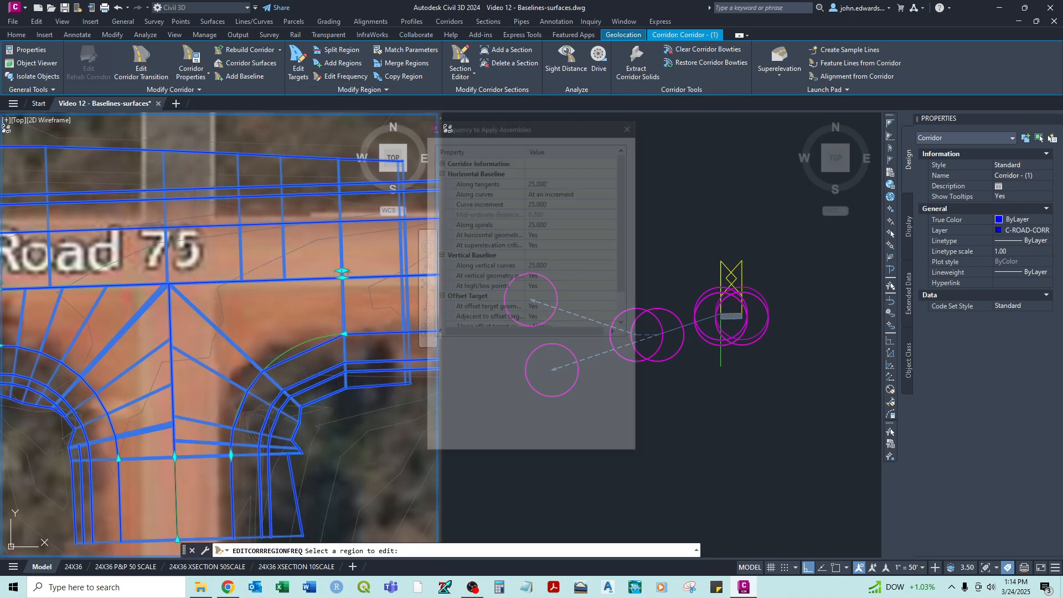
click(531, 181)
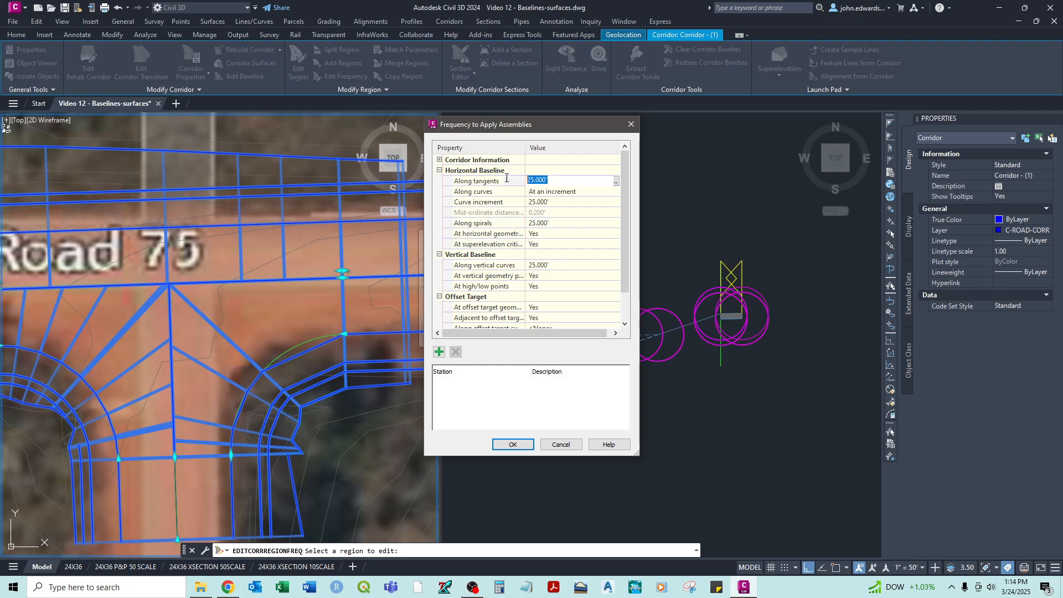
click(546, 201)
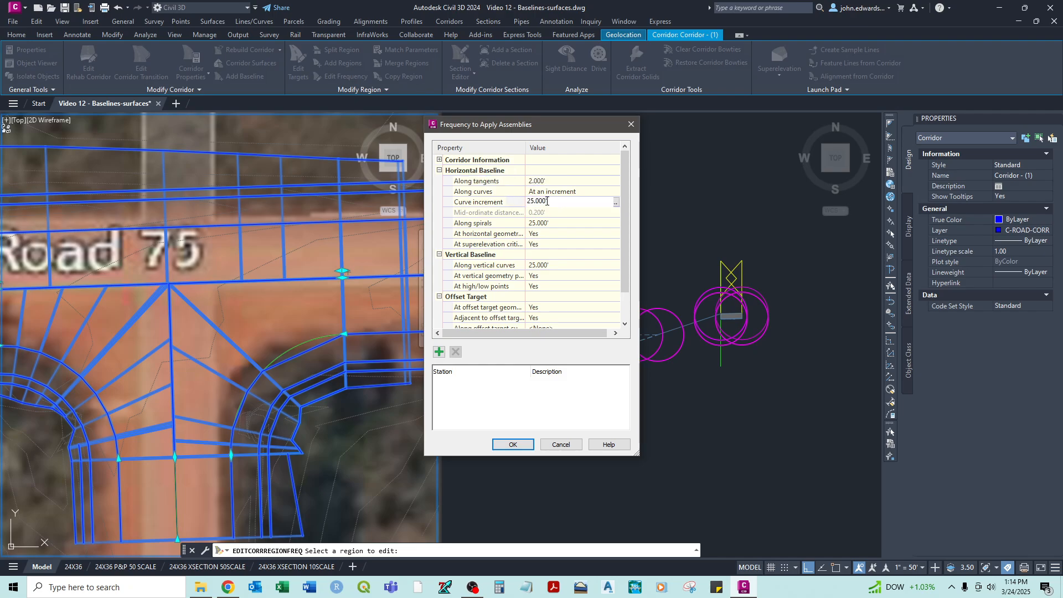
text(2)
click(558, 222)
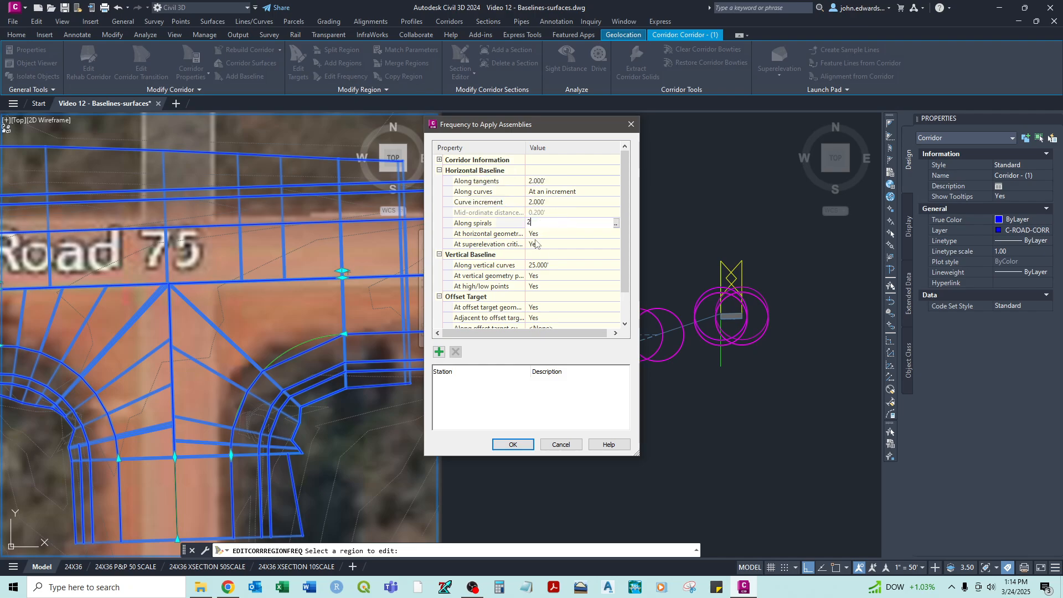
click(558, 266)
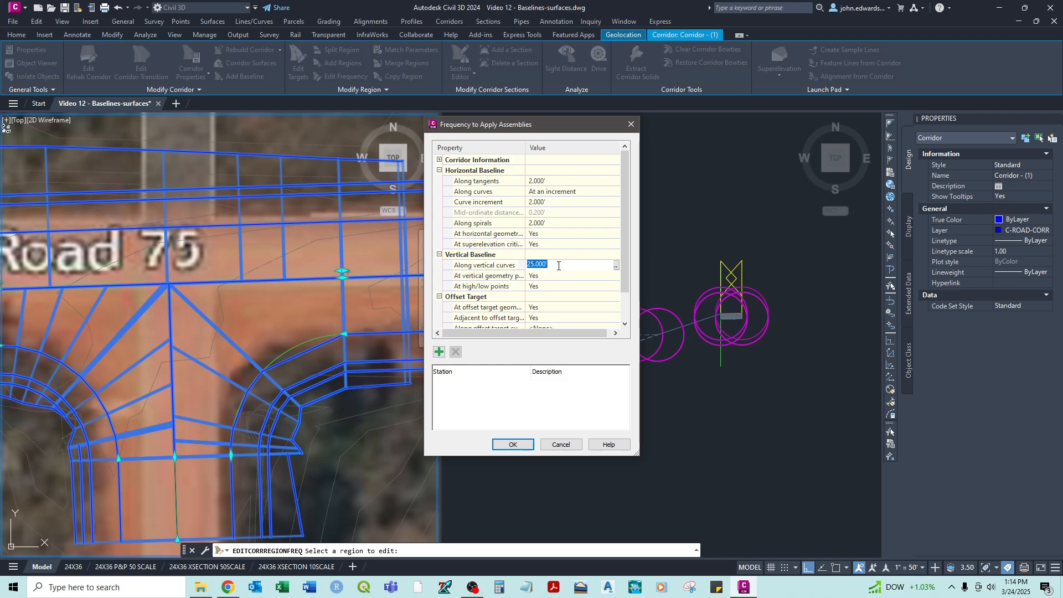
click(518, 446)
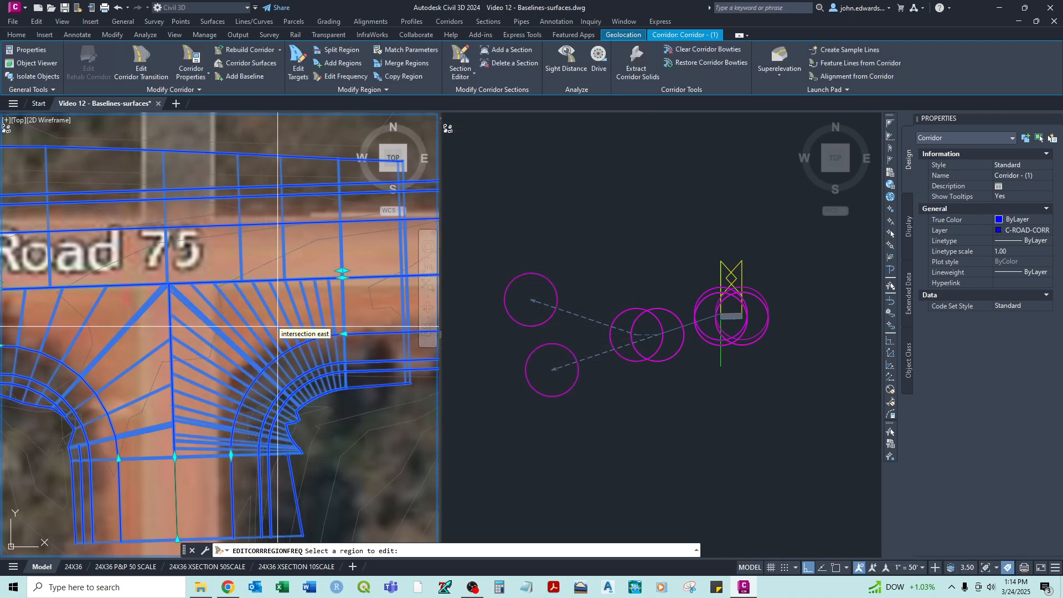
key(Escape)
Orbit the corridor to examine the intersection in 3D and restore the plan view.
scroll(290, 317, down, 2)
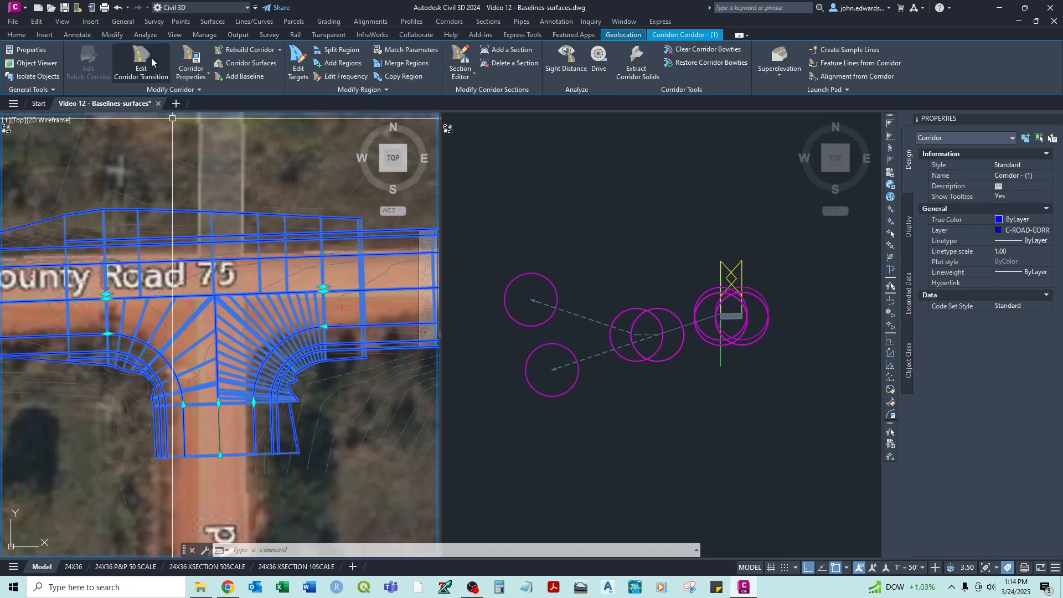
click(168, 34)
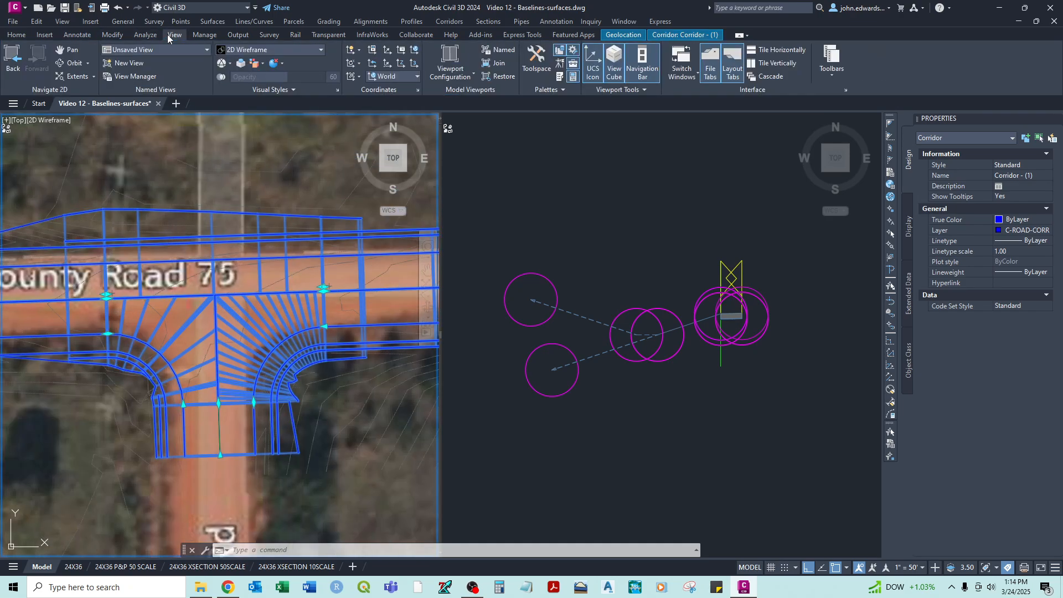
click(68, 63)
drag(218, 282, 244, 359)
scroll(254, 356, up, 4)
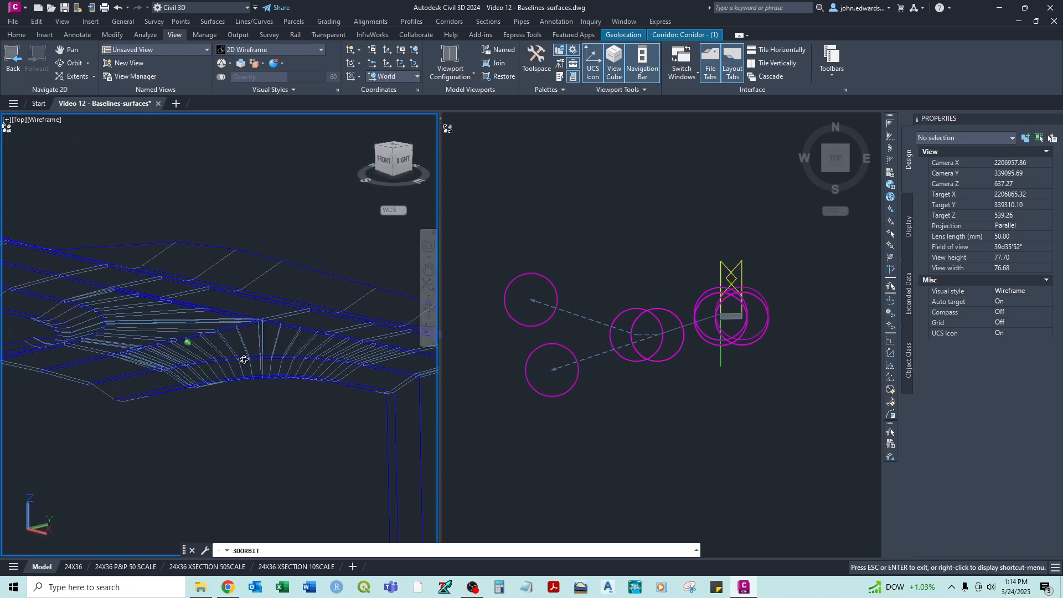
scroll(247, 357, down, 14)
middle_drag(389, 458, 264, 256)
scroll(266, 332, down, 11)
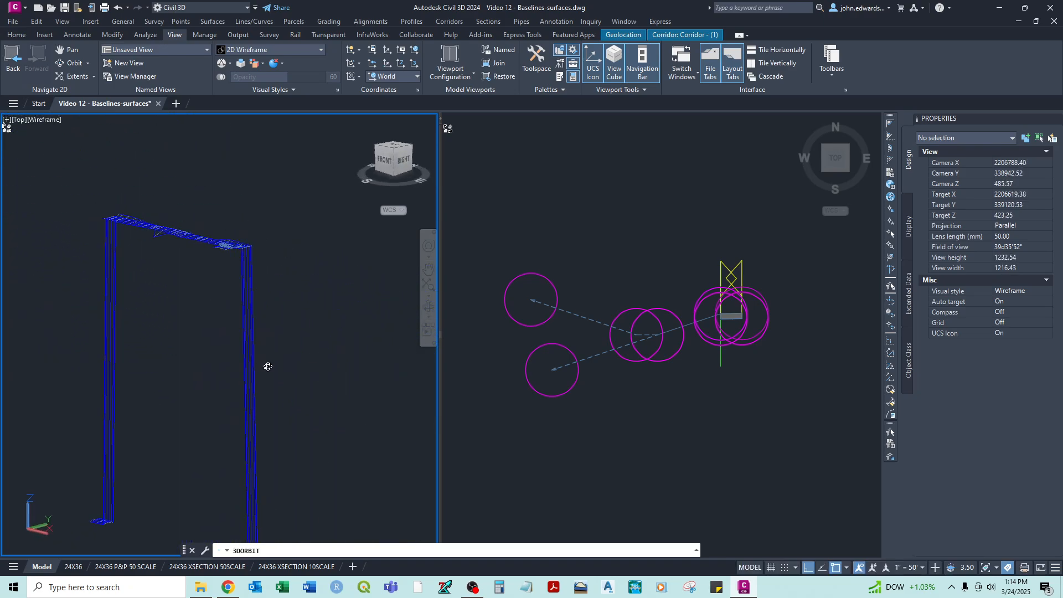
middle_drag(268, 367, 296, 461)
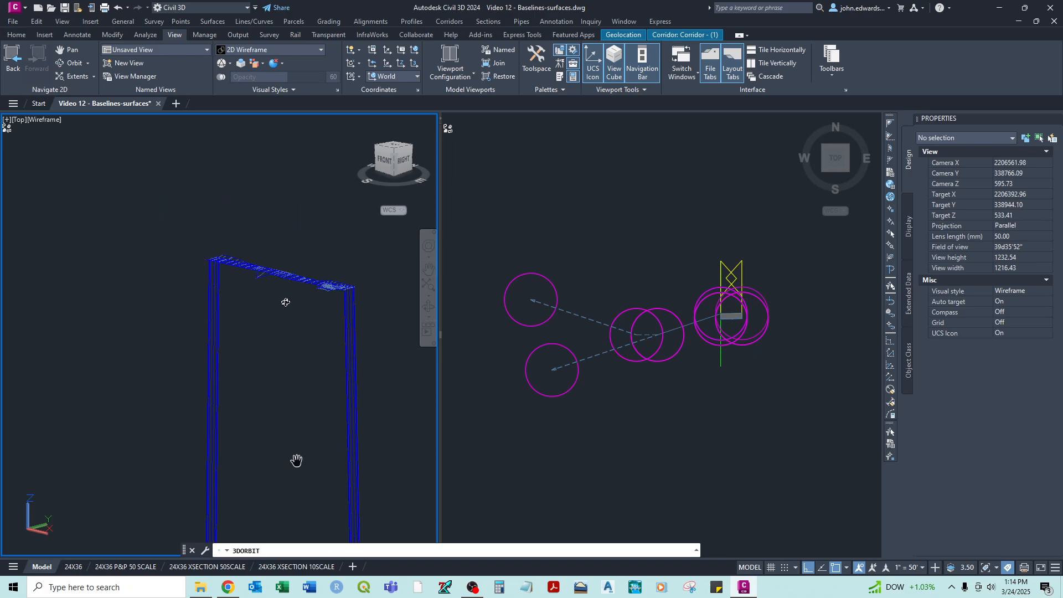
shift+middle_drag(345, 338, 244, 318)
click(321, 310)
key(ctrl+z)
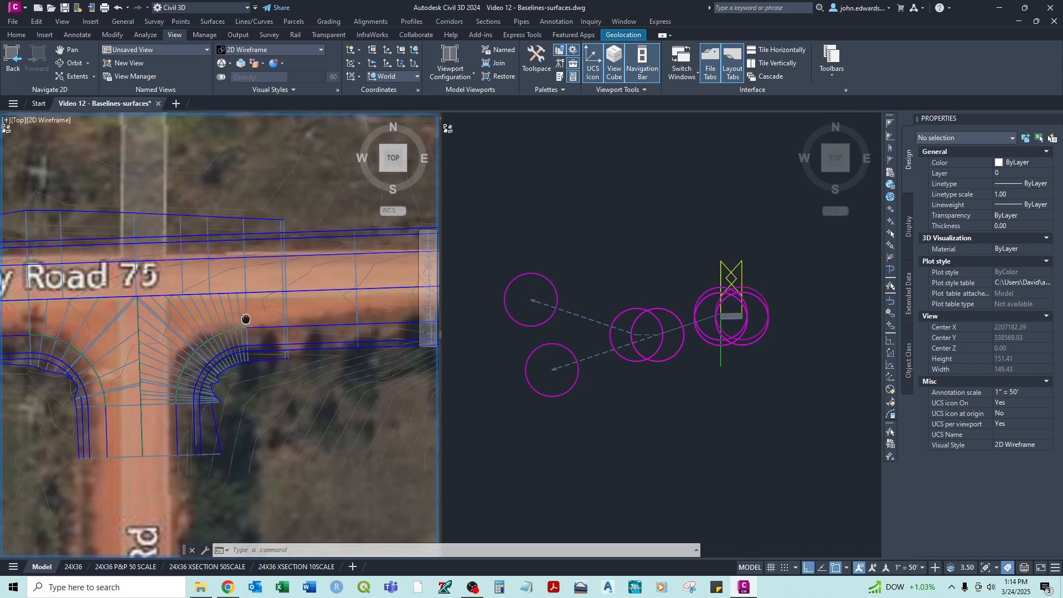
Examine the corridor's curb returns and Luther Rd end in plan, along with the assemblies in the second viewport.
scroll(241, 339, up, 5)
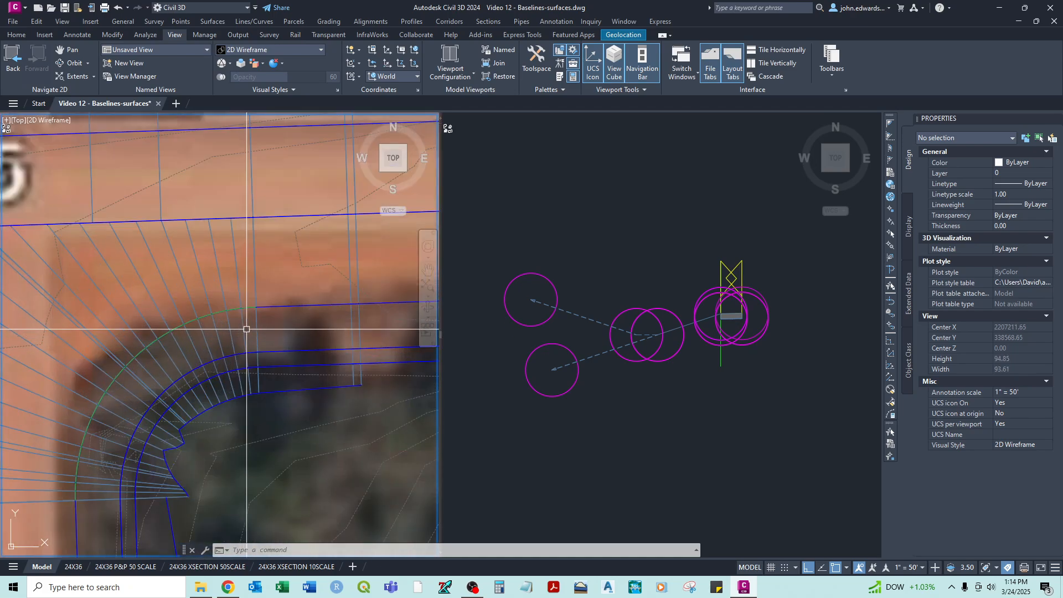
click(273, 305)
scroll(272, 306, down, 3)
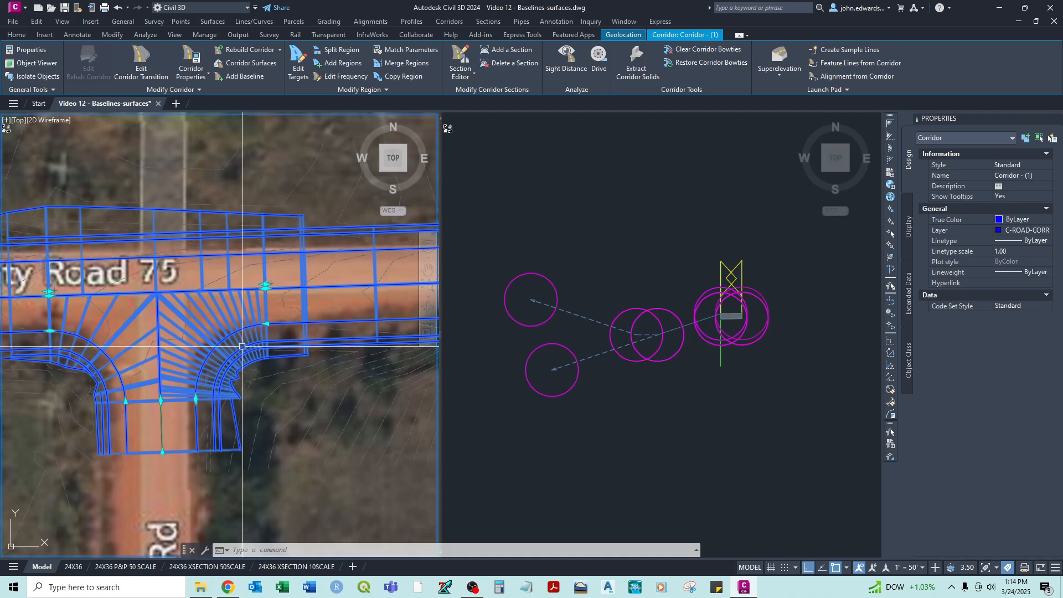
key(Escape)
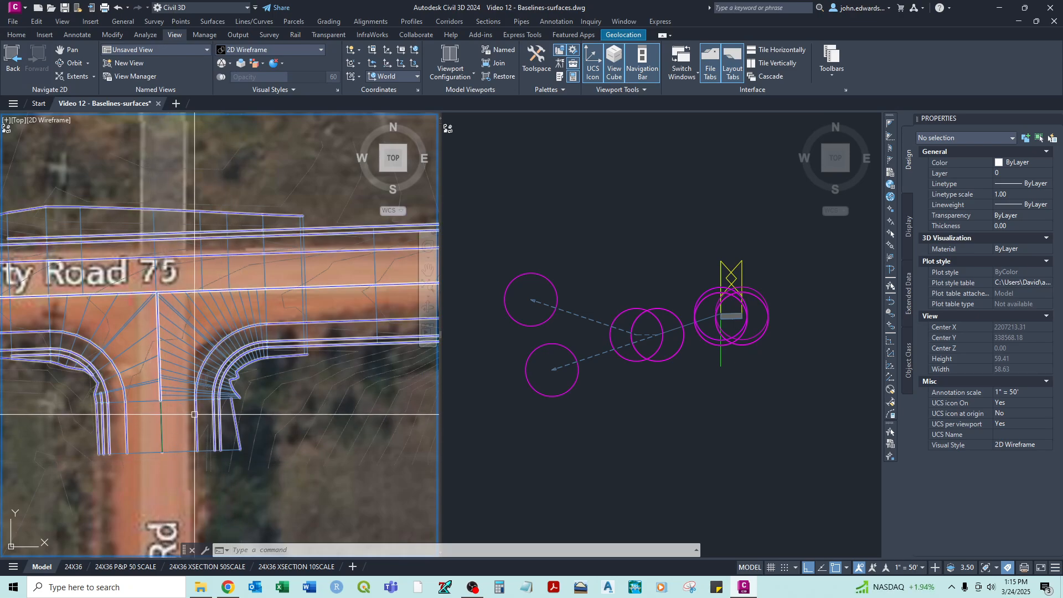
middle_drag(143, 361, 199, 386)
click(165, 441)
scroll(166, 441, down, 2)
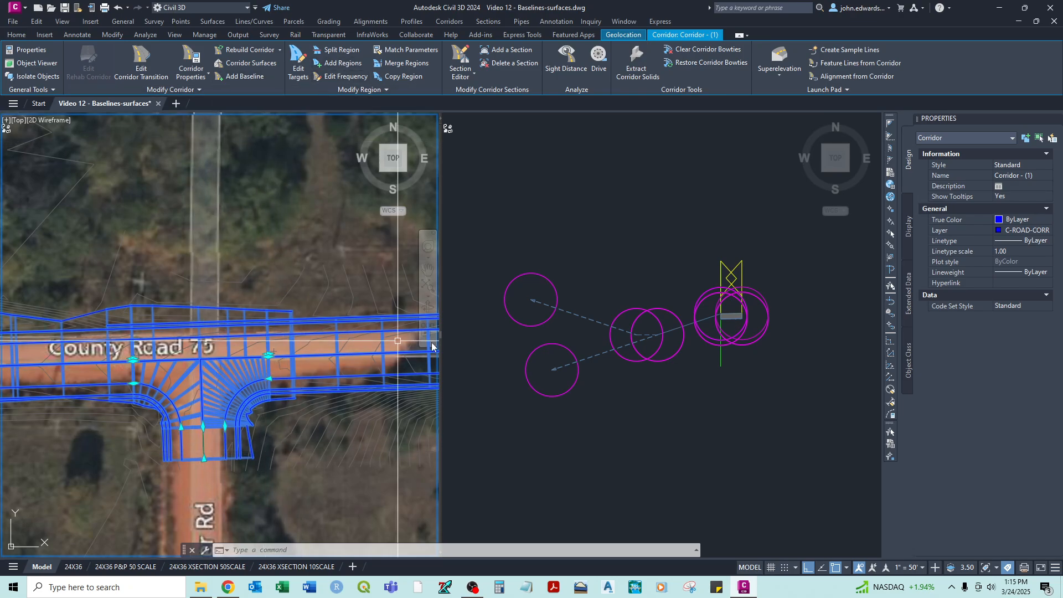
click(545, 250)
scroll(589, 245, down, 4)
middle_drag(609, 219, 613, 268)
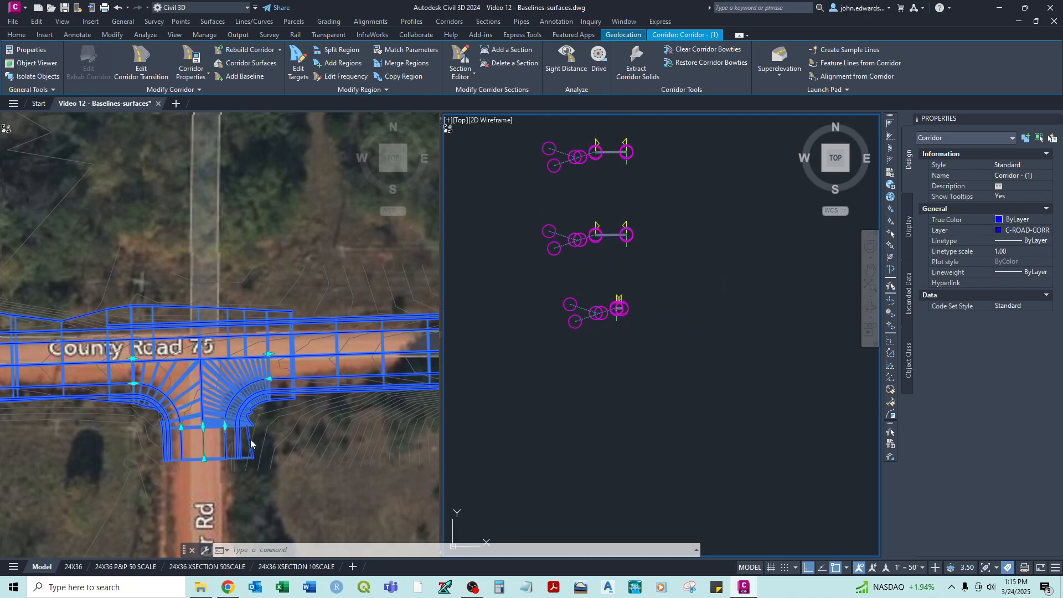
key(Escape)
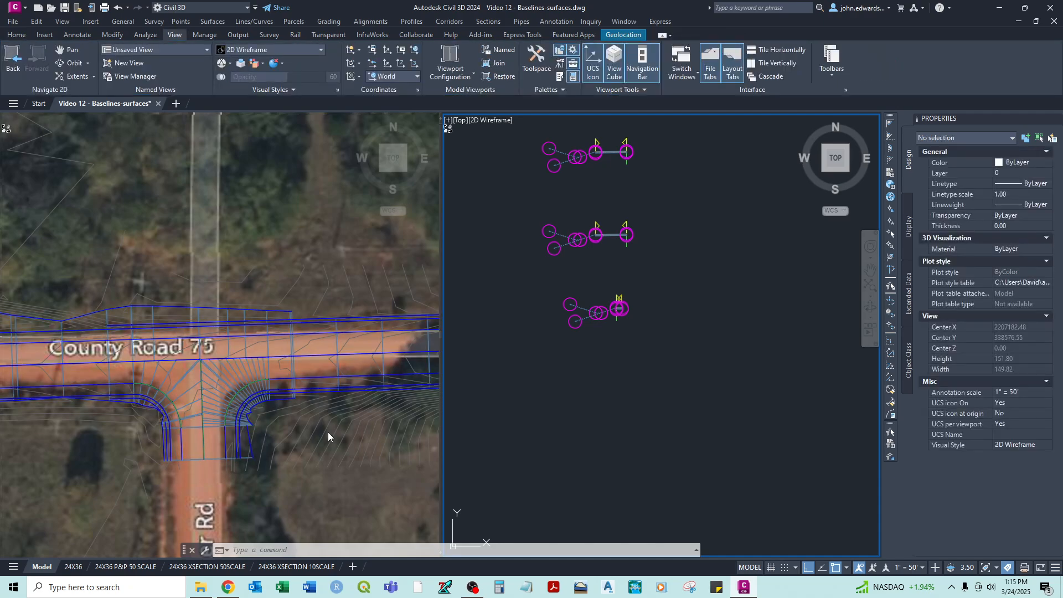
Compare the intersection's regions in plan with the intersection, half-road and full-road assemblies they are built from.
click(297, 424)
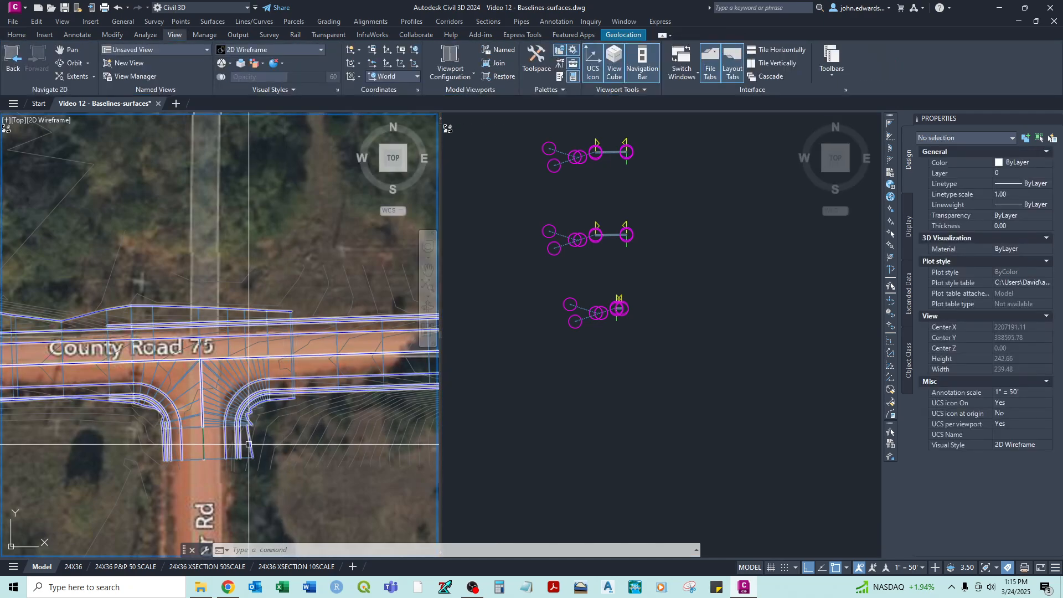
scroll(244, 460, down, 2)
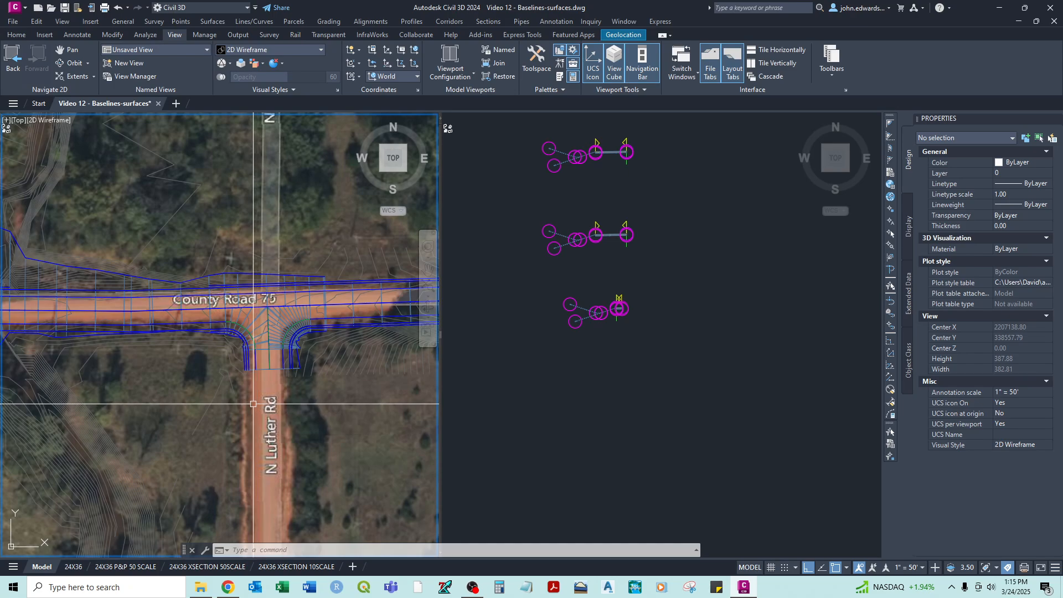
scroll(257, 405, up, 4)
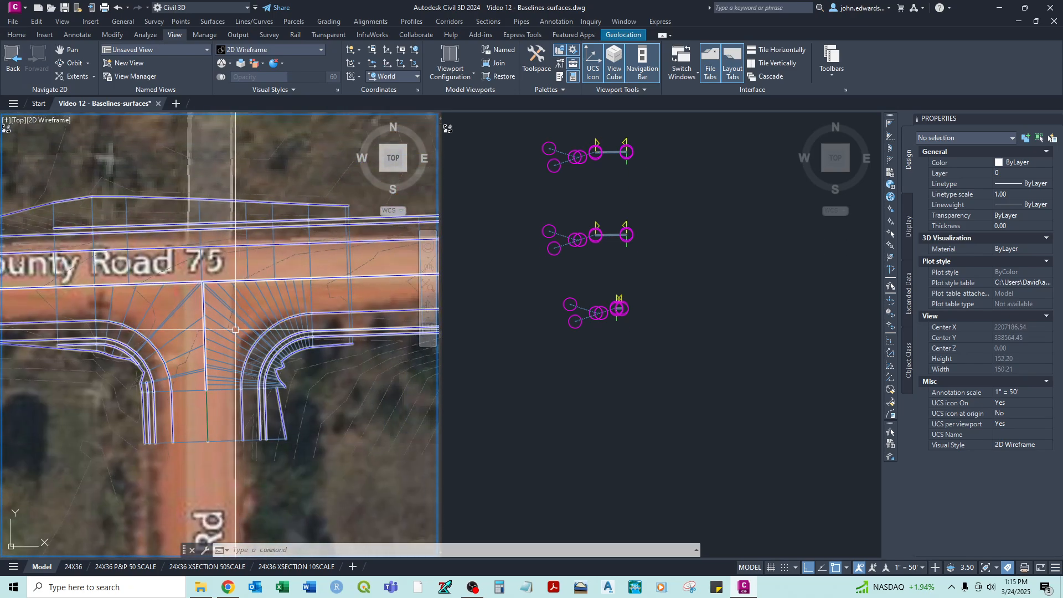
scroll(230, 353, up, 2)
middle_drag(230, 352, 212, 369)
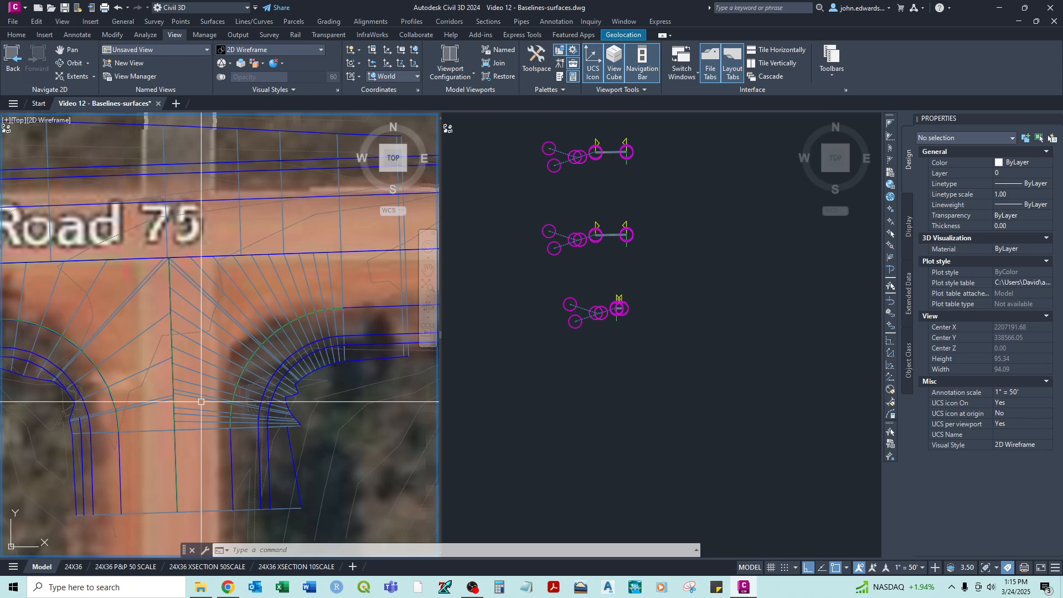
click(634, 289)
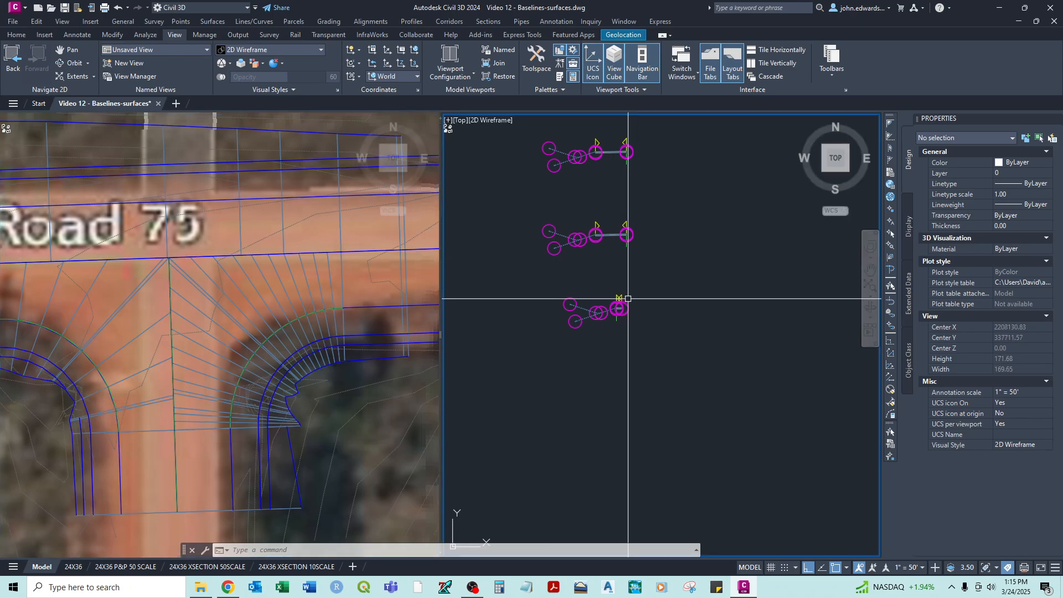
scroll(618, 310, up, 4)
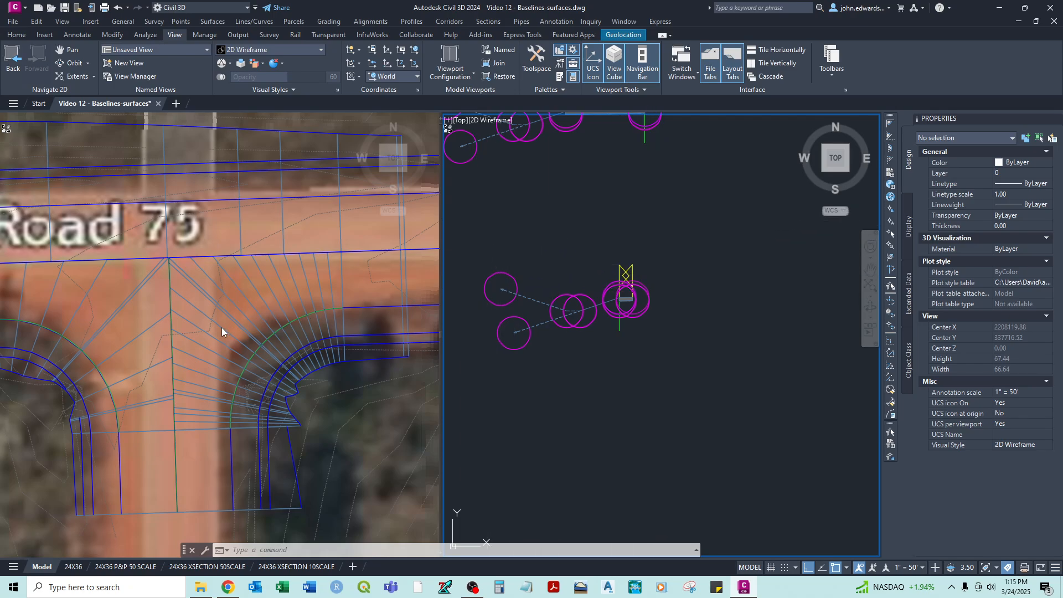
click(236, 314)
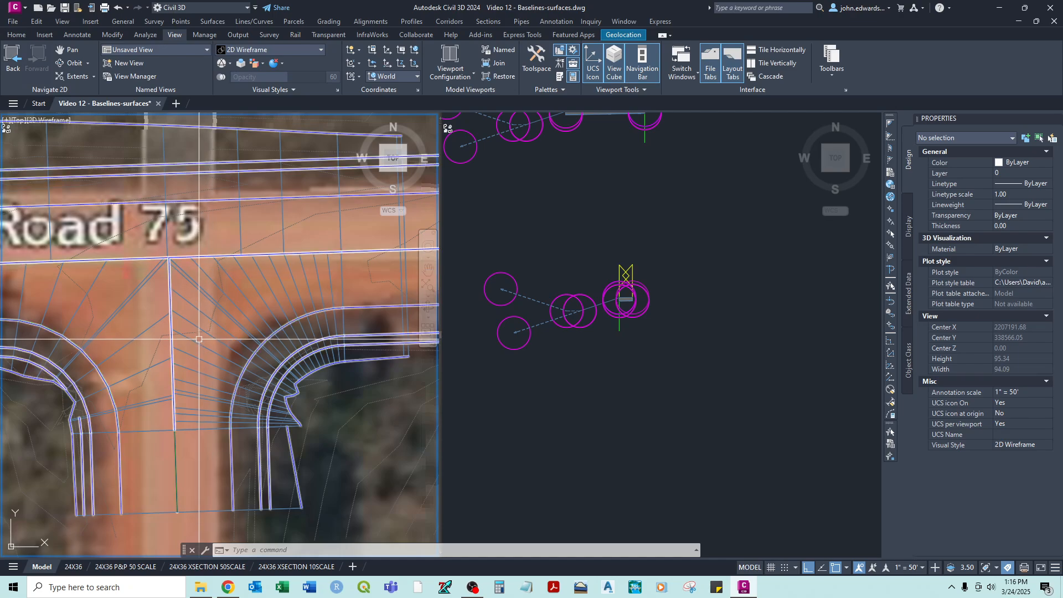
scroll(226, 401, down, 2)
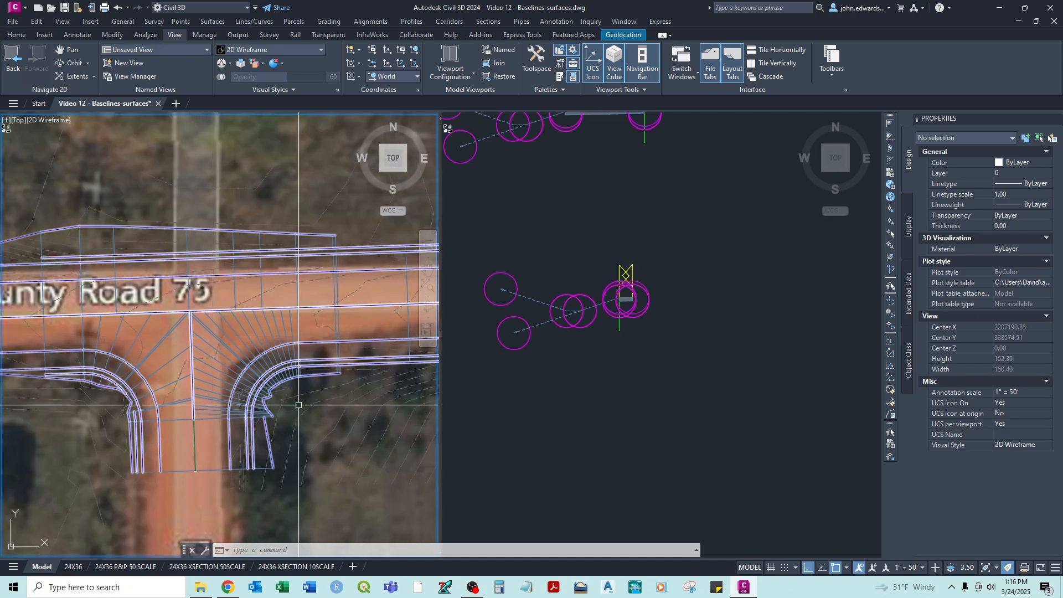
click(609, 238)
scroll(612, 190, down, 3)
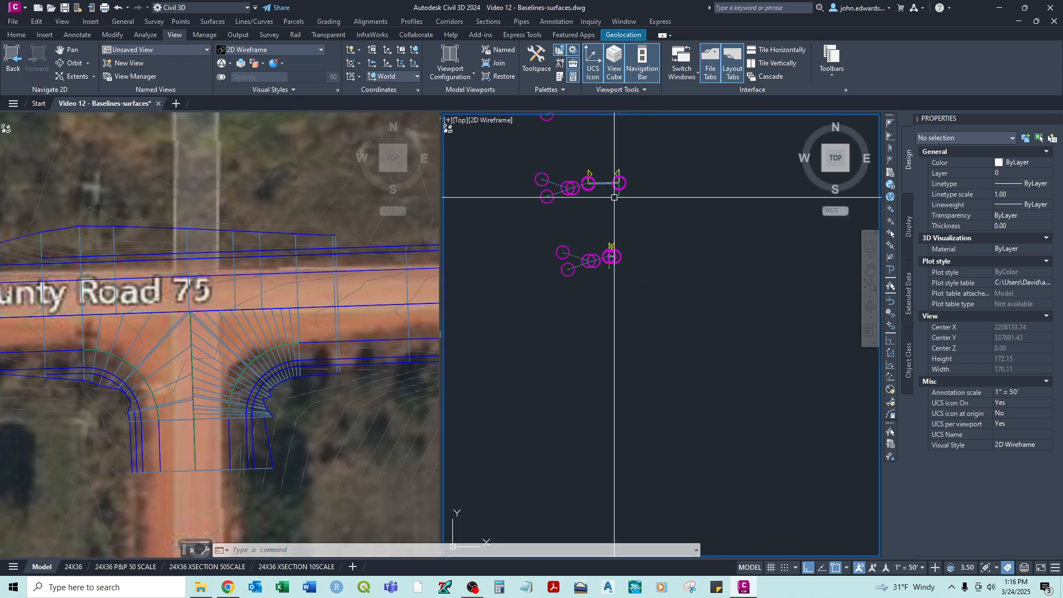
scroll(650, 145, up, 4)
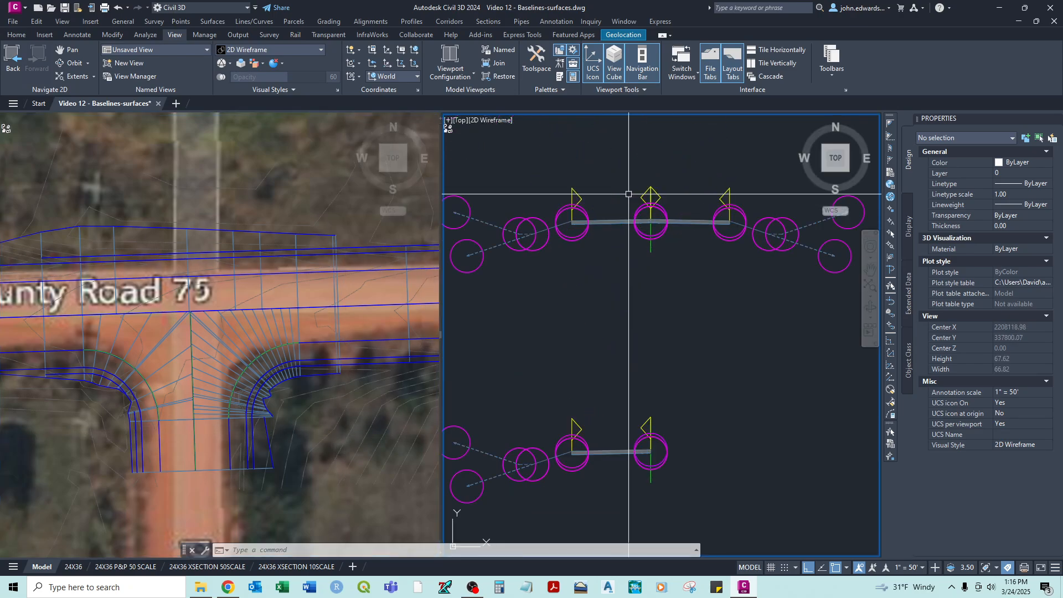
scroll(670, 320, down, 2)
middle_drag(710, 308, 709, 272)
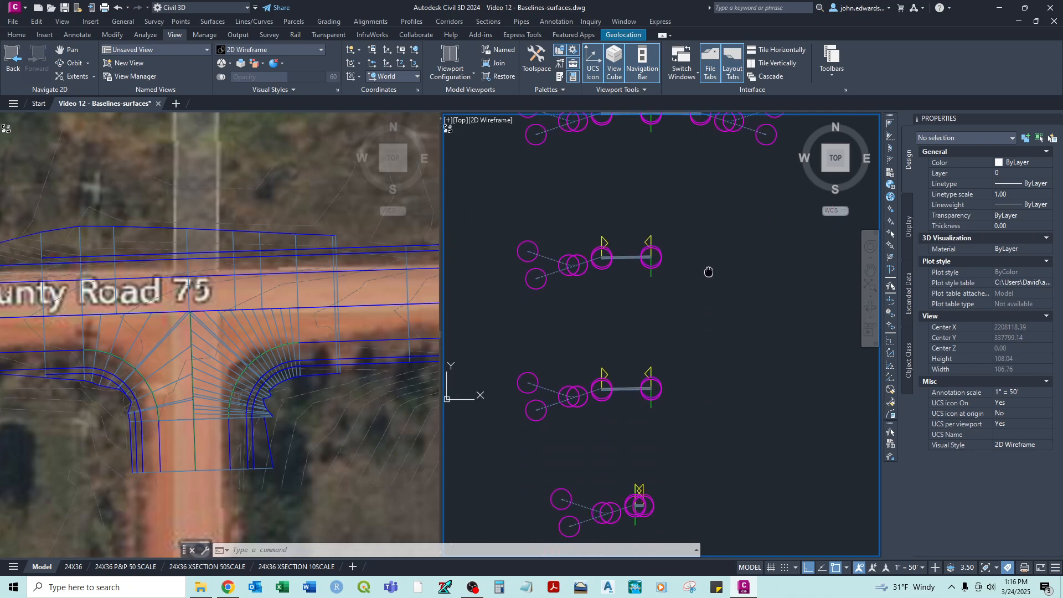